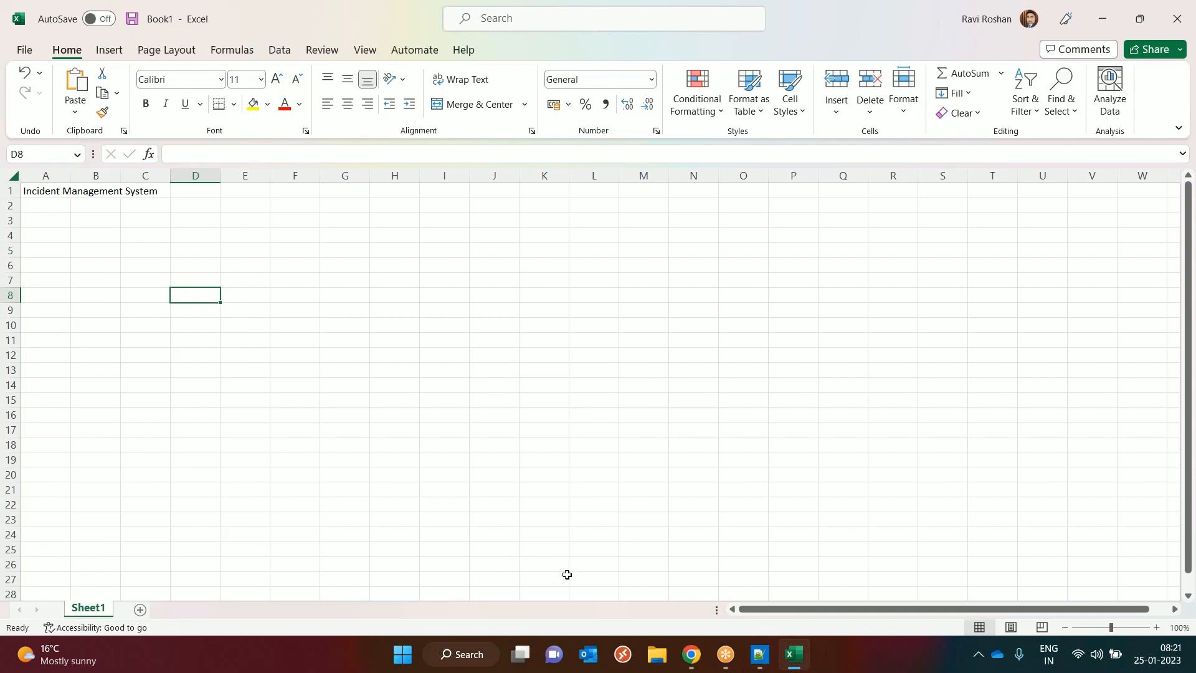
click(731, 658)
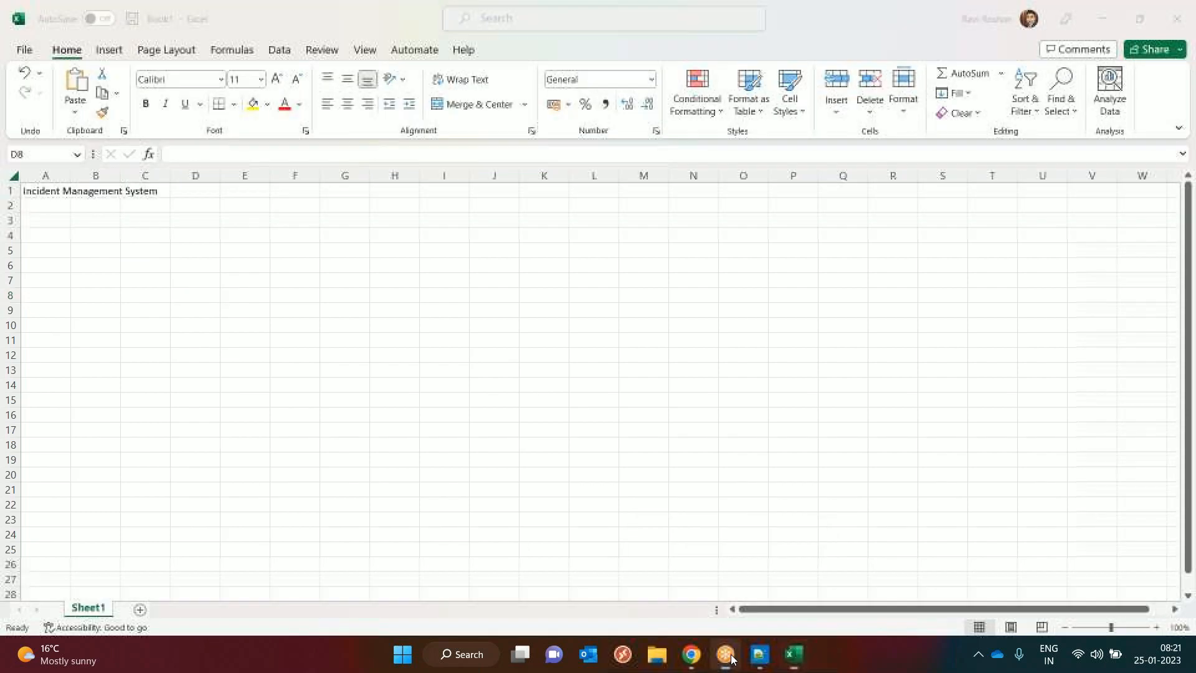
click(724, 659)
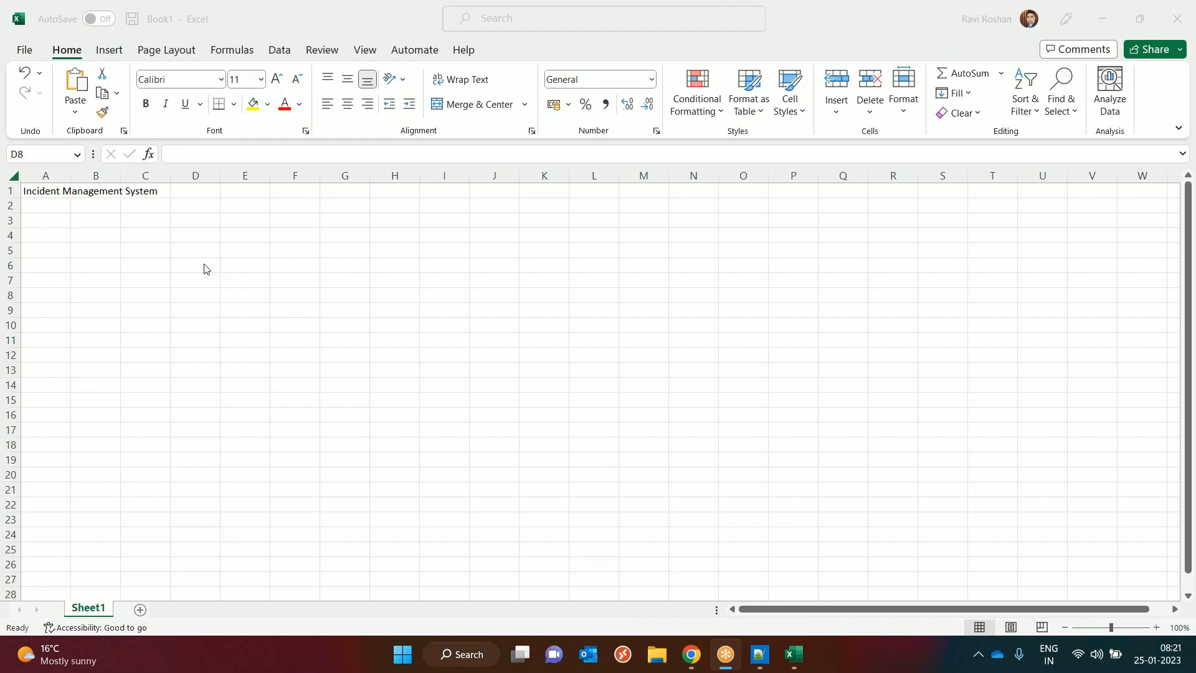
click(703, 658)
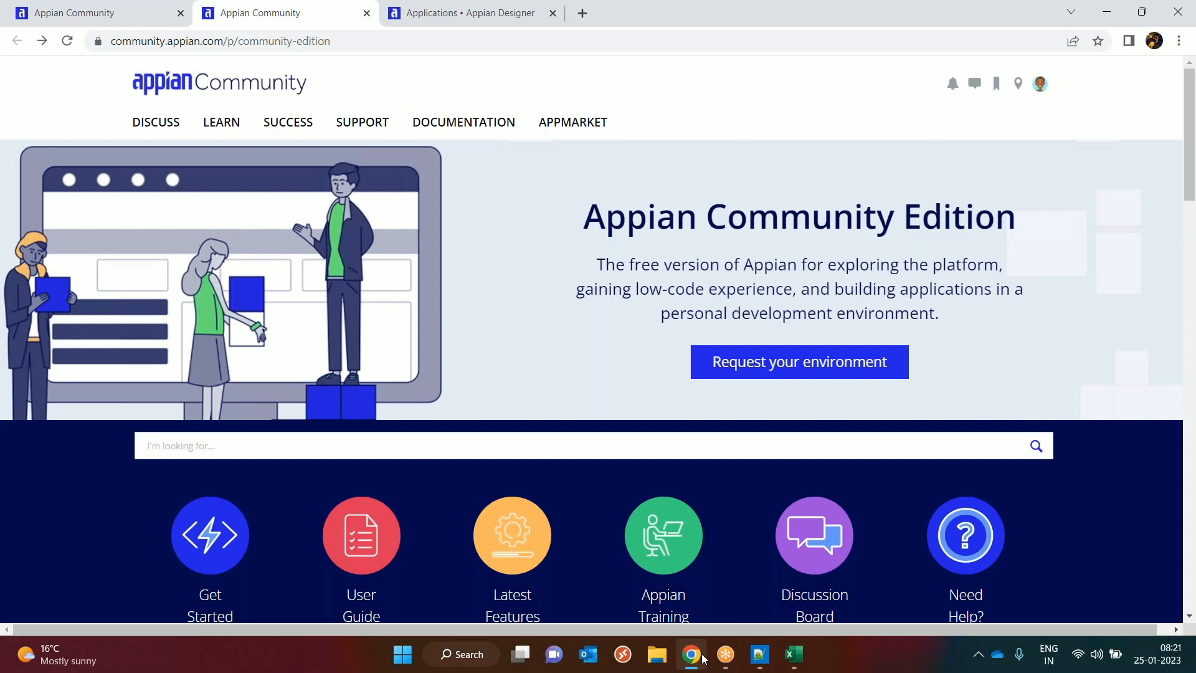
click(802, 657)
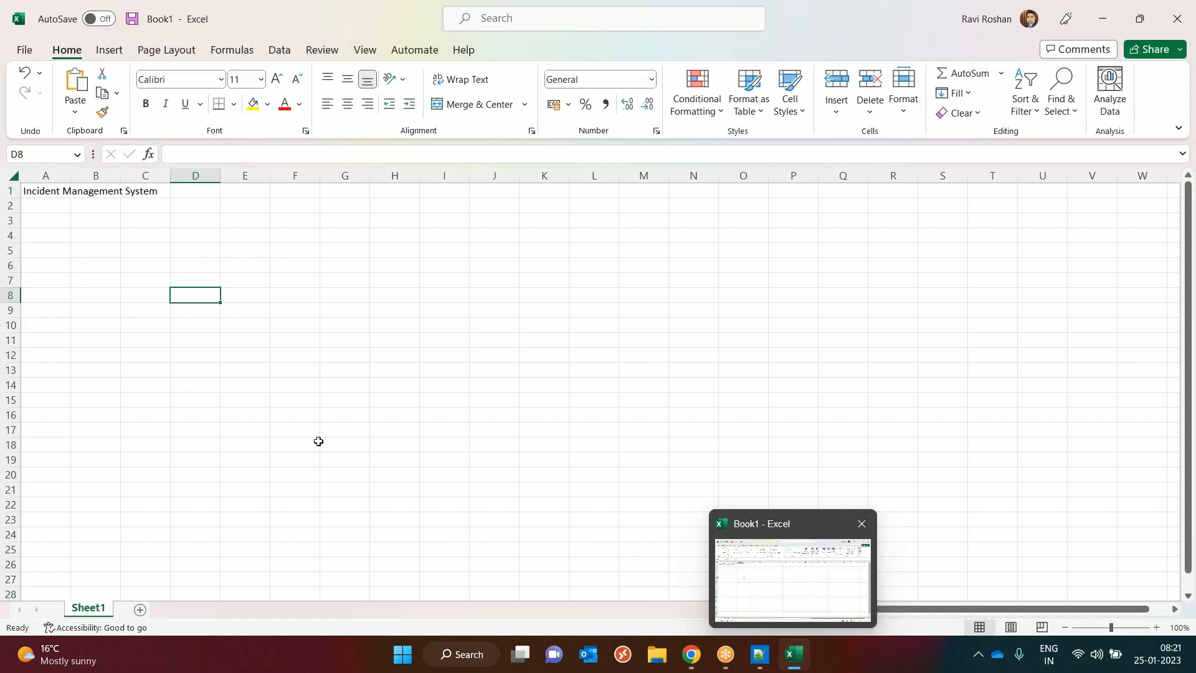
- Enter Table 1 in cell A4 and Employee table in B4
click(60, 236)
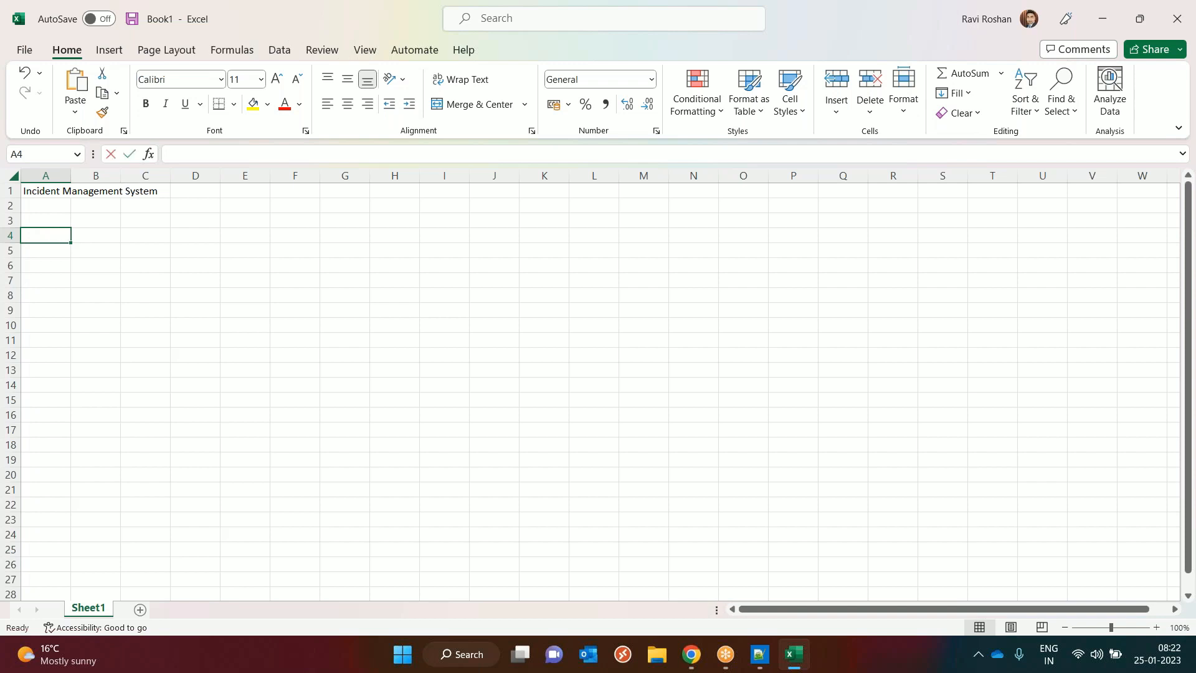
text(Table 1)
key(Tab)
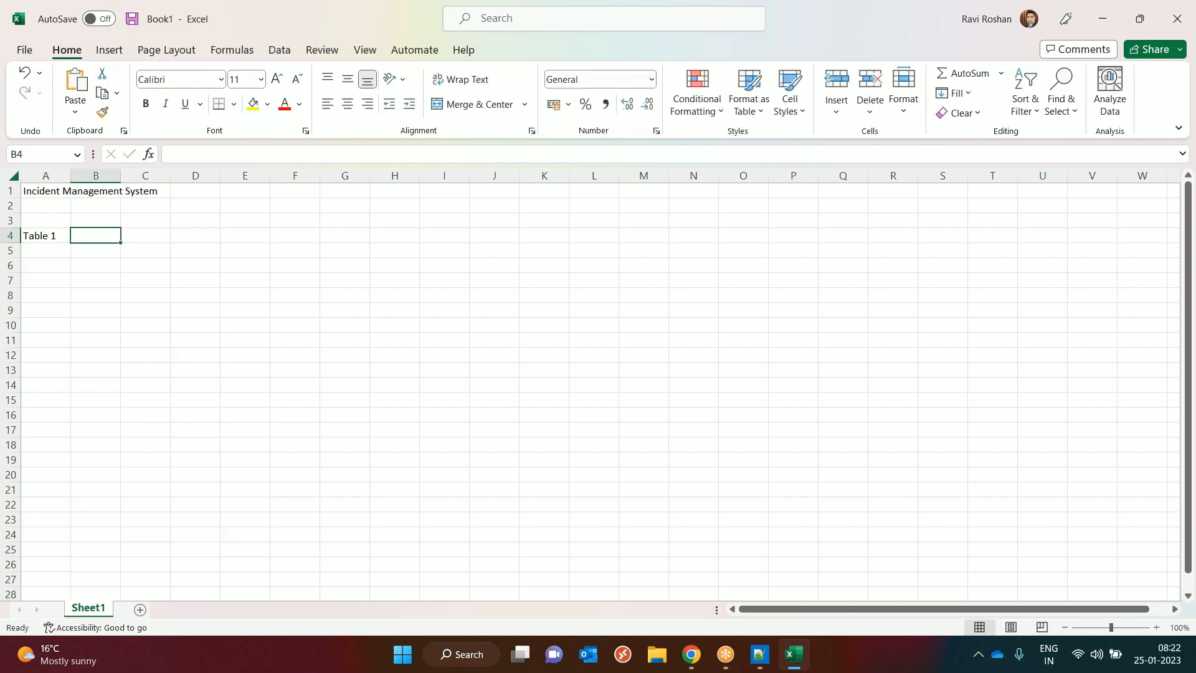
text(Employee)
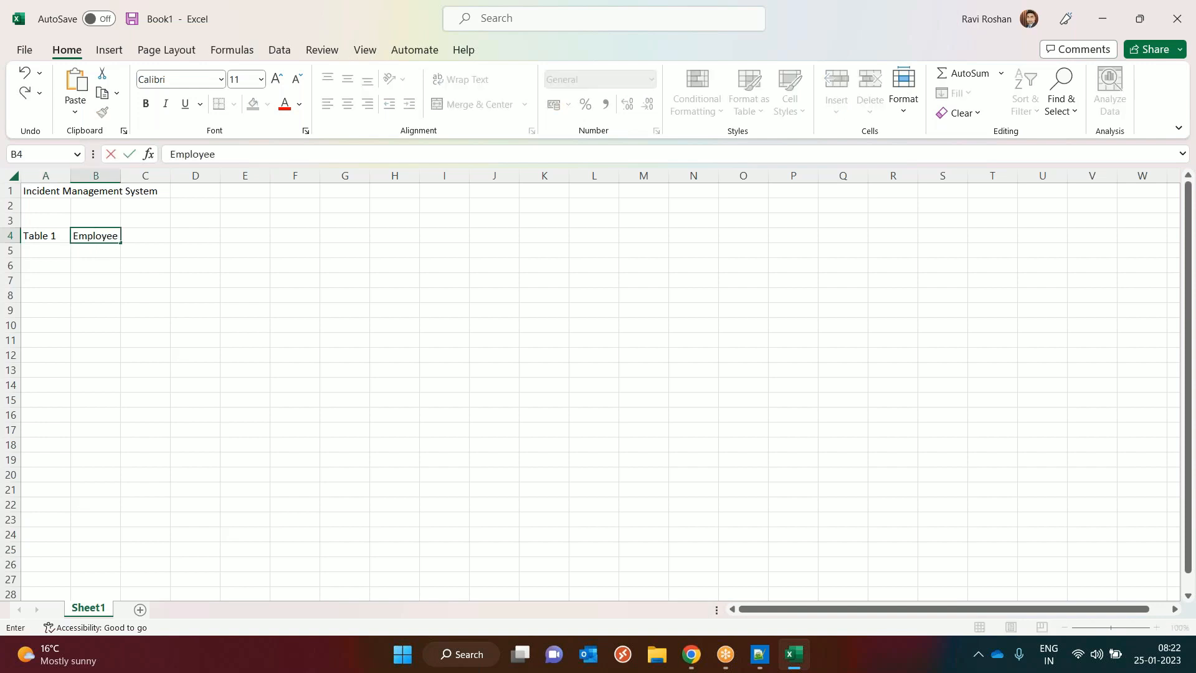
text( table)
- Enter Table 2 in cell A5 and Request Details in B5
click(46, 251)
text(Table )
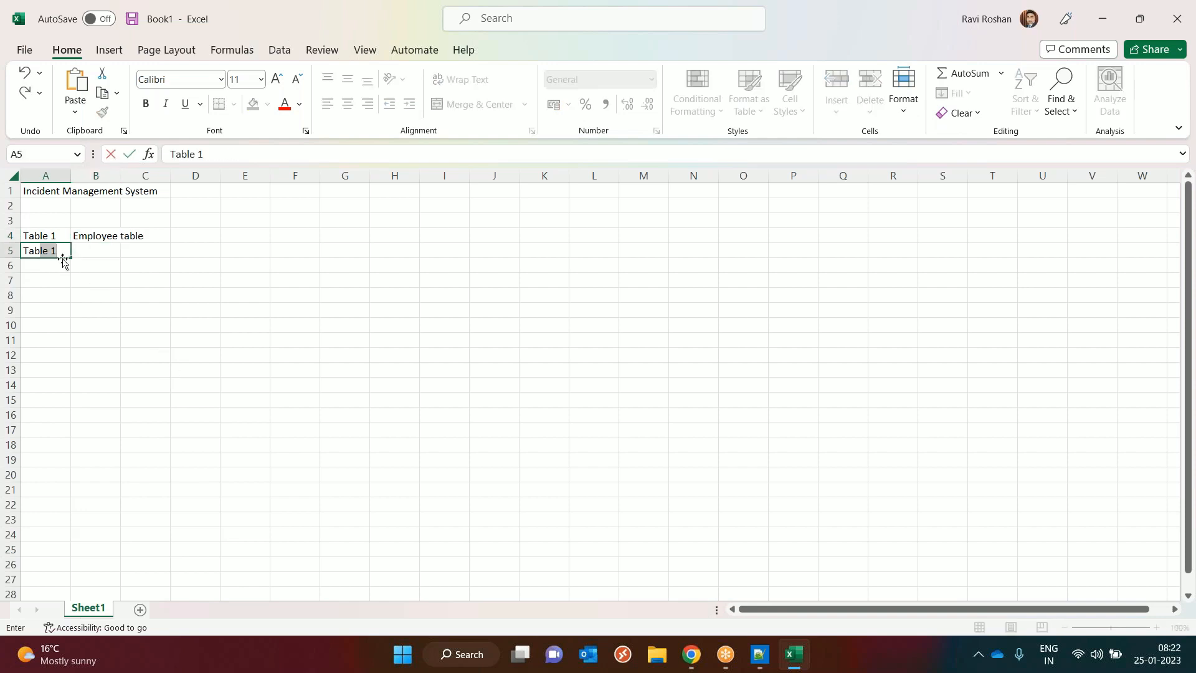
text(2)
key(Tab)
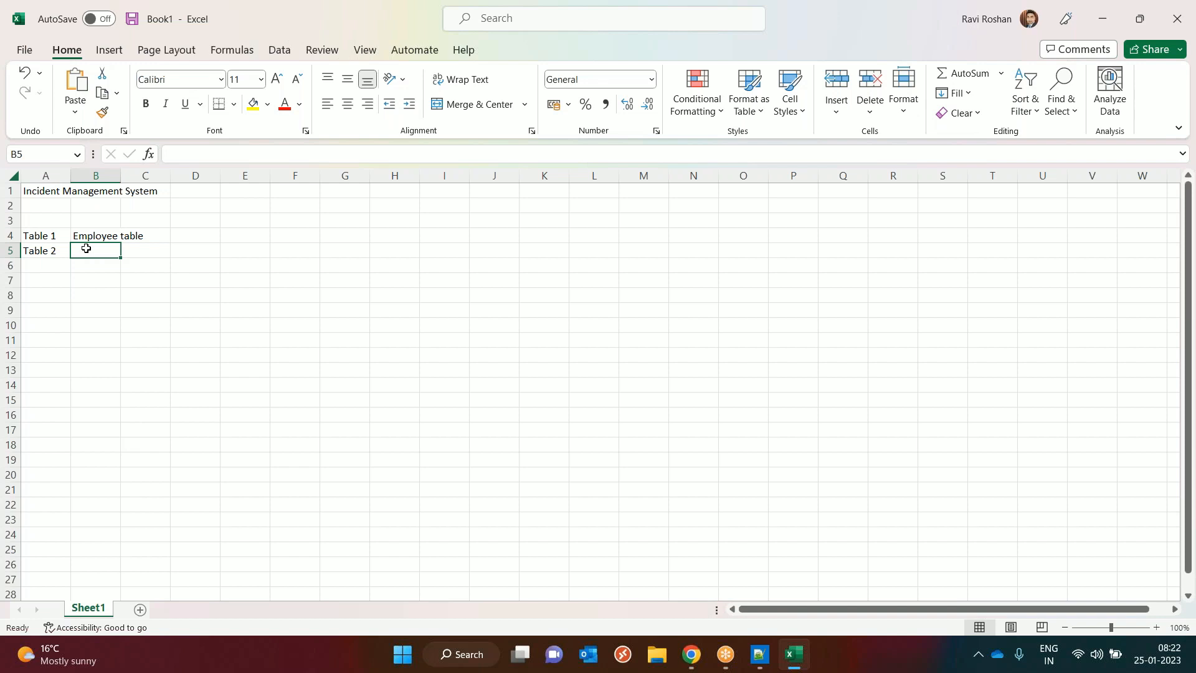
text(R)
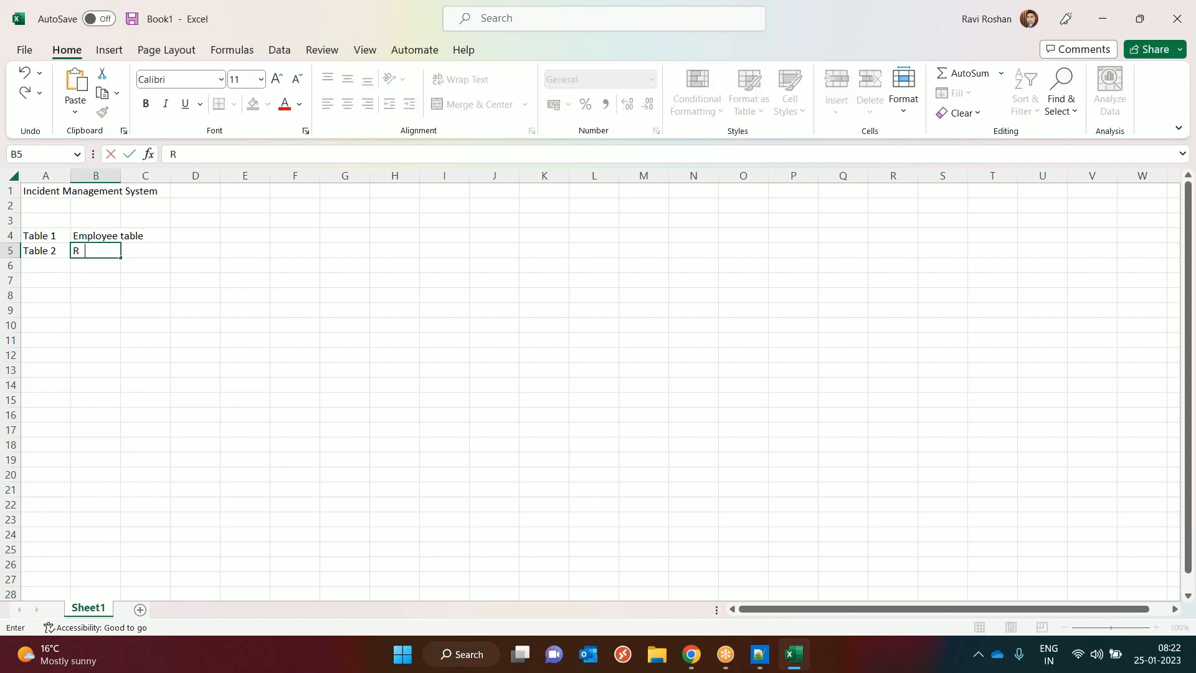
text(equest Details)
key(Tab)
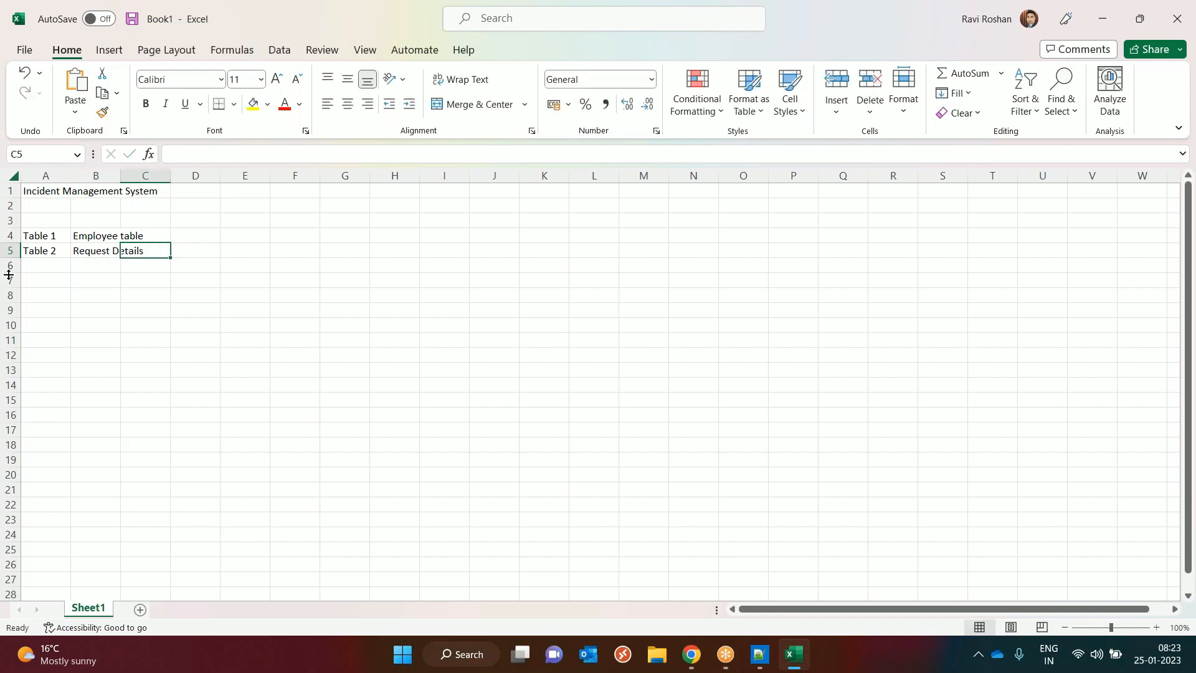
- Enter the table heading IMS_EmployeeRecord in cell A7 and widen column A so the name fits
click(44, 266)
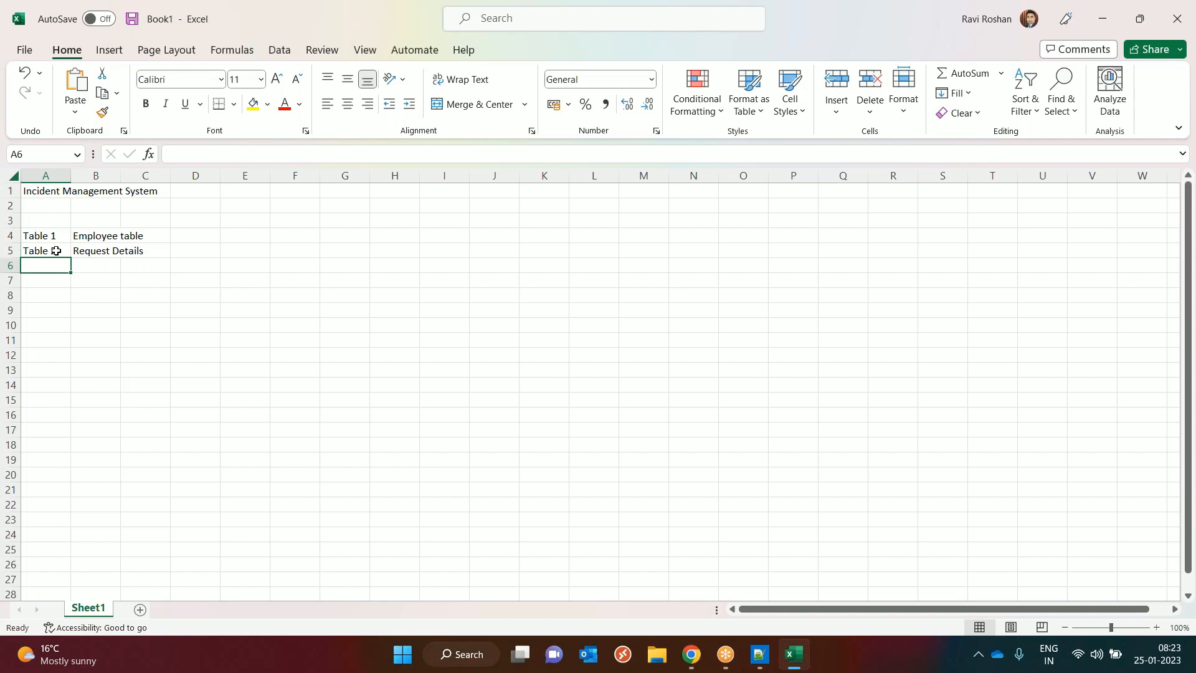
click(105, 253)
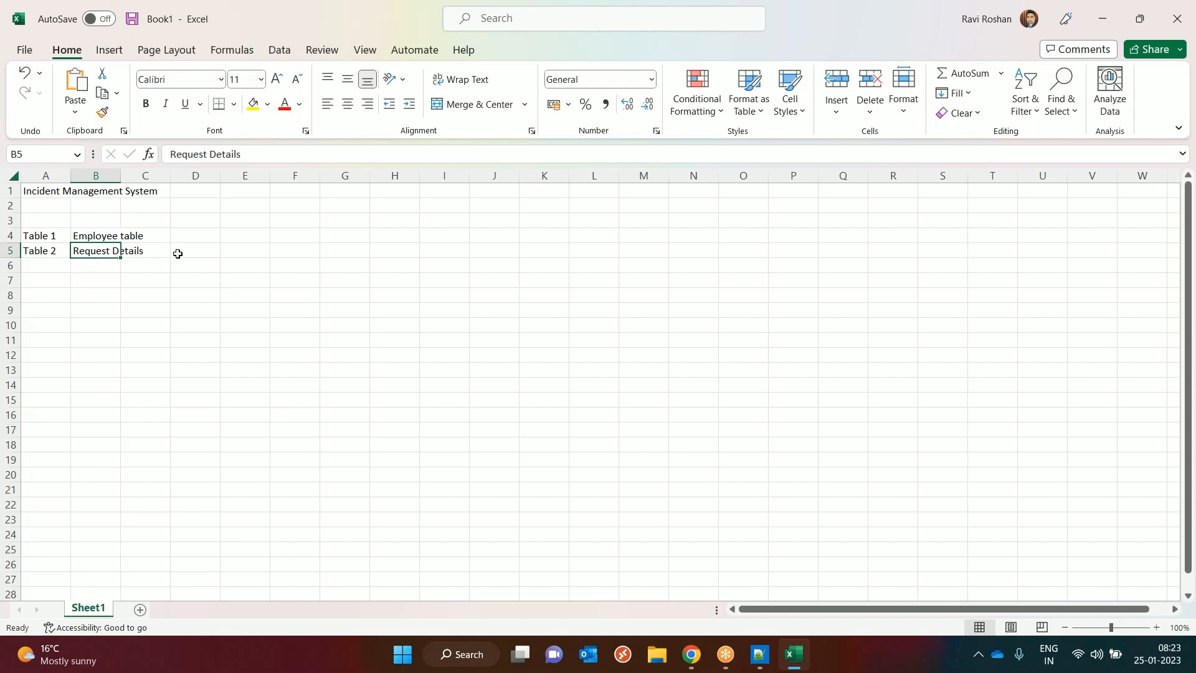
click(52, 283)
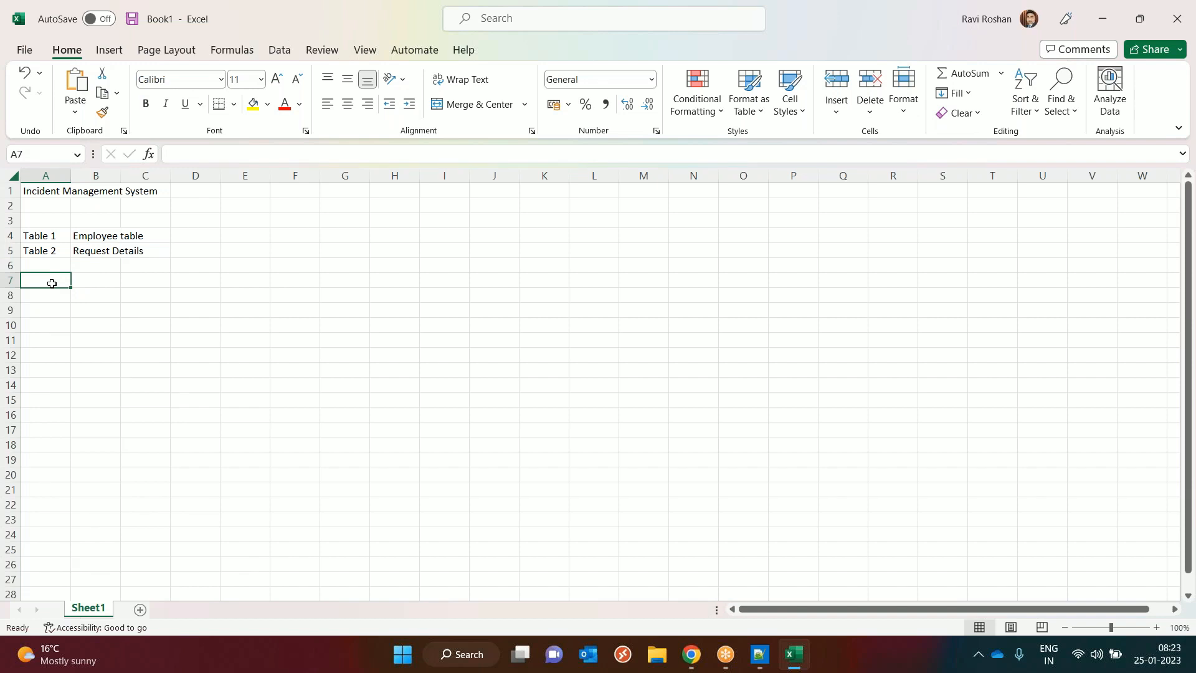
text(IMS)
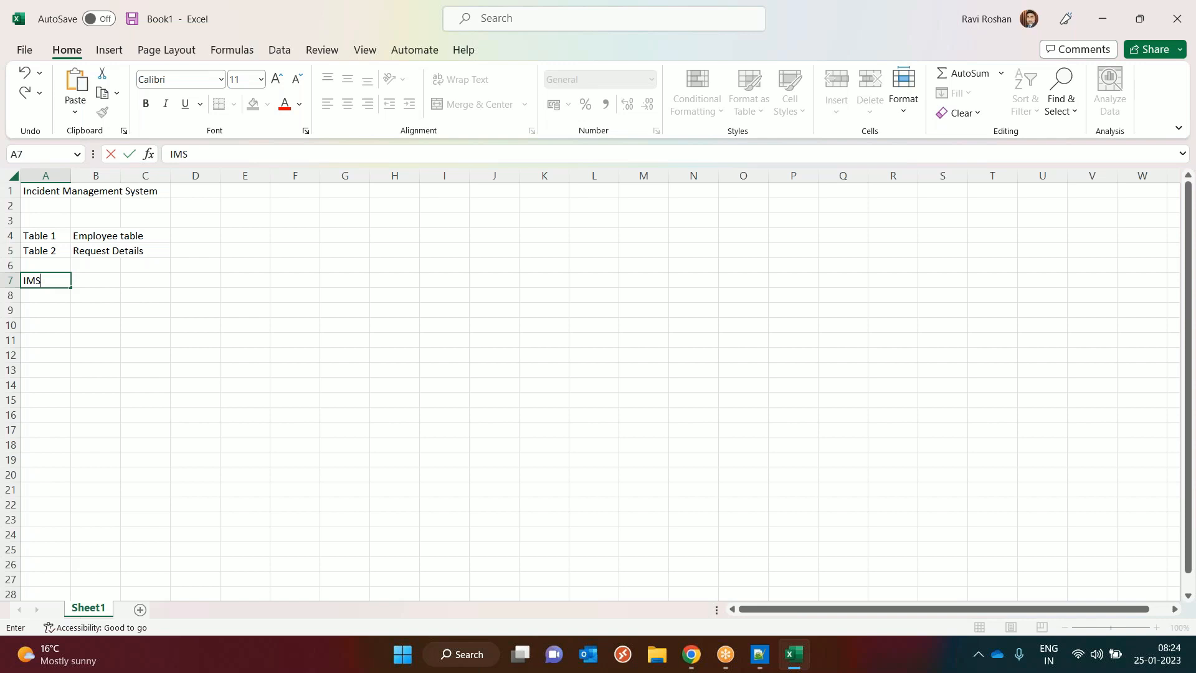
text(_EmployeeRecord)
key(Tab)
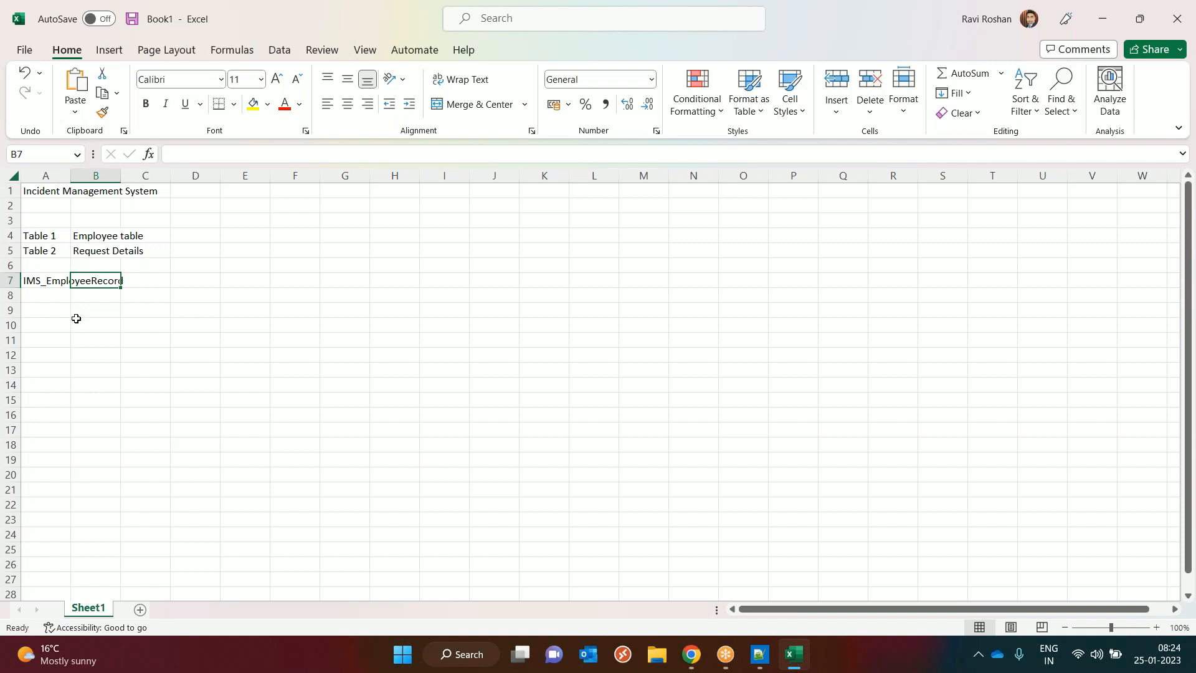
drag(90, 373, 91, 352)
click(33, 280)
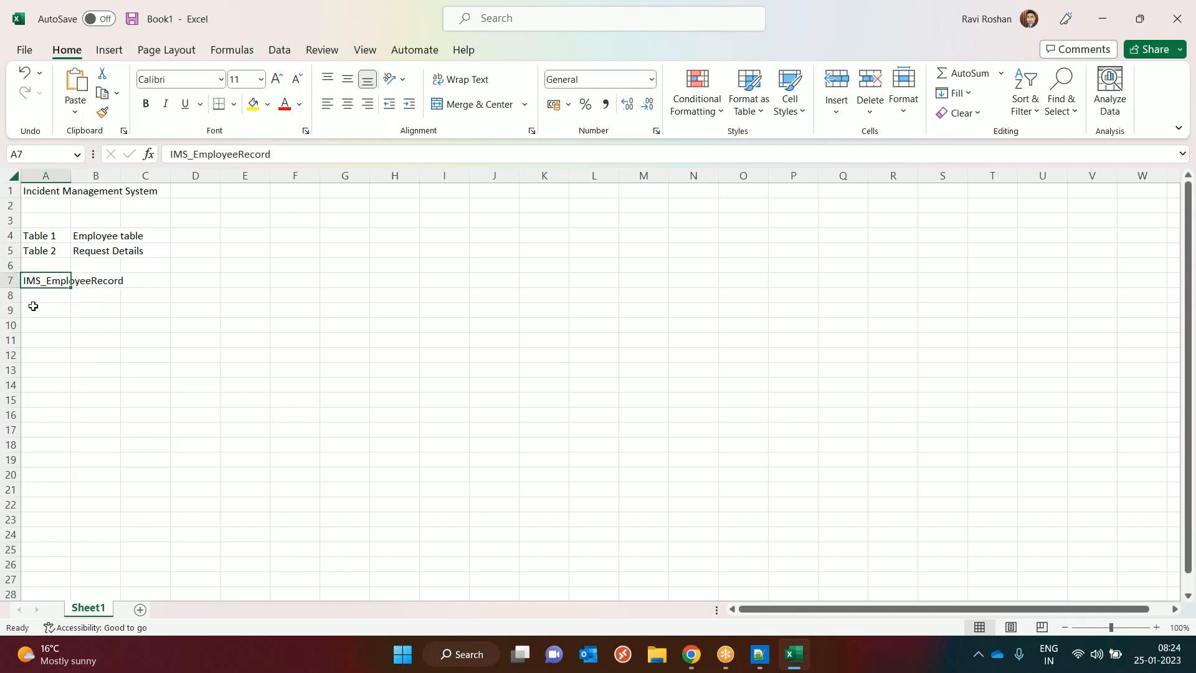
drag(70, 176, 164, 176)
- Fill row 8 with the field id, type int and note primary Key, and autofit column C
click(97, 308)
click(90, 293)
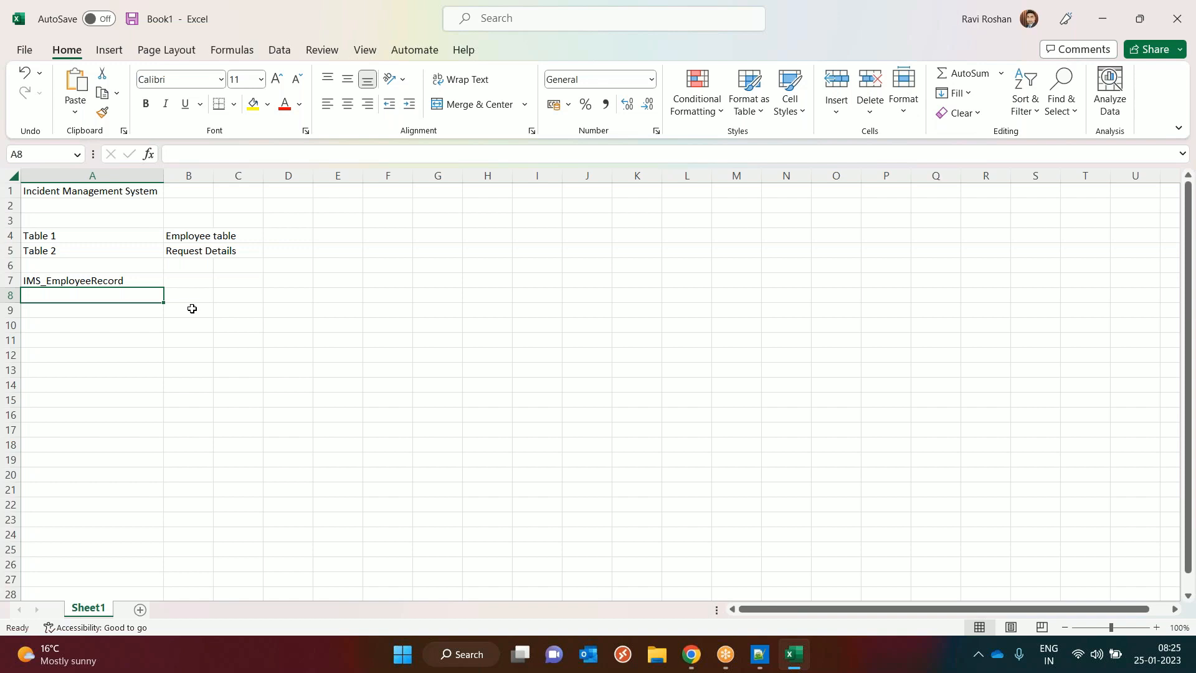
text(id)
key(Tab)
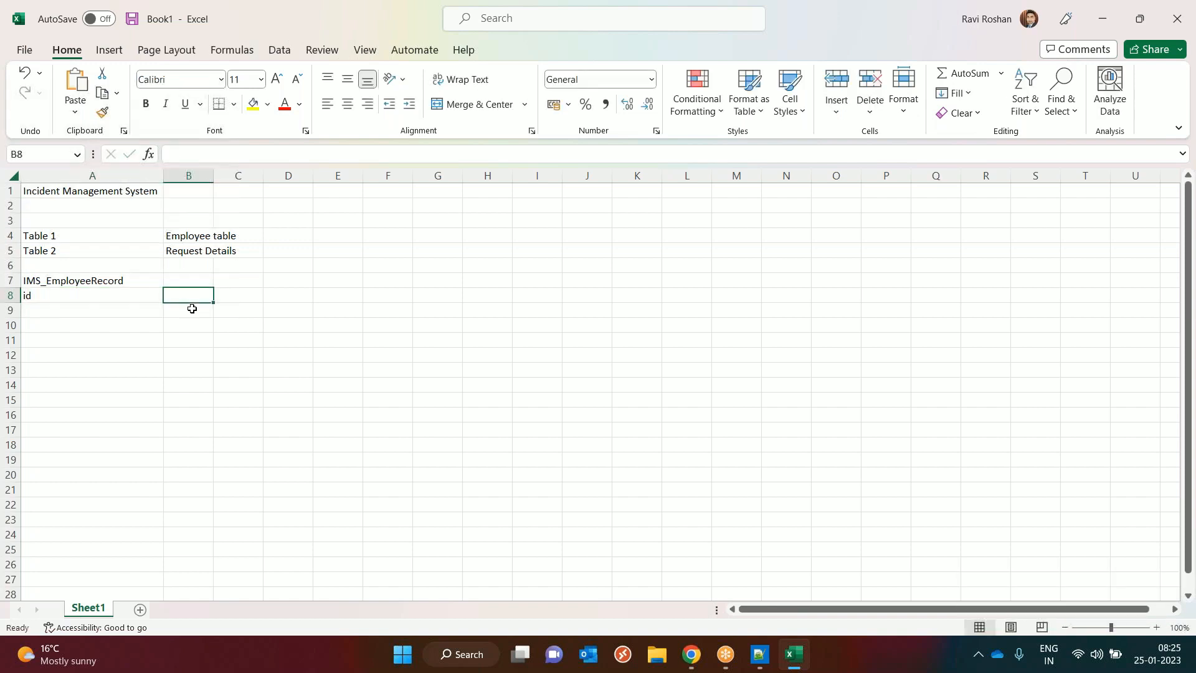
text(int)
key(Tab)
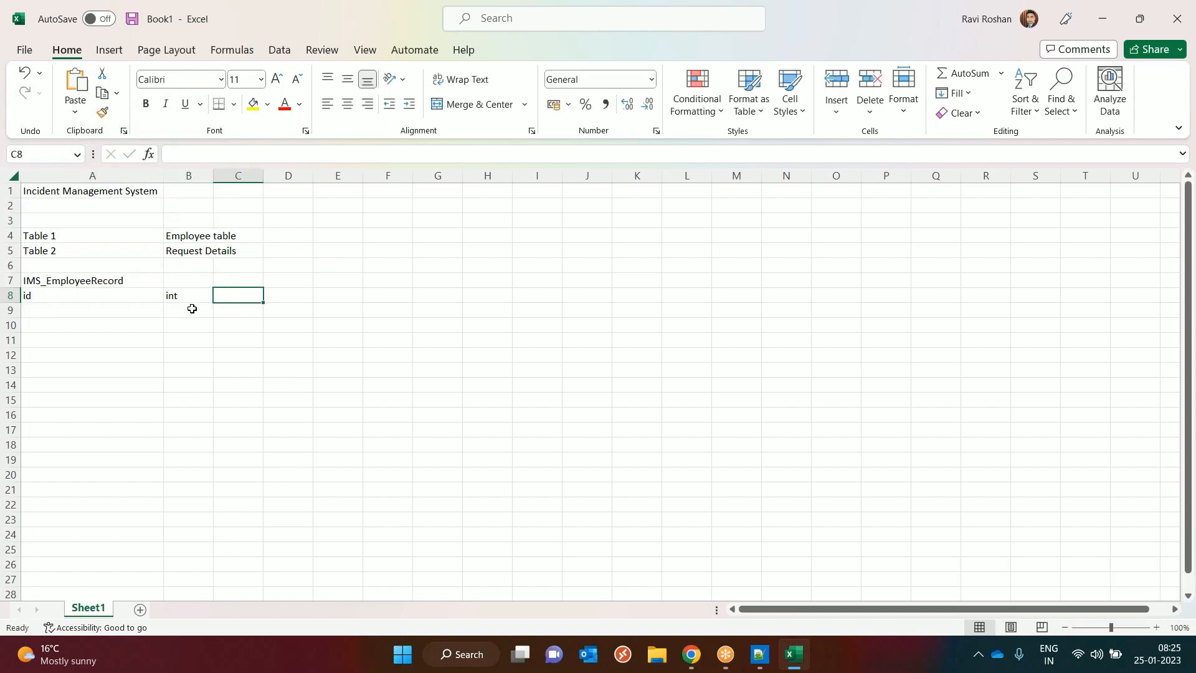
text(primary )
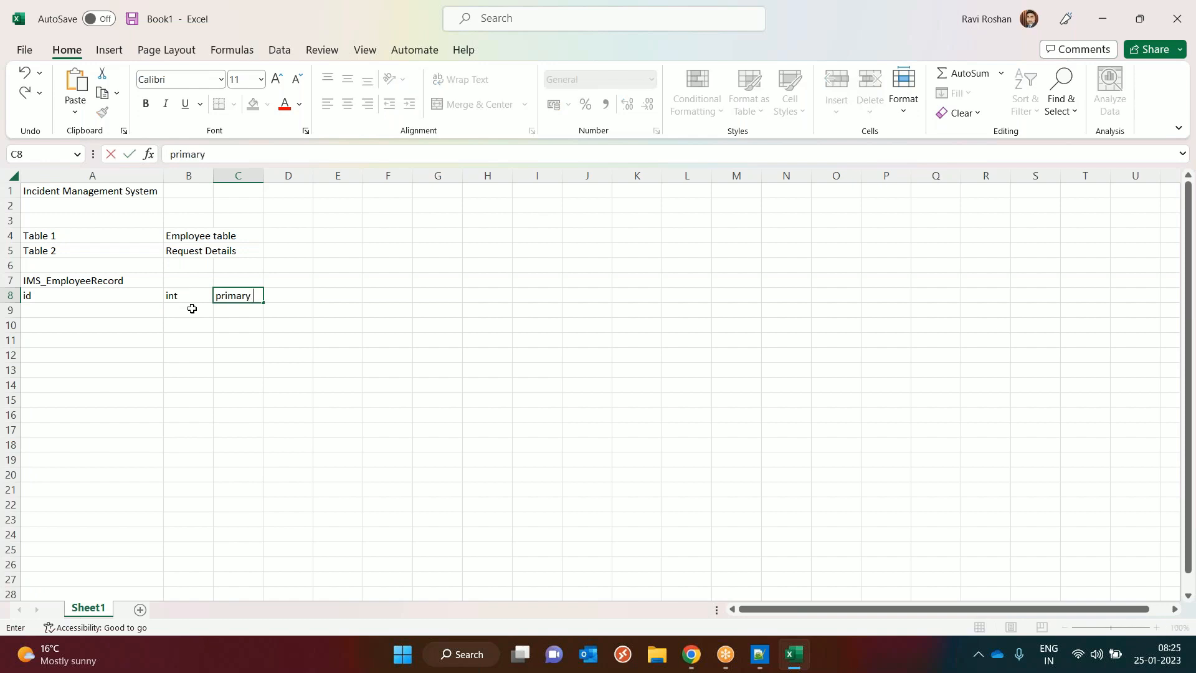
text(Key)
key(Tab)
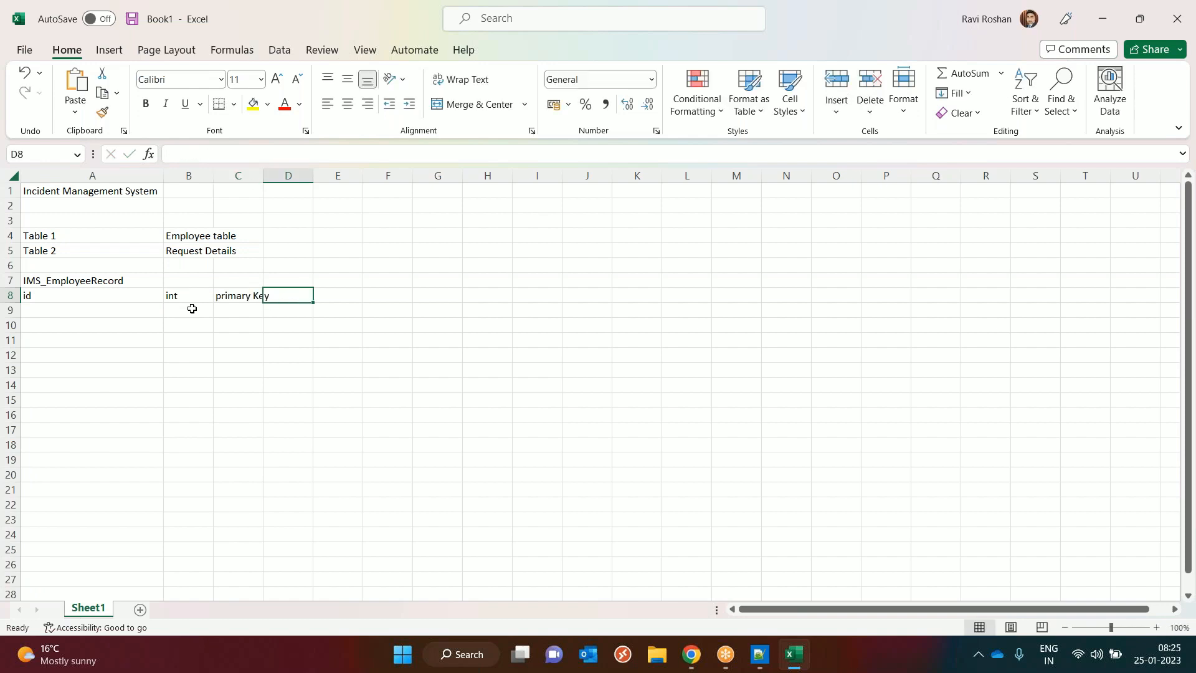
double_click(263, 176)
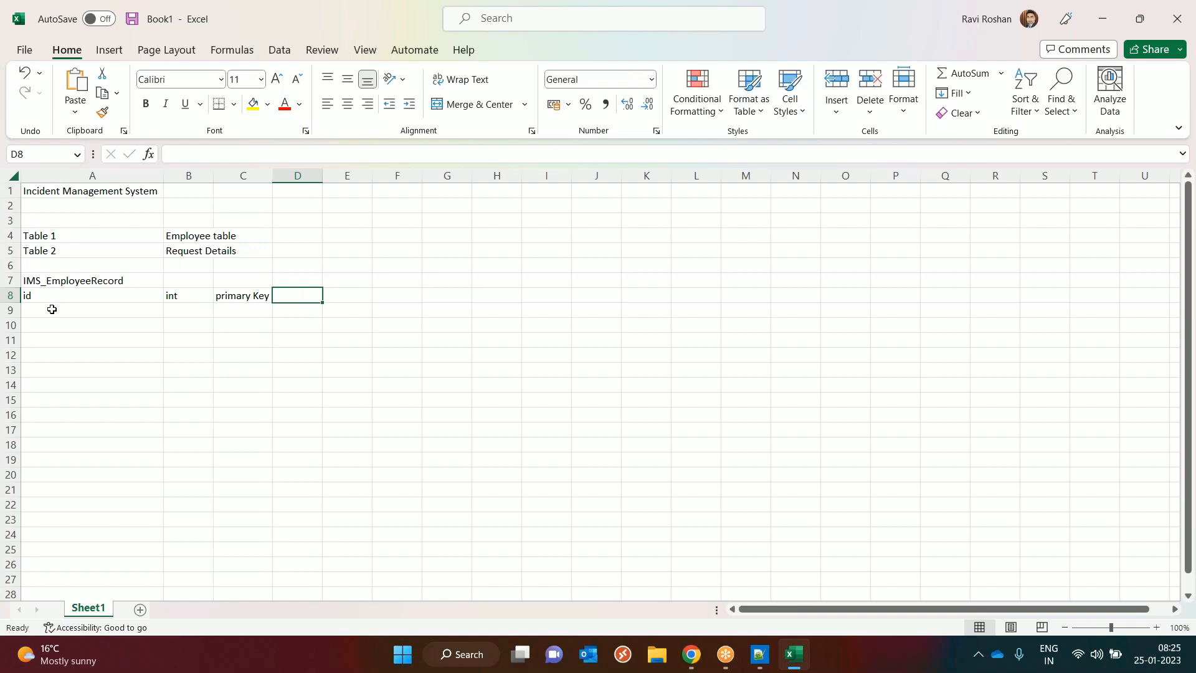
- Add the fields employeeId and firstName in rows 9 and 10, both with type varchar
click(52, 309)
text(employeeId)
key(Tab)
text(varchar)
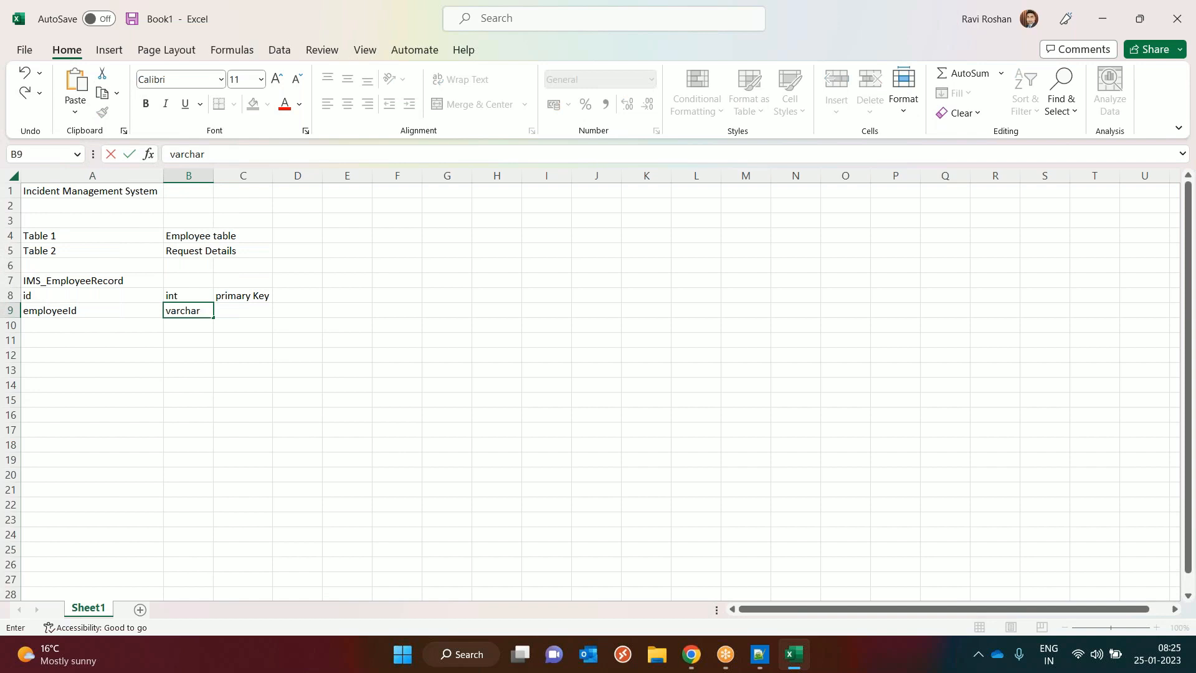
click(44, 322)
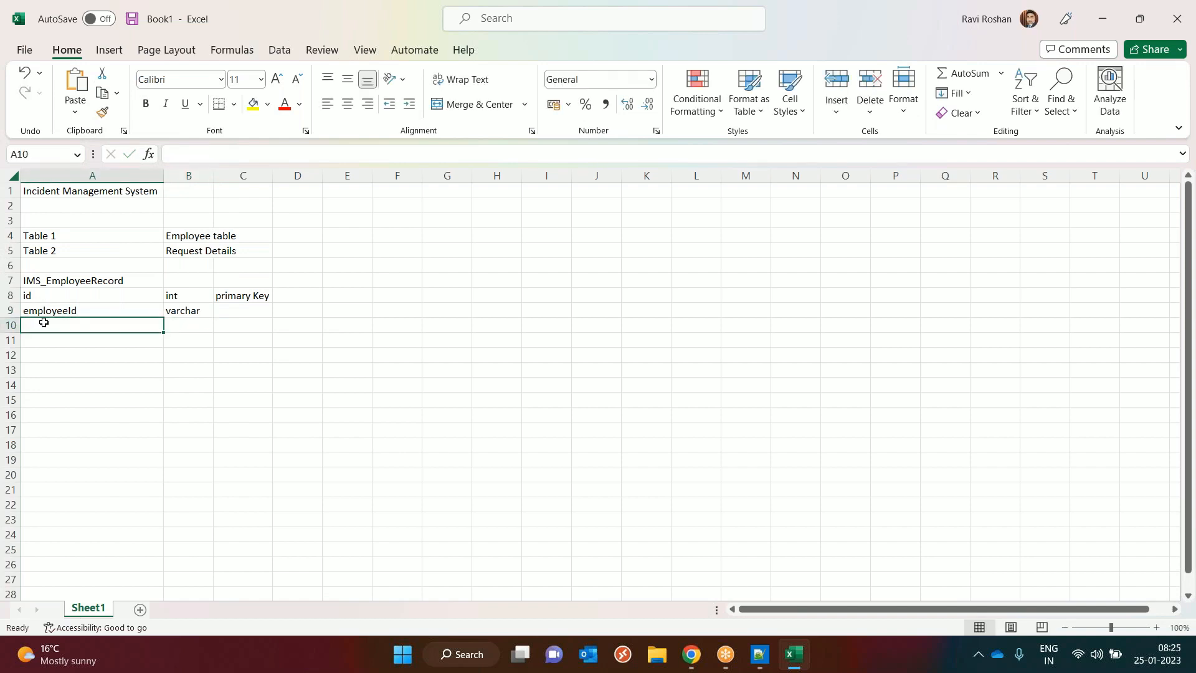
text(firstName)
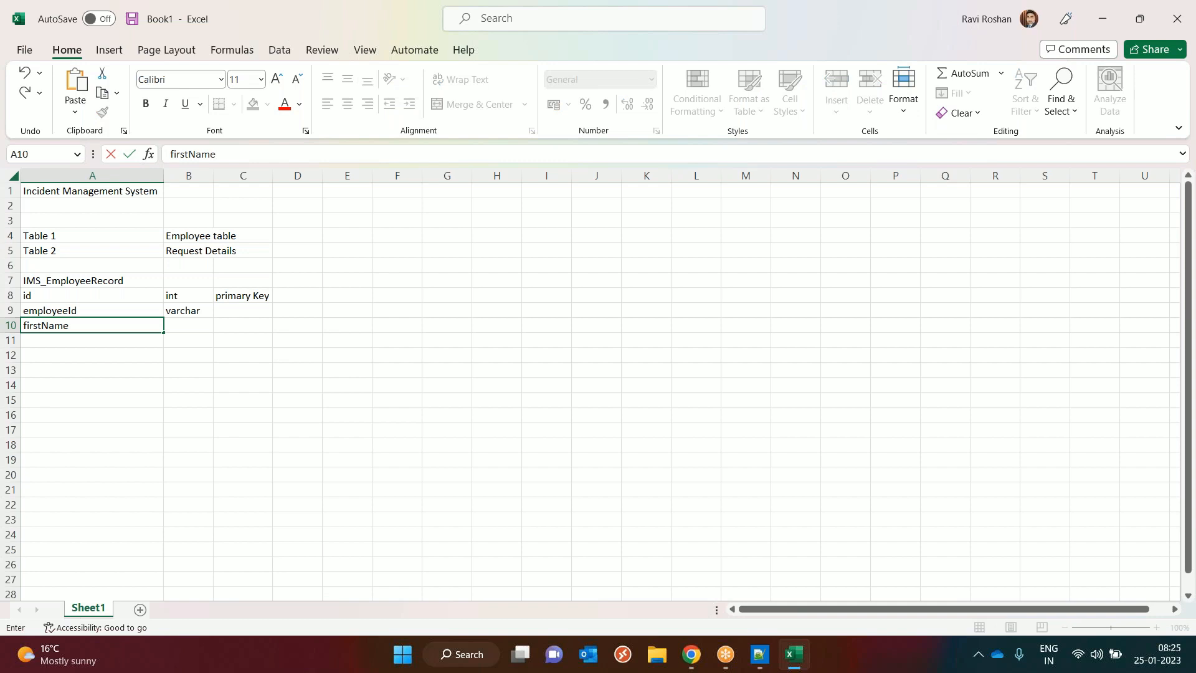
key(Tab)
text(varchar)
key(Return)
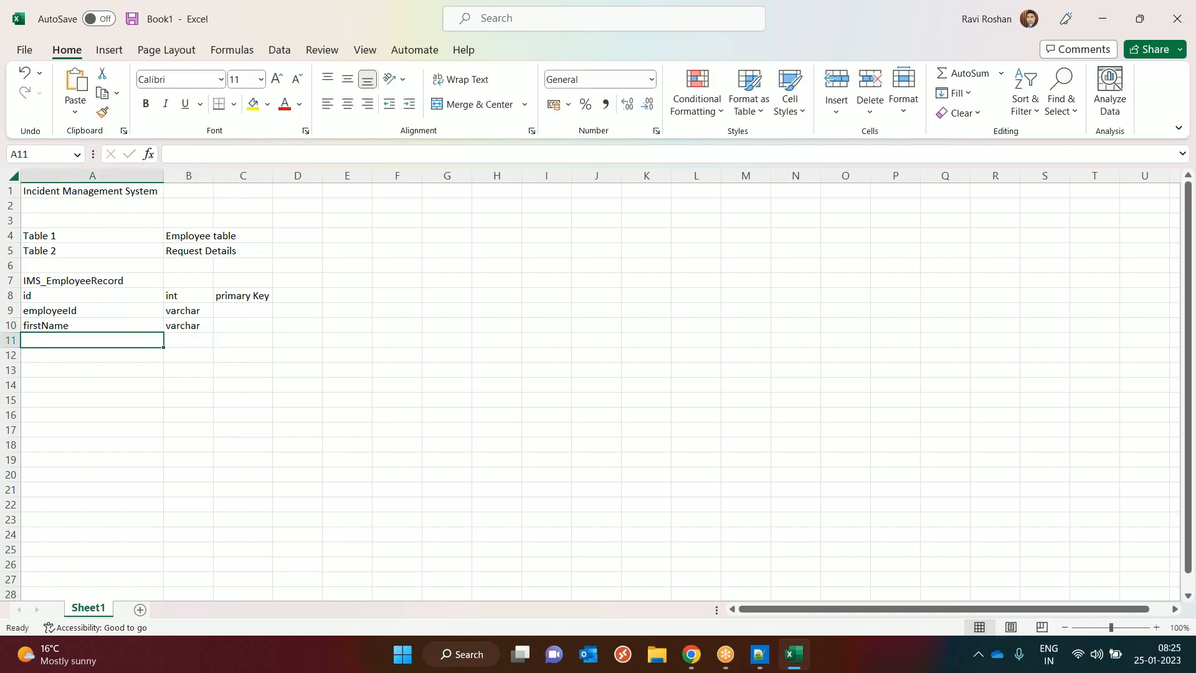
- Add the field lastName with type varchar in row 11 and copy both cells to row 12
text(lastName)
key(Tab)
text(varchar)
drag(53, 341, 190, 343)
key(ctrl+c)
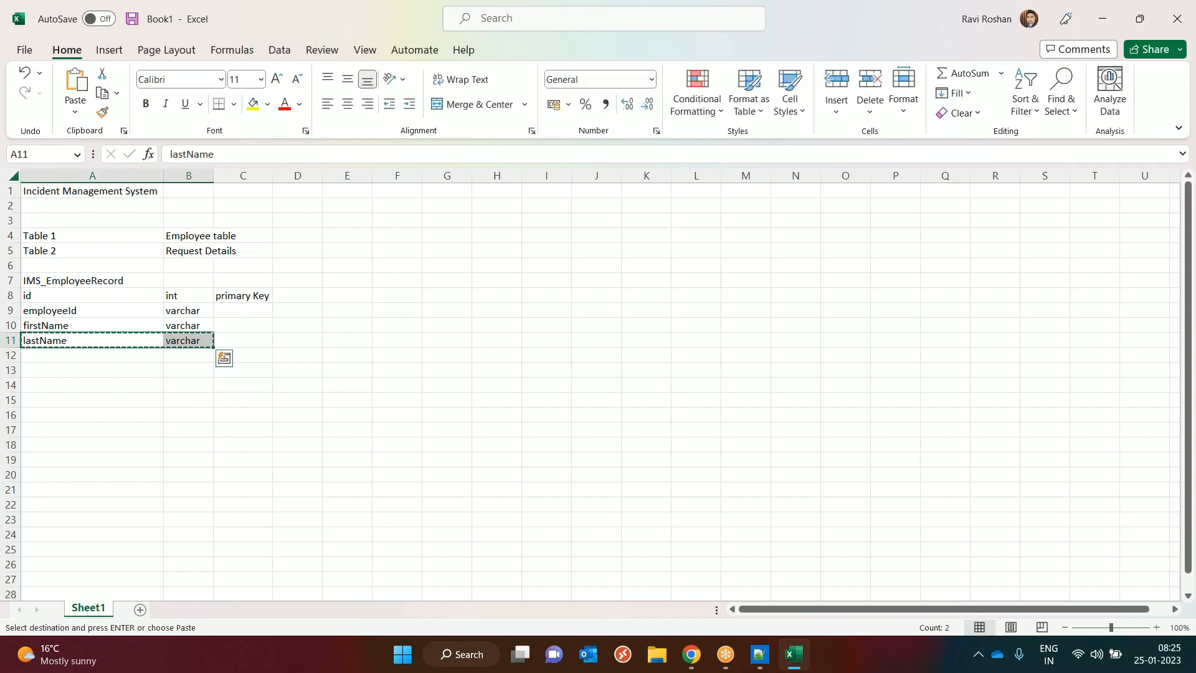
click(69, 356)
key(ctrl+v)
- Overwrite row 11 with the field middleName and type varchar
click(72, 342)
text(middleName)
key(Tab)
text(varchar)
- Add the field employement Status with type varchar in row 13
click(49, 369)
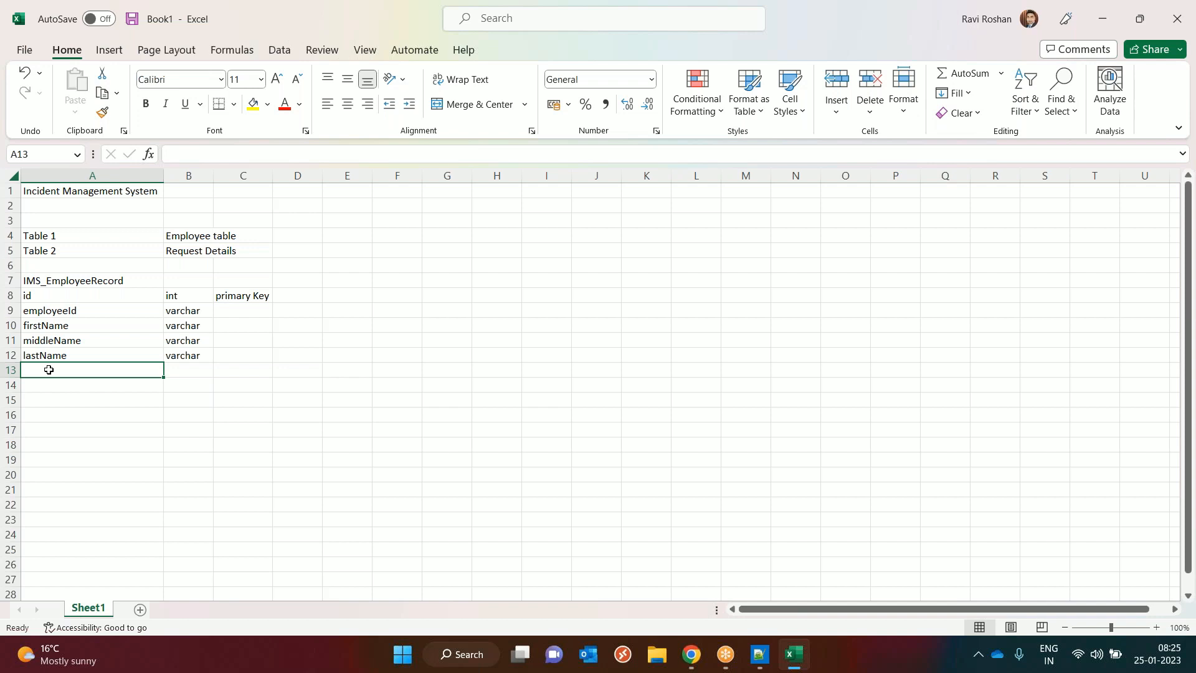
text(s)
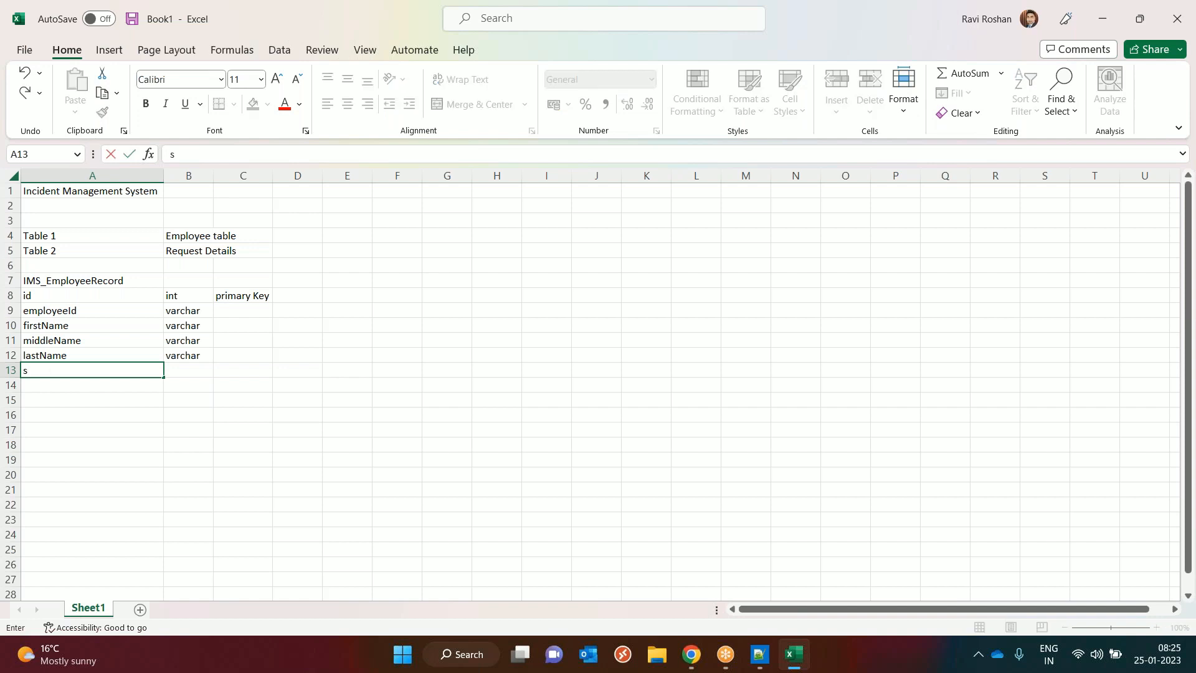
key(BackSpace)
text(employ)
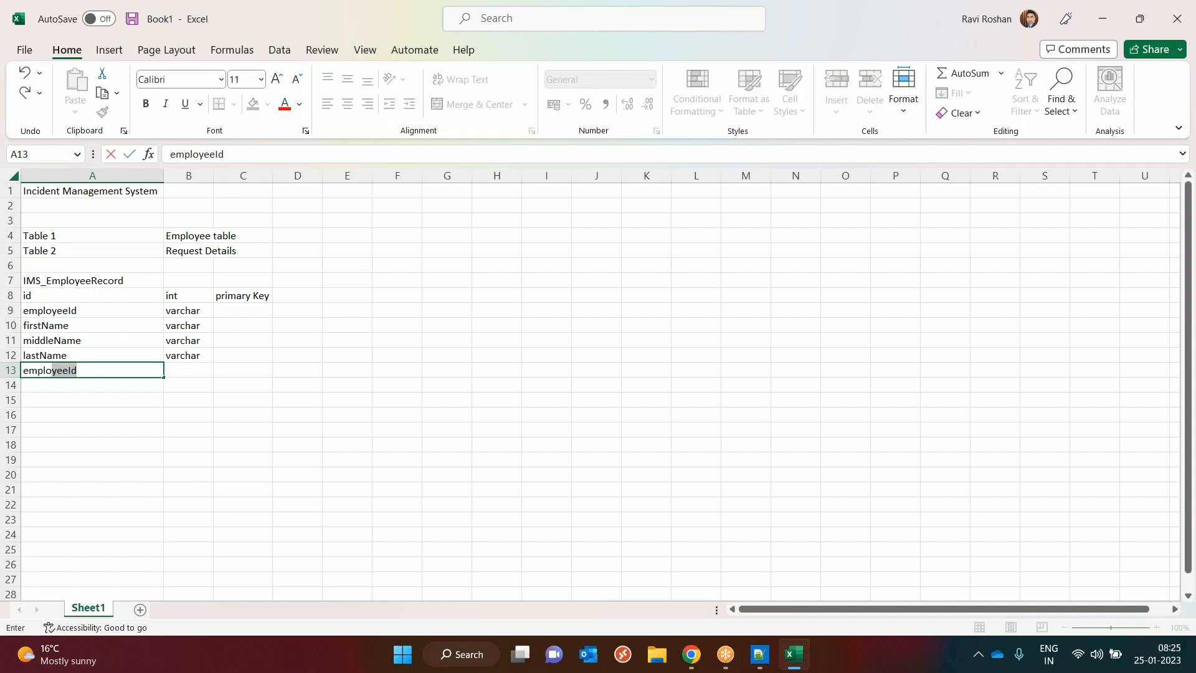
text(e)
key(BackSpace)
text(ment Status)
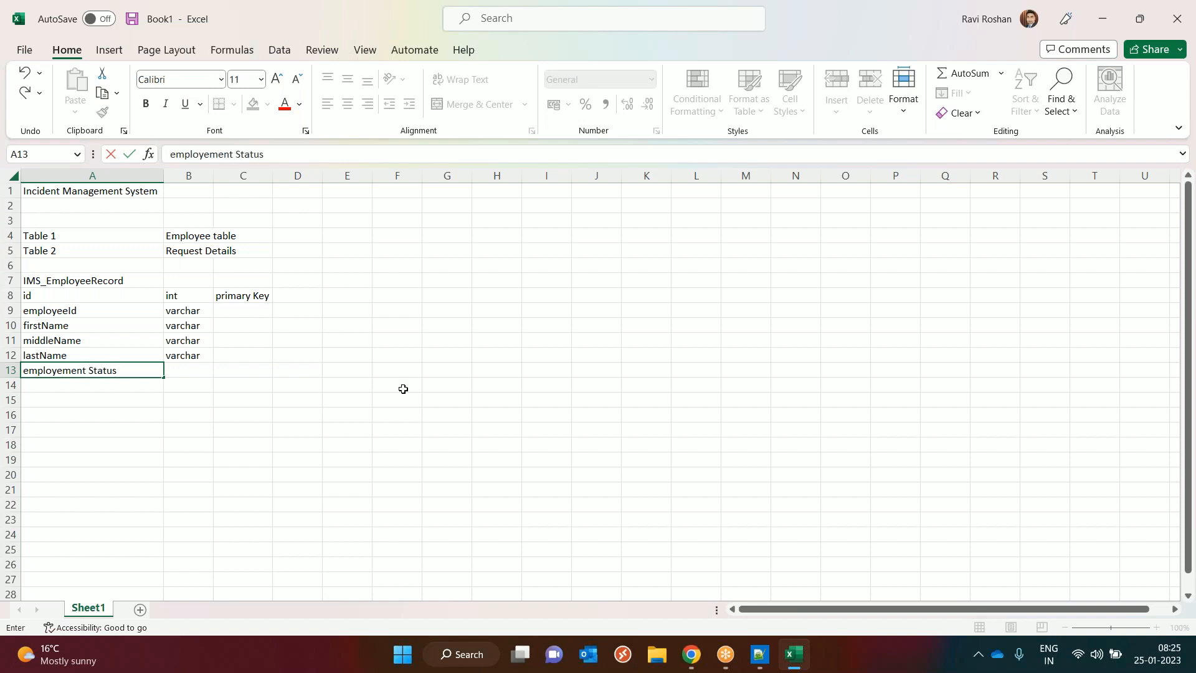
click(187, 373)
text(varchar)
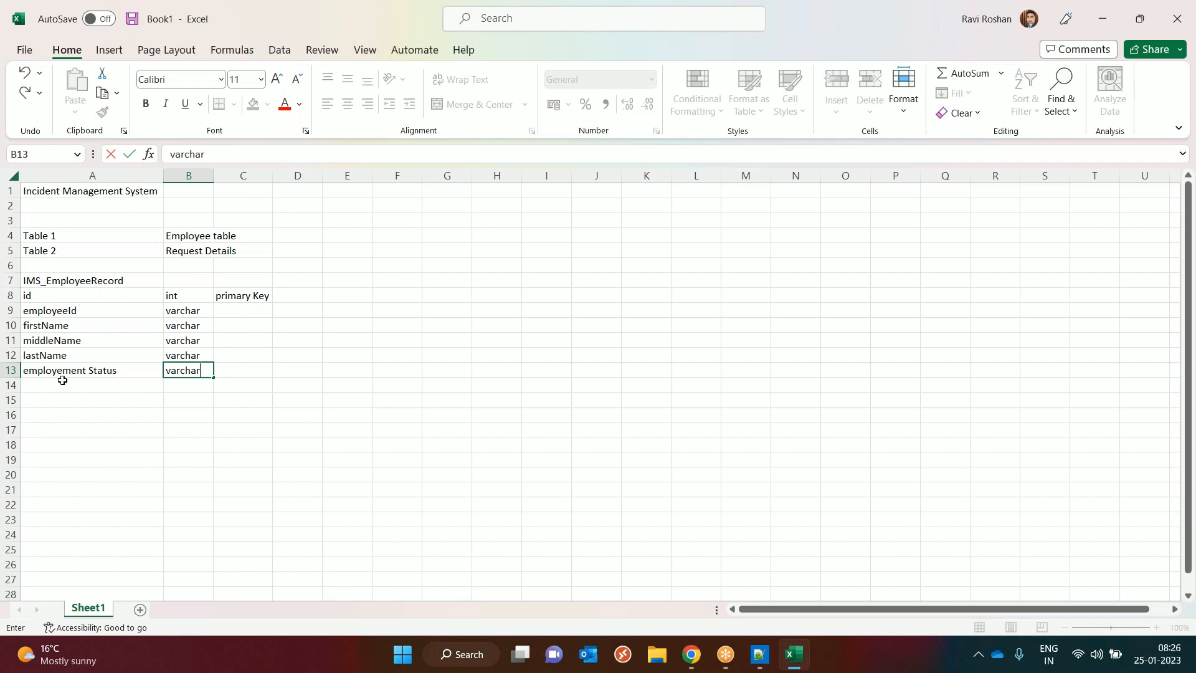
- Add the field DOB with type Date in row 14 and Department with type varchar in row 15
click(106, 383)
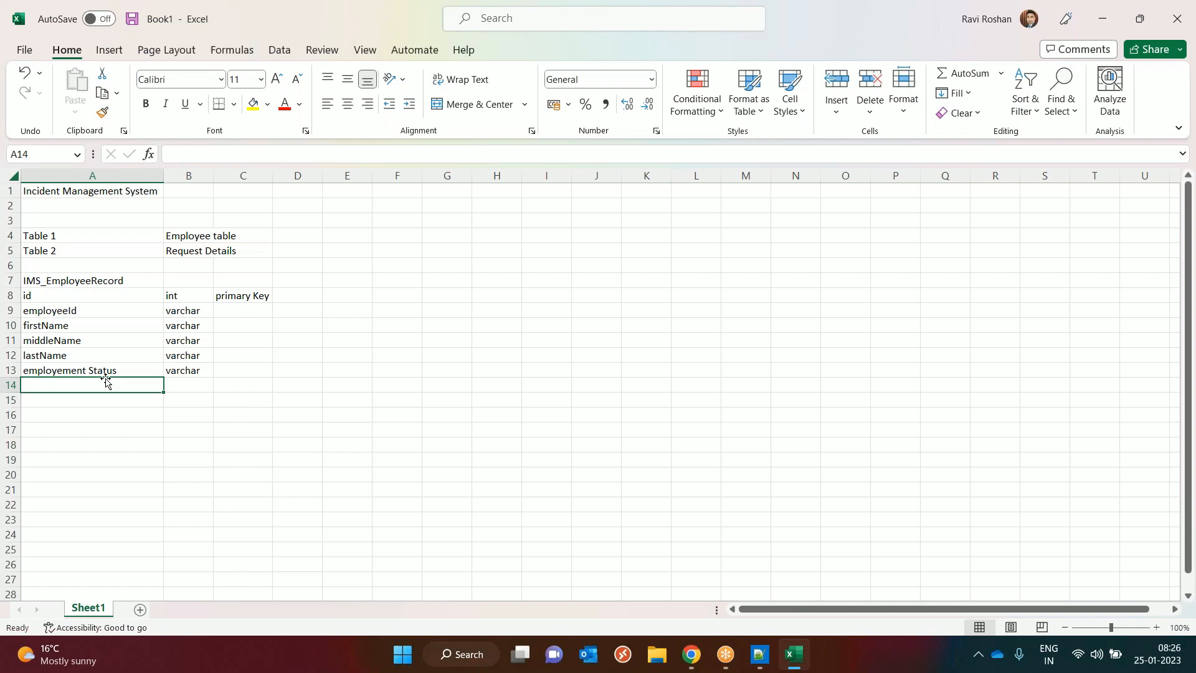
text(DOB)
key(Tab)
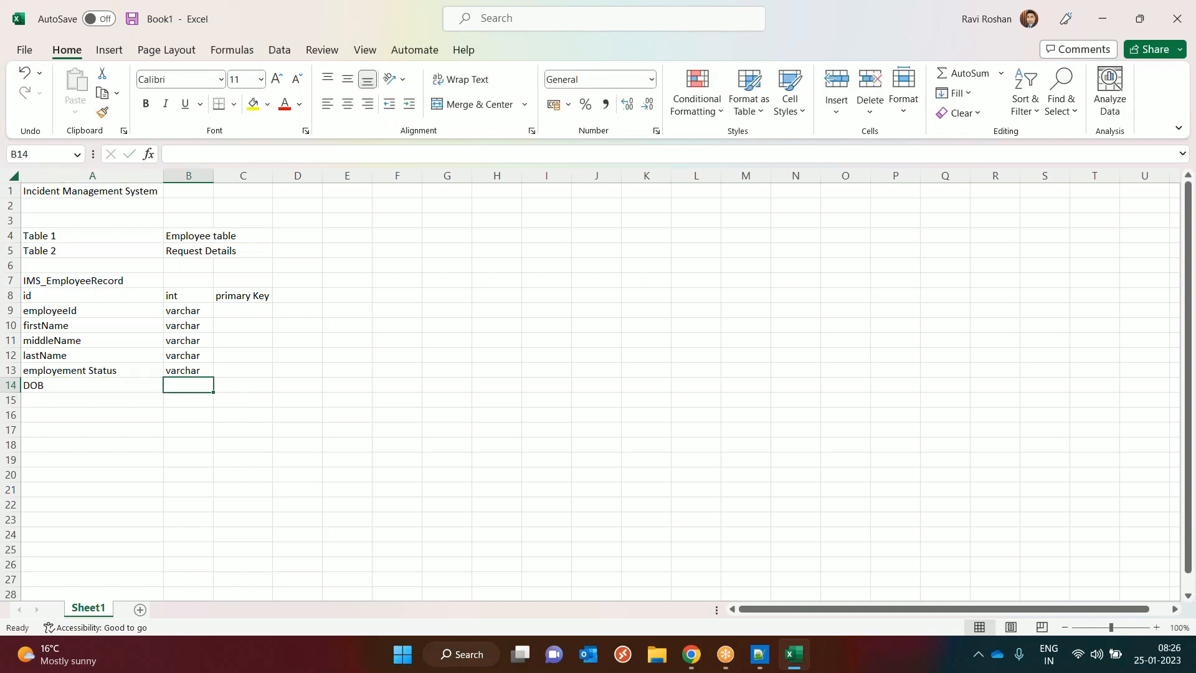
text(Date)
key(Tab)
click(75, 400)
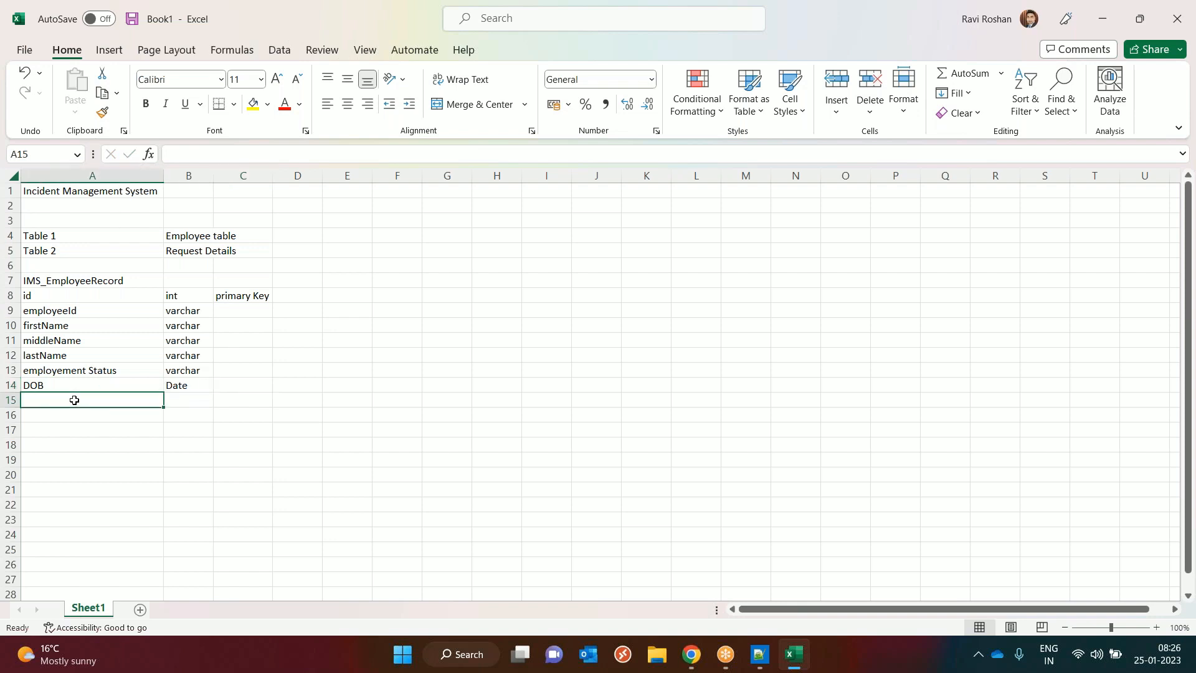
text(Depar)
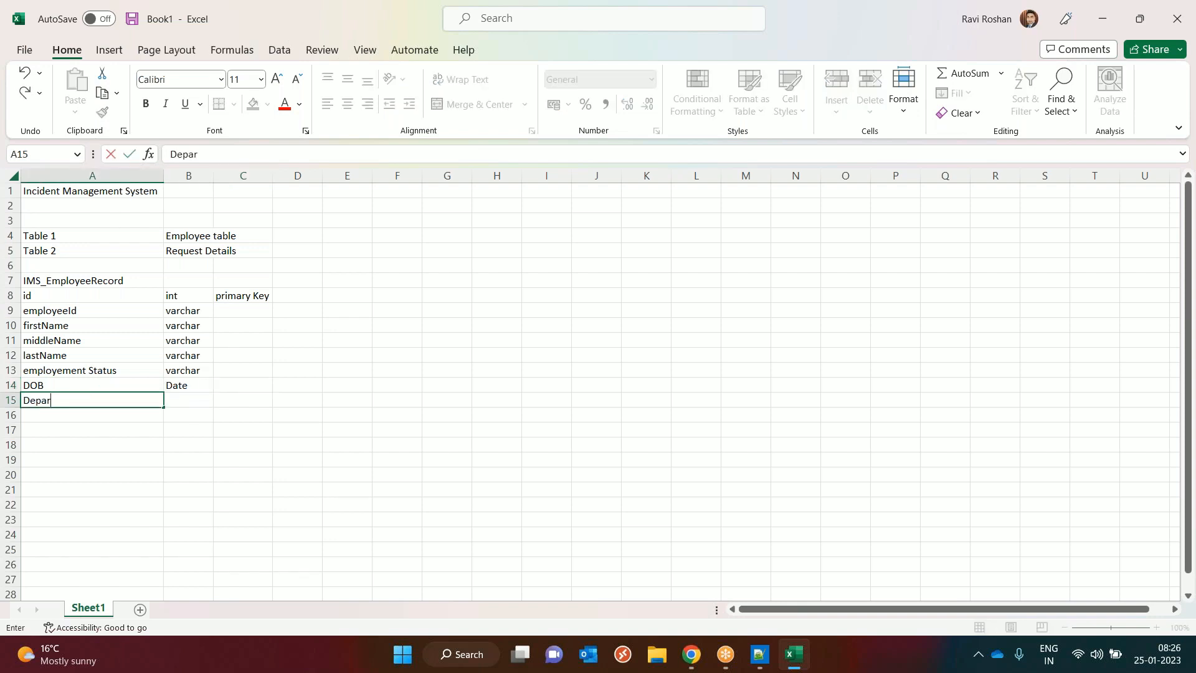
text(tment)
key(Tab)
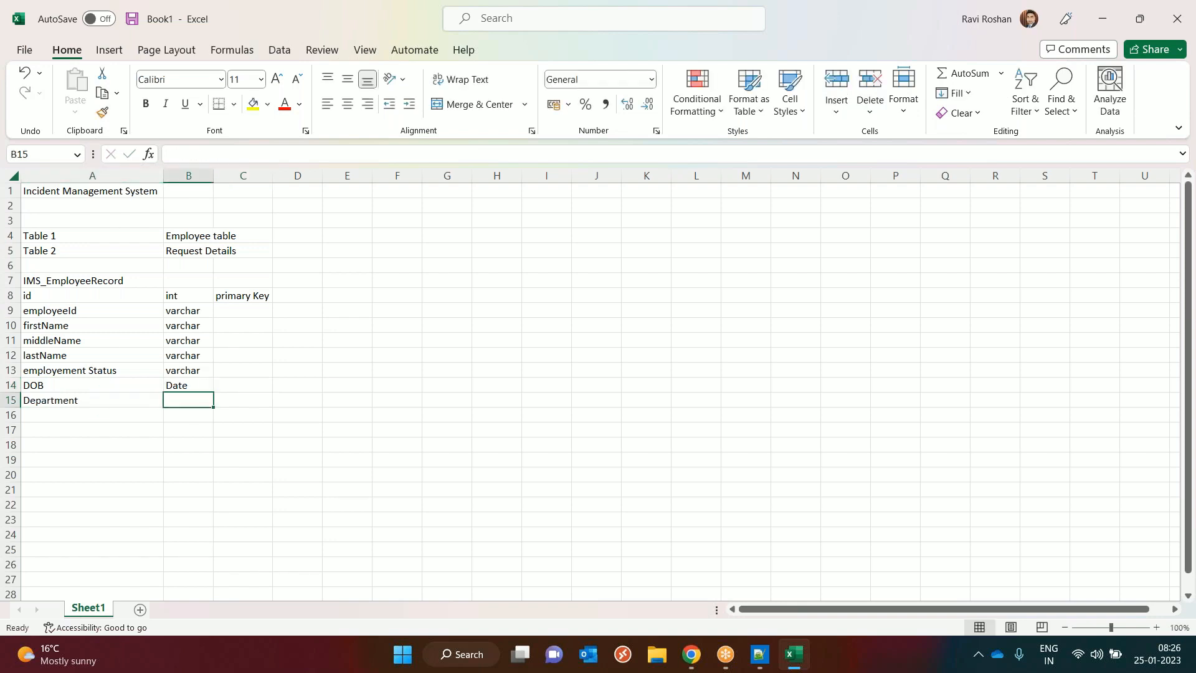
text(varchar)
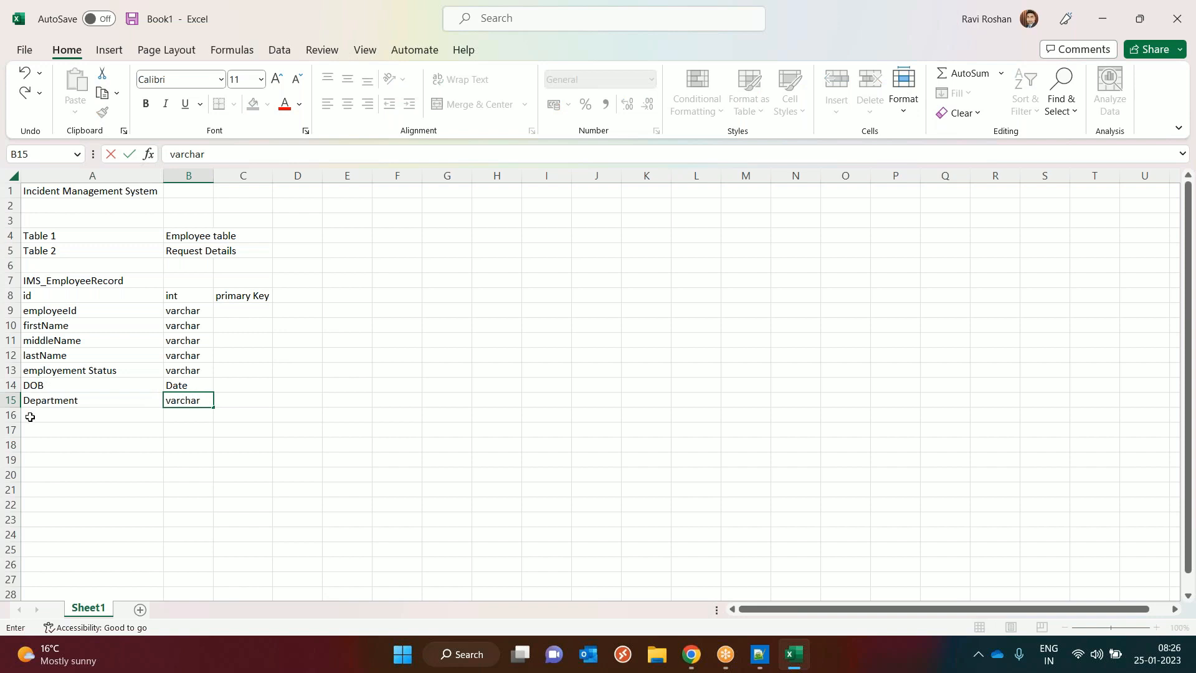
click(33, 417)
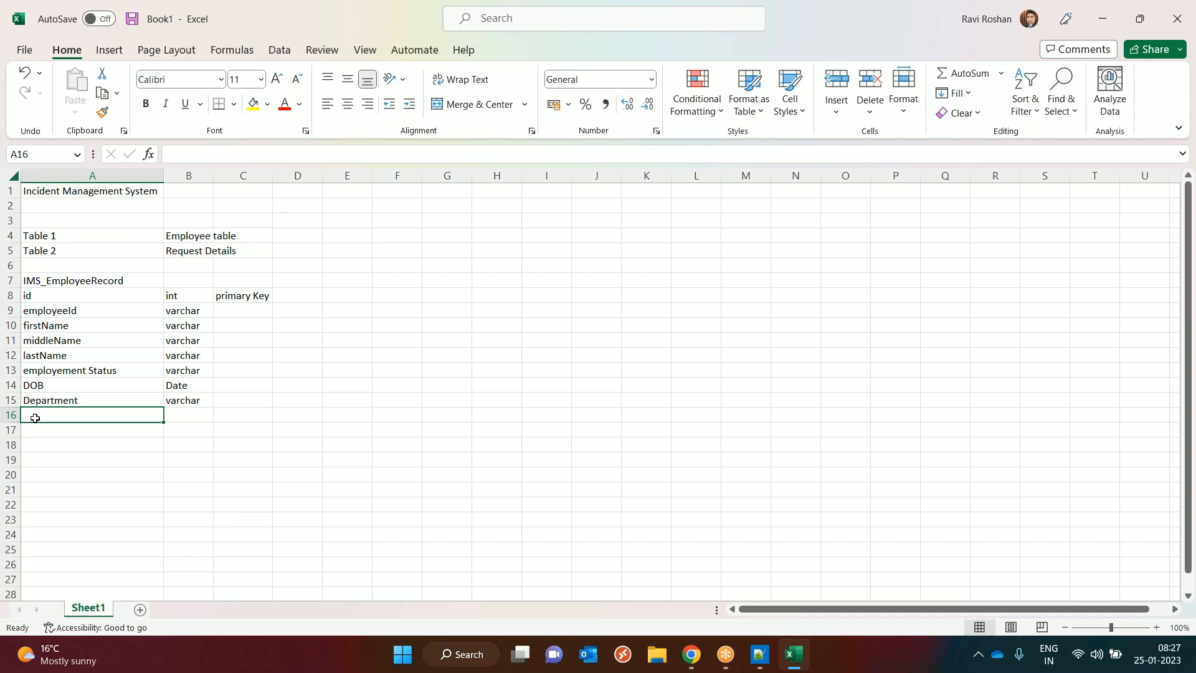
- Make the IMS_EmployeeRecord heading in cell A7 bold
click(67, 281)
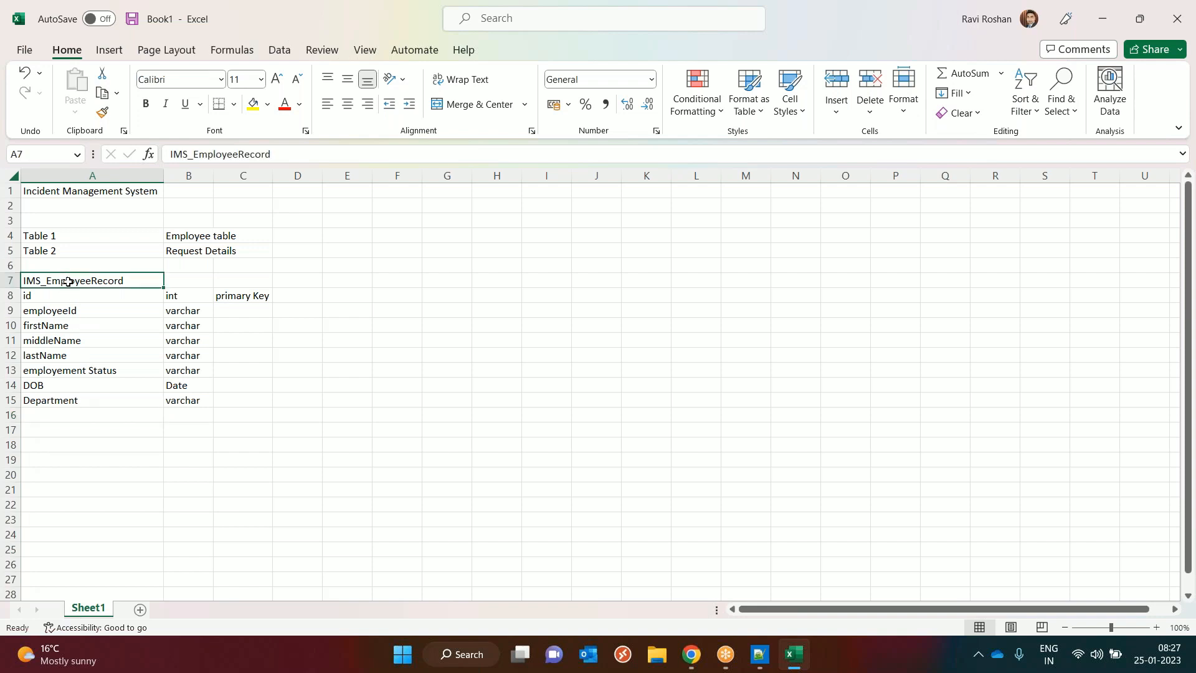
key(ctrl+b)
click(66, 297)
- Add the fields email and gender in rows 16 and 17, both with type varchar
click(70, 413)
text(email)
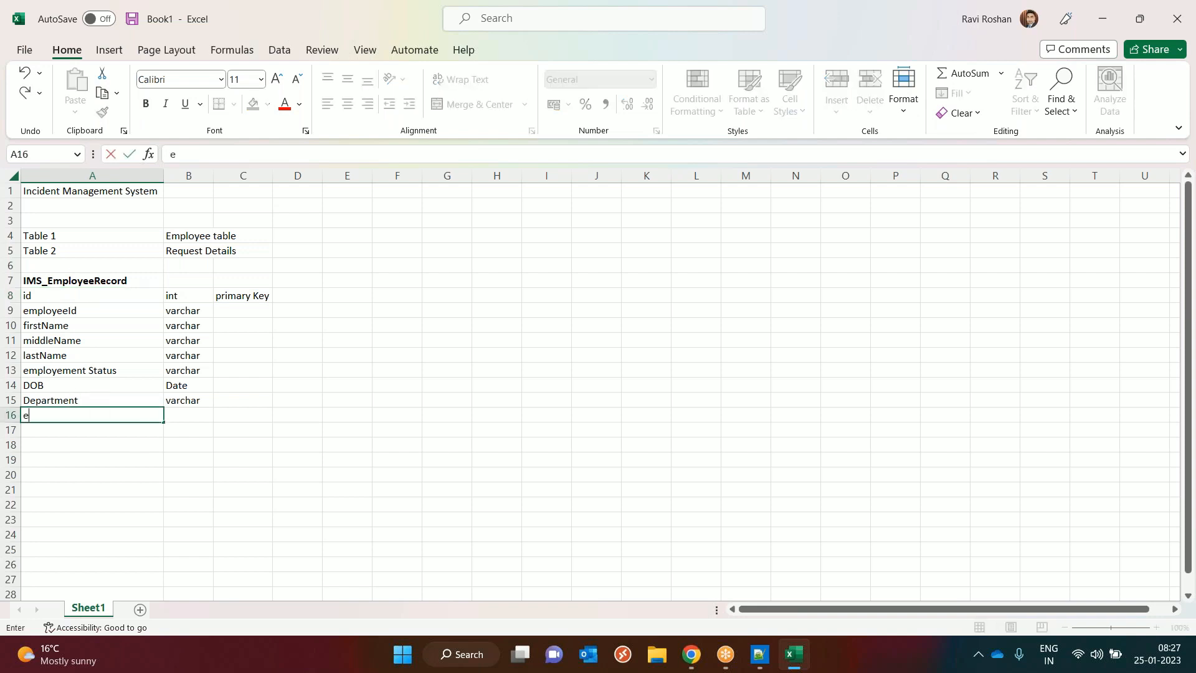
key(Tab)
text(varchar)
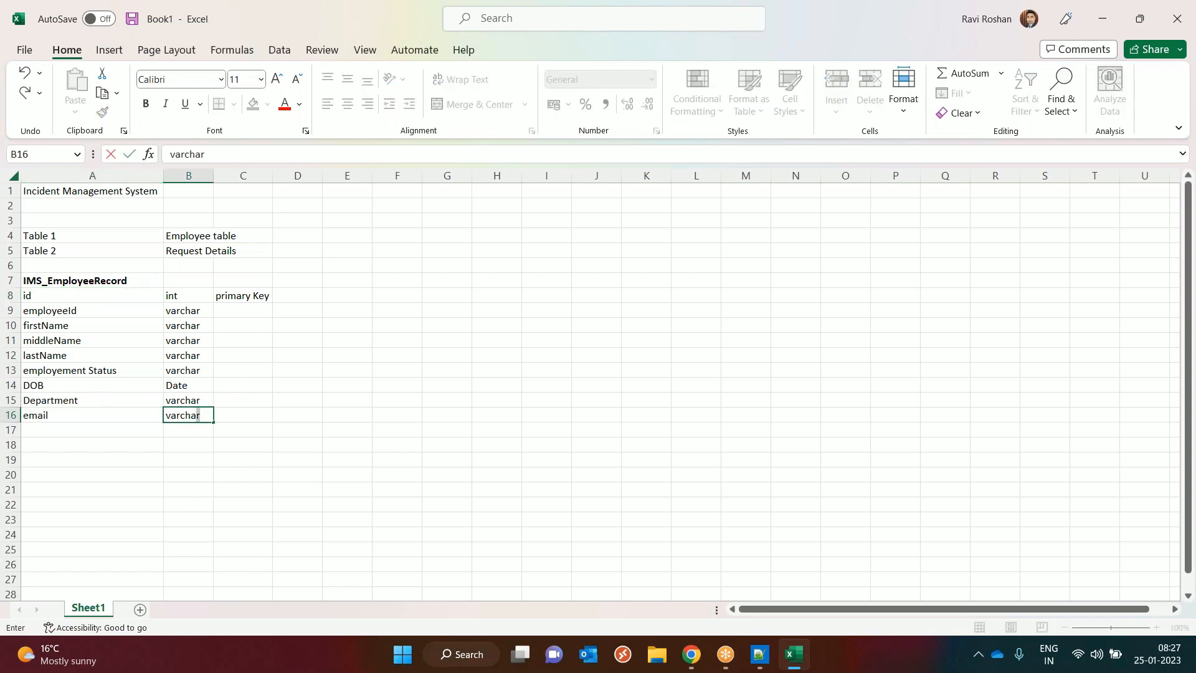
click(82, 433)
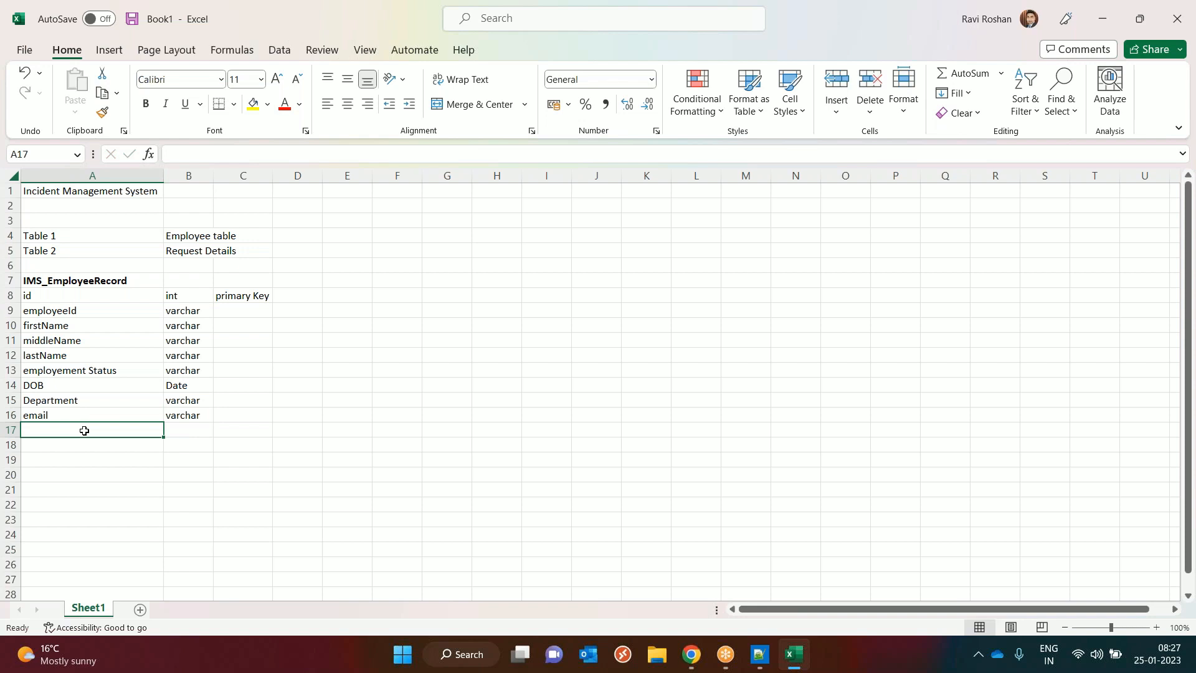
text(gender)
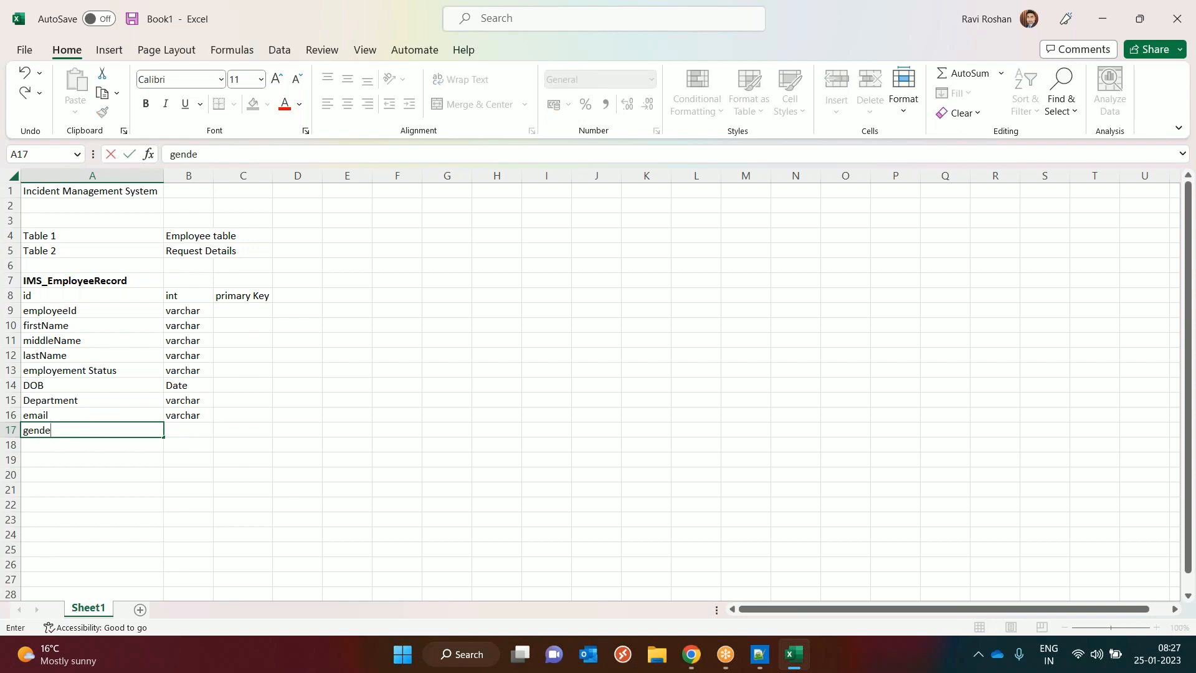
key(Tab)
text(varchar)
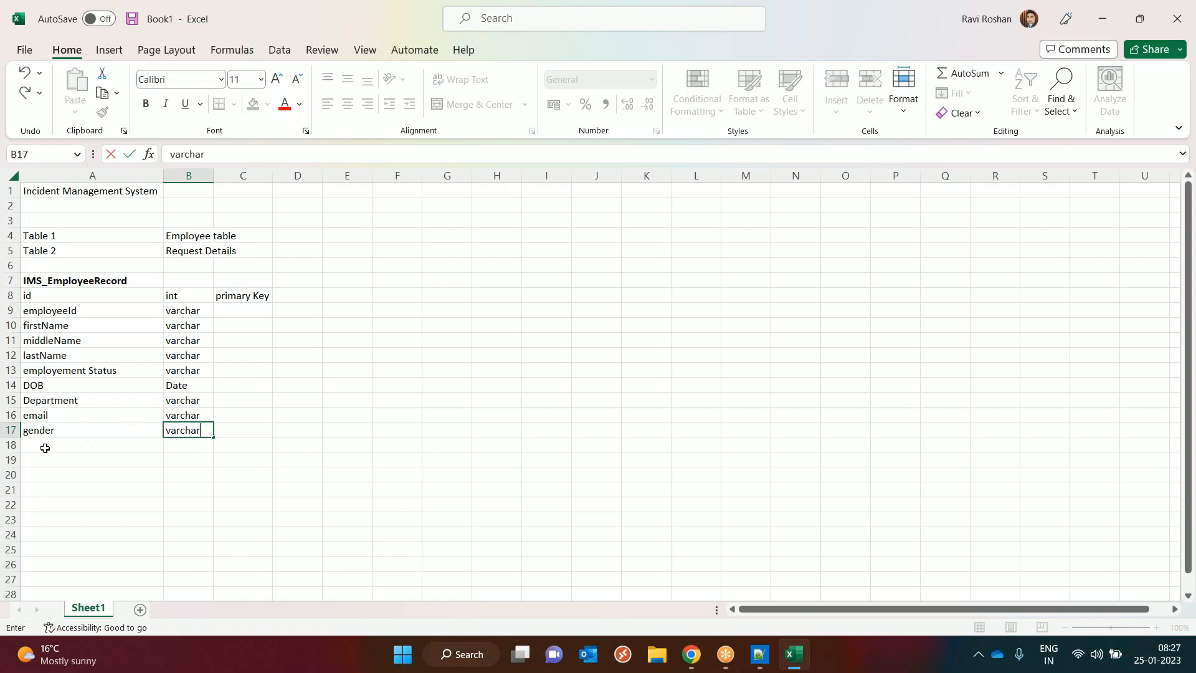
key(Return)
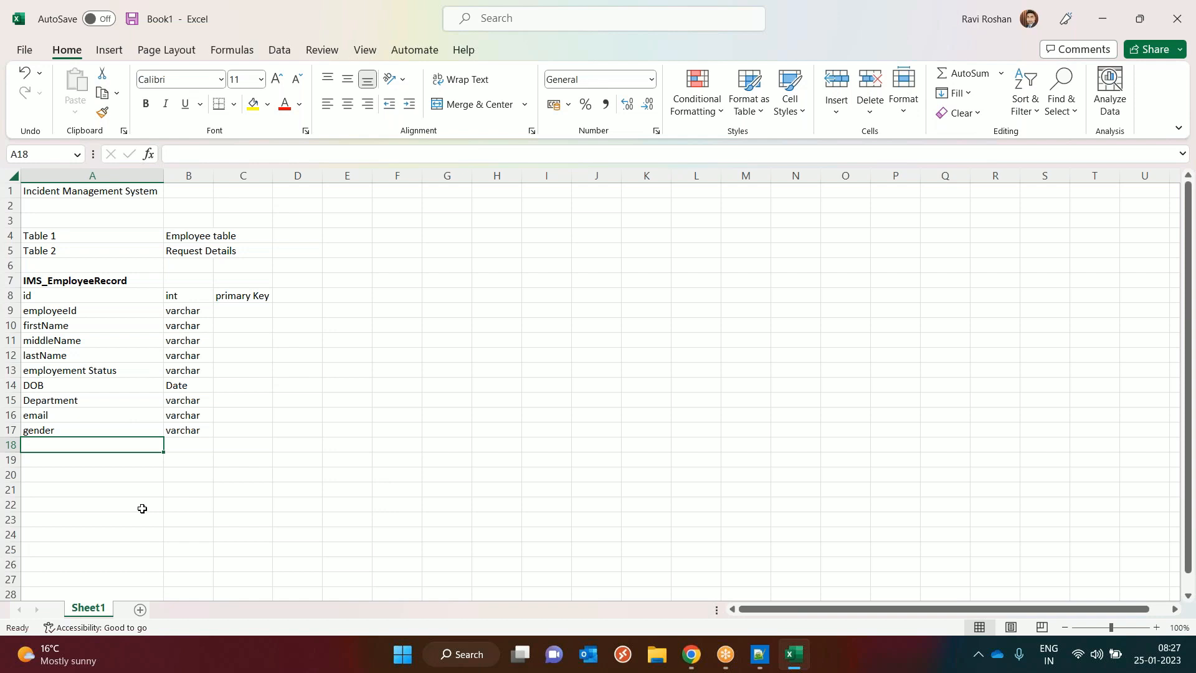
- Add the field DOJ with type Date in row 18 and phoneNumber with type Varchar in row 19
text(DOJ)
key(Tab)
text(Date)
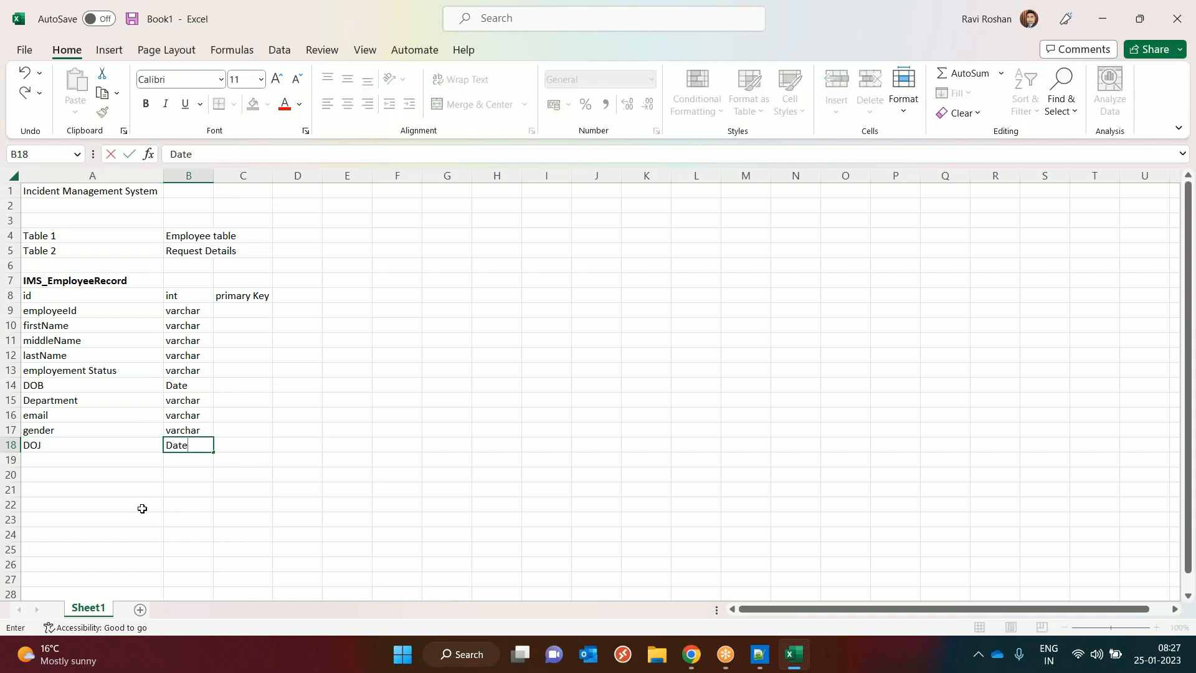
click(68, 467)
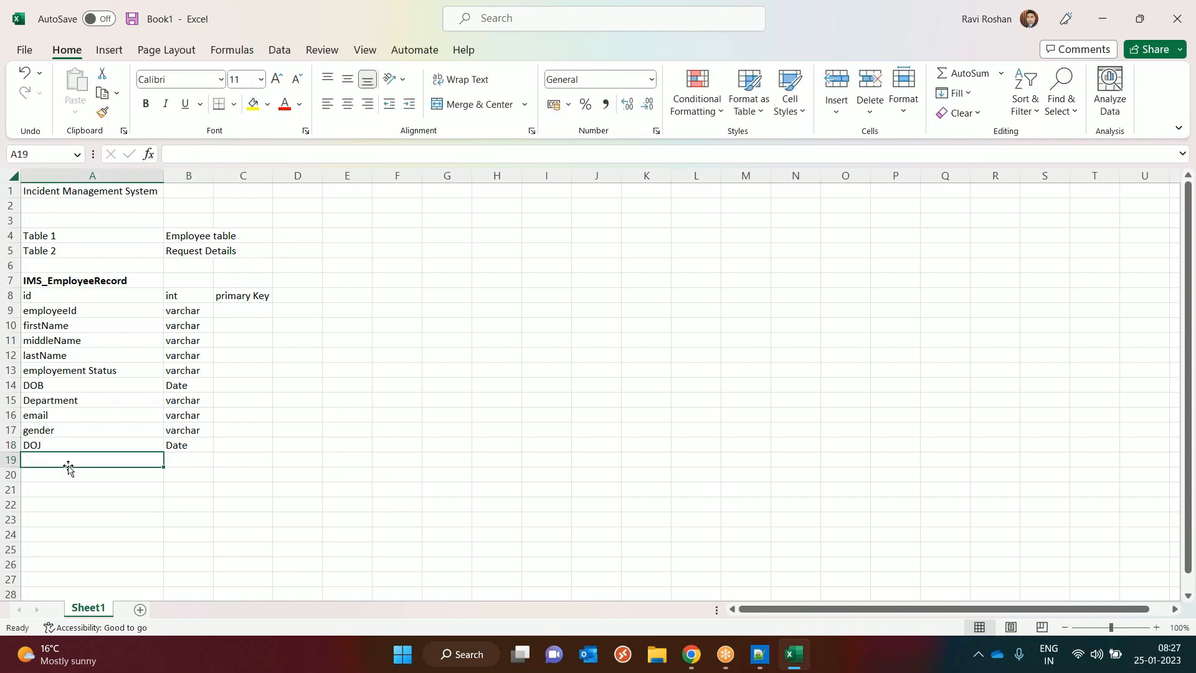
text(phone)
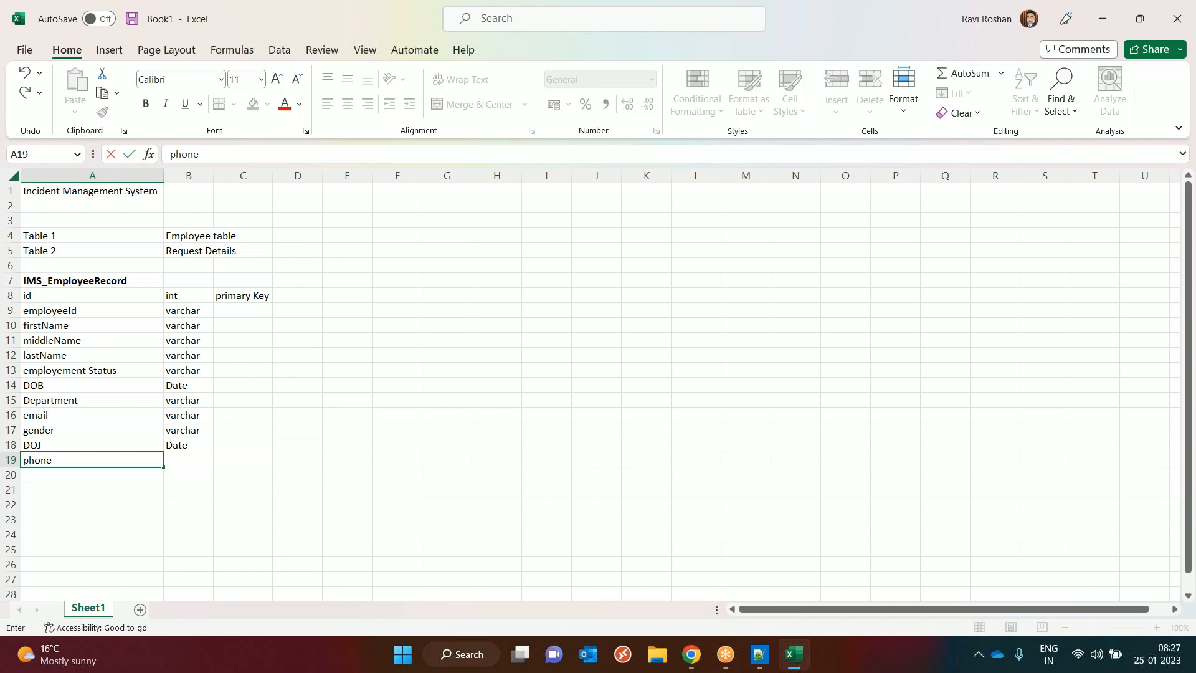
text(Number)
click(184, 459)
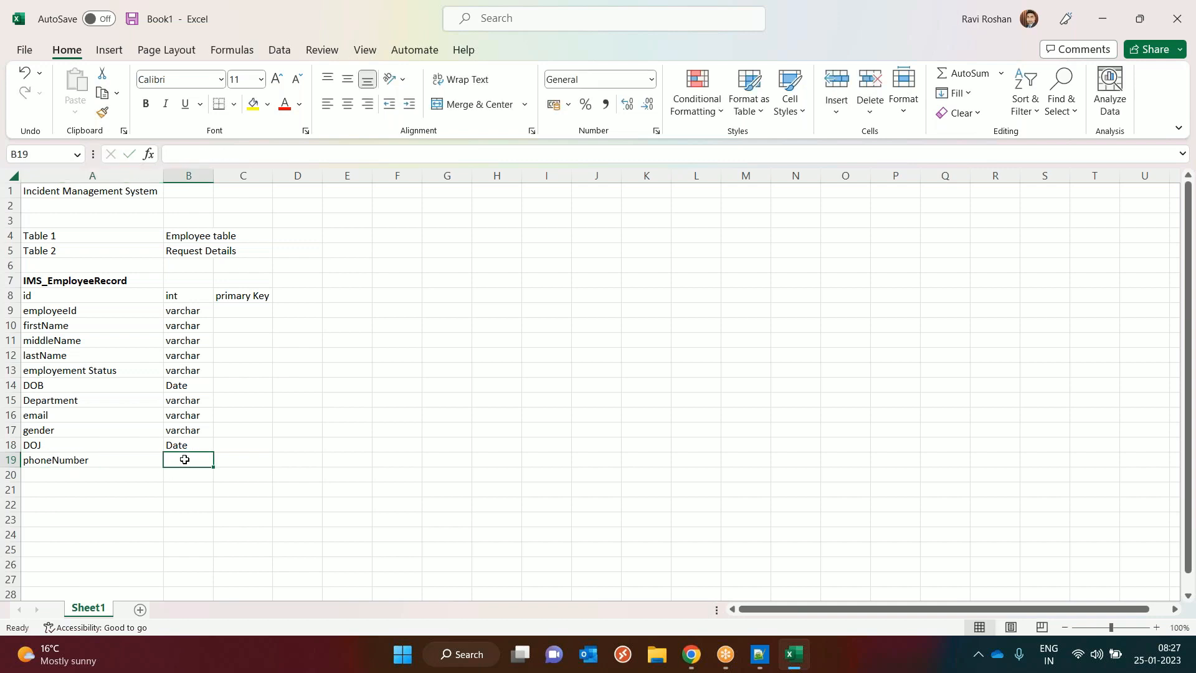
text(Varchar)
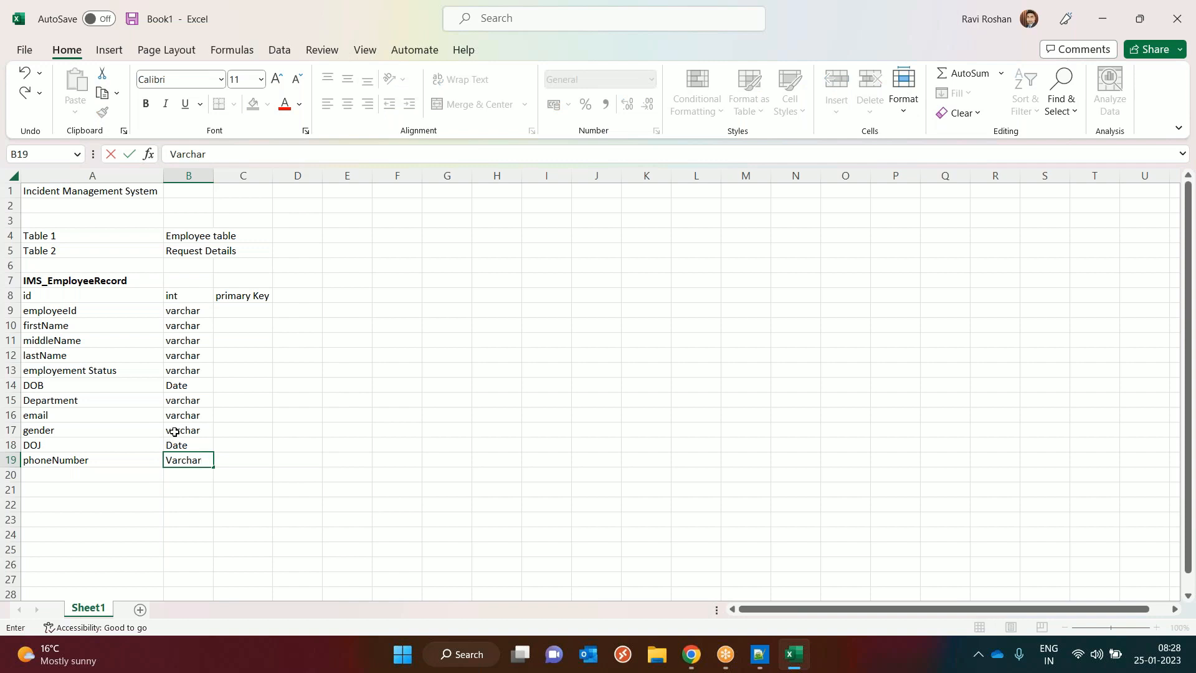
click(44, 474)
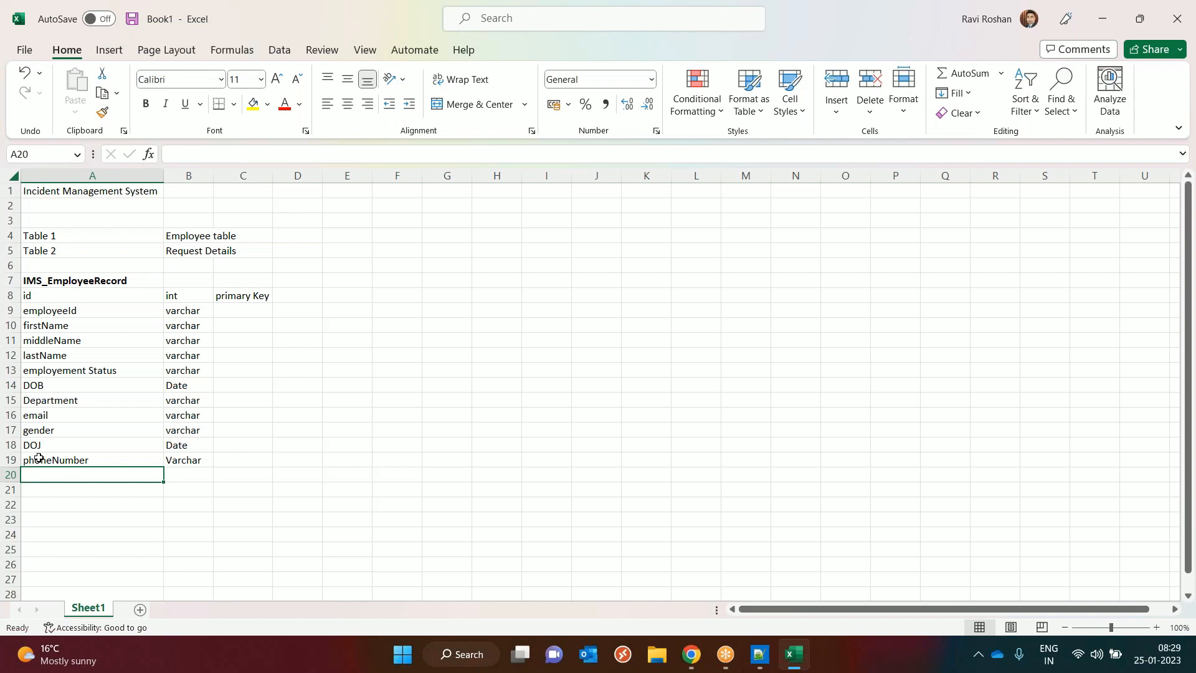
click(62, 310)
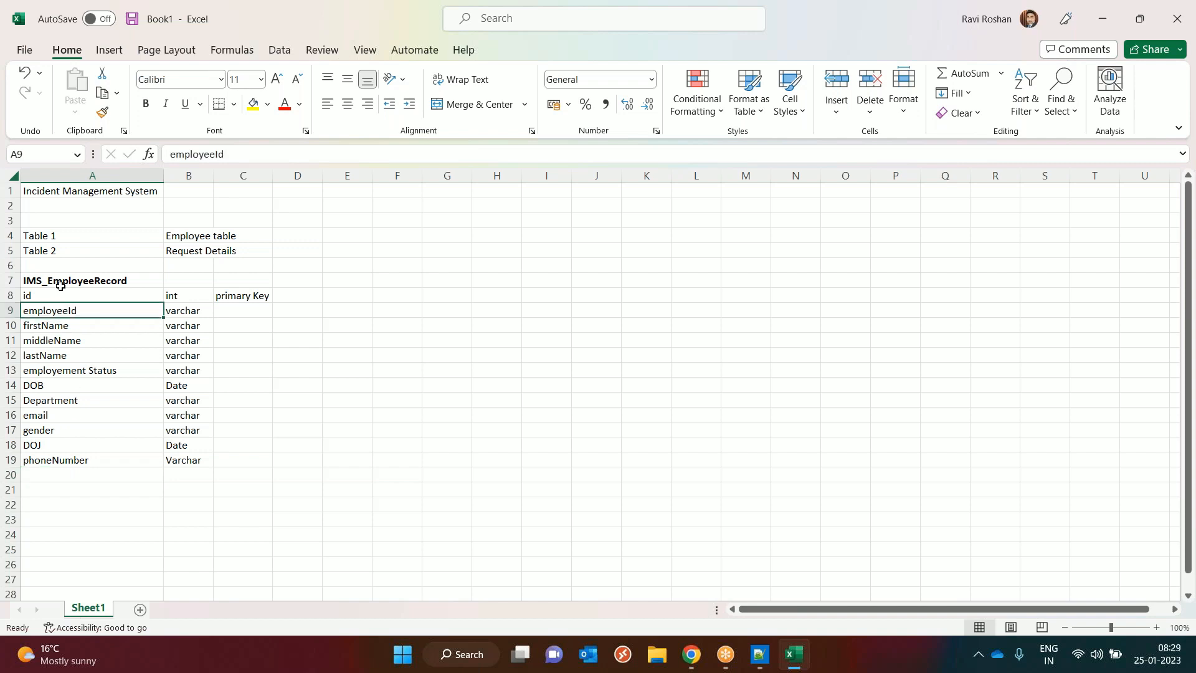
click(61, 284)
drag(61, 287, 97, 459)
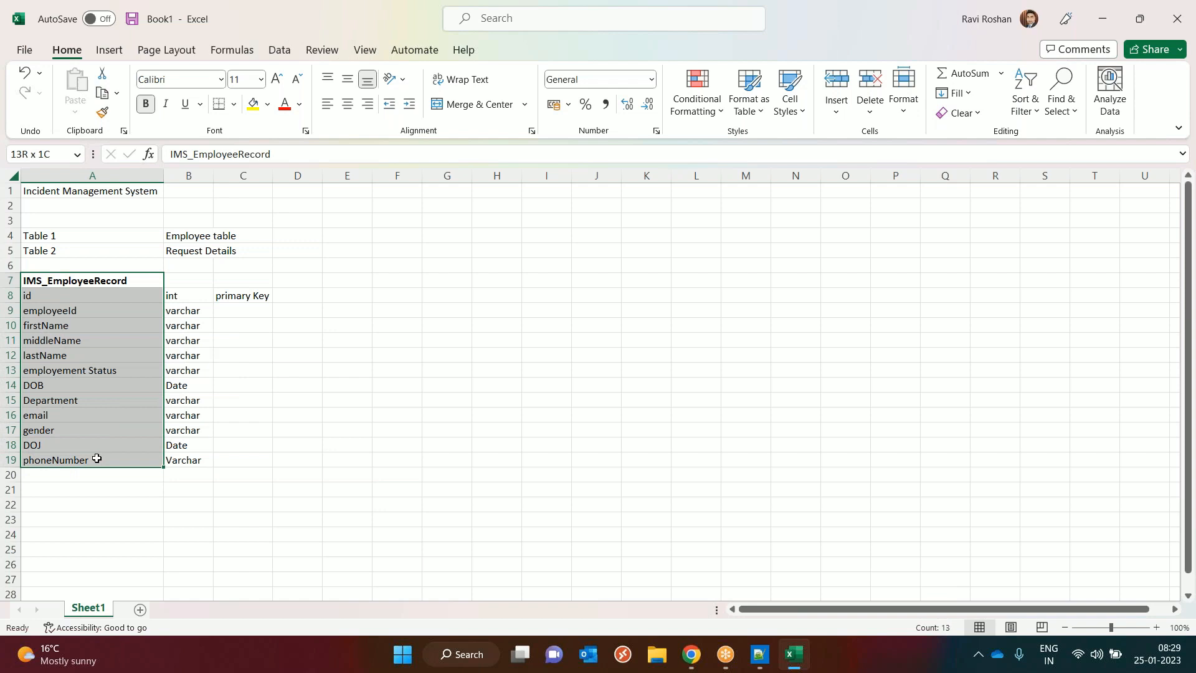
- Enter the second table's heading IMS_RequestDetails in cell E7 and make it bold
click(341, 280)
text(IMS_Req)
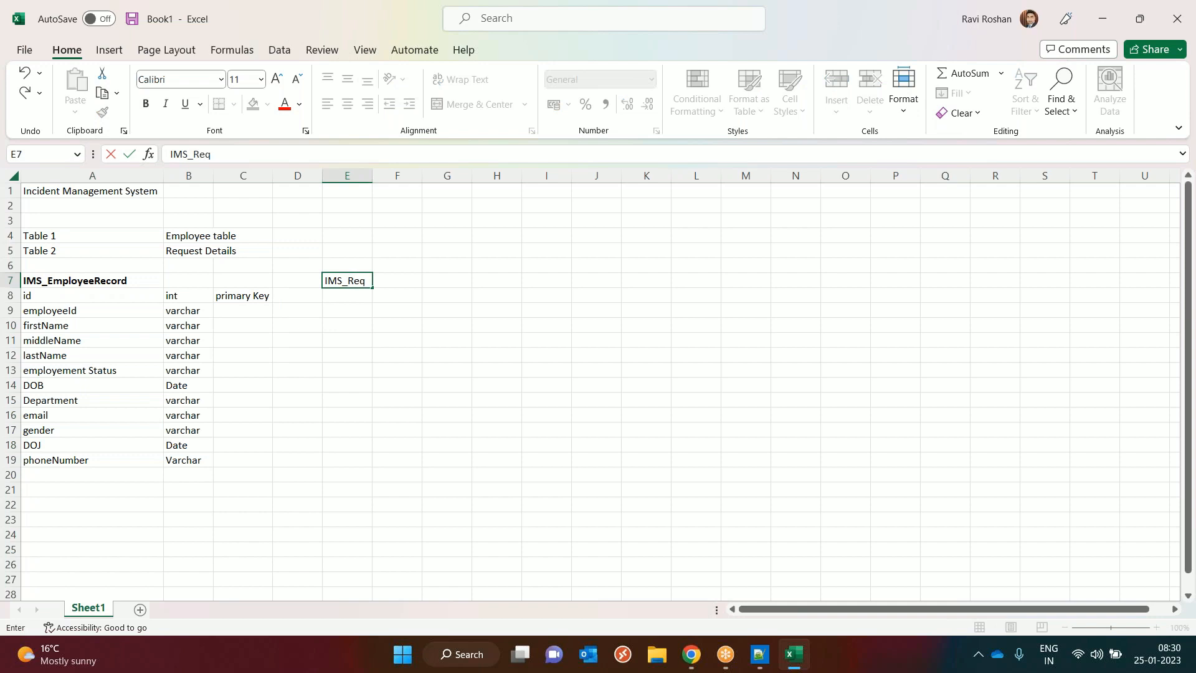
text(uestDetails)
click(370, 339)
click(352, 280)
key(ctrl+b)
- Add the field id with type int and the note primary key in row 8 under IMS_RequestDetails
click(350, 293)
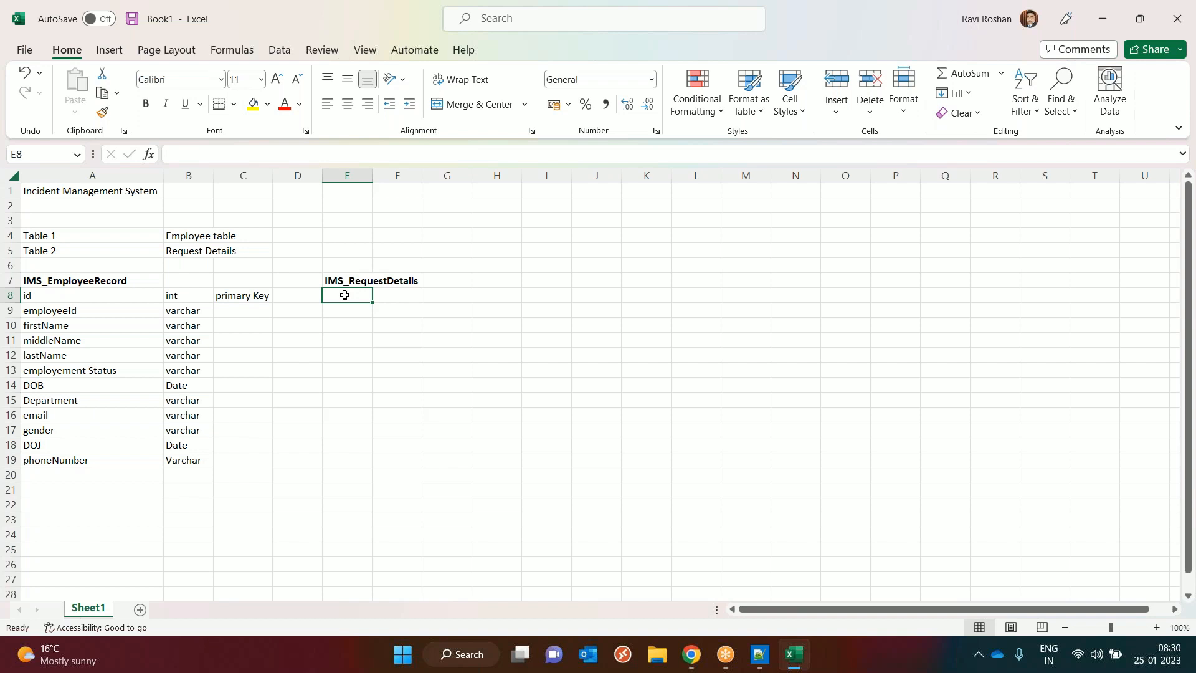
text(id)
key(Tab)
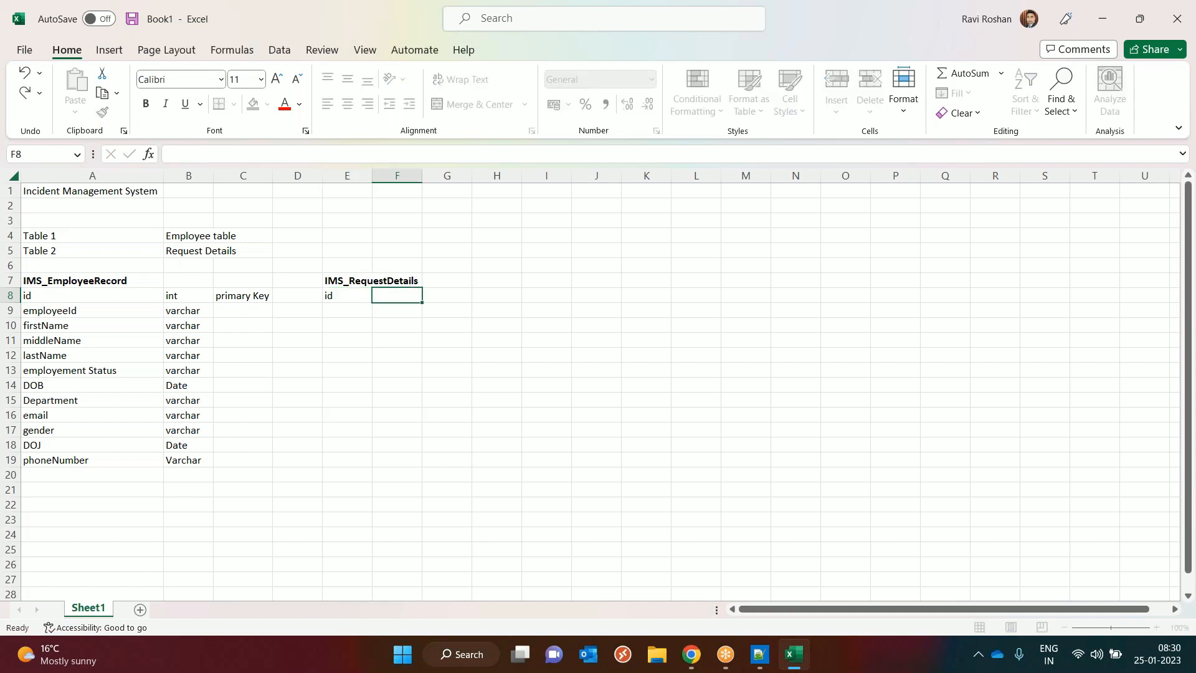
text(int)
key(Tab)
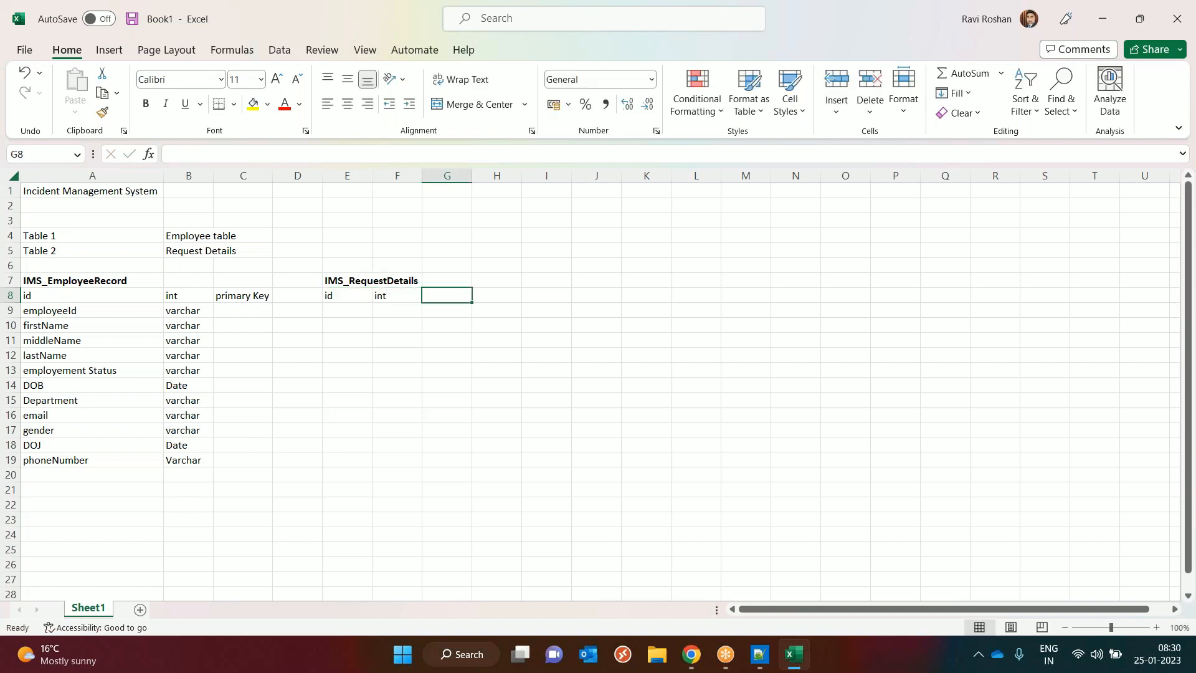
text(primary)
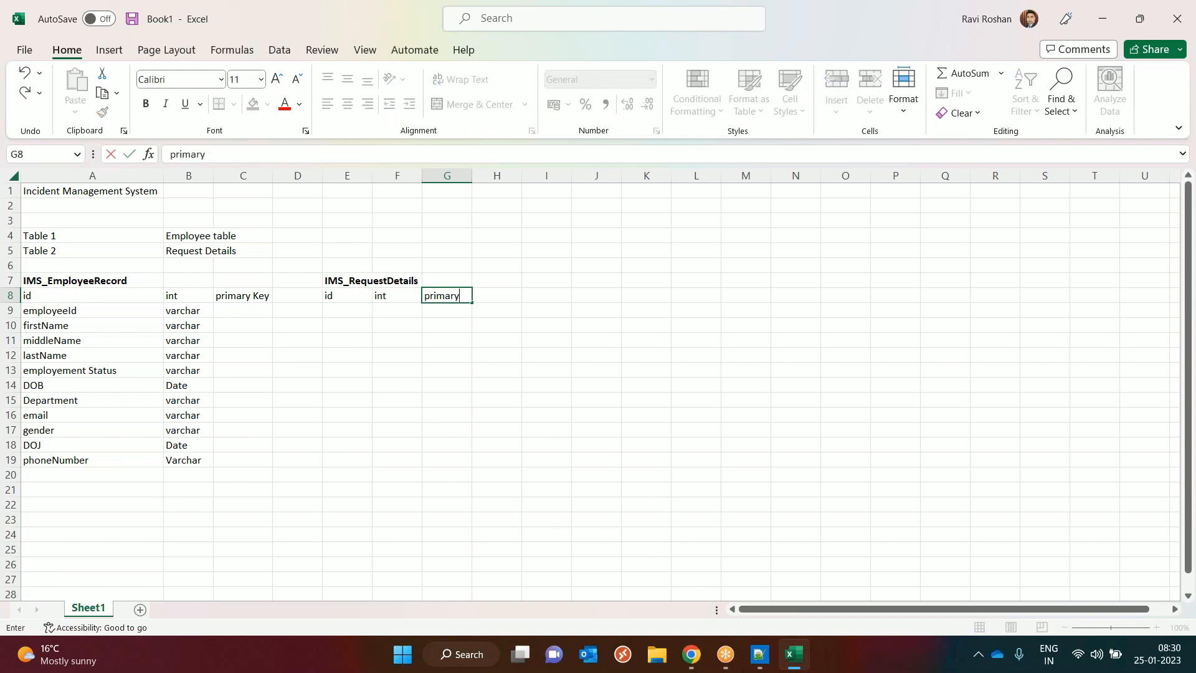
text( Ley)
key(Left)
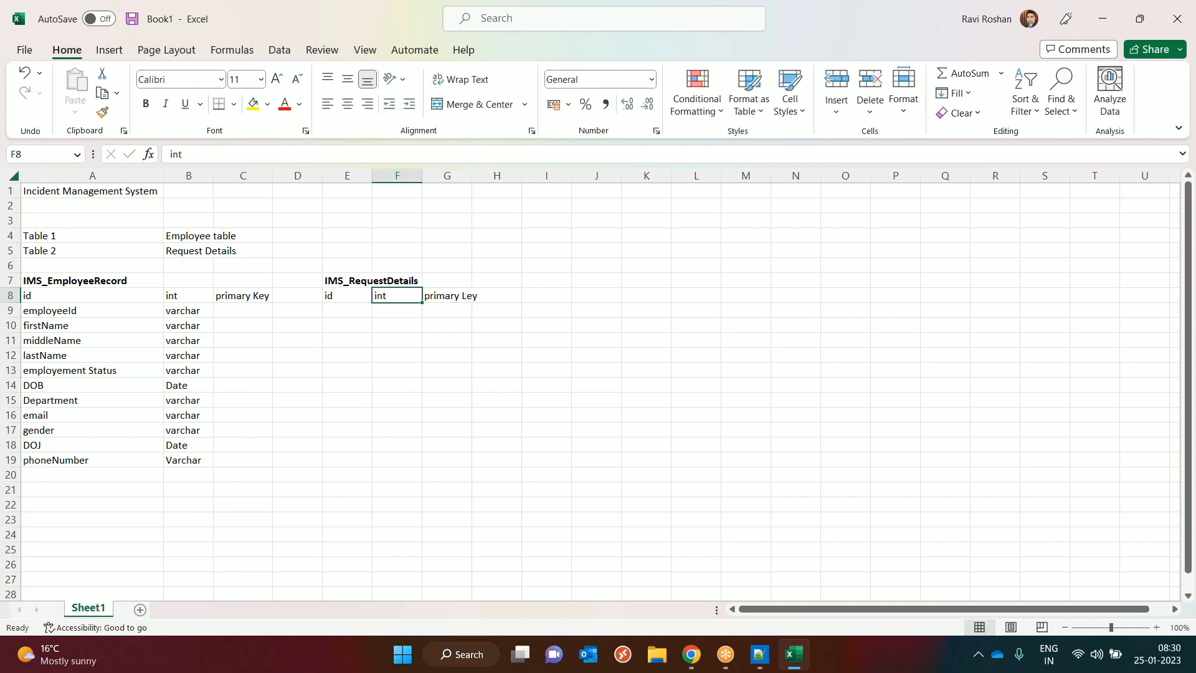
click(424, 300)
click(215, 155)
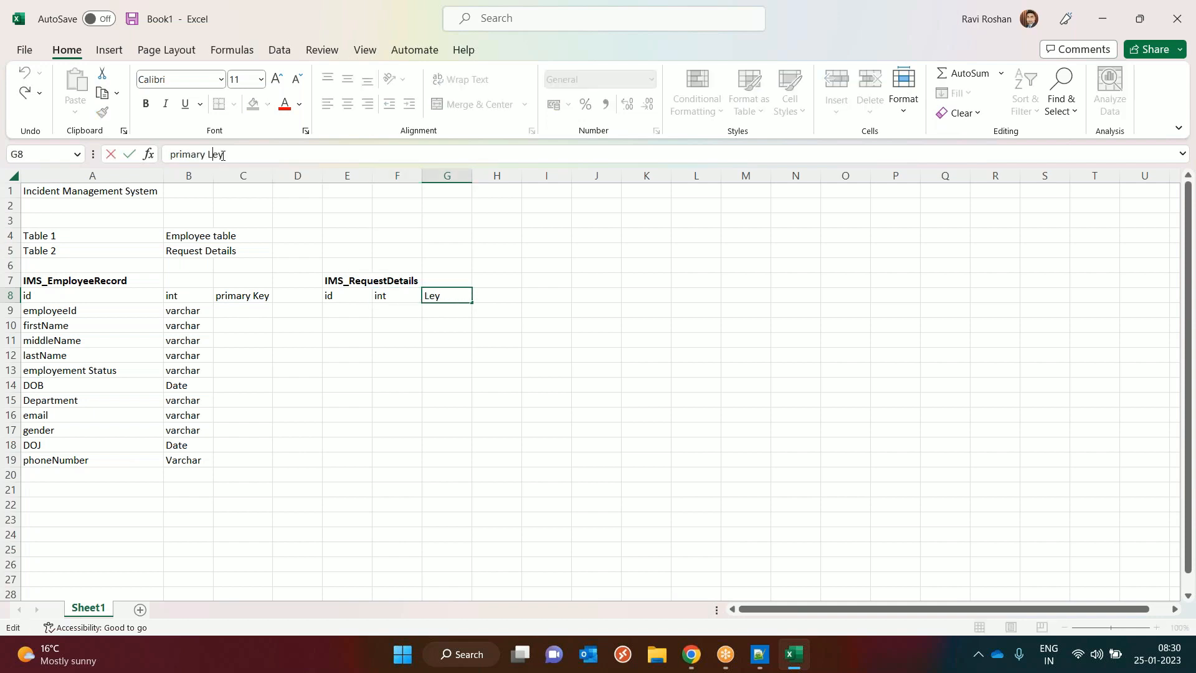
key(BackSpace)
text(k)
- Add the field request with type varchar in row 9 under IMS_RequestDetails
click(342, 312)
text(request)
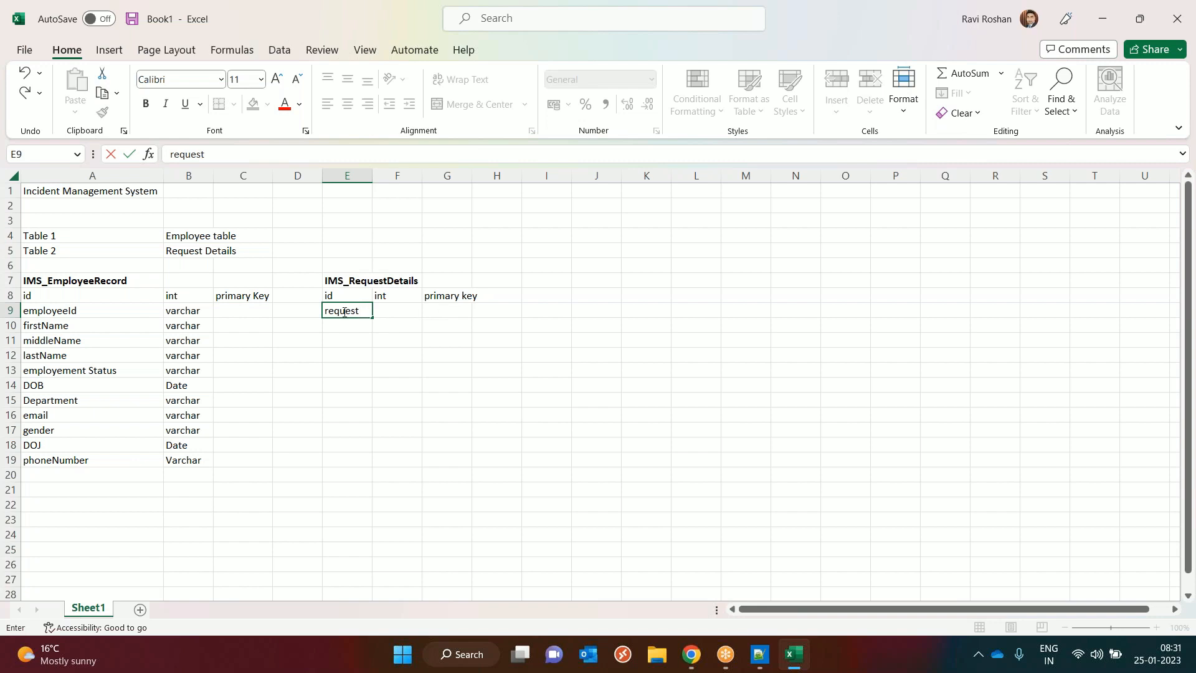
click(334, 296)
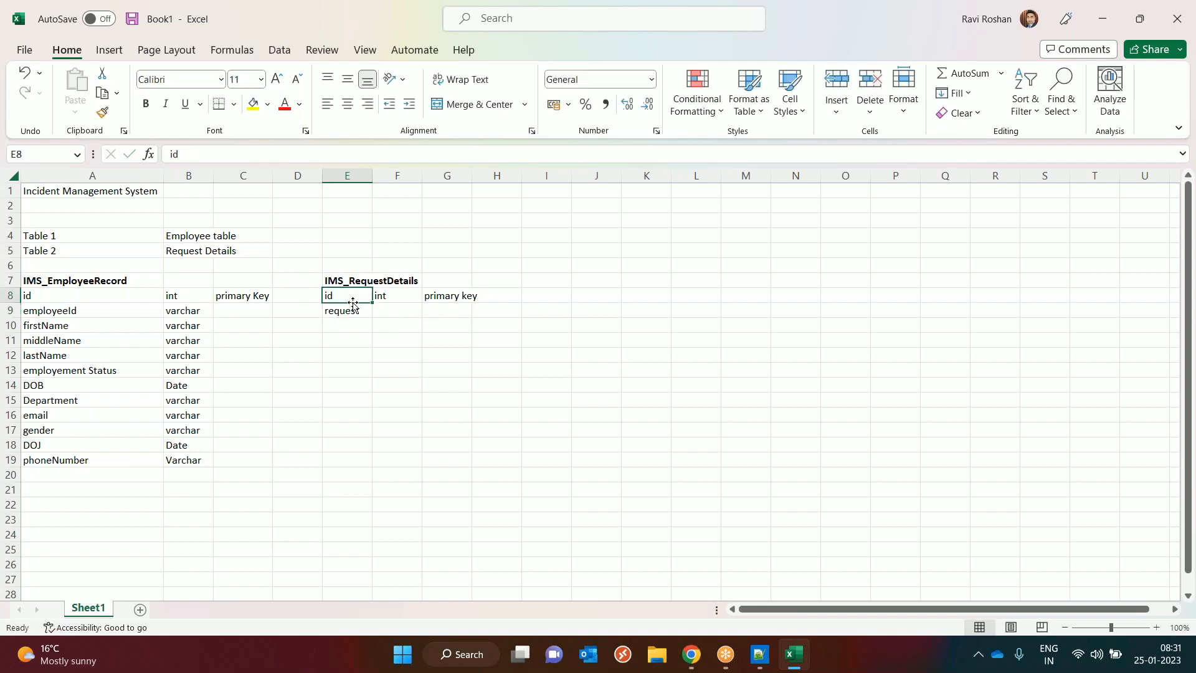
click(394, 310)
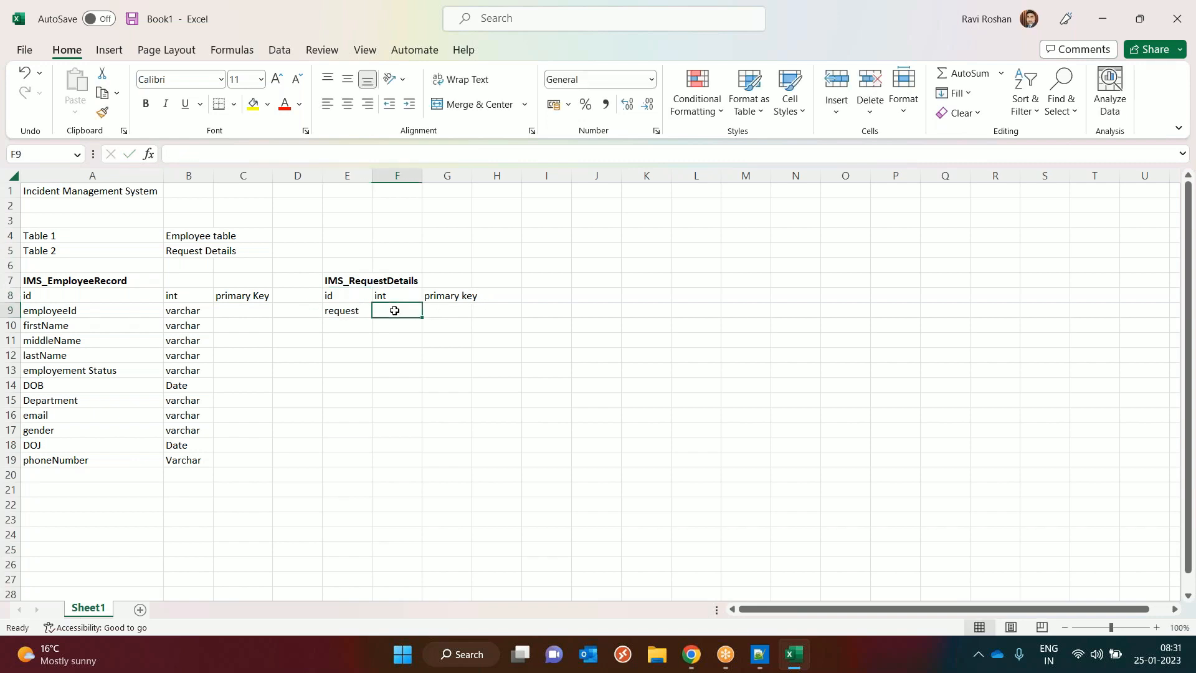
text(varcha)
text(a)
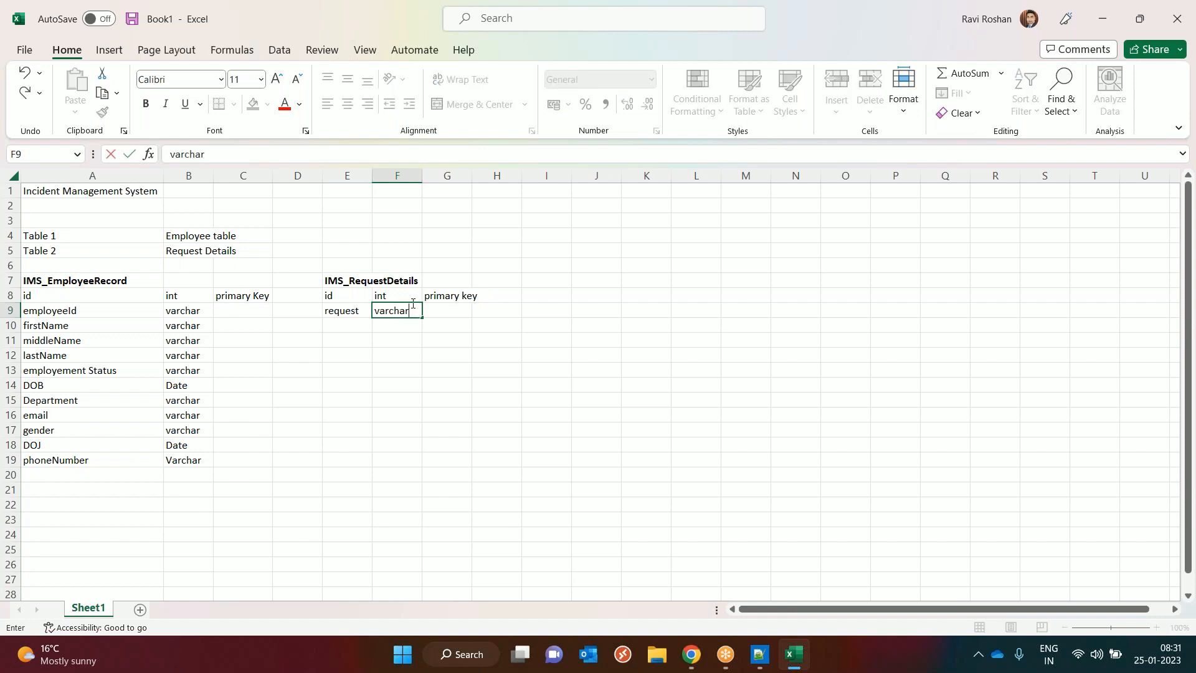
- Add the field employeeId with type int and the note foreign key in row 10 under IMS_RequestDetails, and fit column E to its contents
click(350, 323)
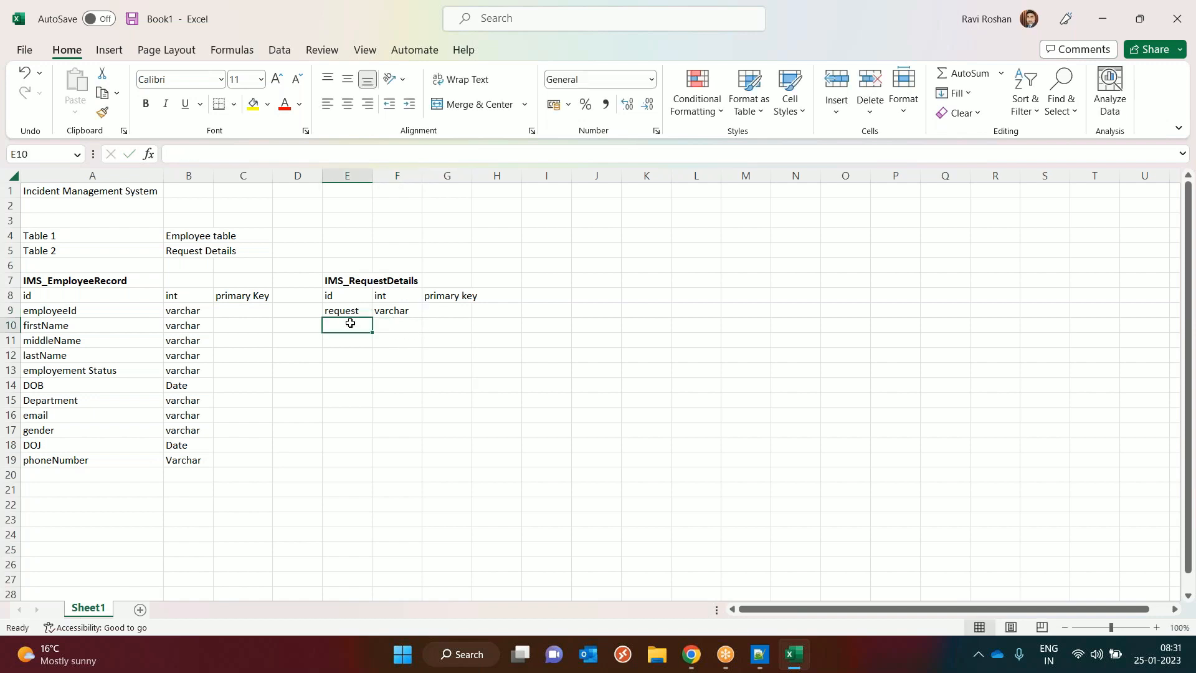
text(emplo)
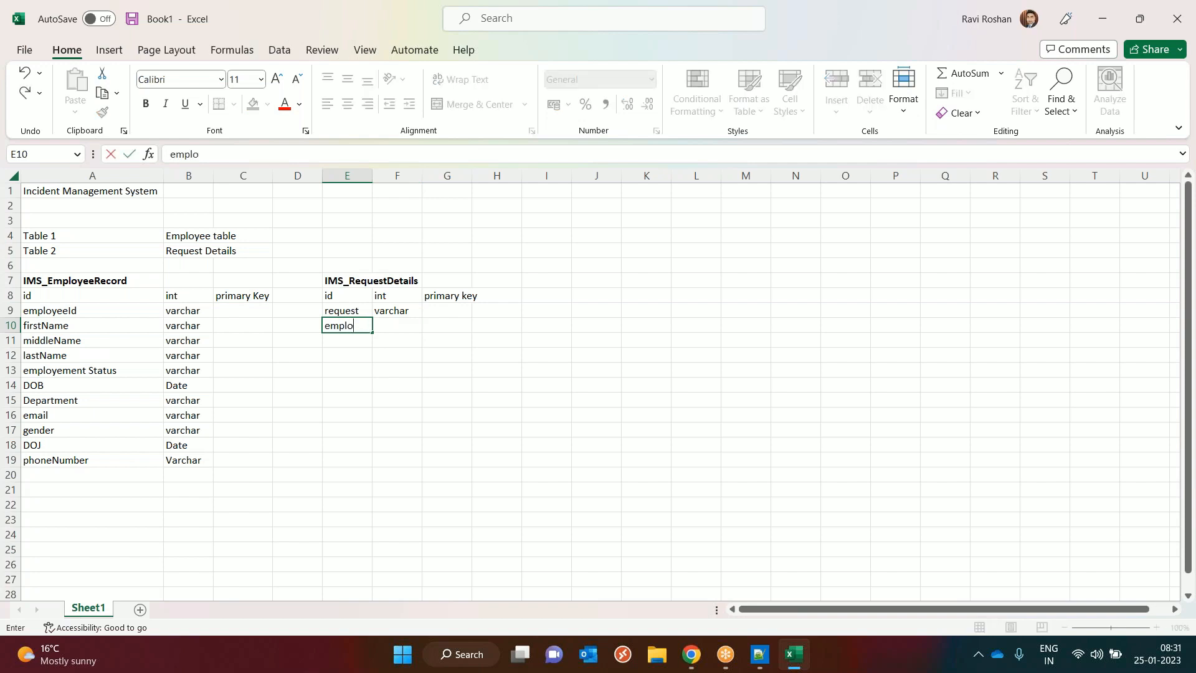
text(uyeeId)
key(Tab)
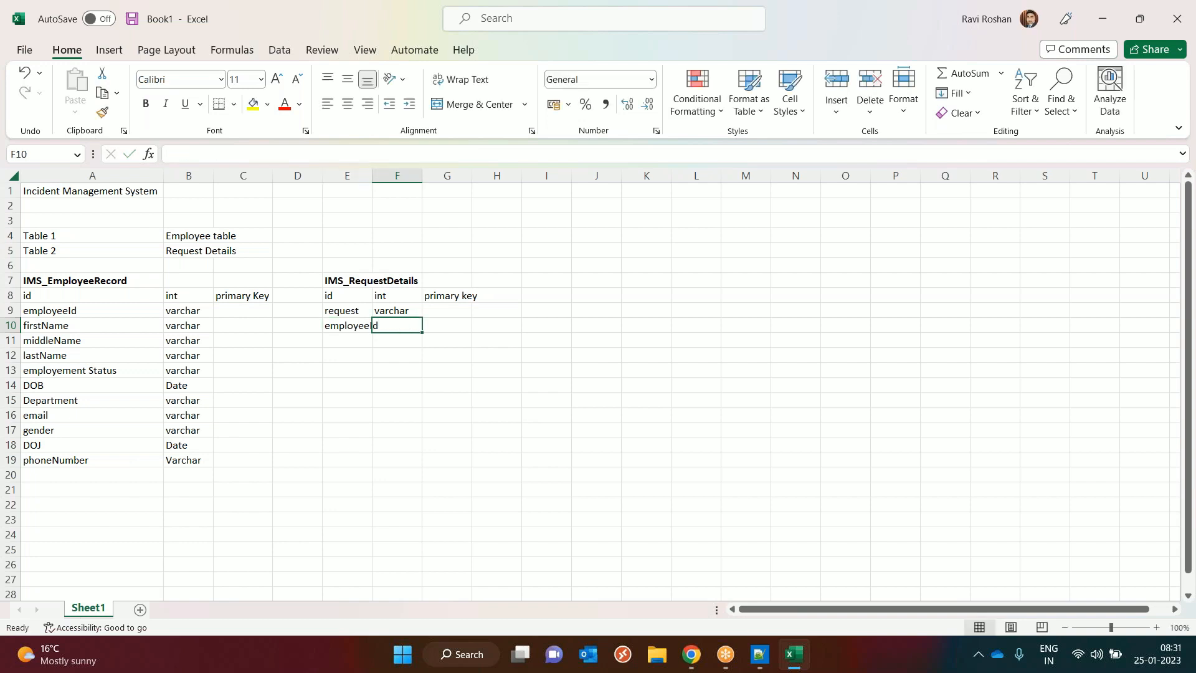
text(int)
key(Tab)
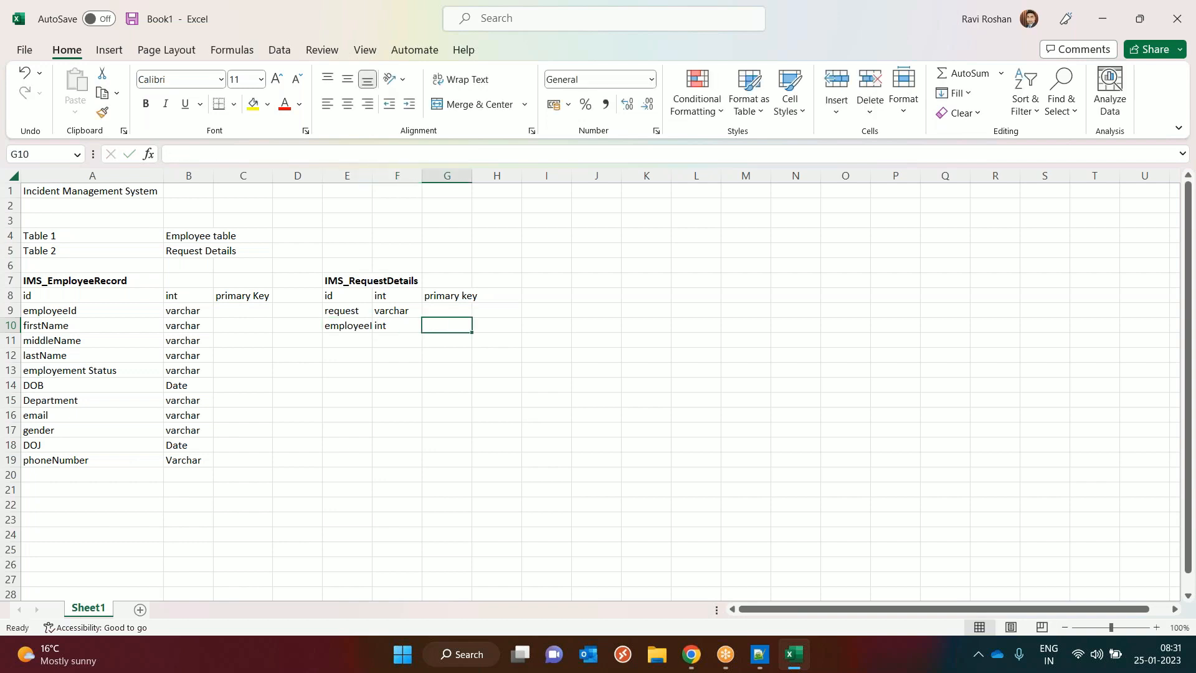
text(foe)
key(BackSpace)
text(rie)
text(key)
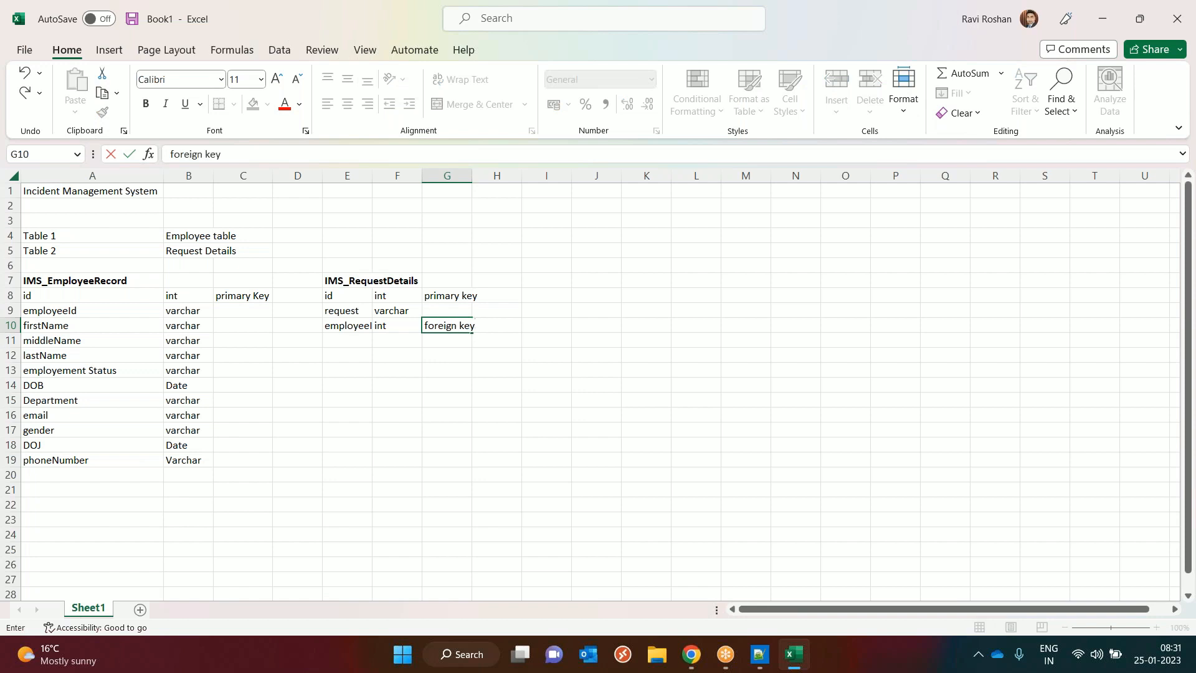
click(347, 341)
double_click(372, 175)
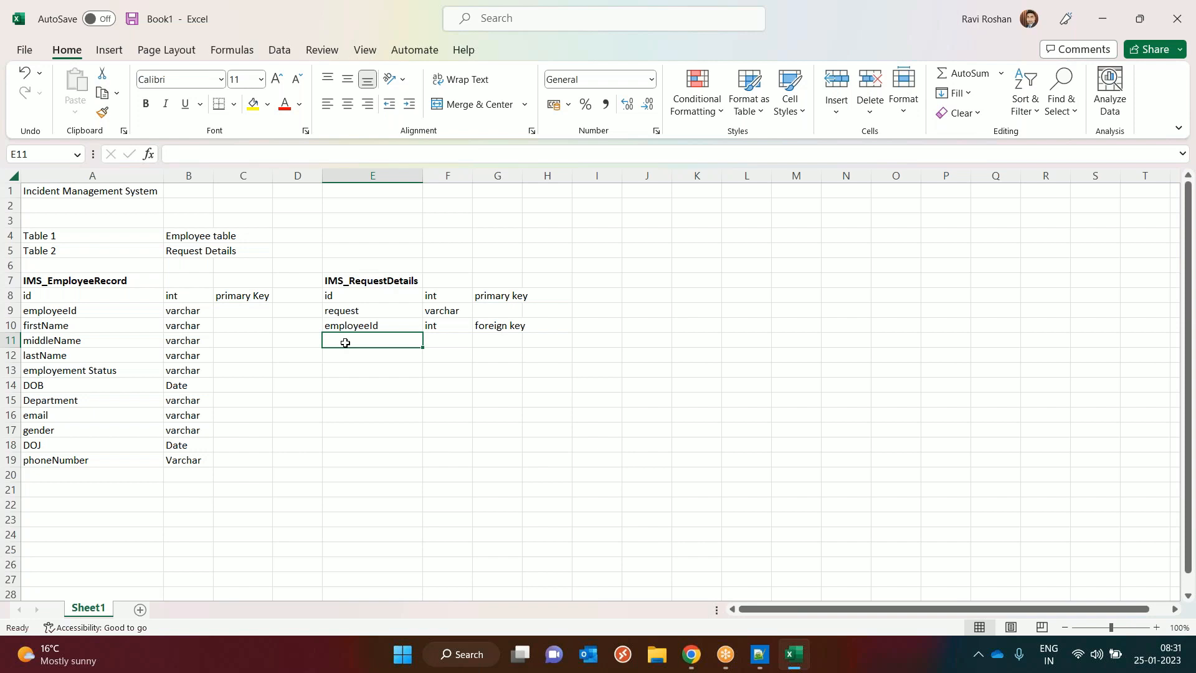
- Add the fields createdDate in row 11 and updatedDate in row 12 under IMS_RequestDetails, both with type Date
text(create)
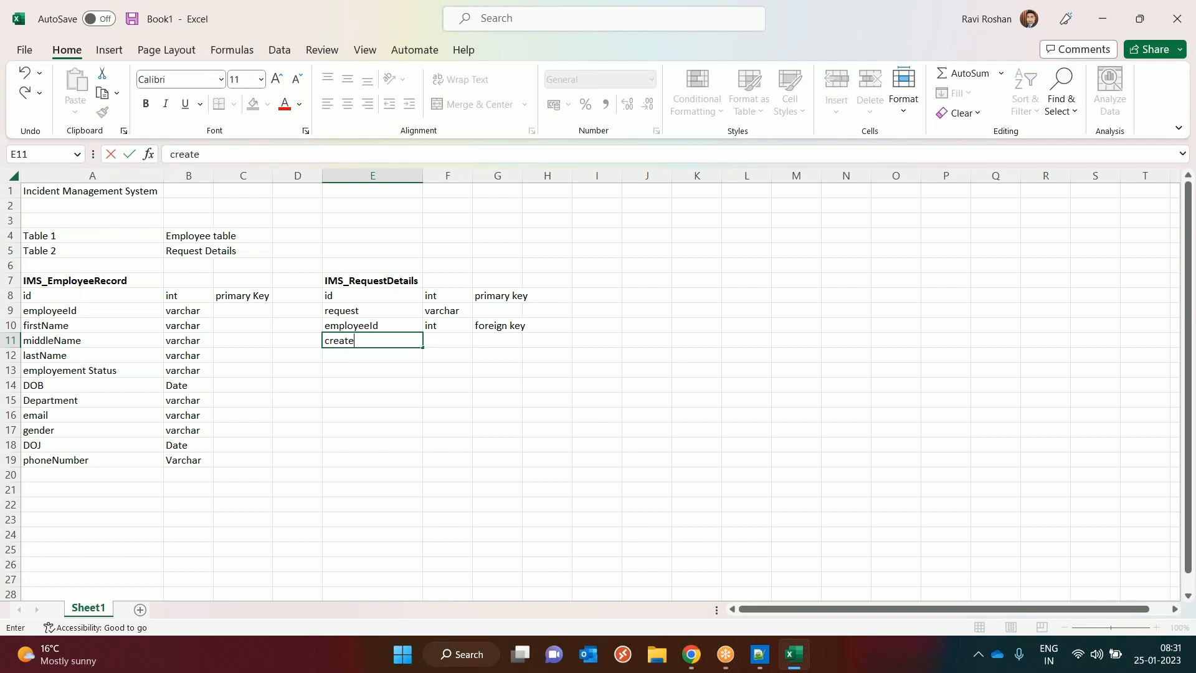
text(dDate)
key(Tab)
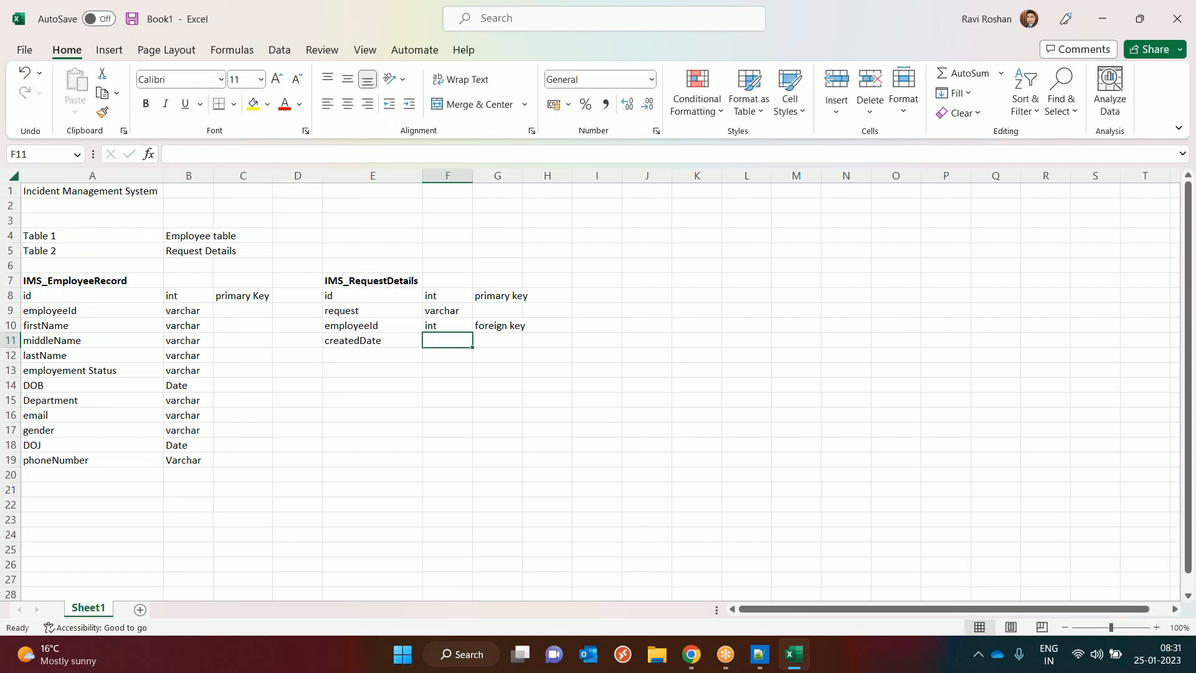
text(Date)
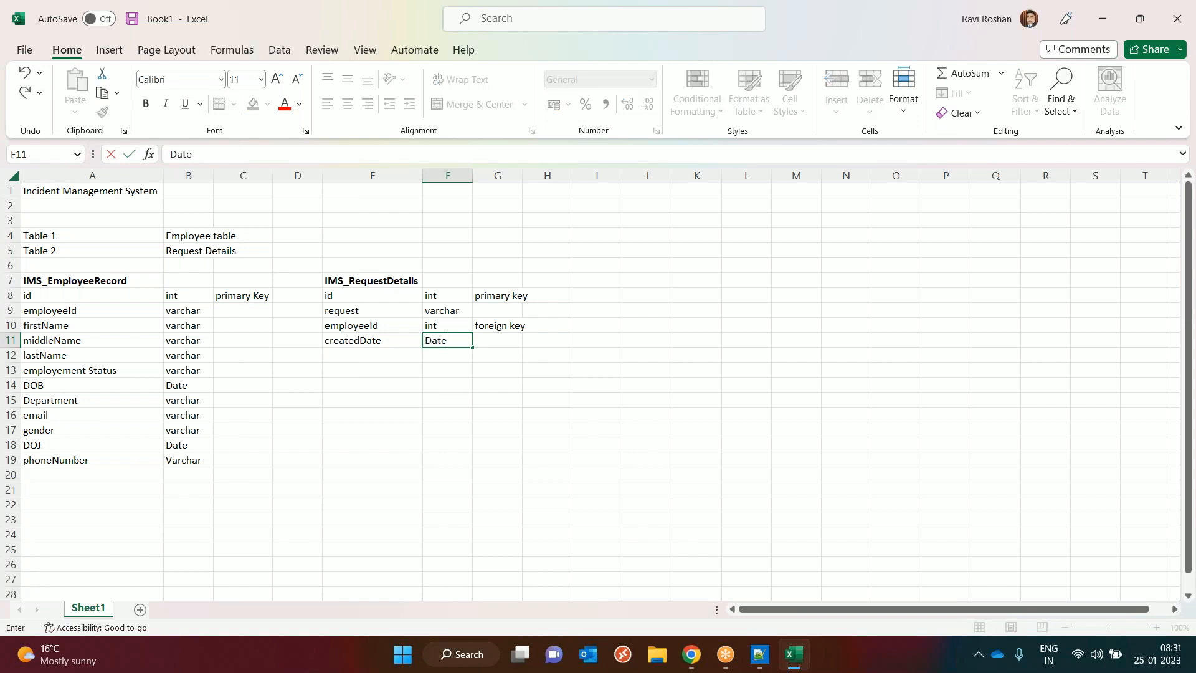
click(348, 356)
text(upda)
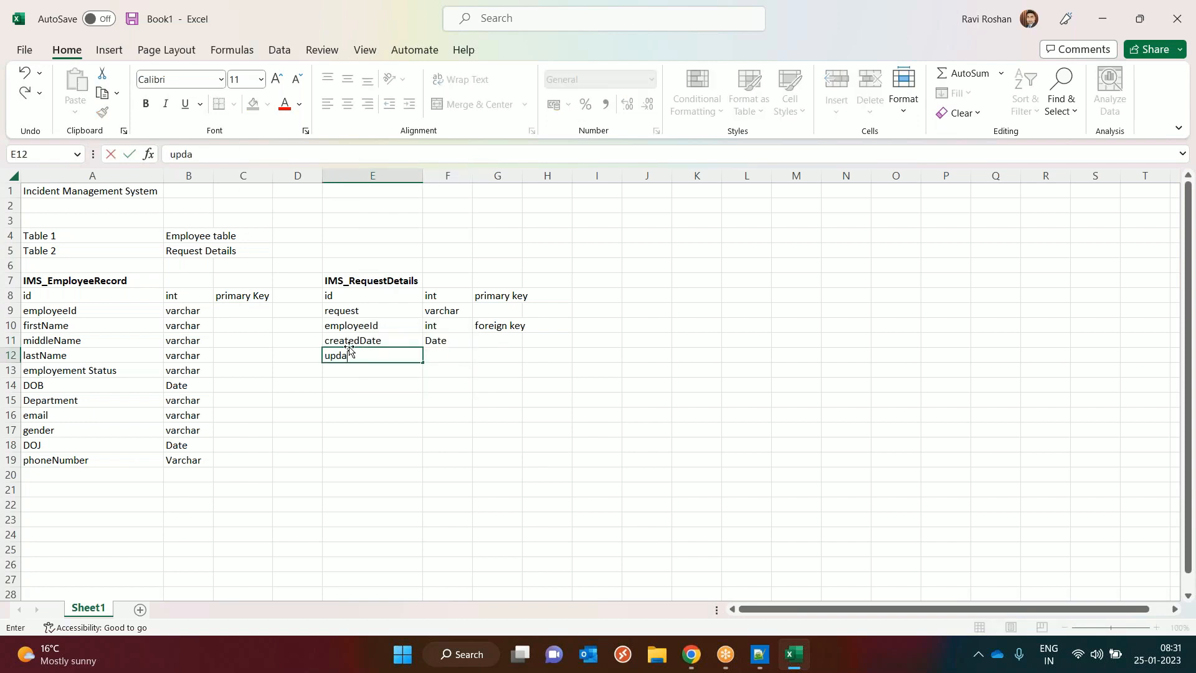
text(tedDate)
key(Tab)
text(Date)
key(Tab)
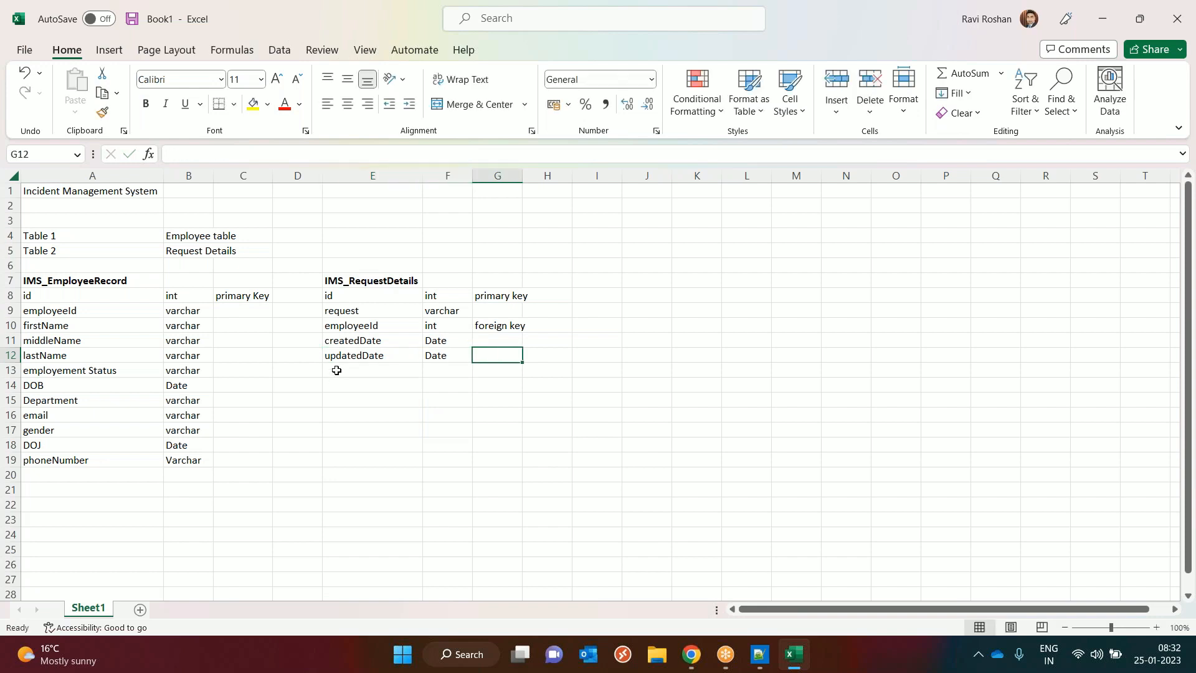
- Add the field approver with type varchar in row 13 and closedDate with type Date in row 14 under IMS_RequestDetails
click(336, 370)
text(approver)
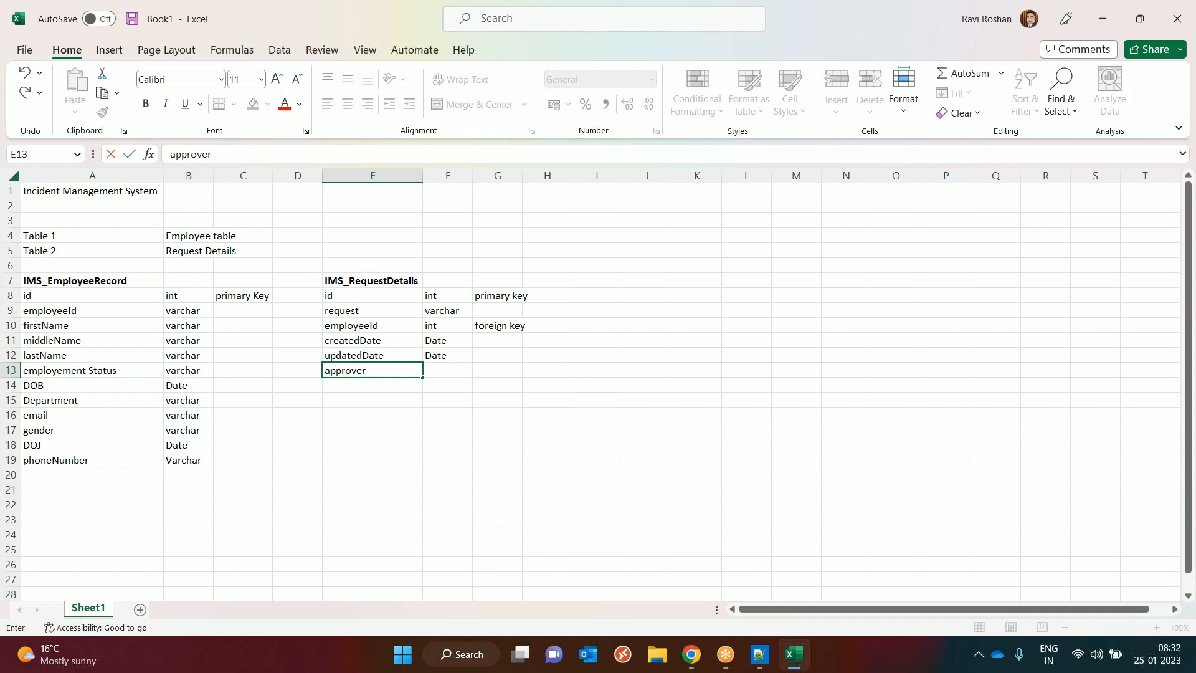
key(Tab)
text(varchar)
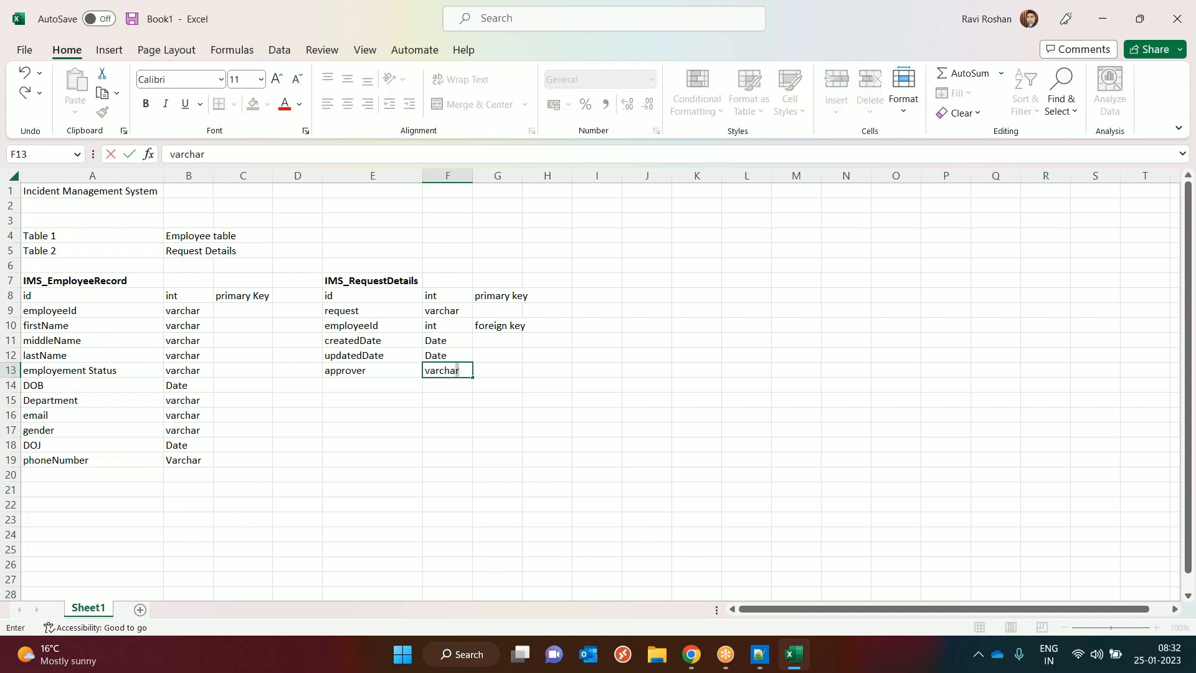
click(333, 382)
text(closedDate)
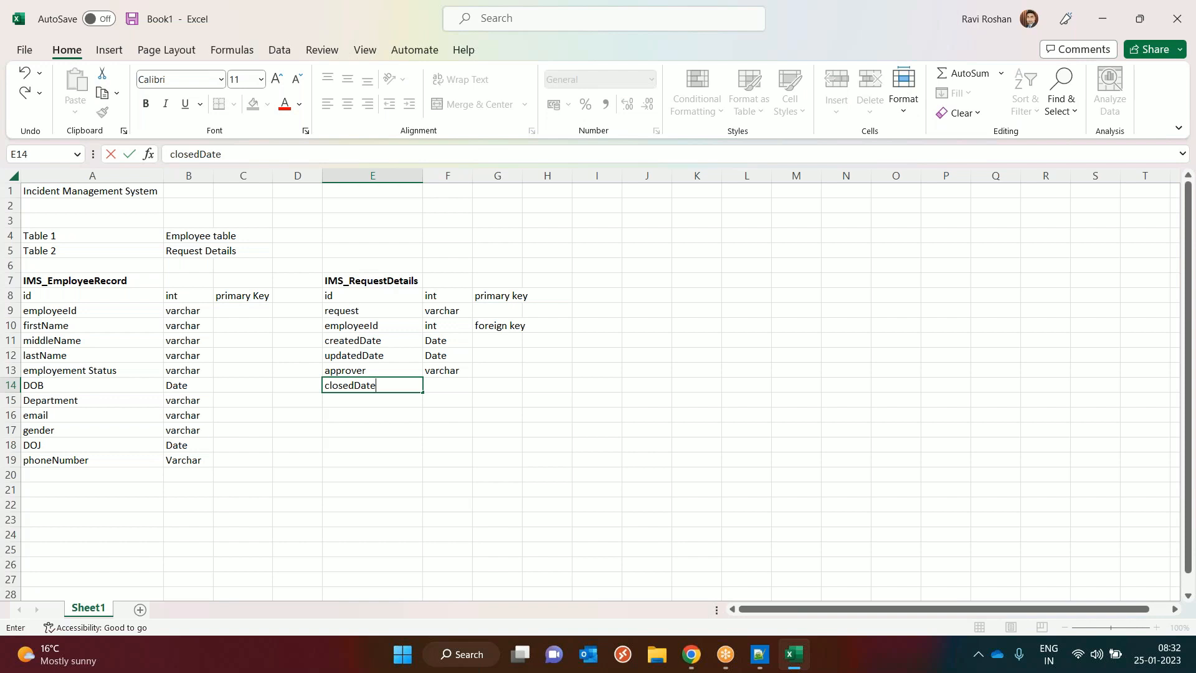
key(Tab)
text(Date)
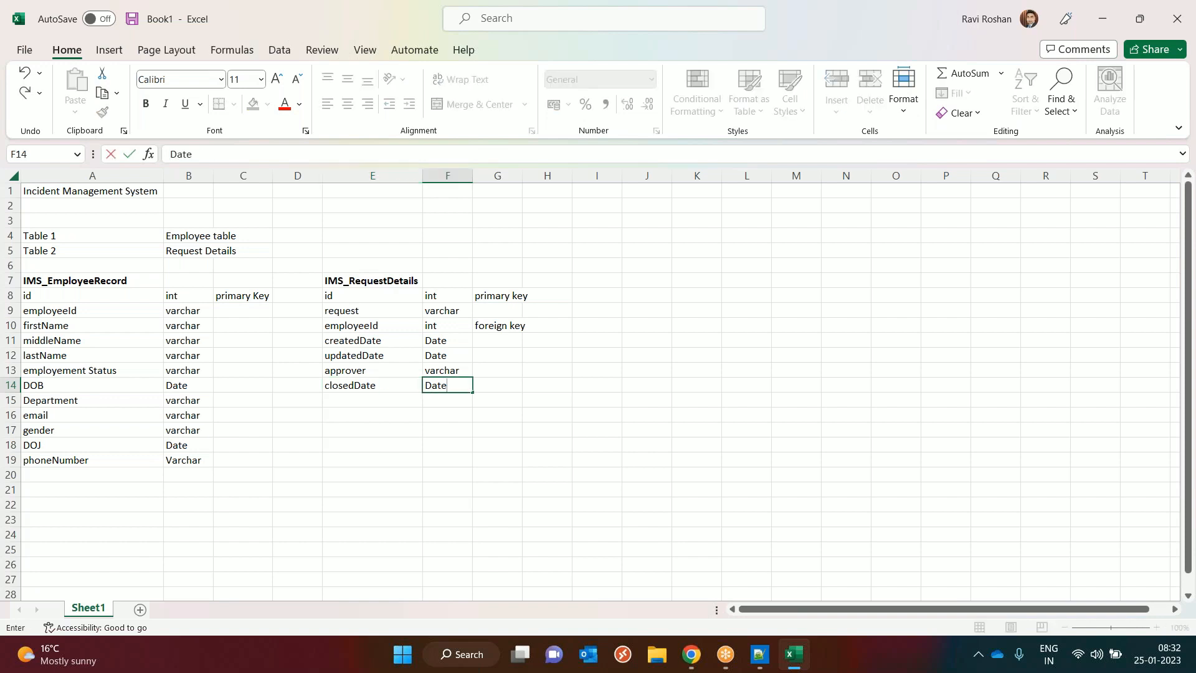
- Add the fields status in row 15 and requestType in row 16 under IMS_RequestDetails, both with type varchar
click(344, 399)
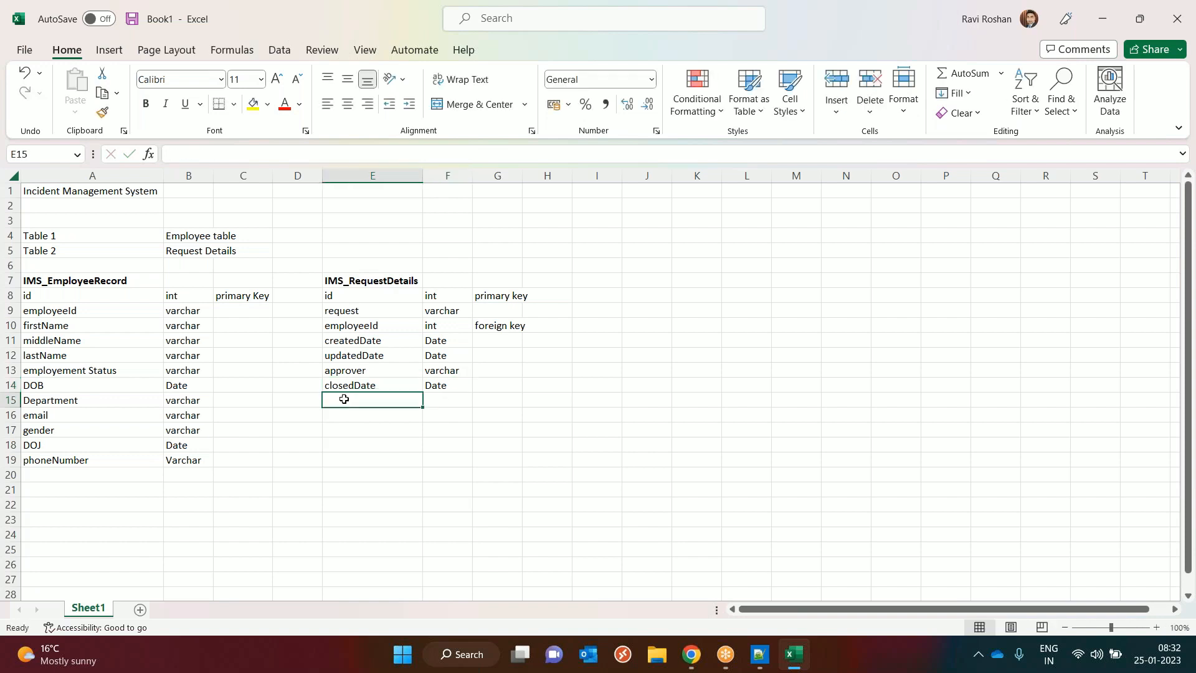
text(status)
key(Tab)
text(varchar)
key(Tab)
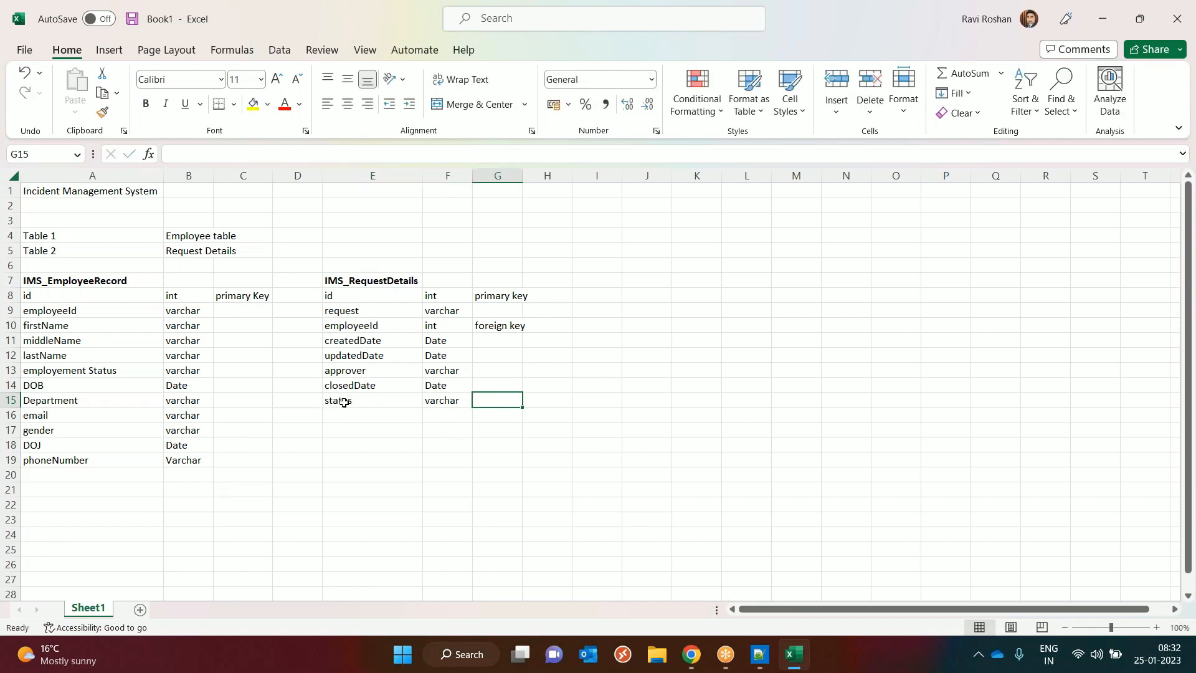
click(343, 413)
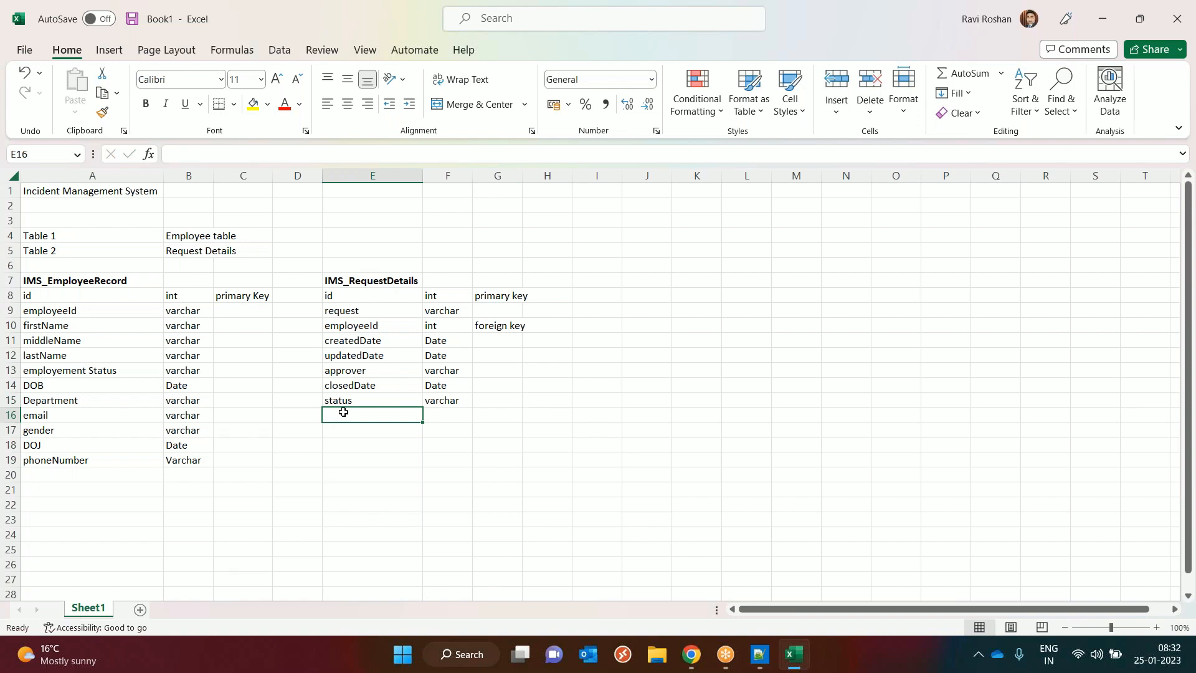
text(re)
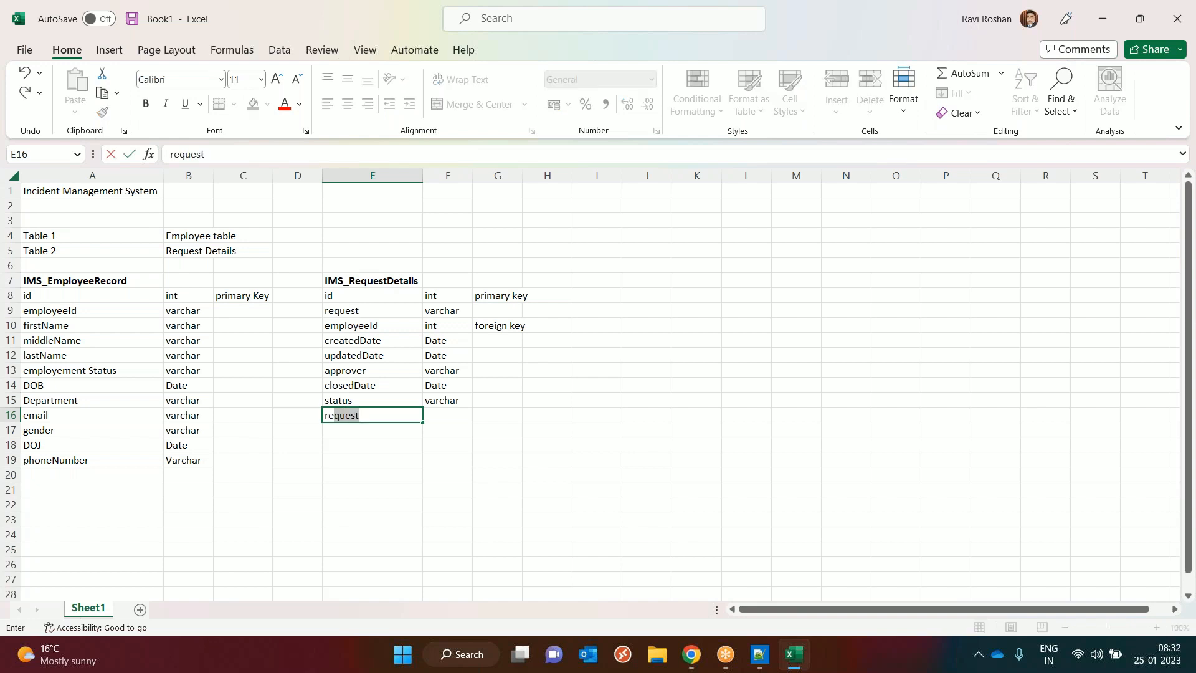
text(questType)
key(Tab)
text(varchar)
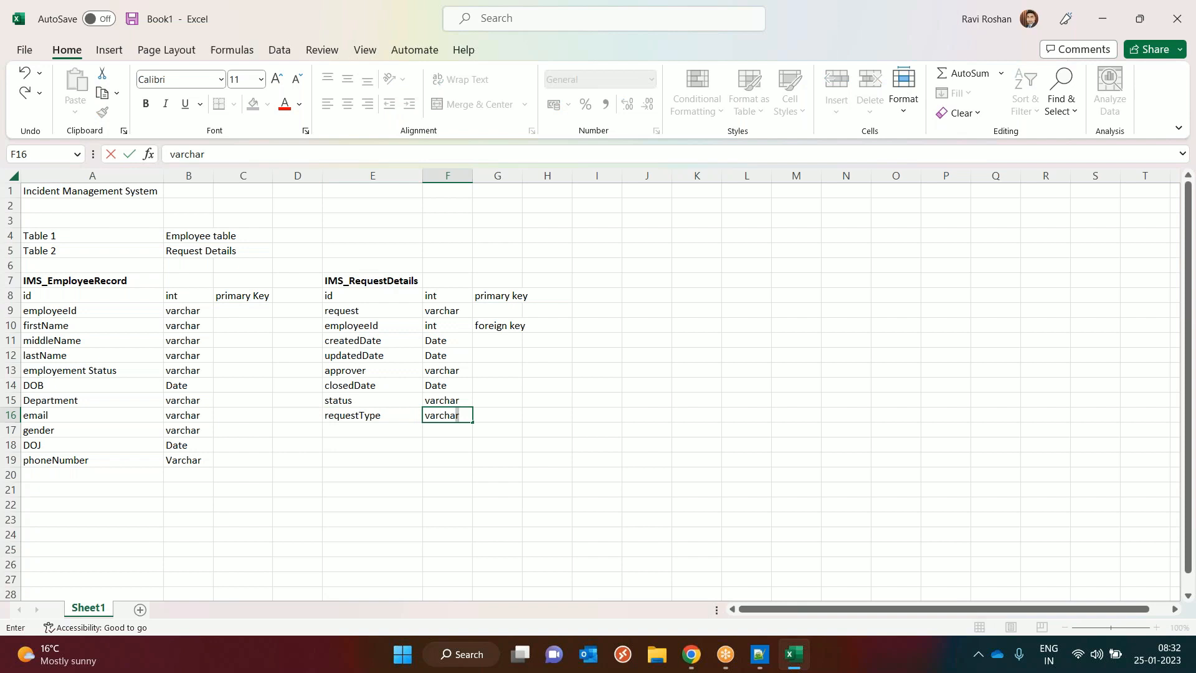
key(Tab)
- Add the fields sevierty in row 17 and priority in row 18 under IMS_RequestDetails, both with type varchar
click(342, 433)
text(s)
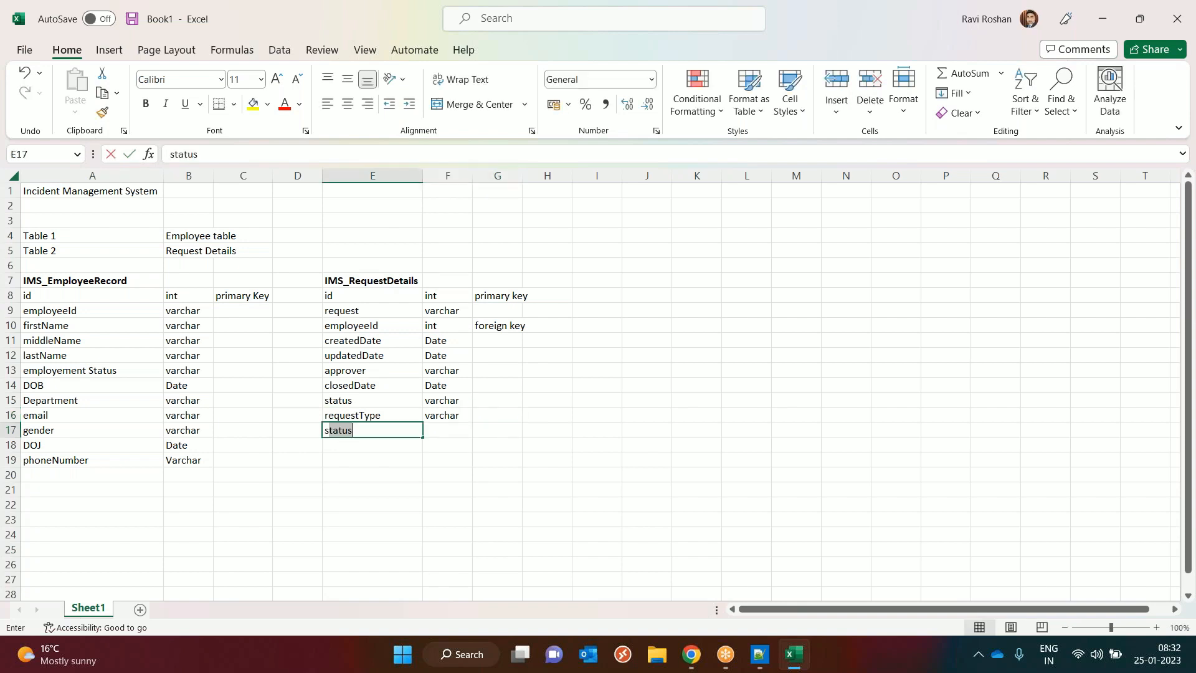
text(evierty)
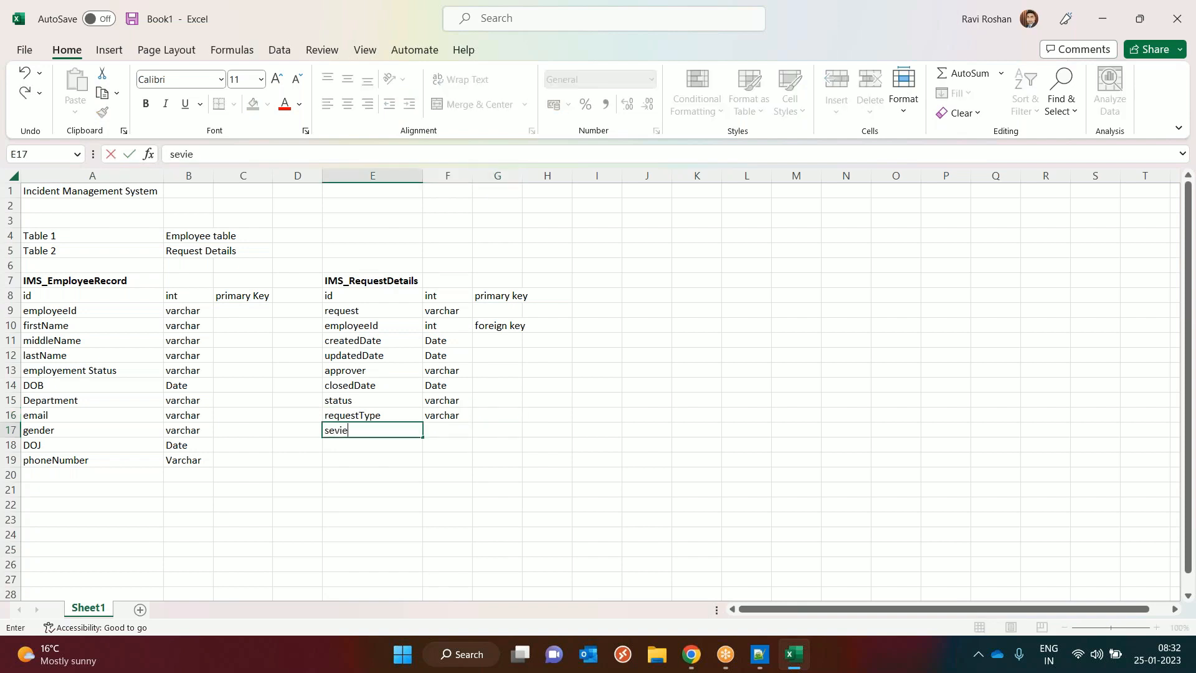
key(Tab)
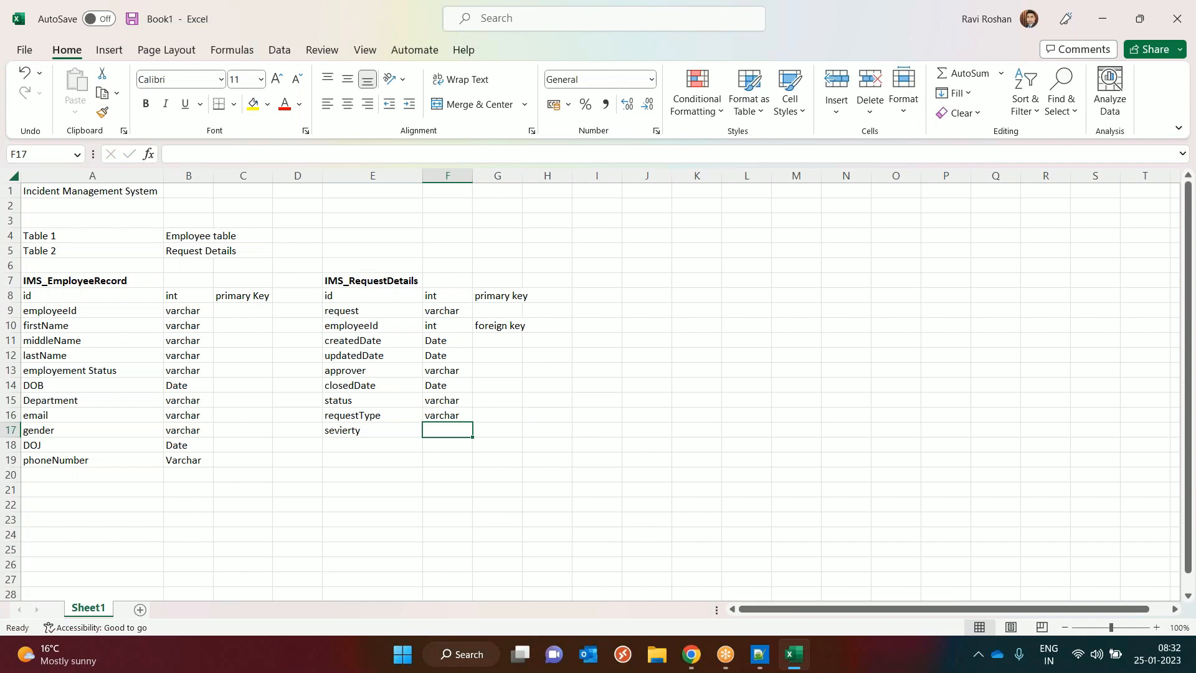
text(varchar)
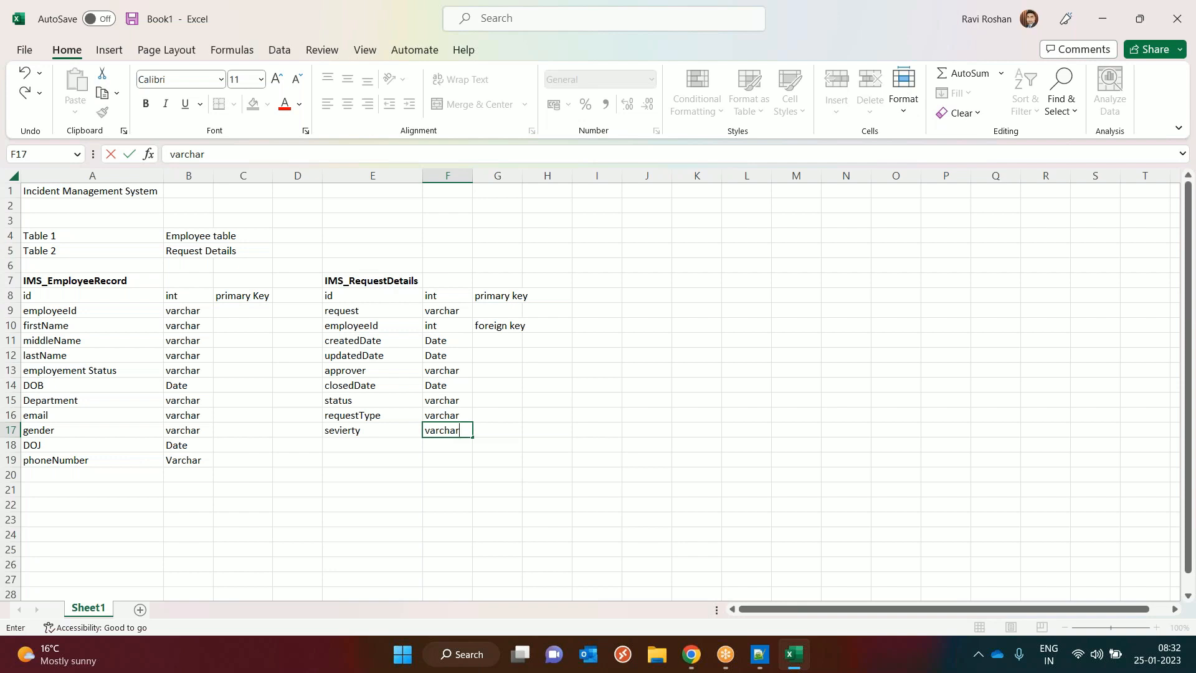
click(347, 445)
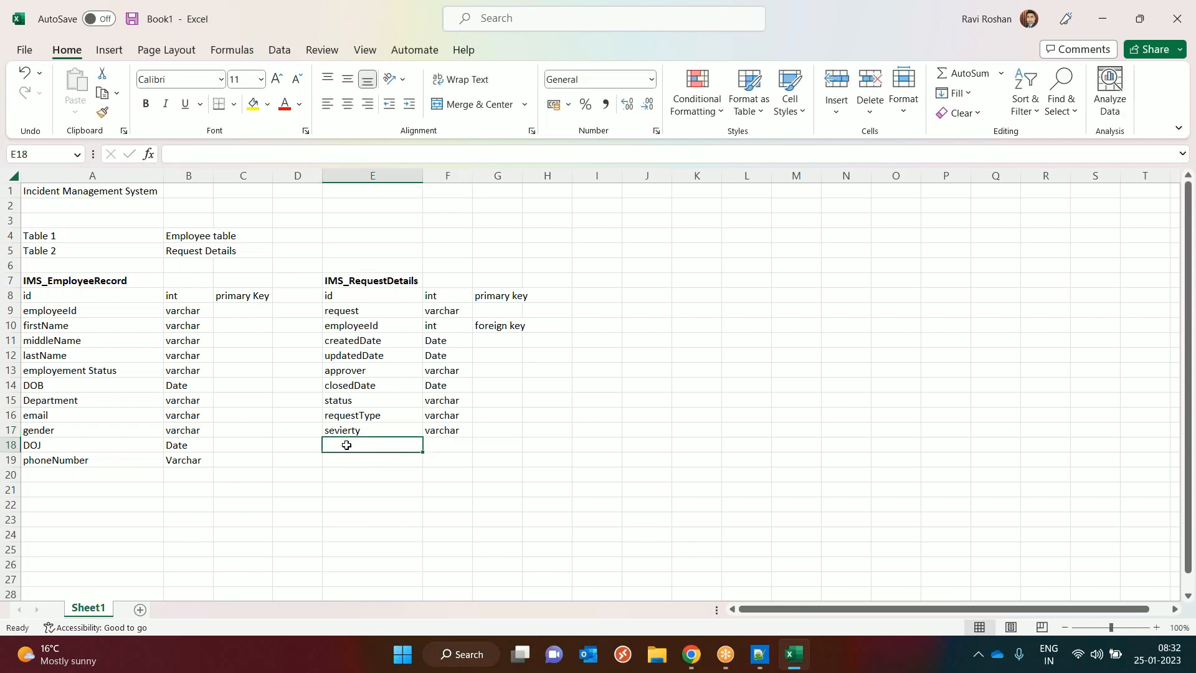
text(prio)
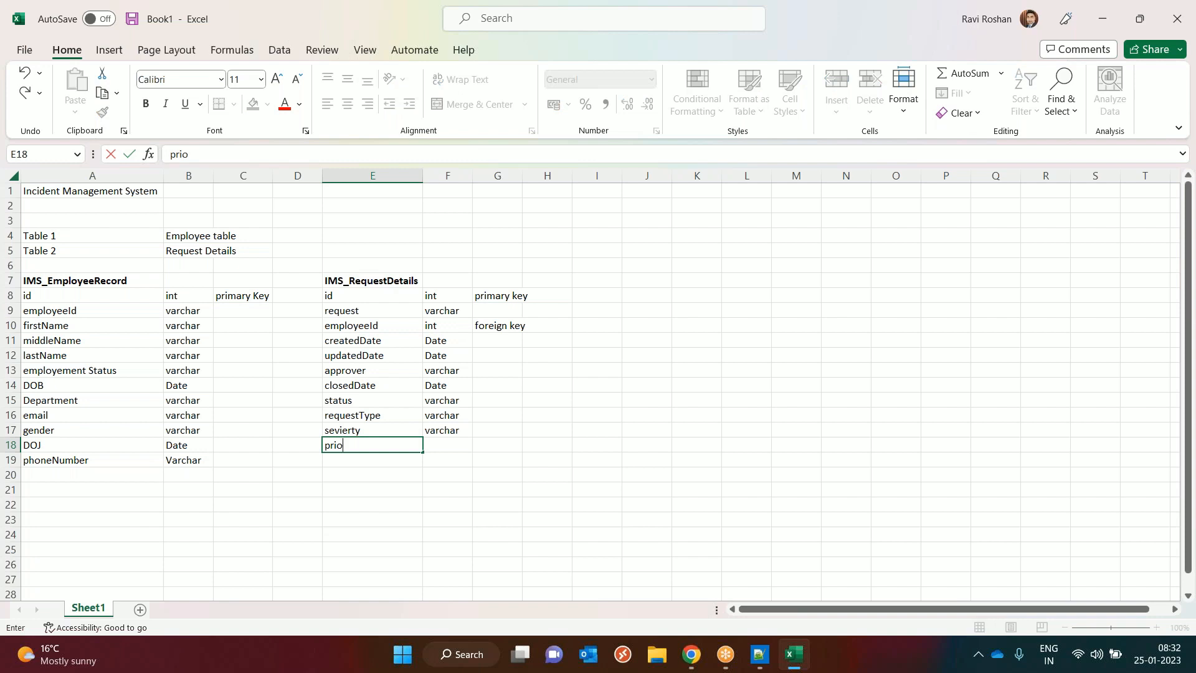
text(rity)
key(Tab)
text(var)
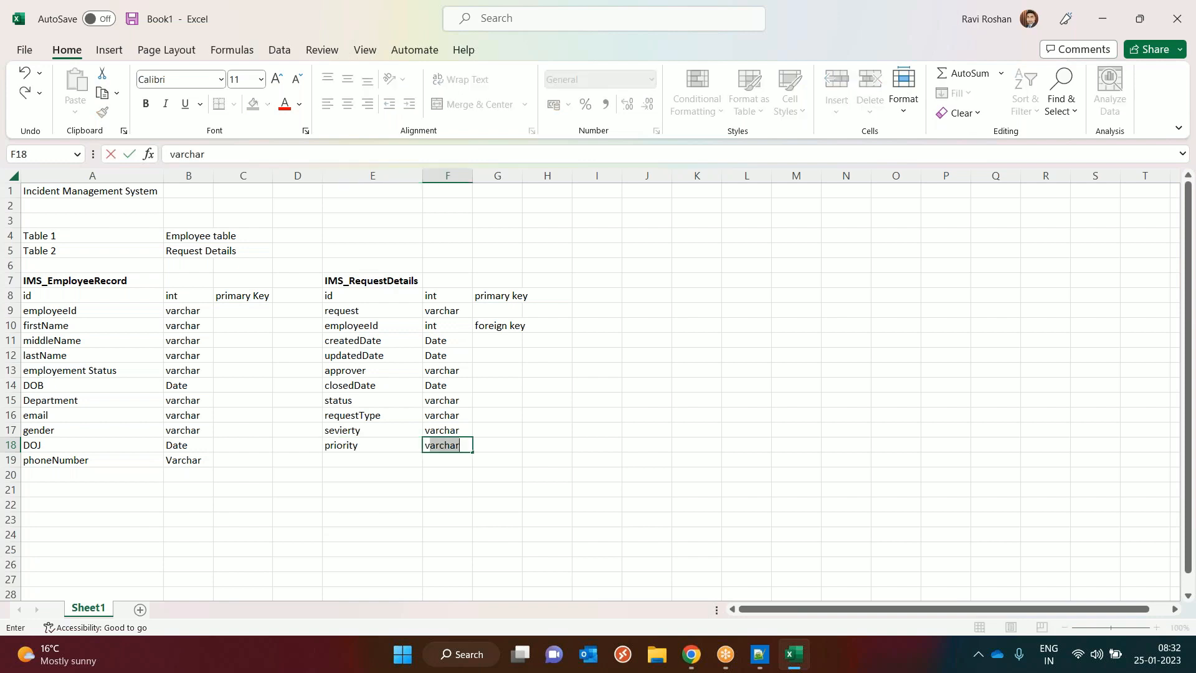
text(char)
- Add the fields createdBy in row 19 and assignedTo in row 20 under IMS_RequestDetails, both with type varchar
click(347, 460)
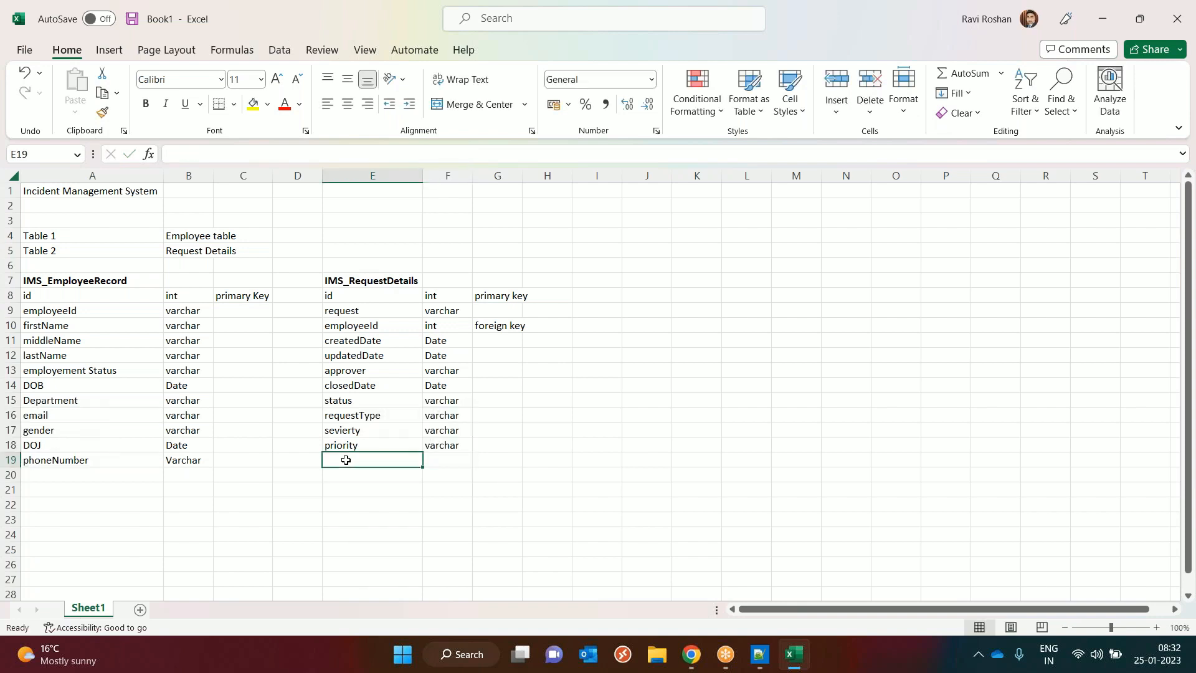
text(createdBy)
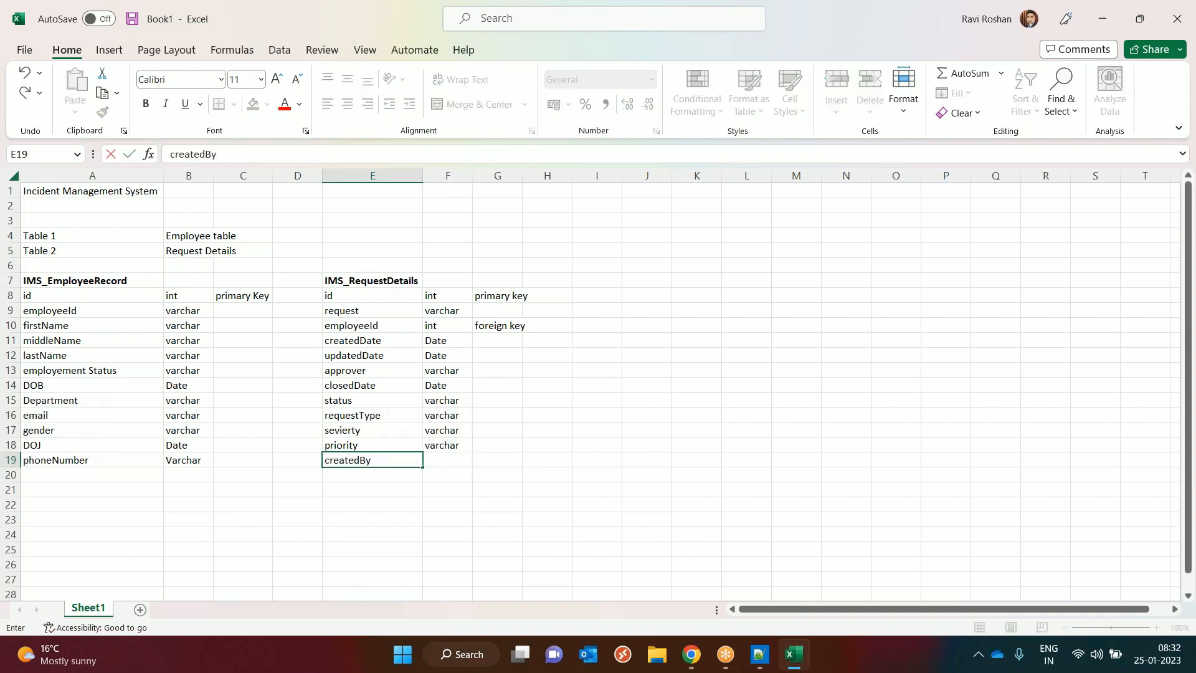
key(Tab)
text(varchar)
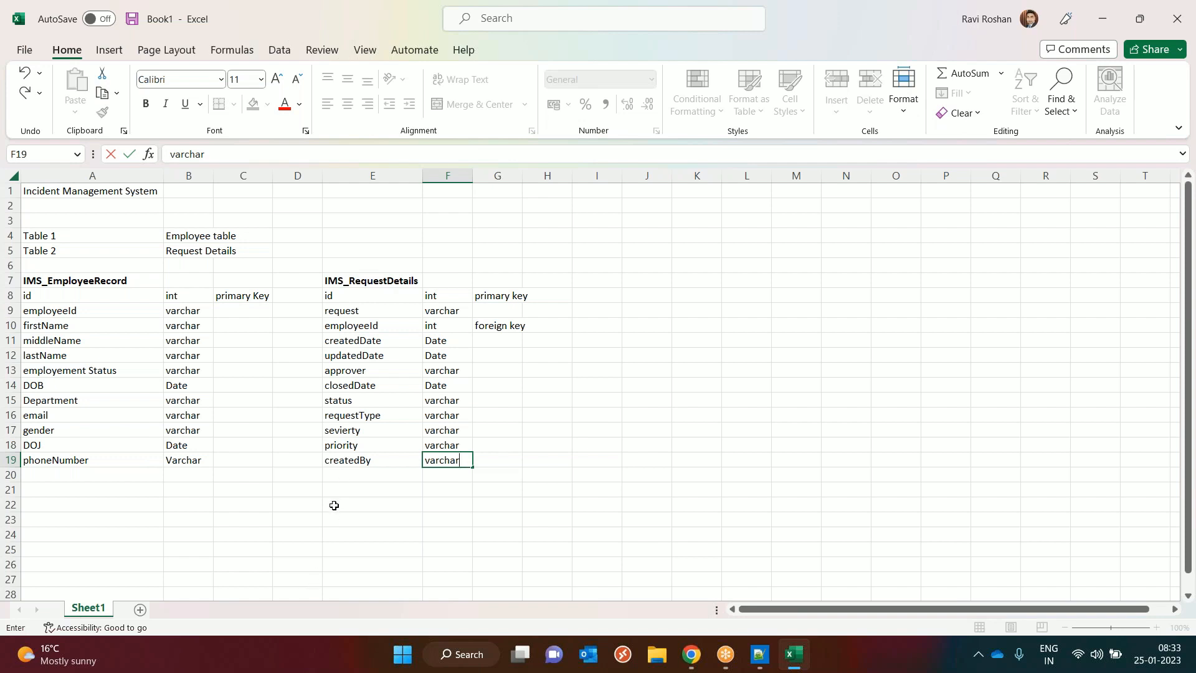
click(345, 471)
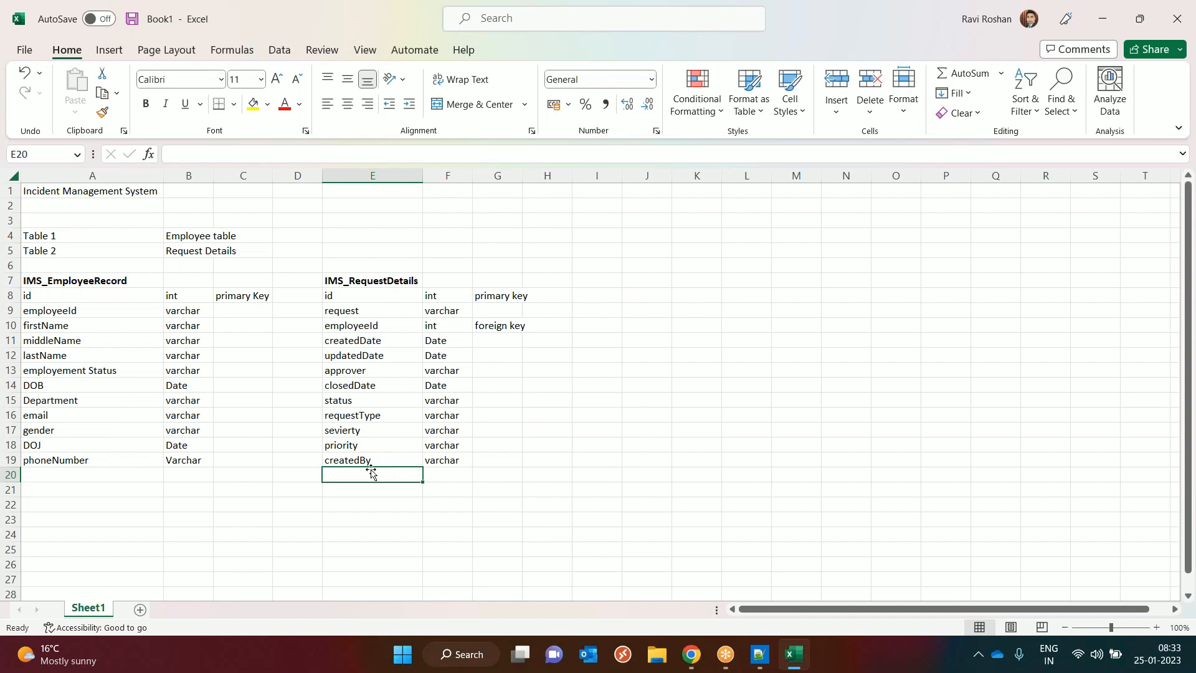
text(ass)
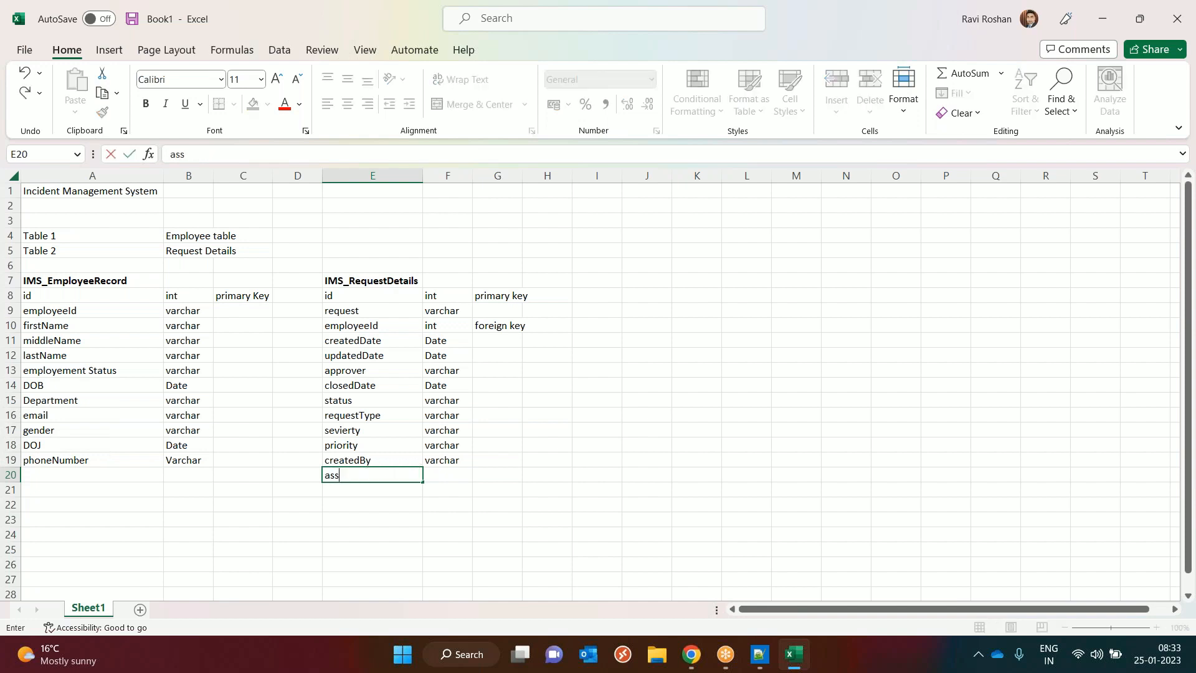
text(ignedTo)
key(Tab)
text(varchar)
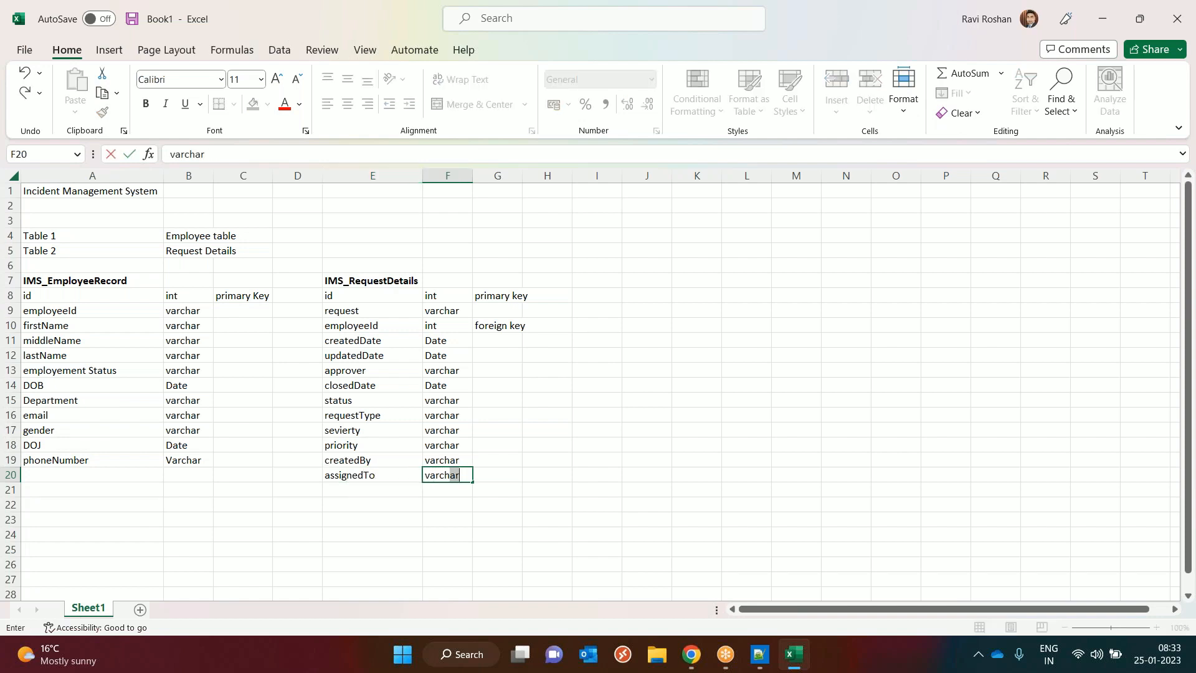
- Add the field requestDetails with type varchar in row 21 under IMS_RequestDetails
click(350, 492)
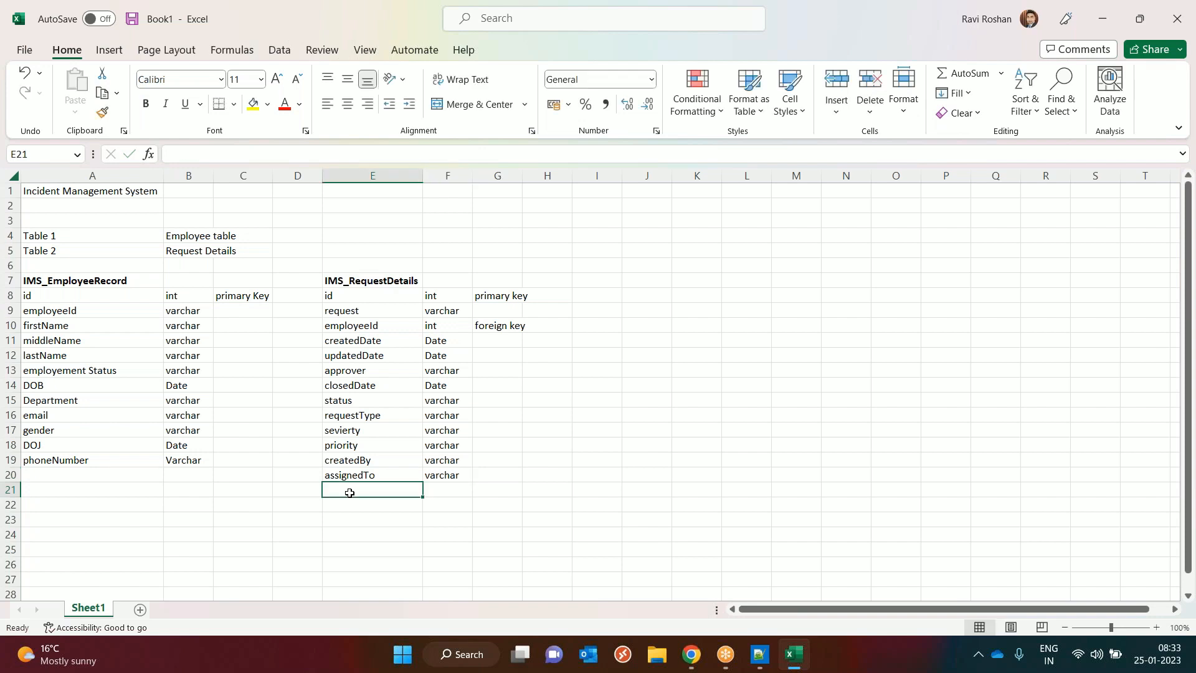
text(requestDetails)
key(Tab)
text(varchar)
key(Tab)
key(Return)
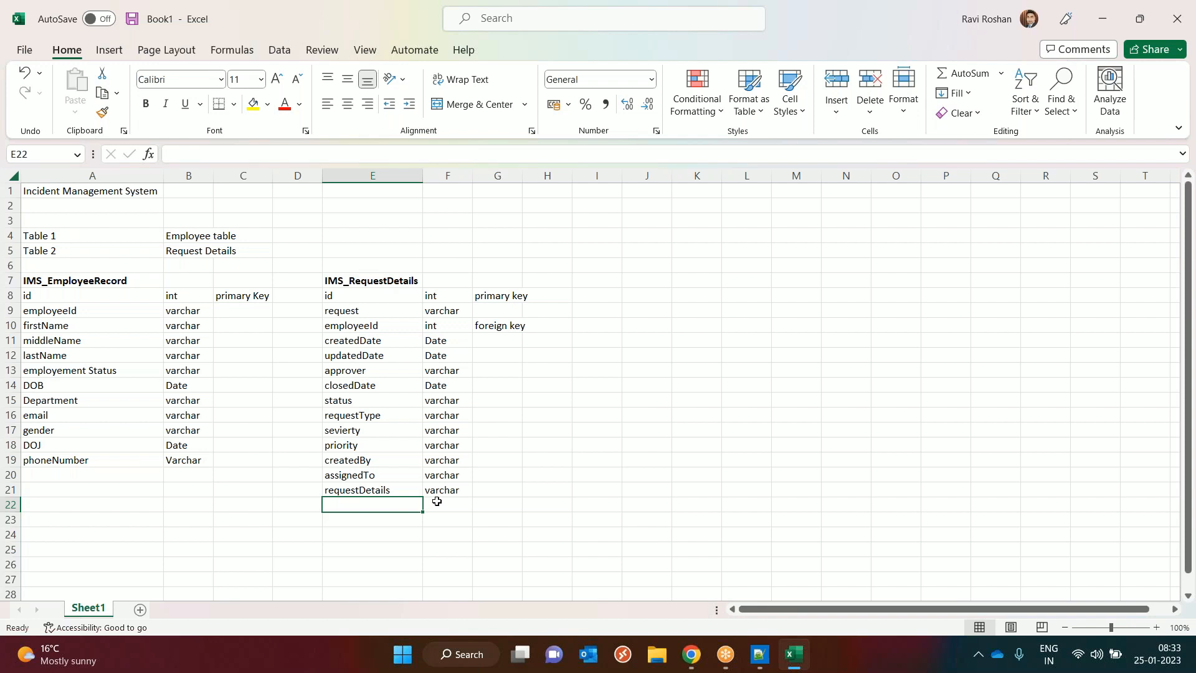
- Add the field docId with type int in row 22 under IMS_RequestDetails
click(341, 314)
click(341, 327)
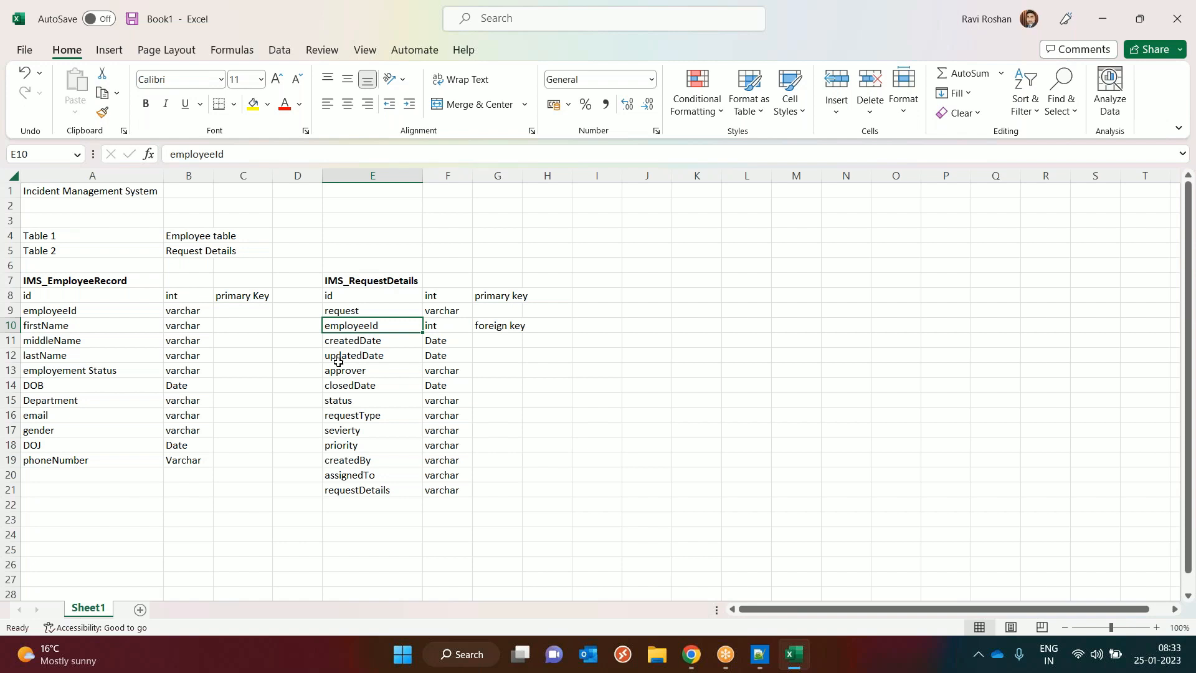
click(352, 502)
text(docId)
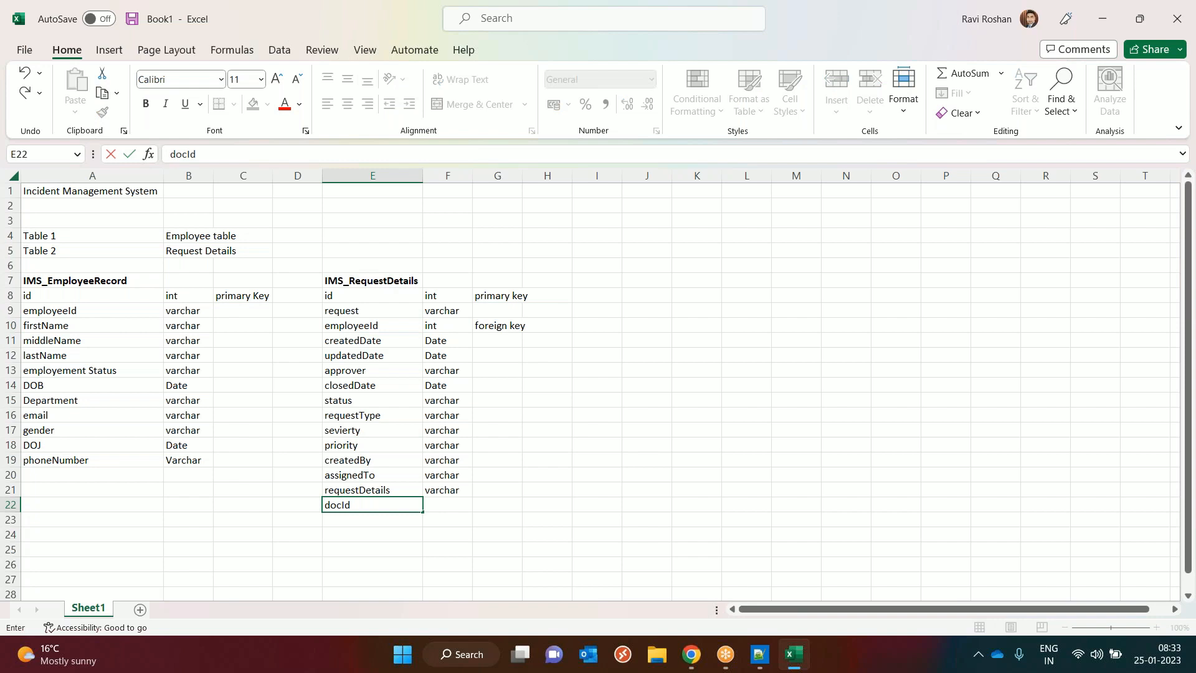
key(Tab)
text(int)
key(Tab)
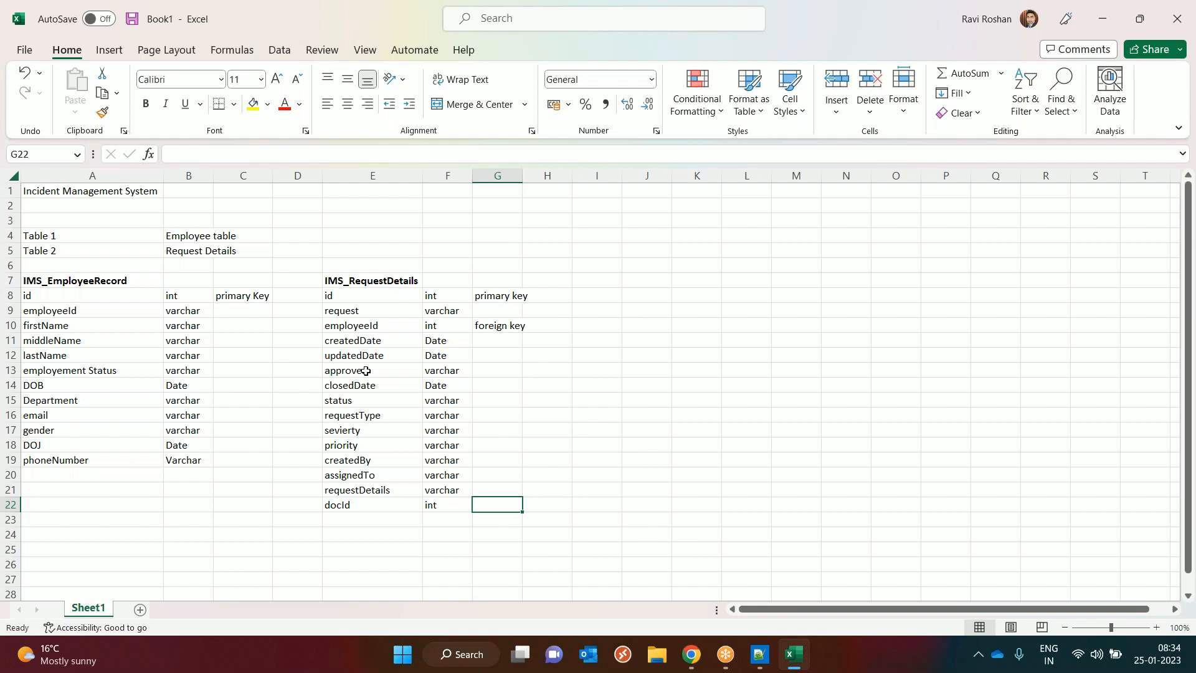
click(338, 400)
drag(424, 391, 443, 397)
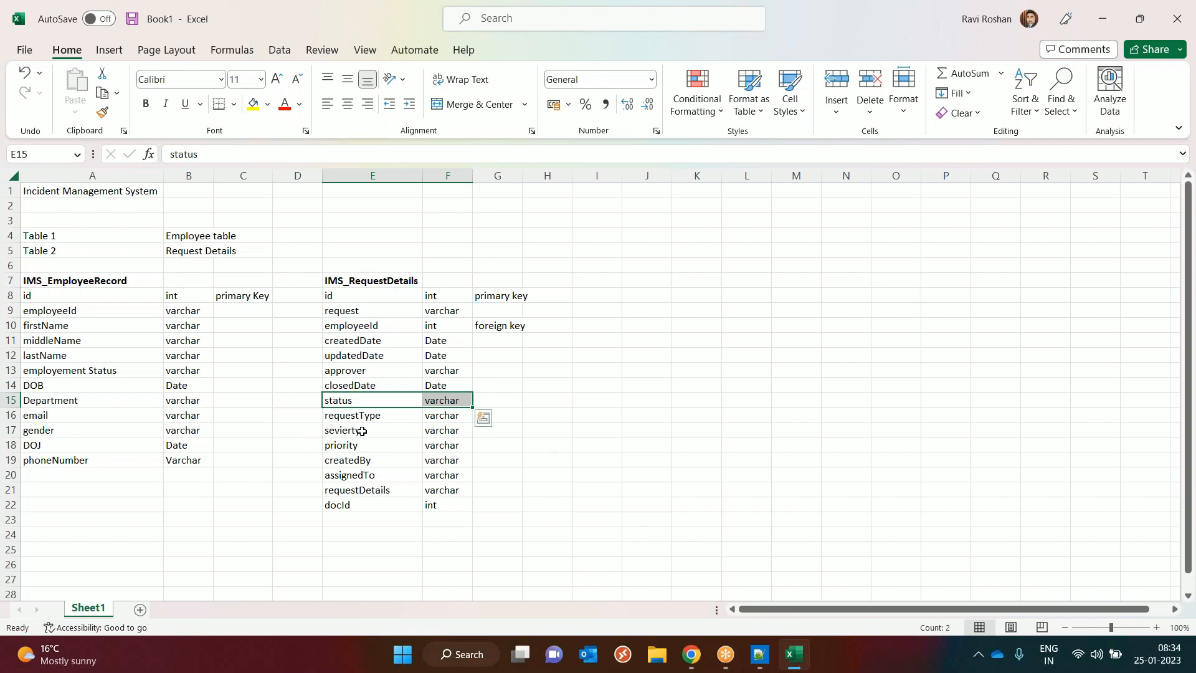
drag(351, 418, 430, 416)
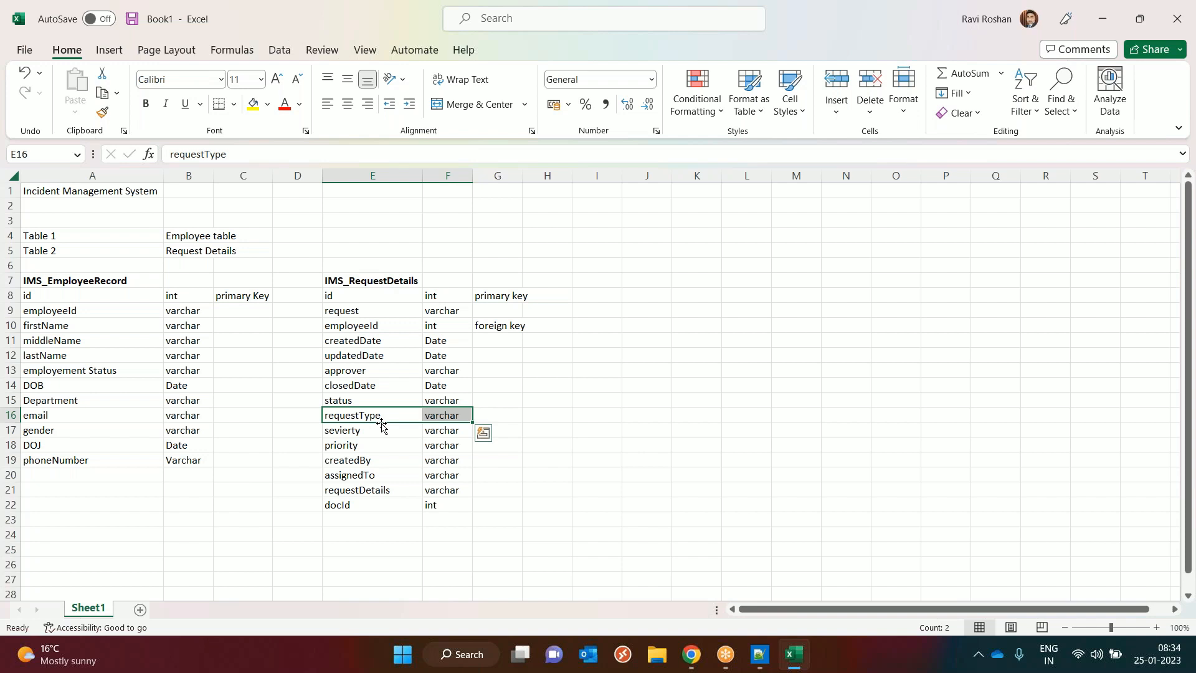
click(370, 519)
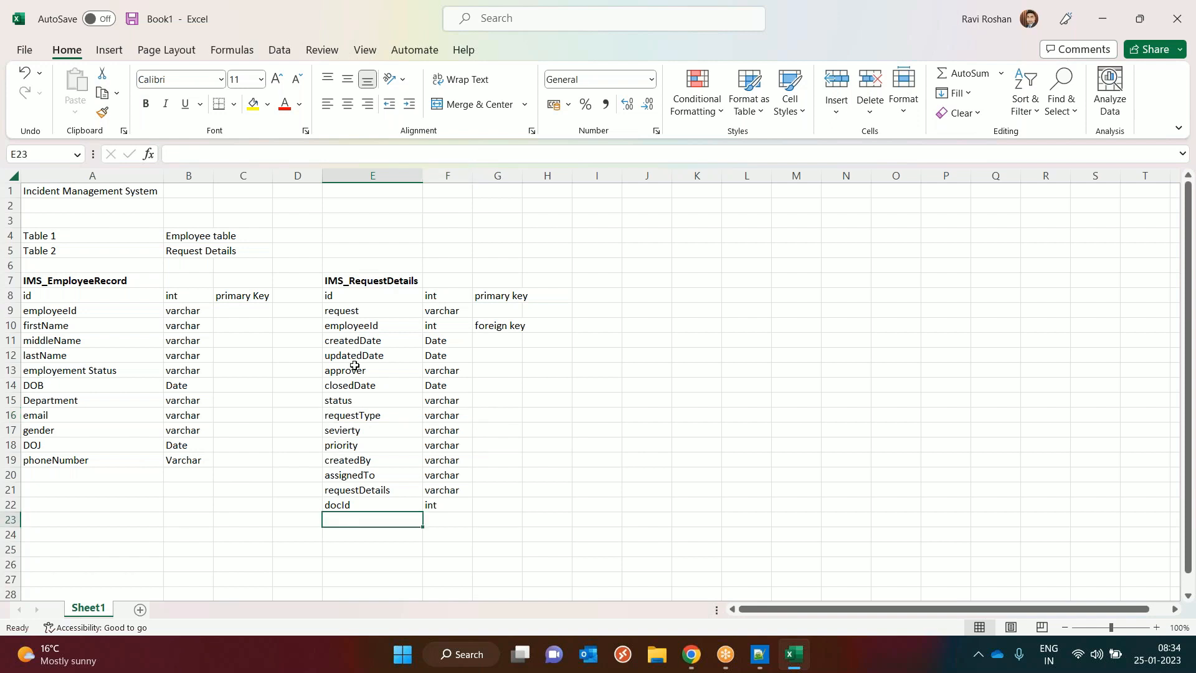
drag(343, 310, 433, 503)
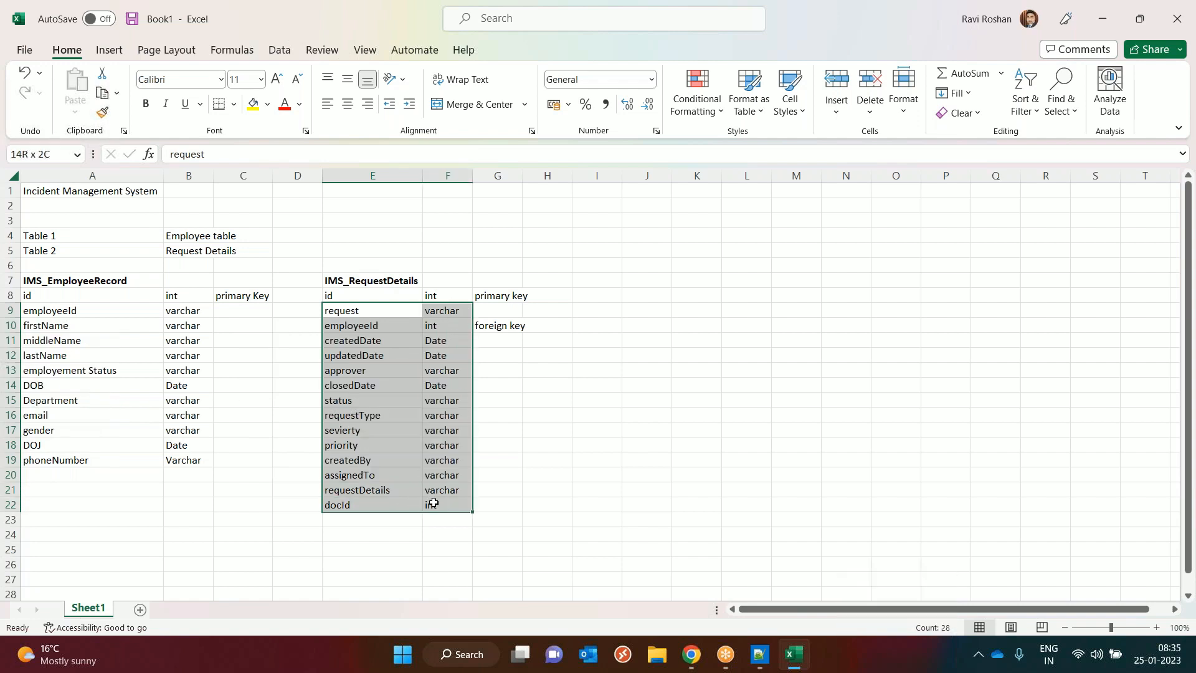
- Try a comments field with type varchar in row 23 under IMS_RequestDetails and clear that entry again
click(341, 520)
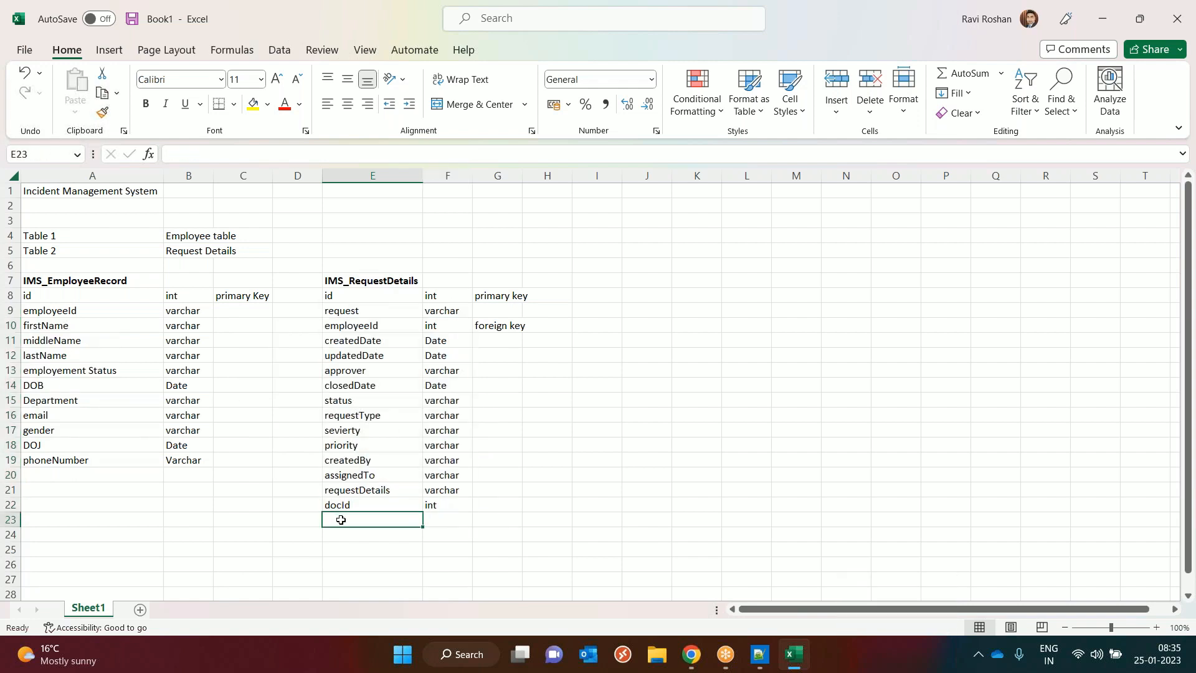
text(comm)
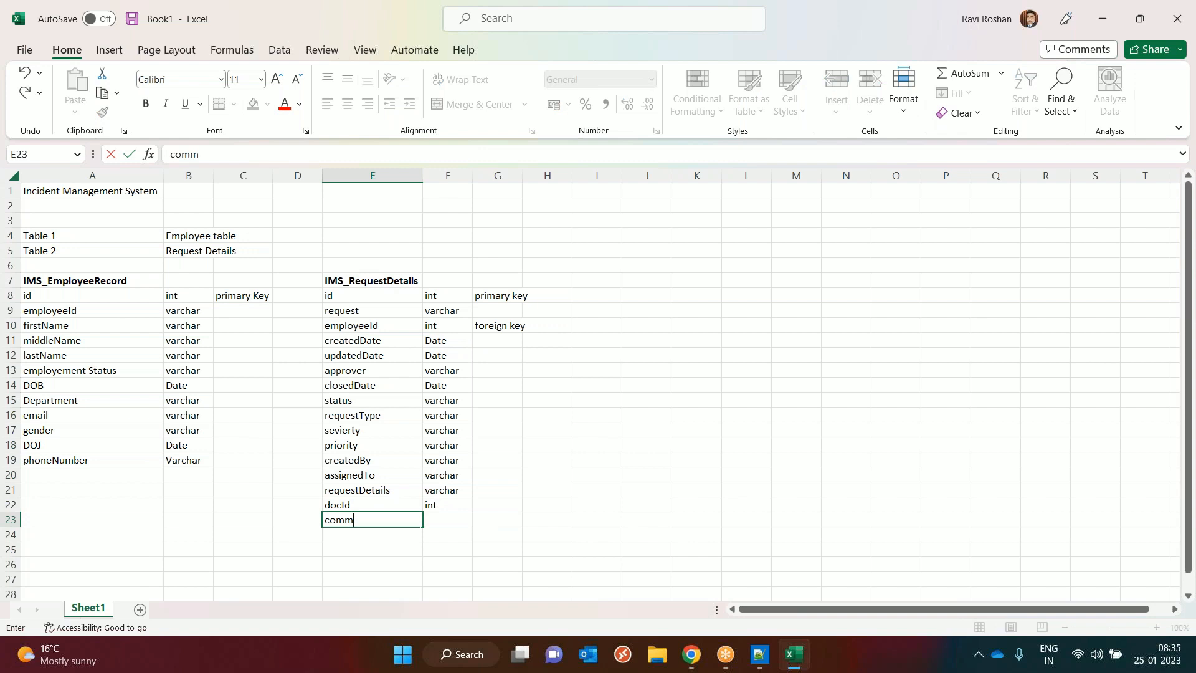
text(ents)
key(Tab)
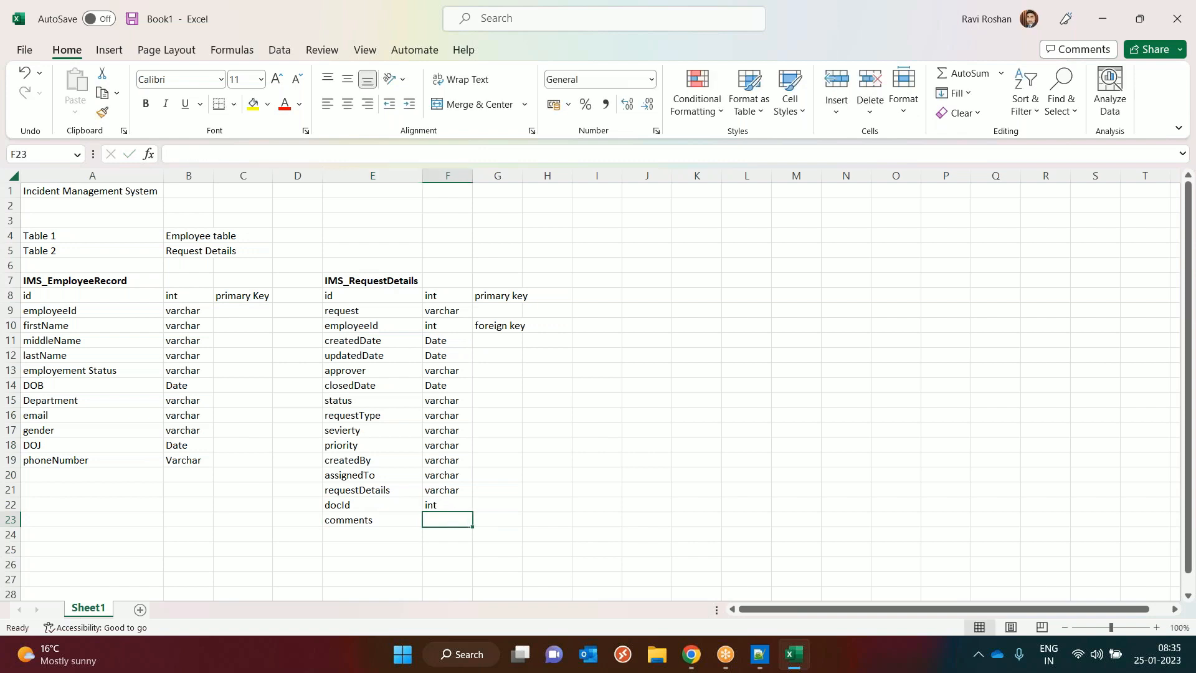
text(varxh)
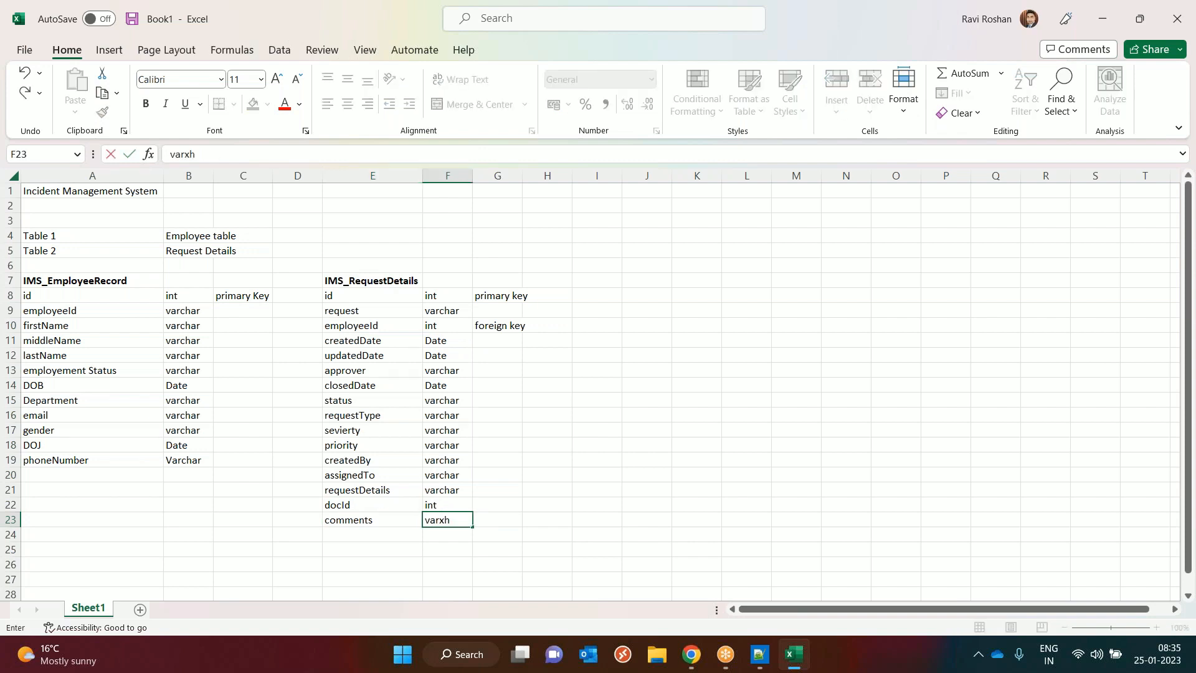
key(BackSpace)
key(BackSpace)
text(char)
click(506, 502)
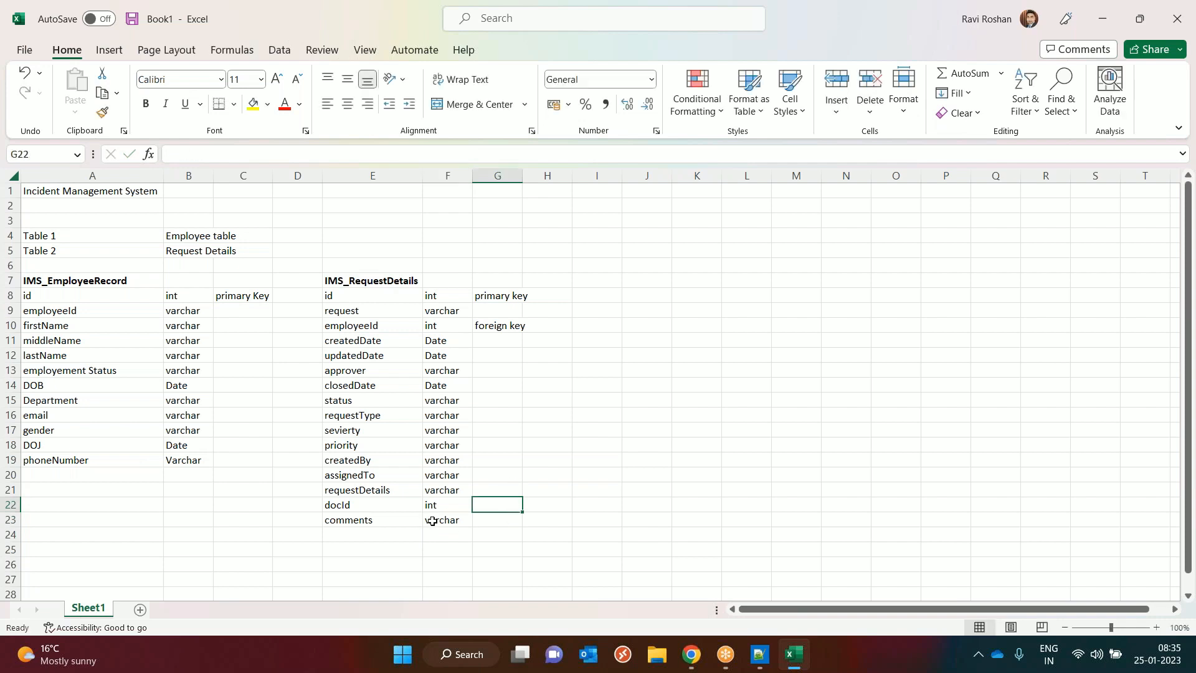
drag(329, 521, 432, 519)
key(Delete)
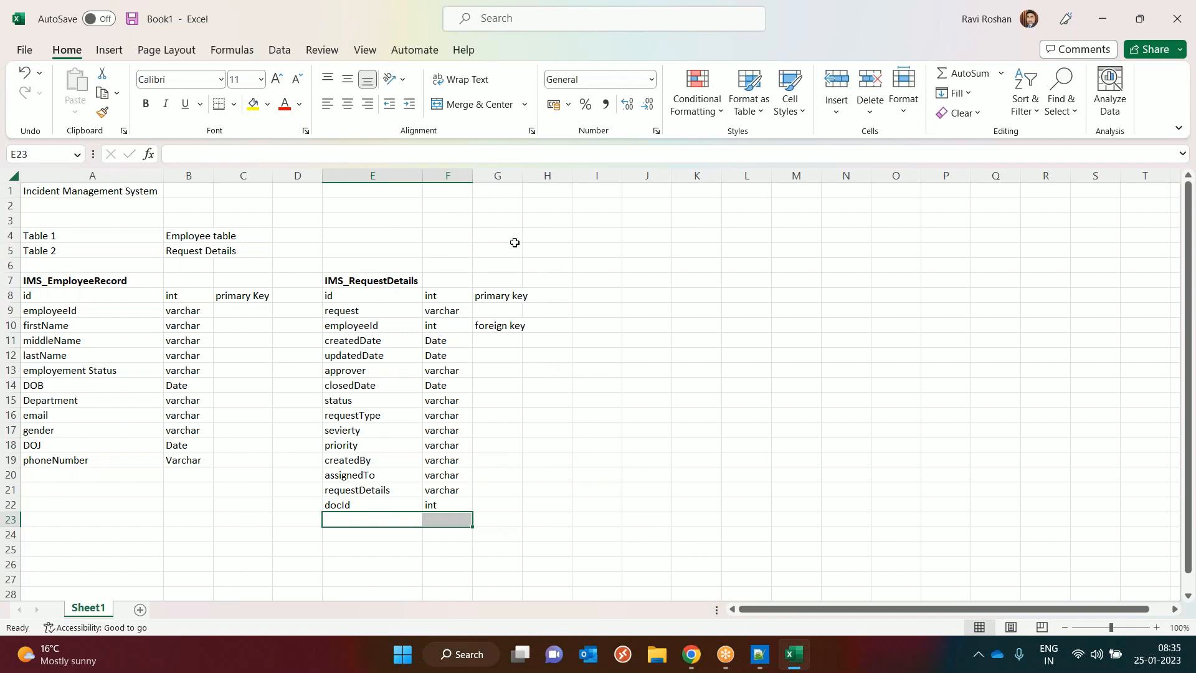
- Start a third table titled IMS_Comments in cell I7, with the field id of type int as primary key in row 8
click(593, 279)
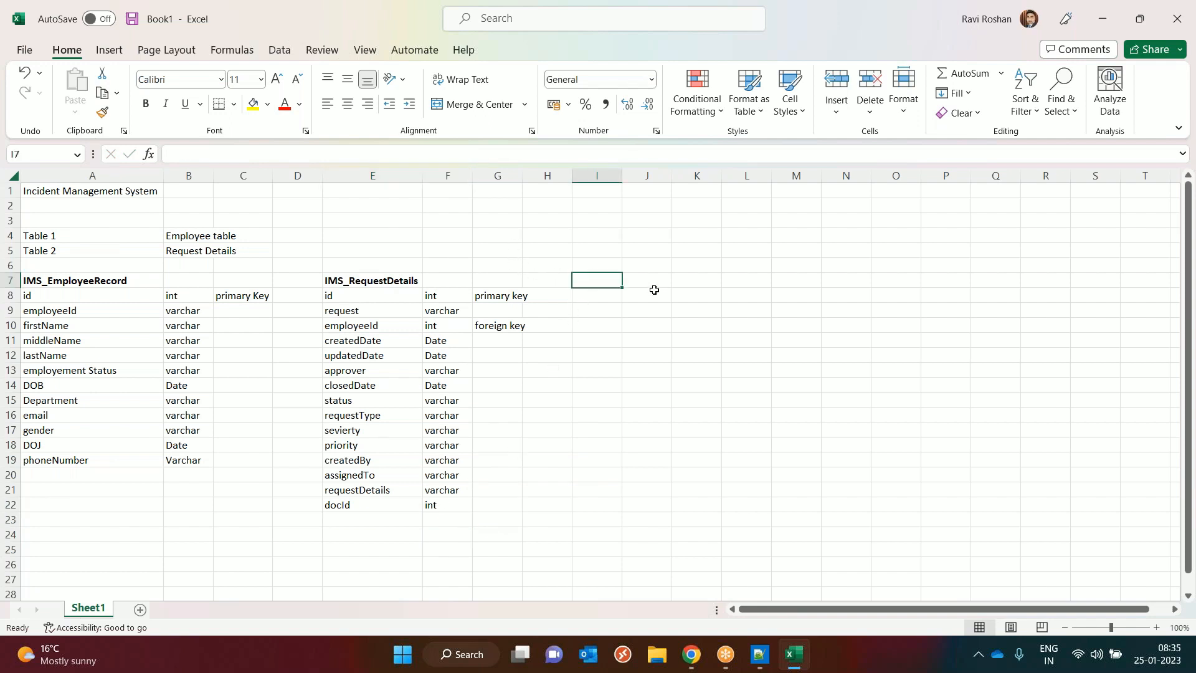
text(IMS_Comments)
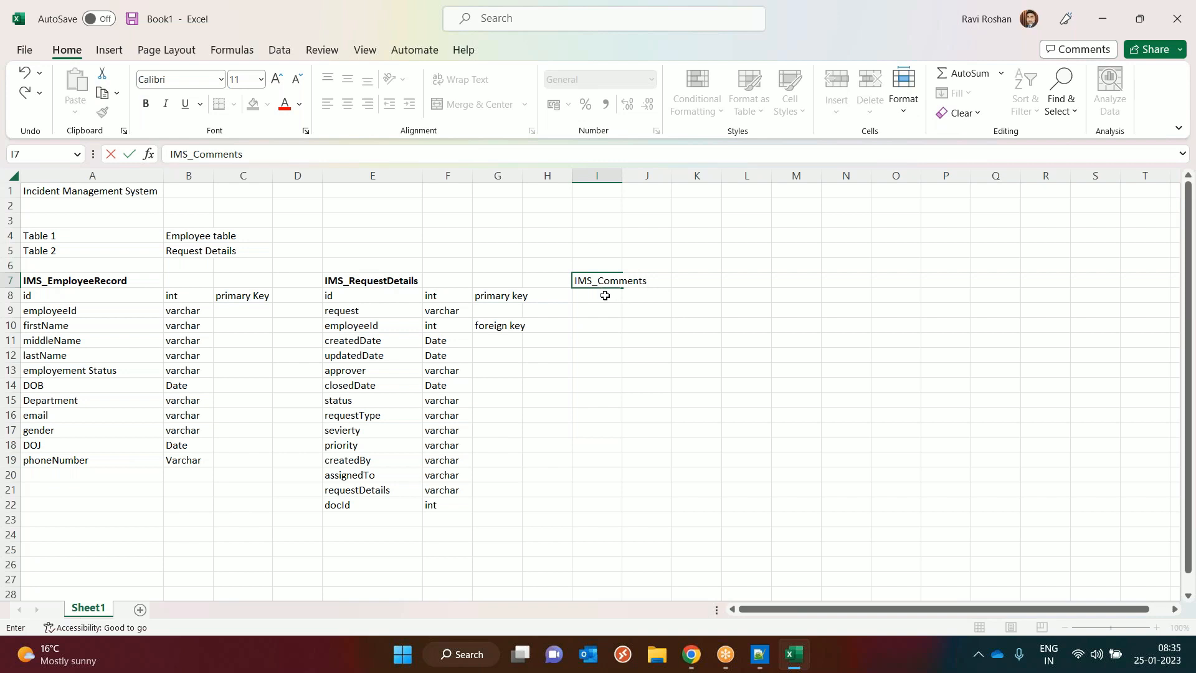
click(604, 295)
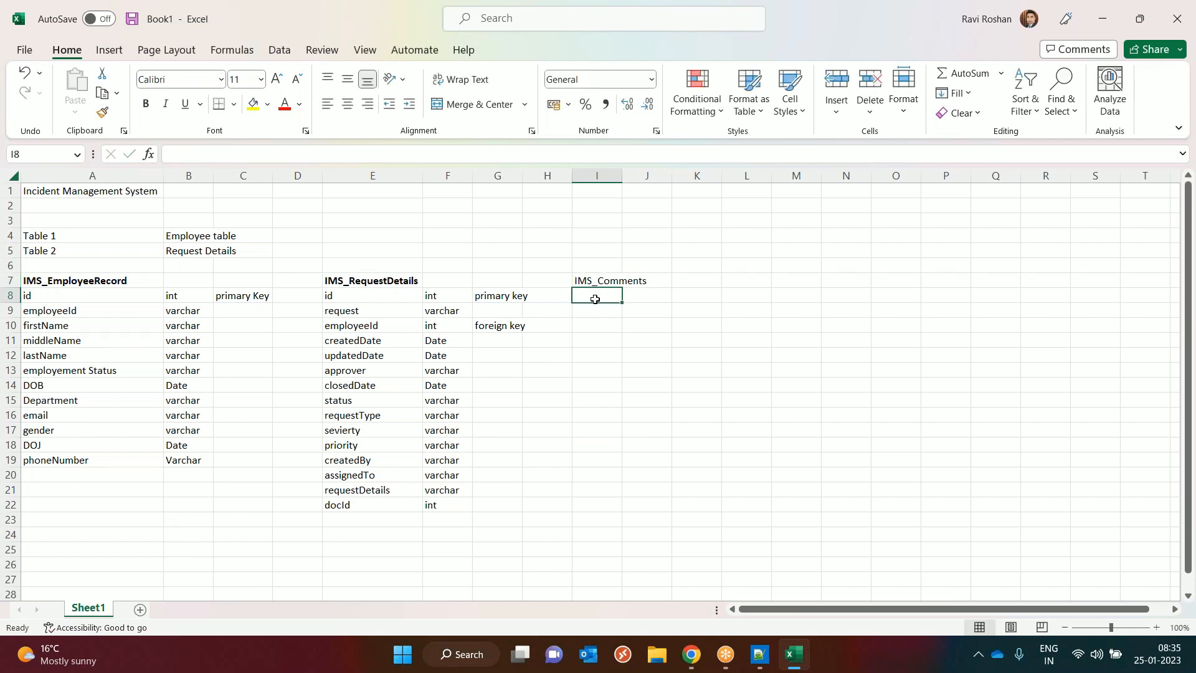
text(id)
key(Tab)
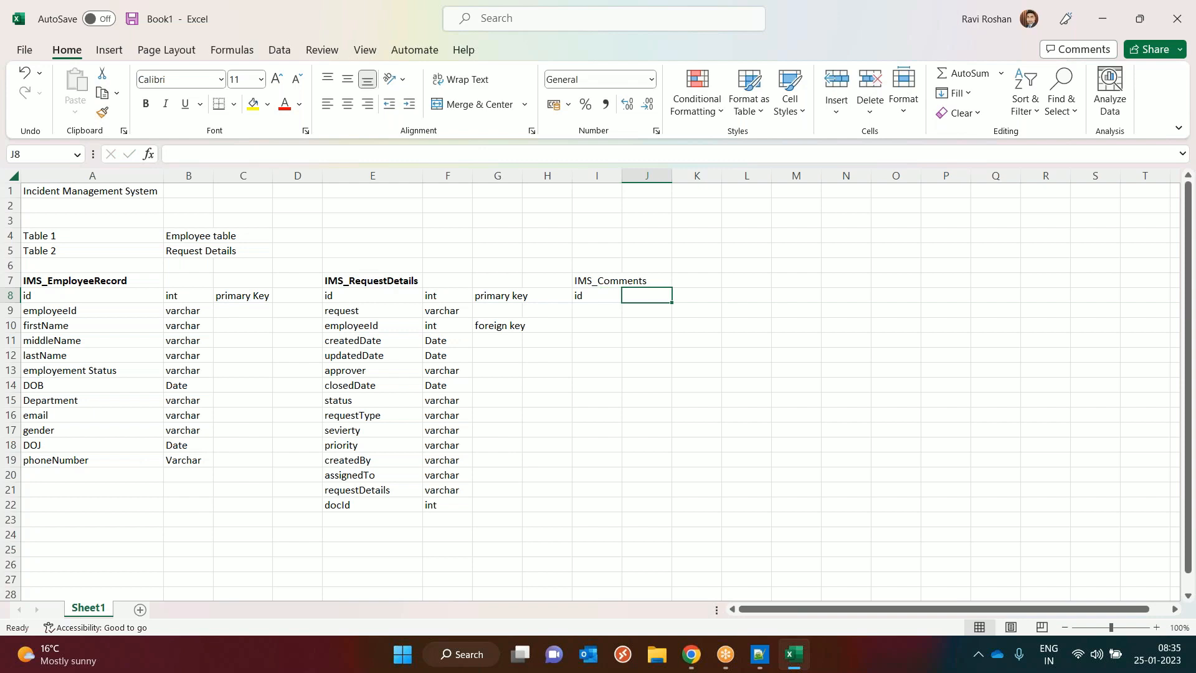
text(int)
key(Tab)
text(primary  key)
- Add the field emp_id with type int as foreign key in row 9 under IMS_Comments
click(587, 312)
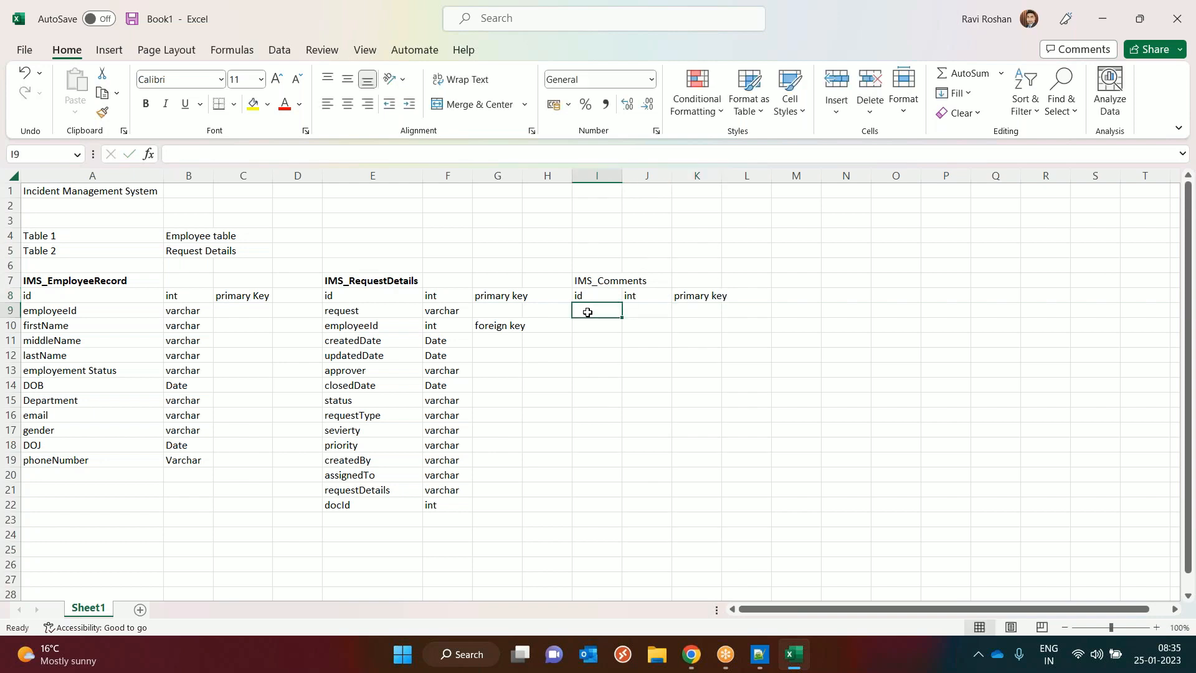
text(emp)
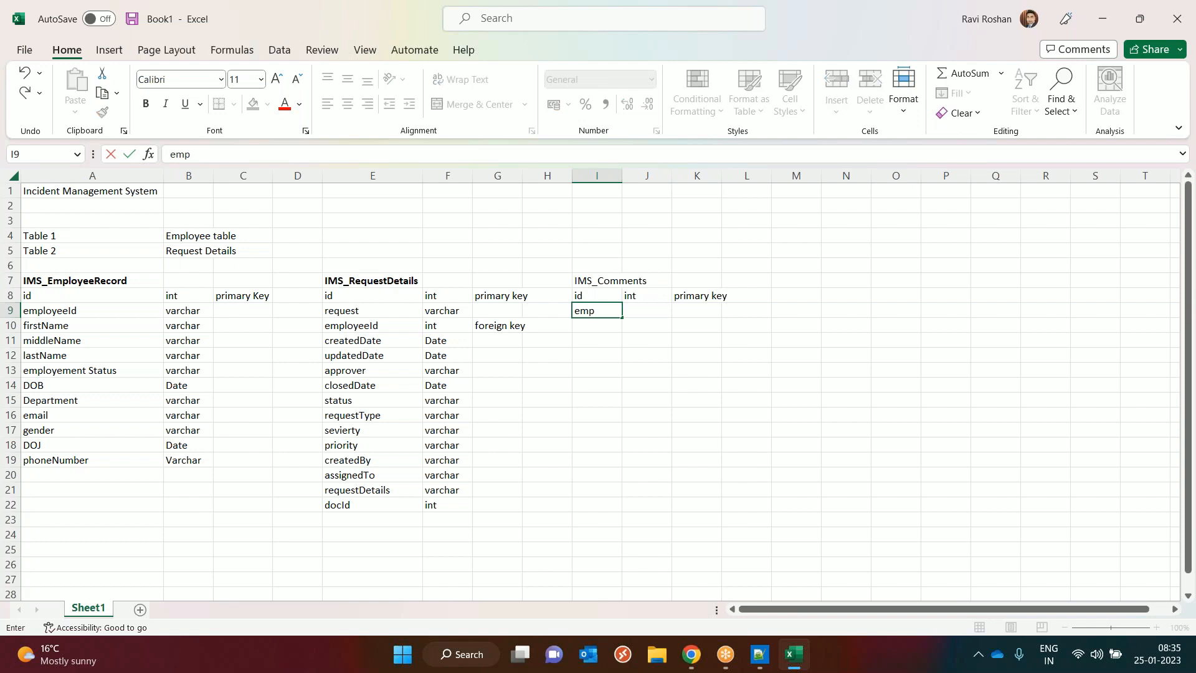
text(_id)
key(Tab)
text(int)
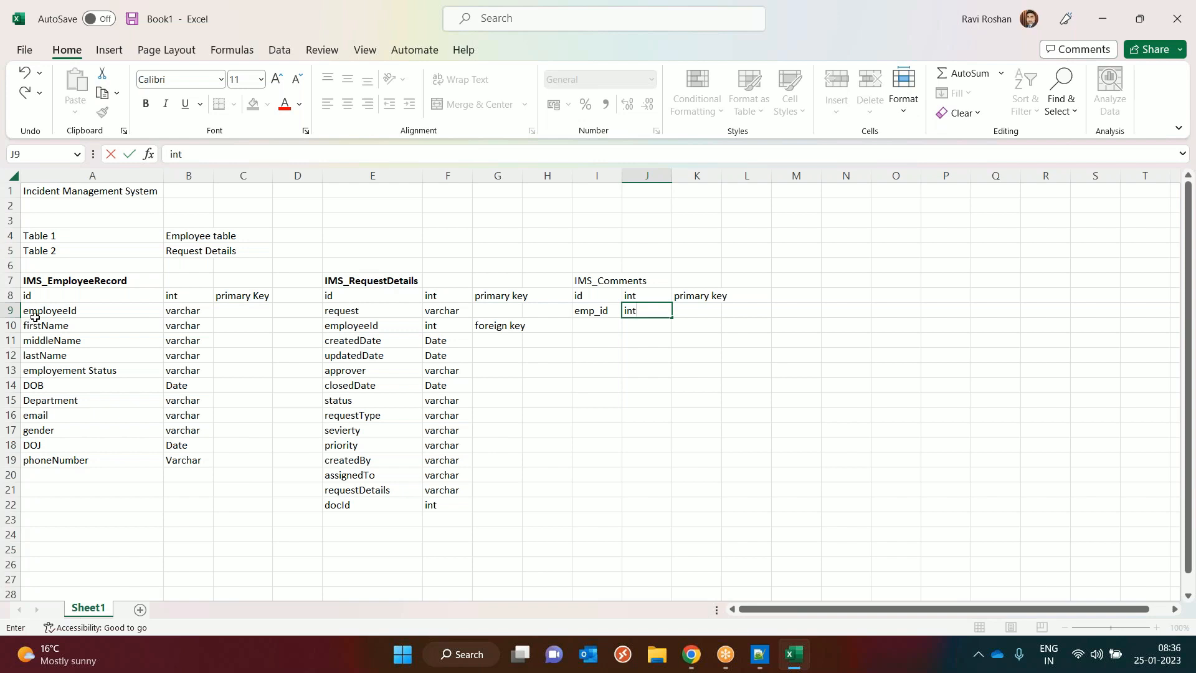
click(686, 313)
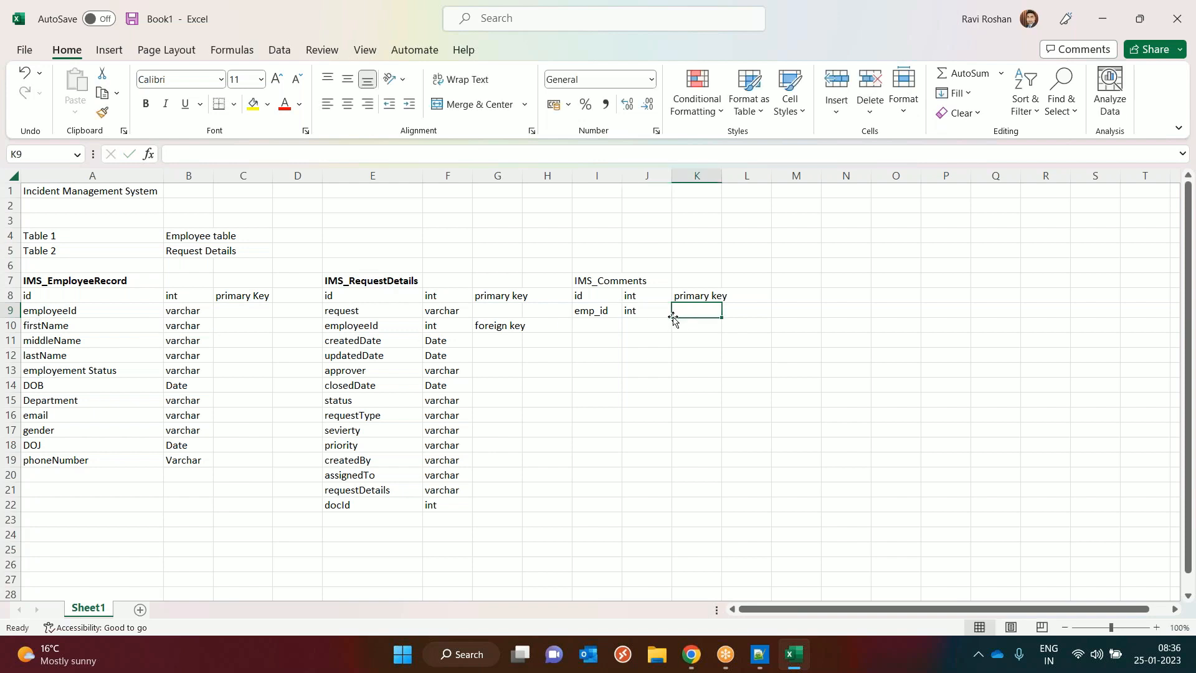
text(foreign k)
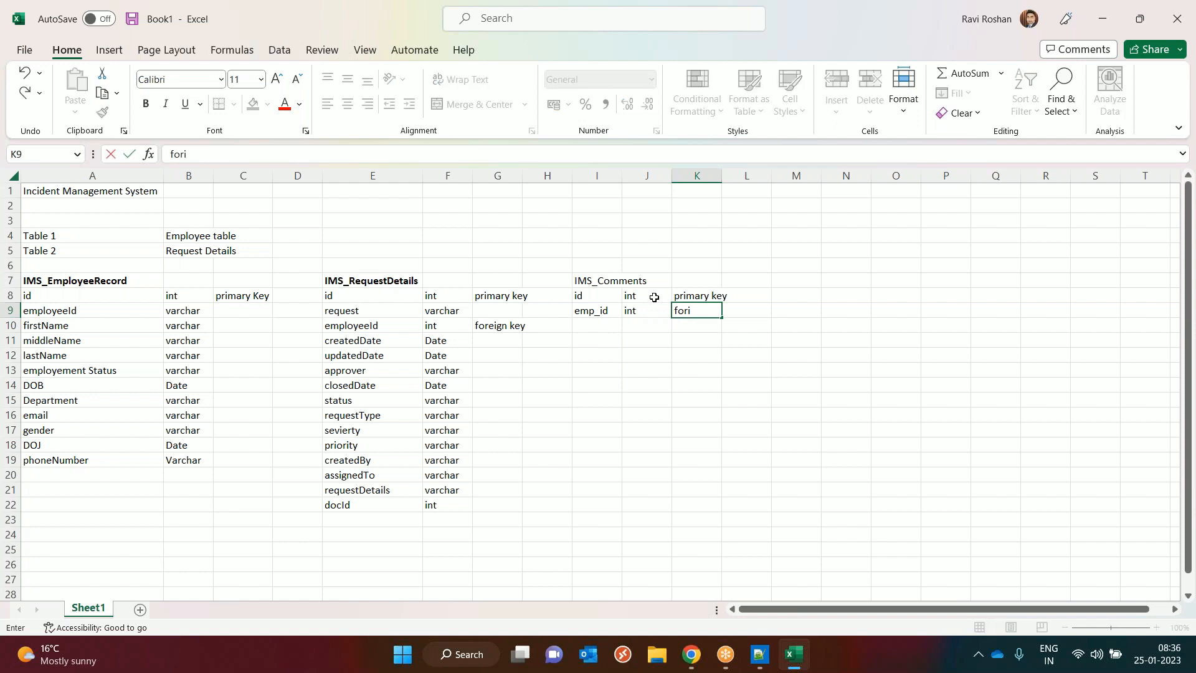
text(ey)
- Add the field req_id with type int as foreign key in row 10 under IMS_Comments
click(600, 327)
text(req)
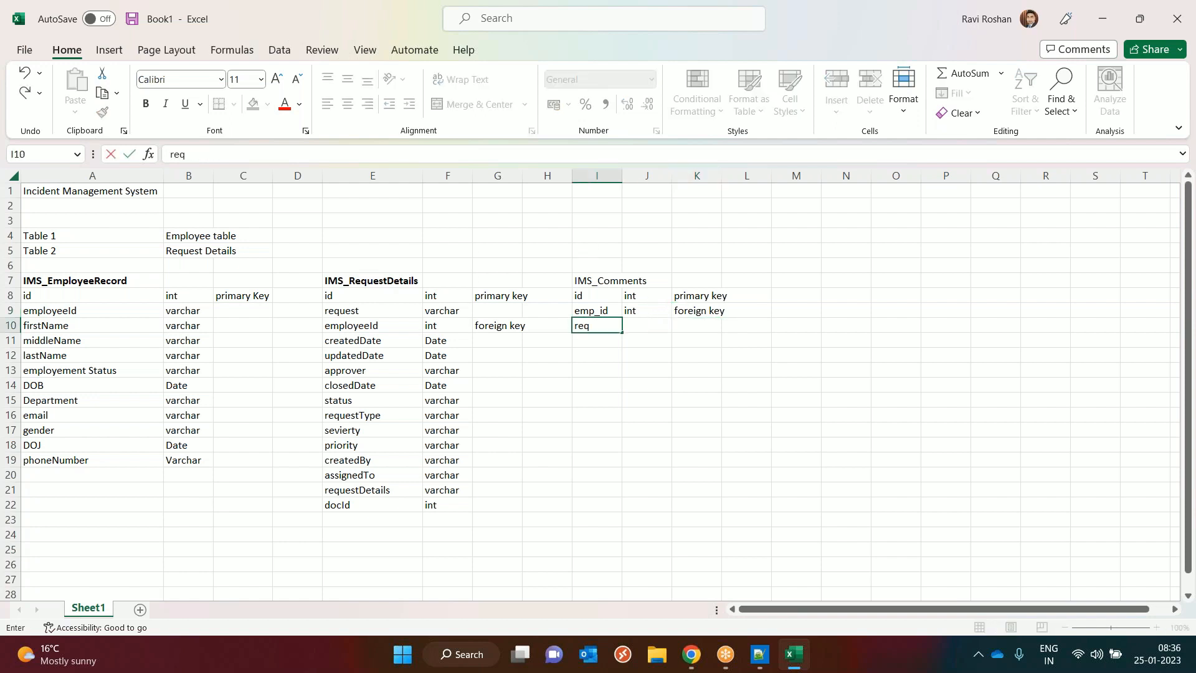
text(_id)
key(Tab)
text(int)
key(Tab)
text(foreign key)
- Add the field comments with type varchar in row 11 under IMS_Comments
click(596, 342)
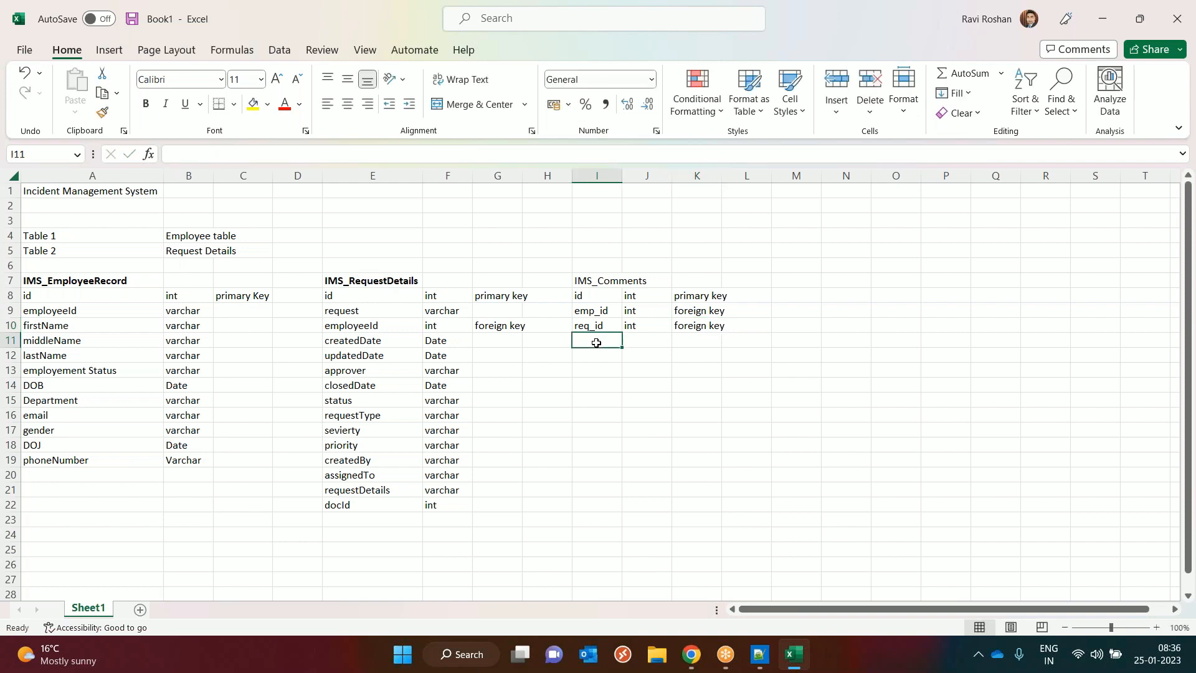
text(comments)
key(Tab)
text(varchar)
key(Tab)
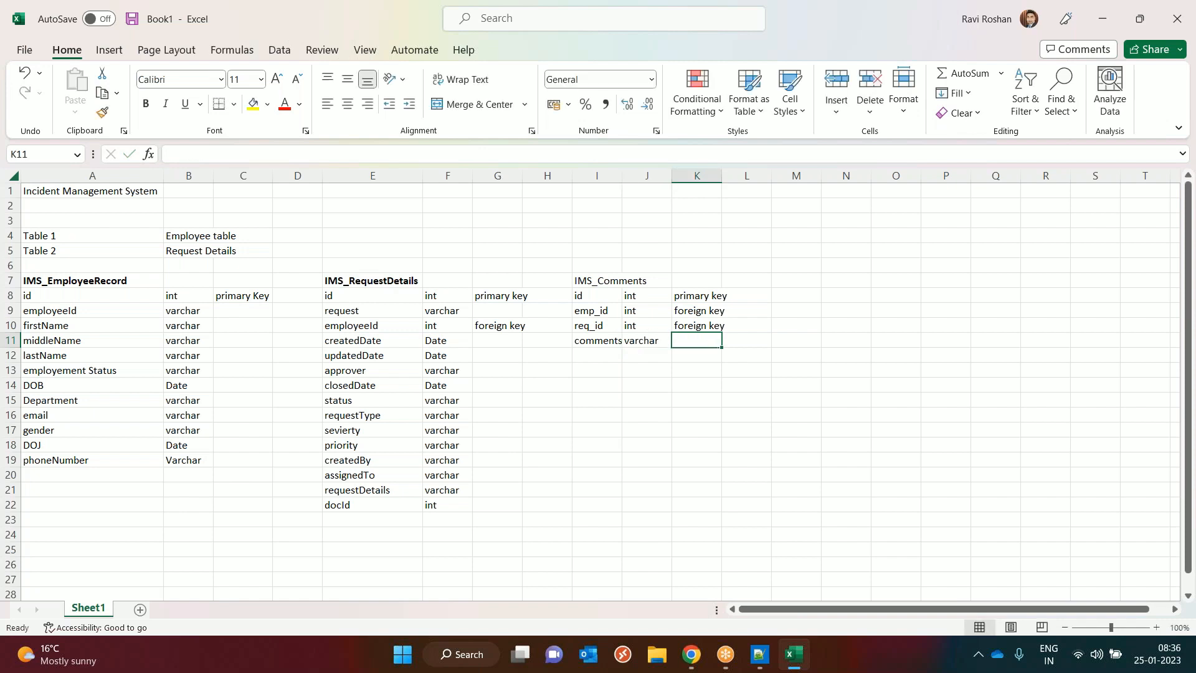
- Enter the field names createdBy in row 12 and createdDate in row 13 under IMS_Comments
key(Down)
key(Left)
key(Left)
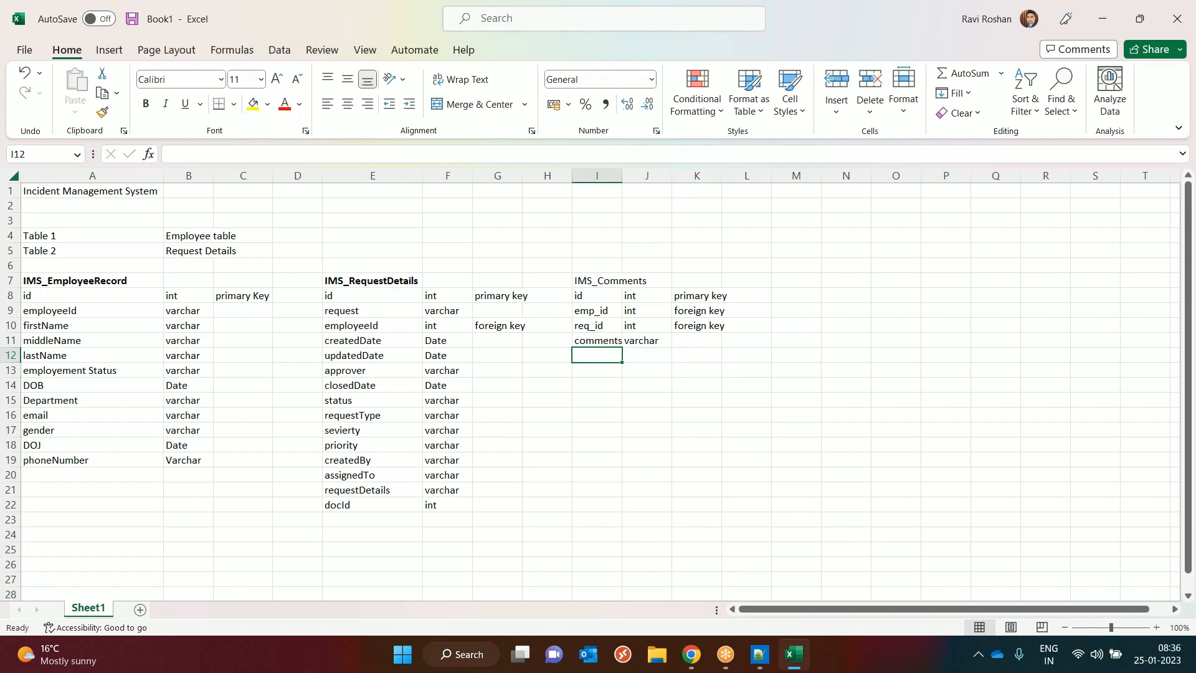
text(cre)
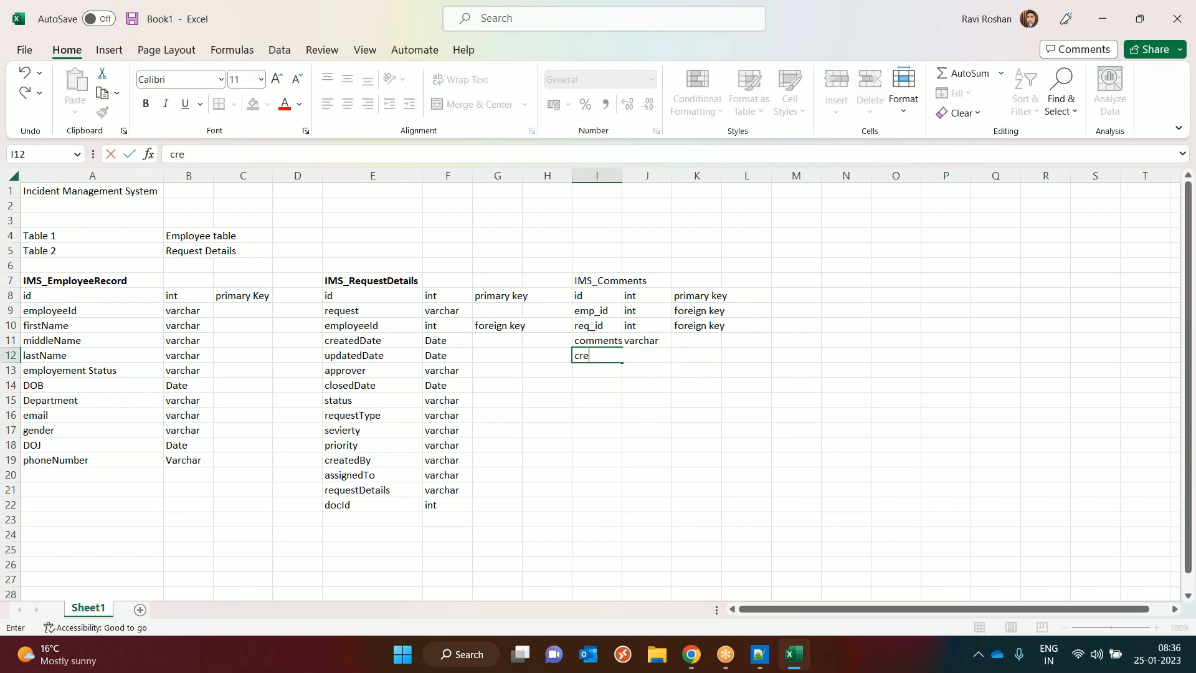
text(atedBy)
key(Tab)
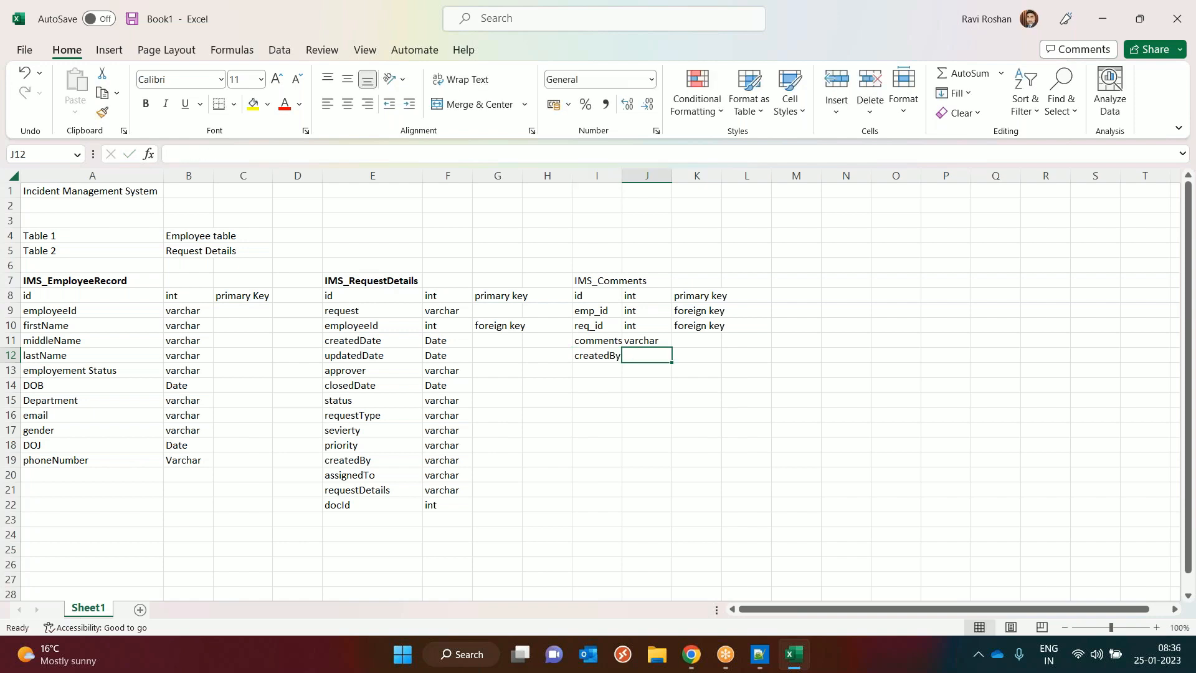
click(582, 370)
text(createdDate)
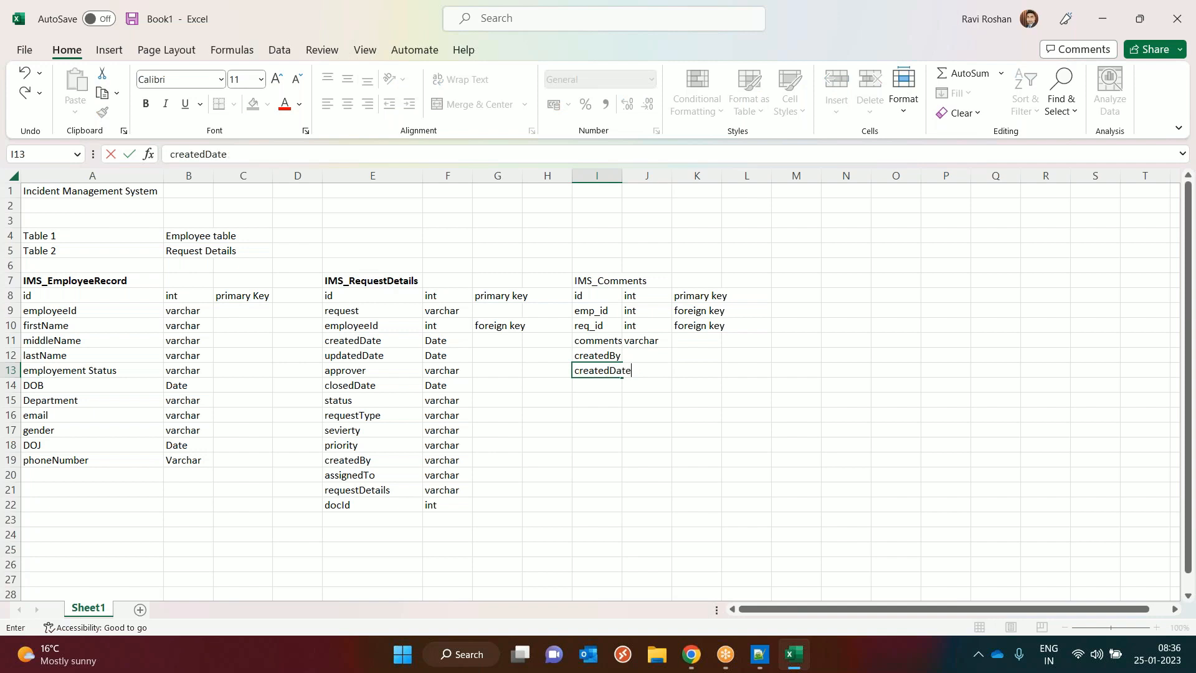
click(631, 352)
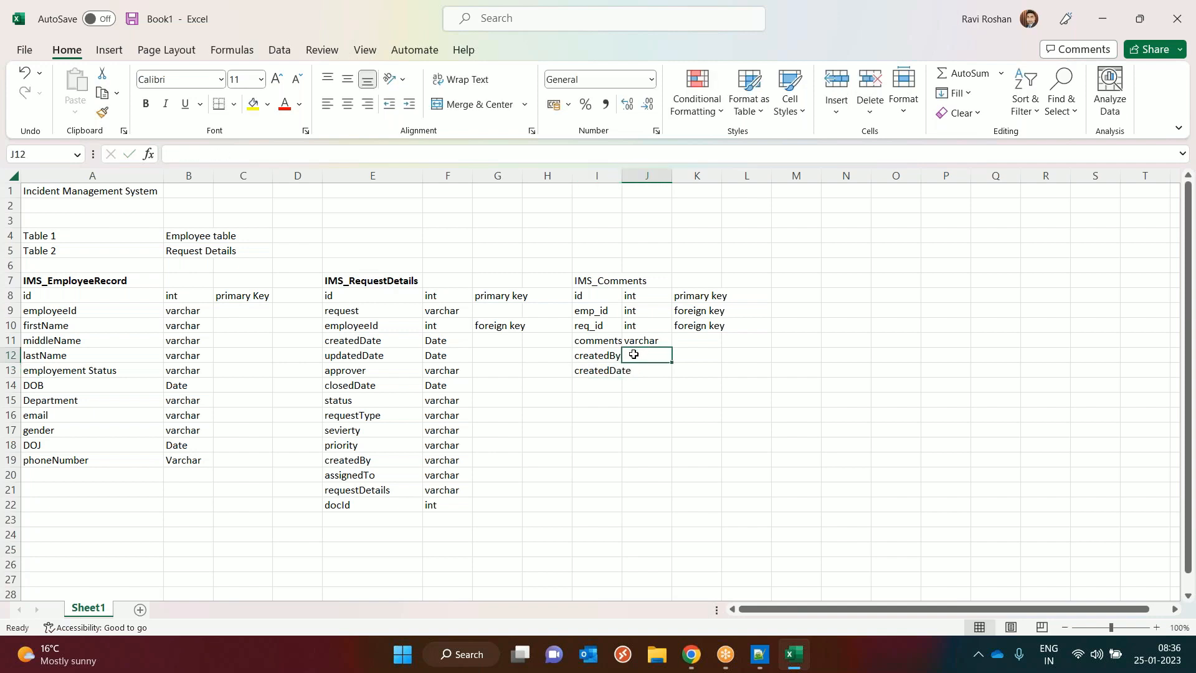
click(342, 402)
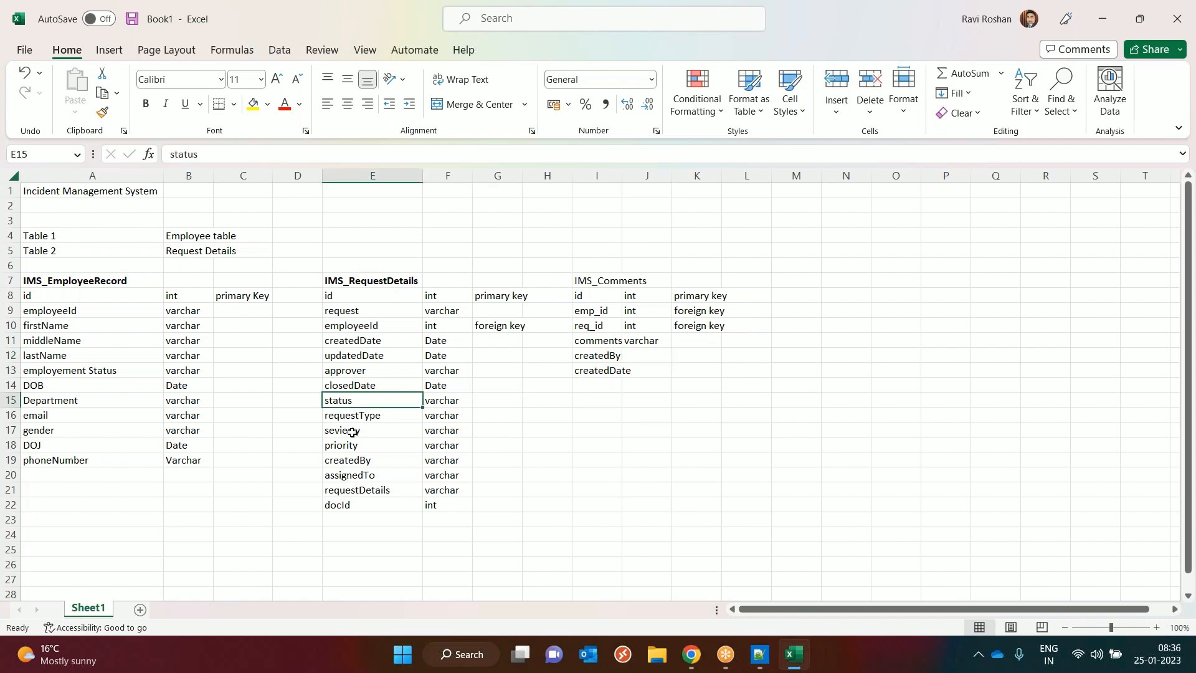
- Make the IMS_Comments heading bold and fit the width of column I to its contents
click(593, 281)
key(ctrl+b)
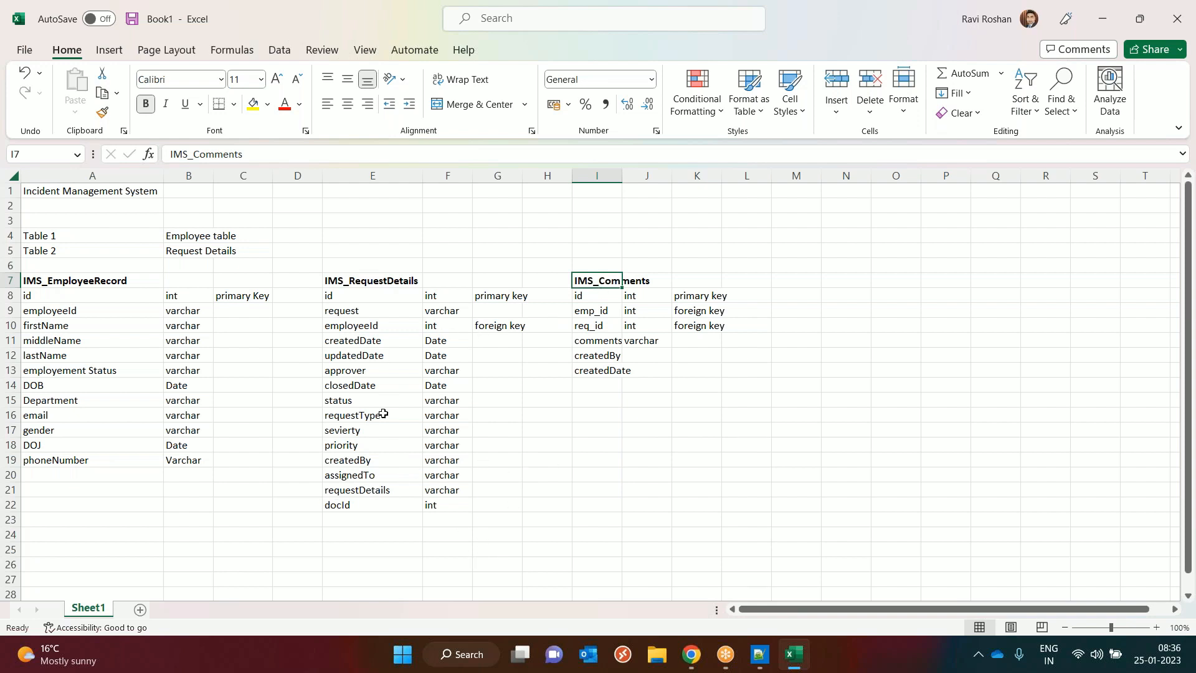
double_click(622, 176)
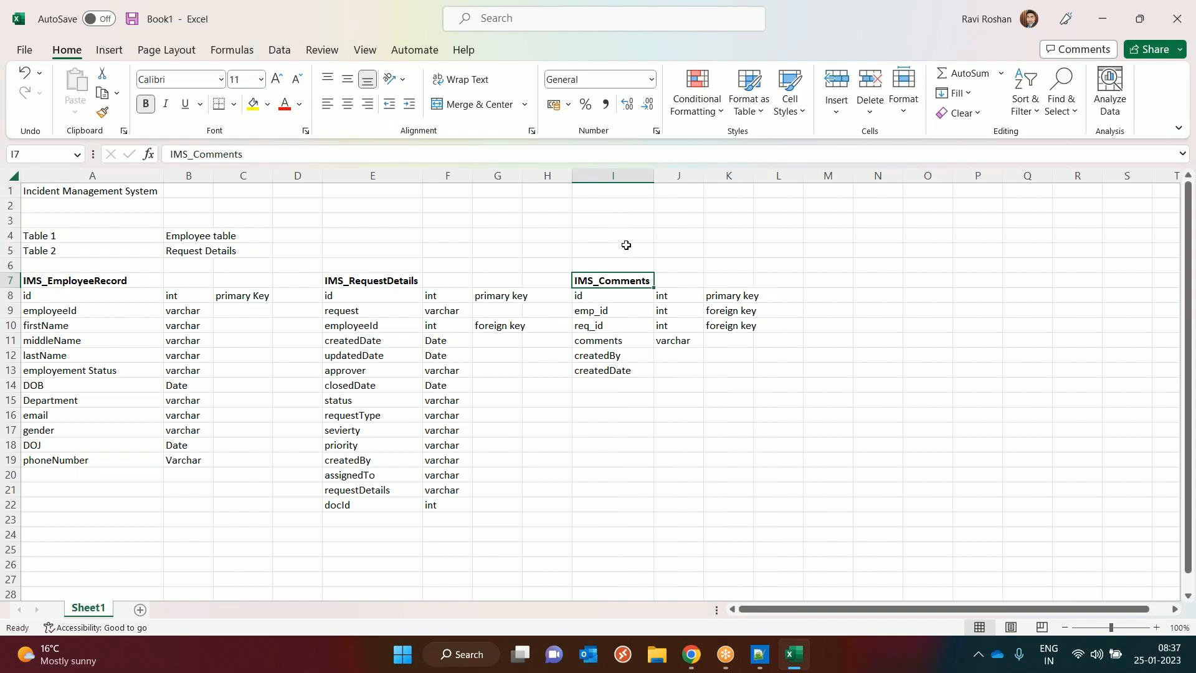
- Set the type of the createdBy field under IMS_Comments to varchar
click(678, 355)
text(va)
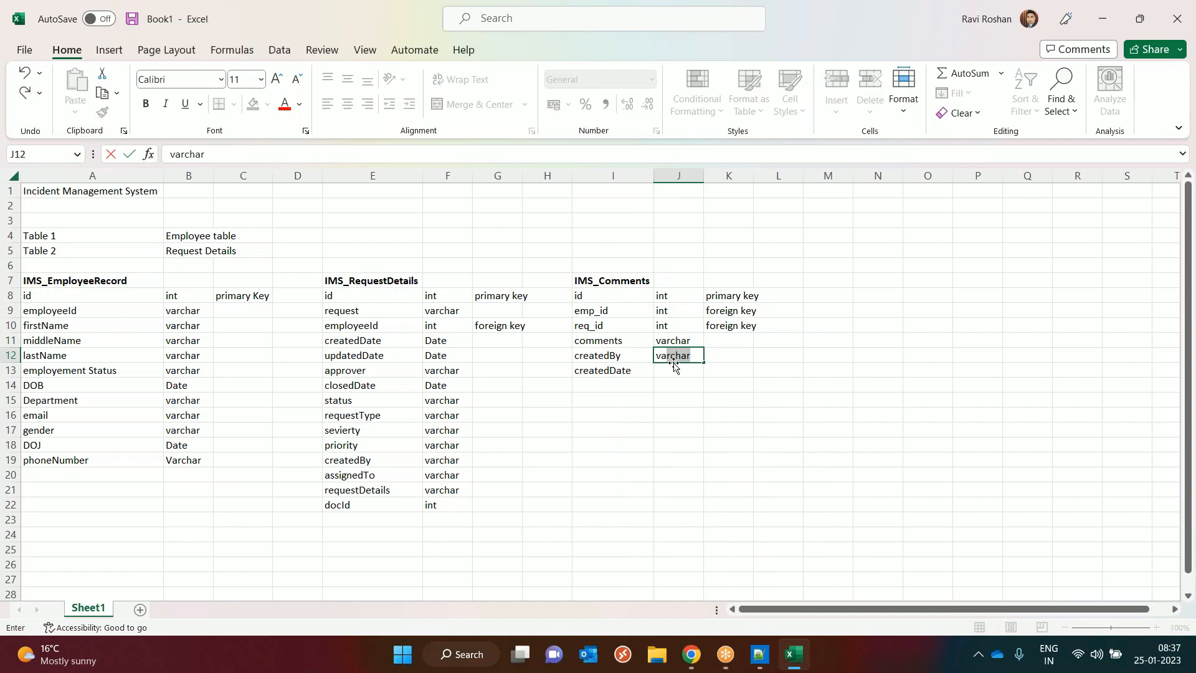
key(Tab)
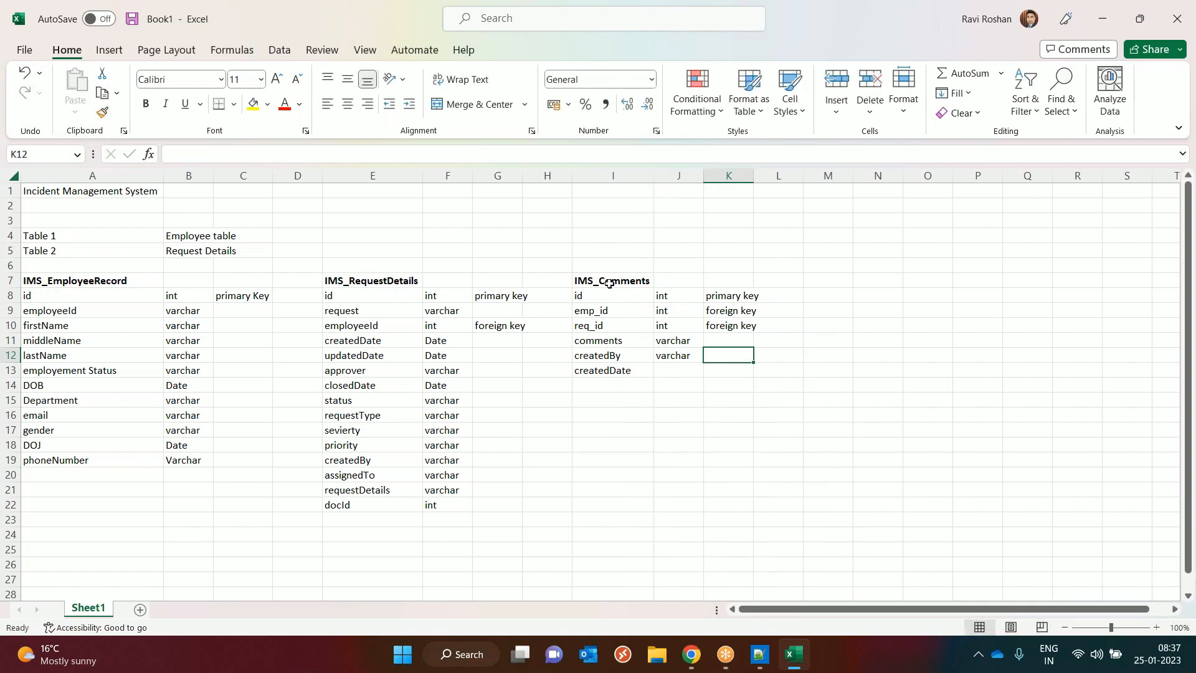
- Set the type of the createdDate field in row 13 under IMS_Comments to Date
click(359, 282)
drag(359, 282, 359, 370)
drag(591, 326, 648, 370)
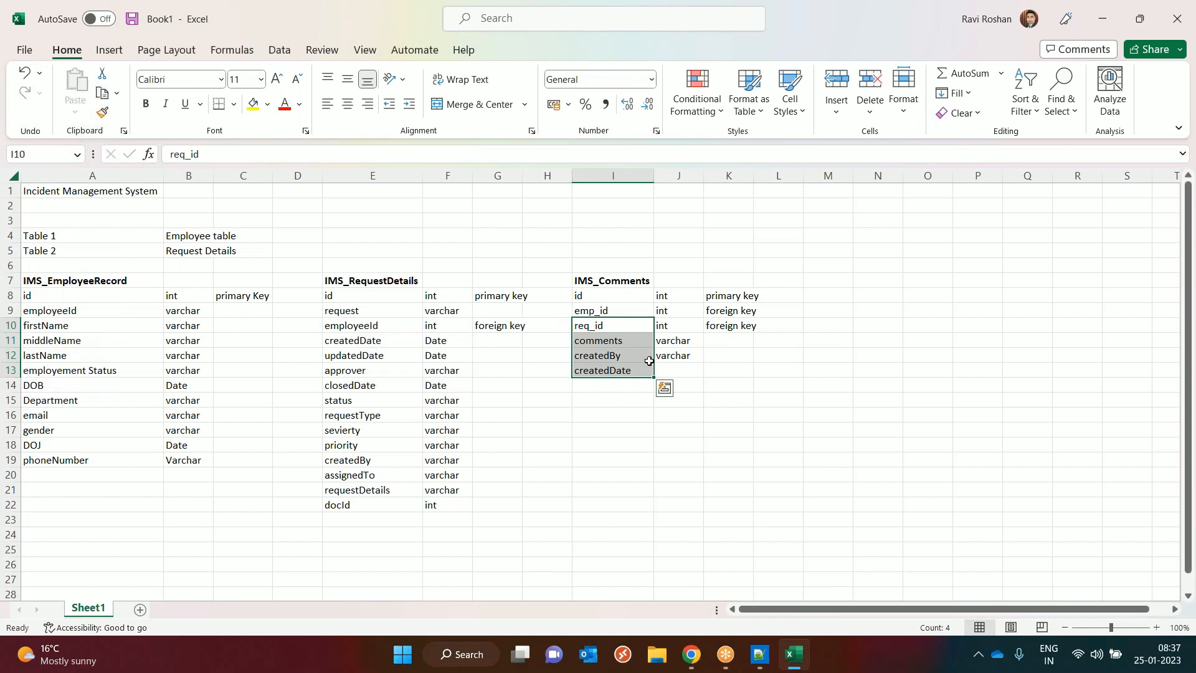
click(665, 371)
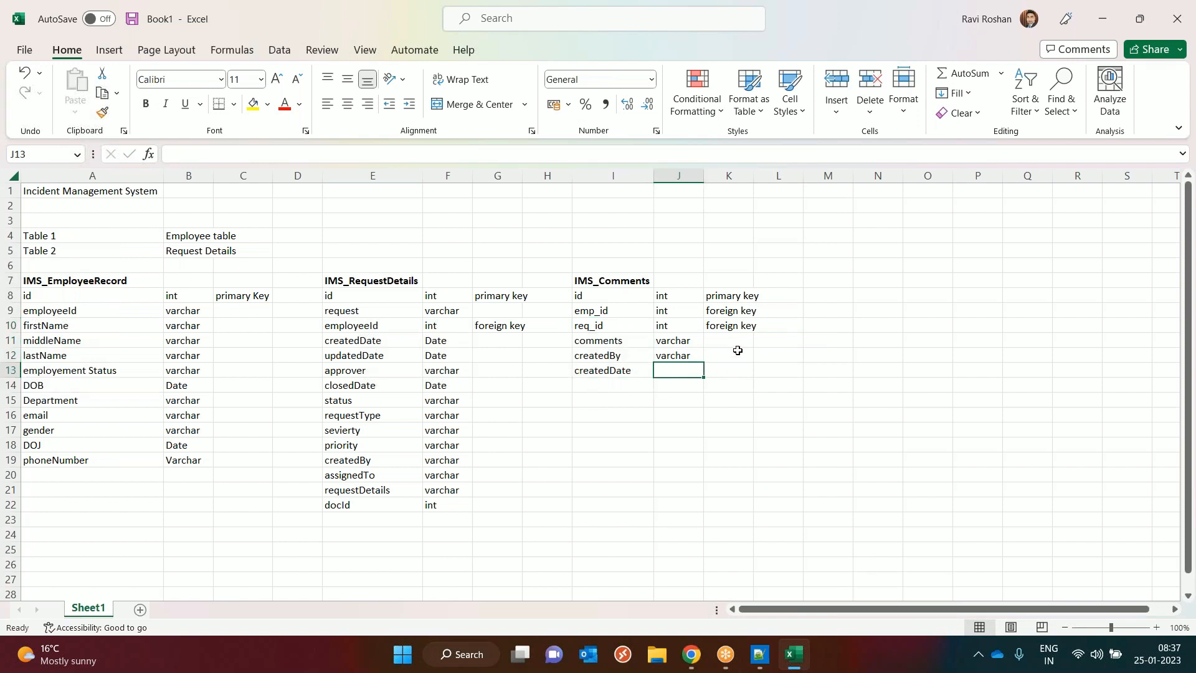
text(Date)
click(614, 382)
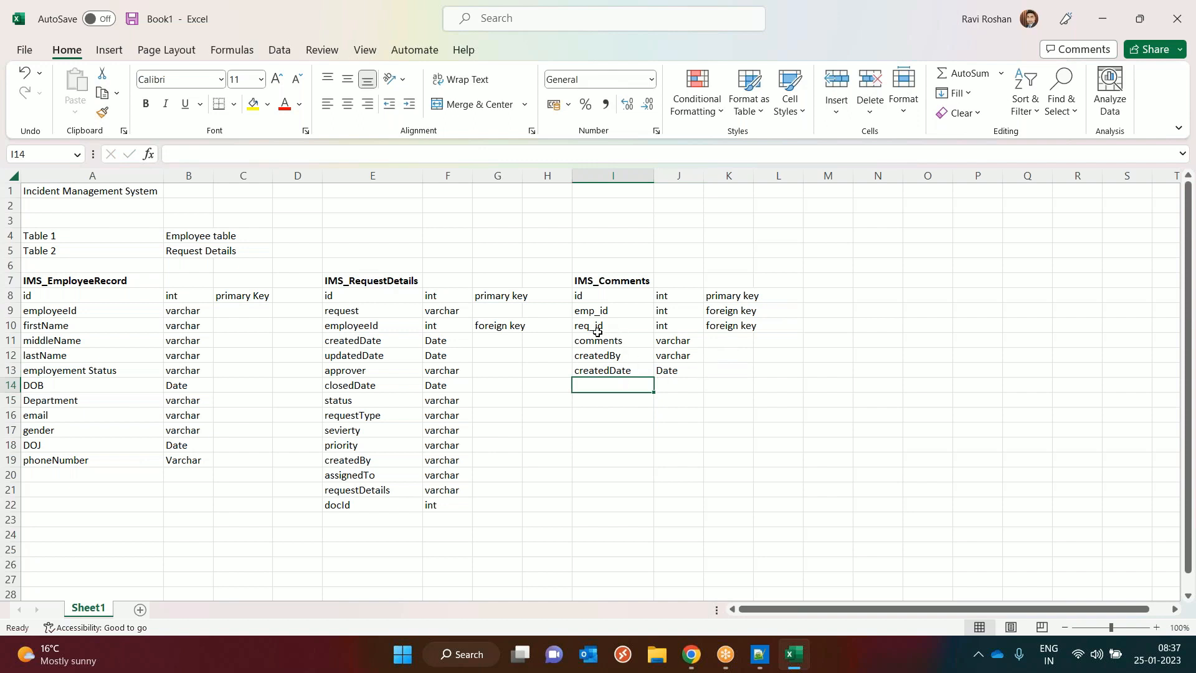
drag(587, 299, 658, 370)
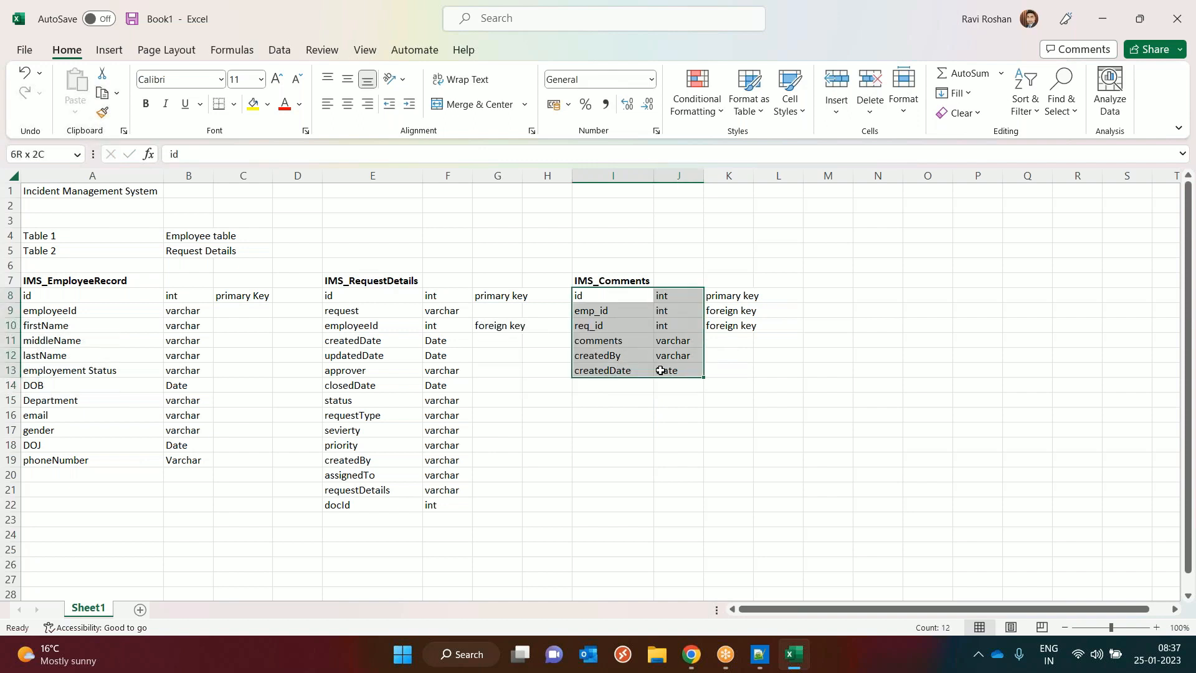
click(566, 429)
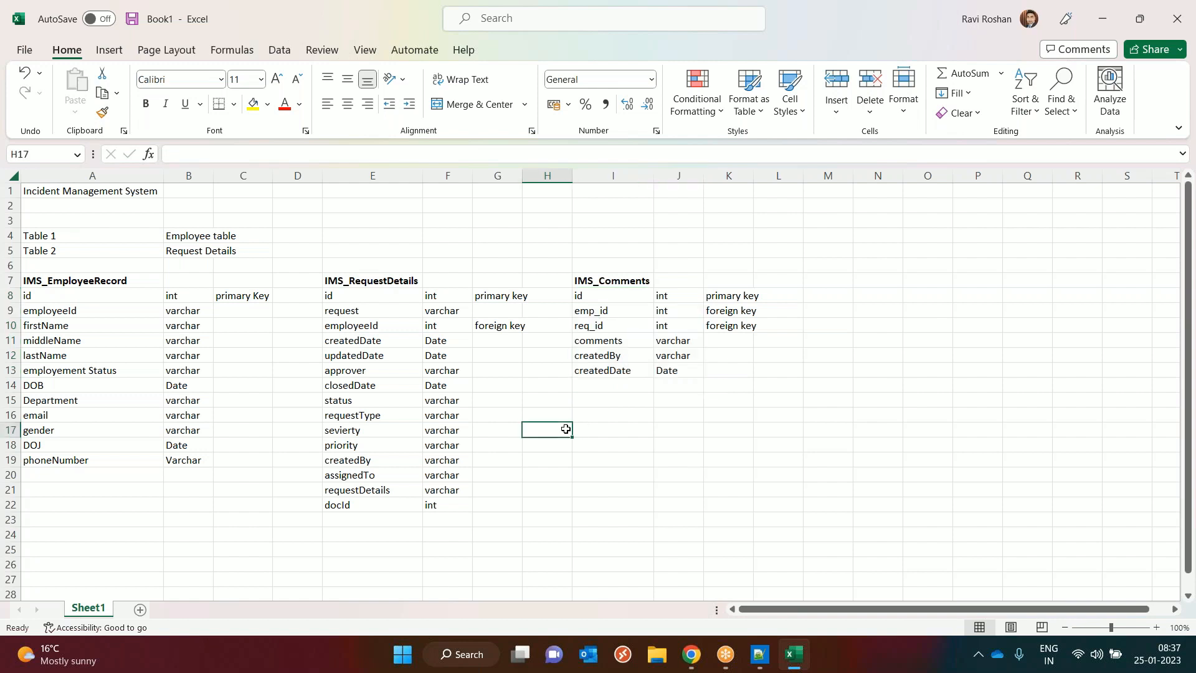
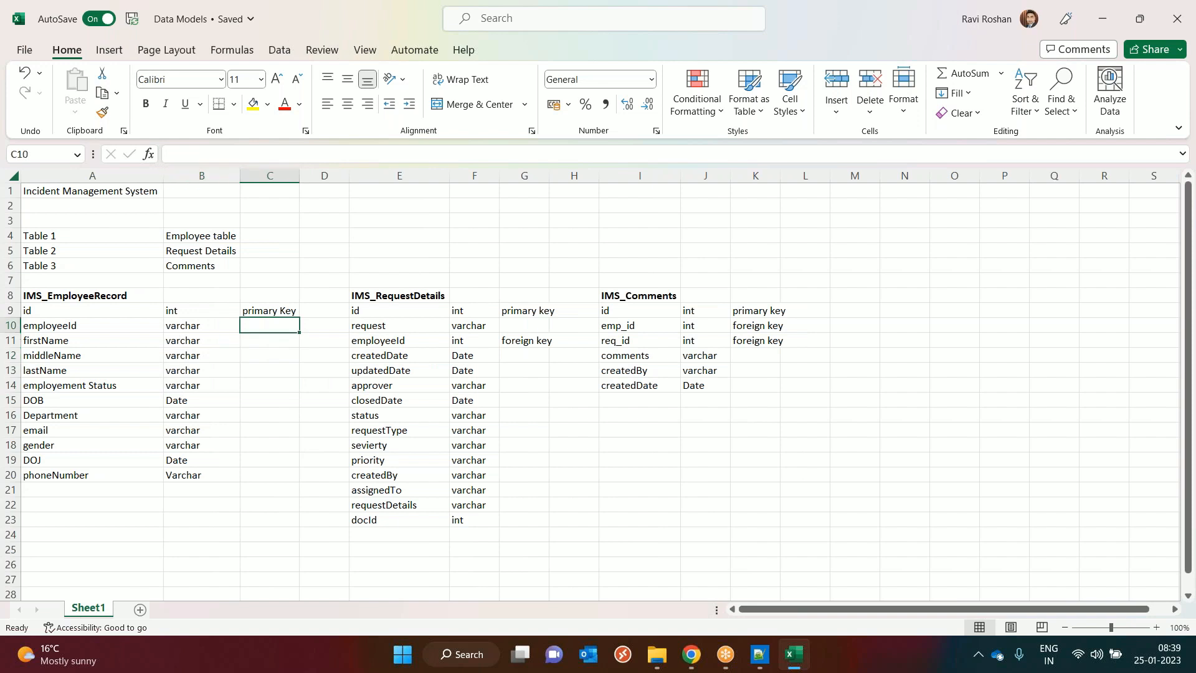
click(78, 318)
drag(77, 317, 769, 520)
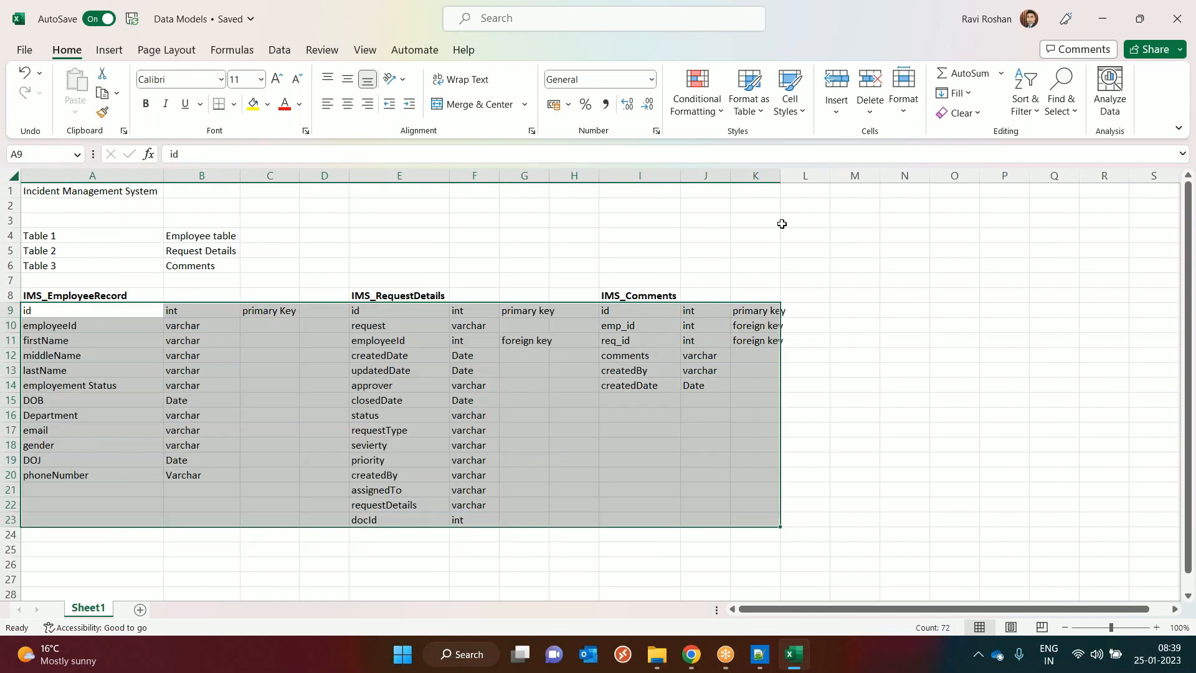
click(782, 206)
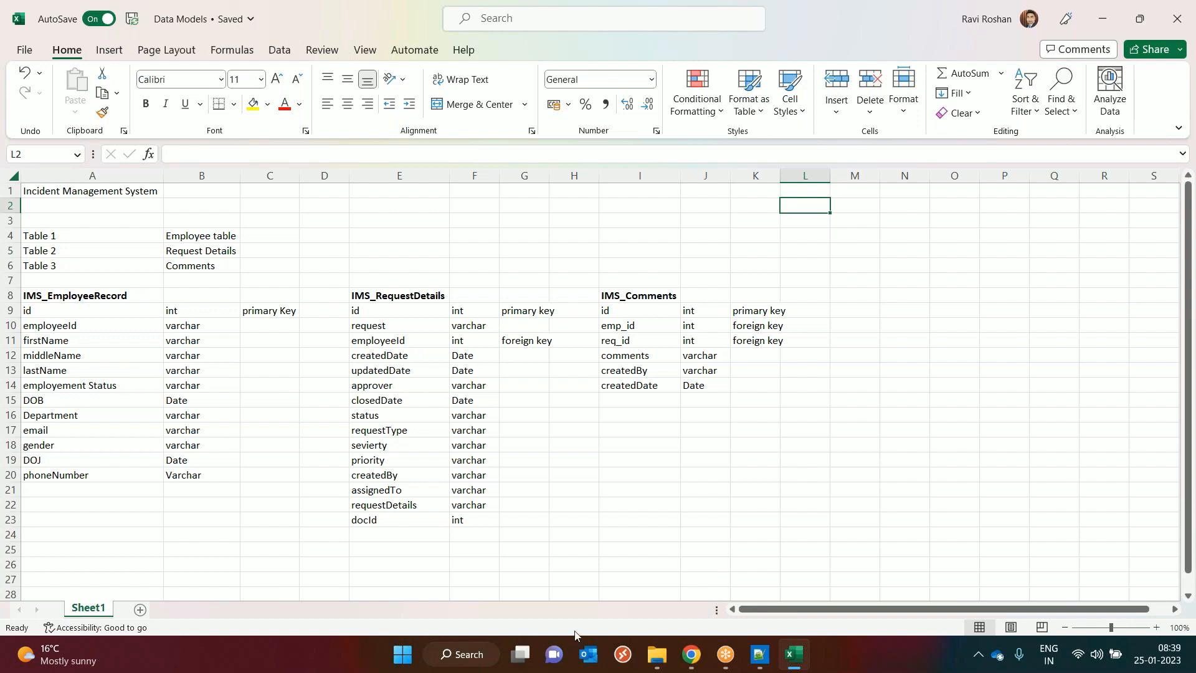
- Switch to Chrome and close the two Appian Community tabs, keeping only the Appian Designer applications page open
click(691, 654)
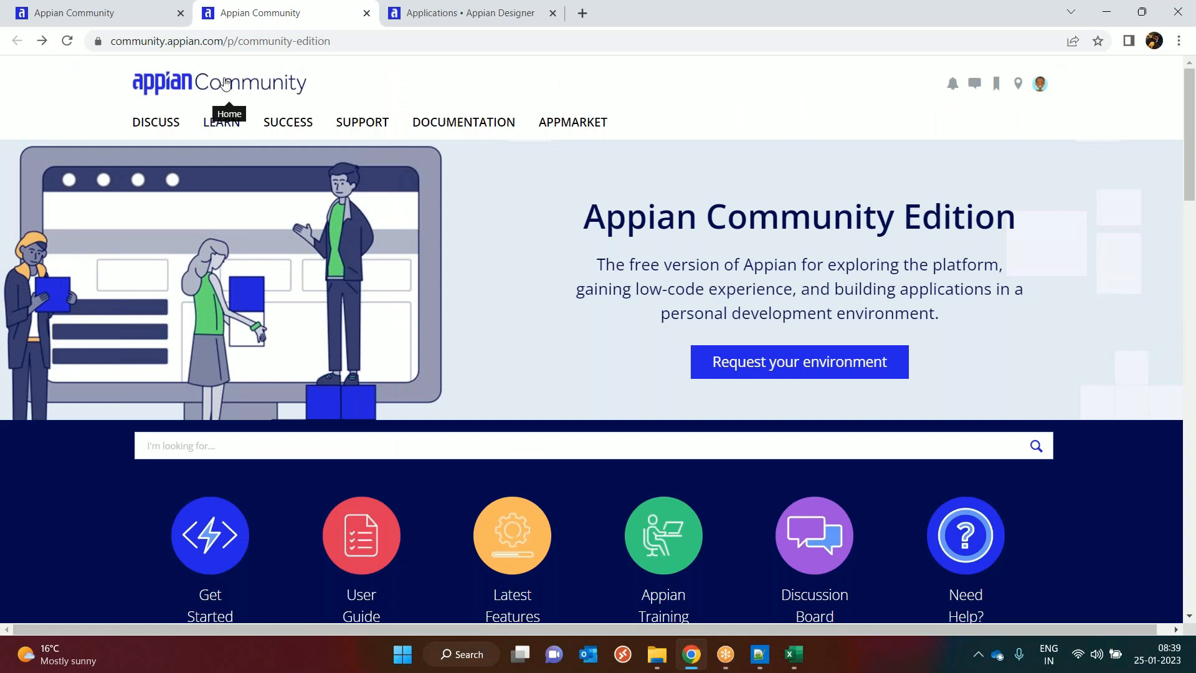
click(85, 13)
click(285, 22)
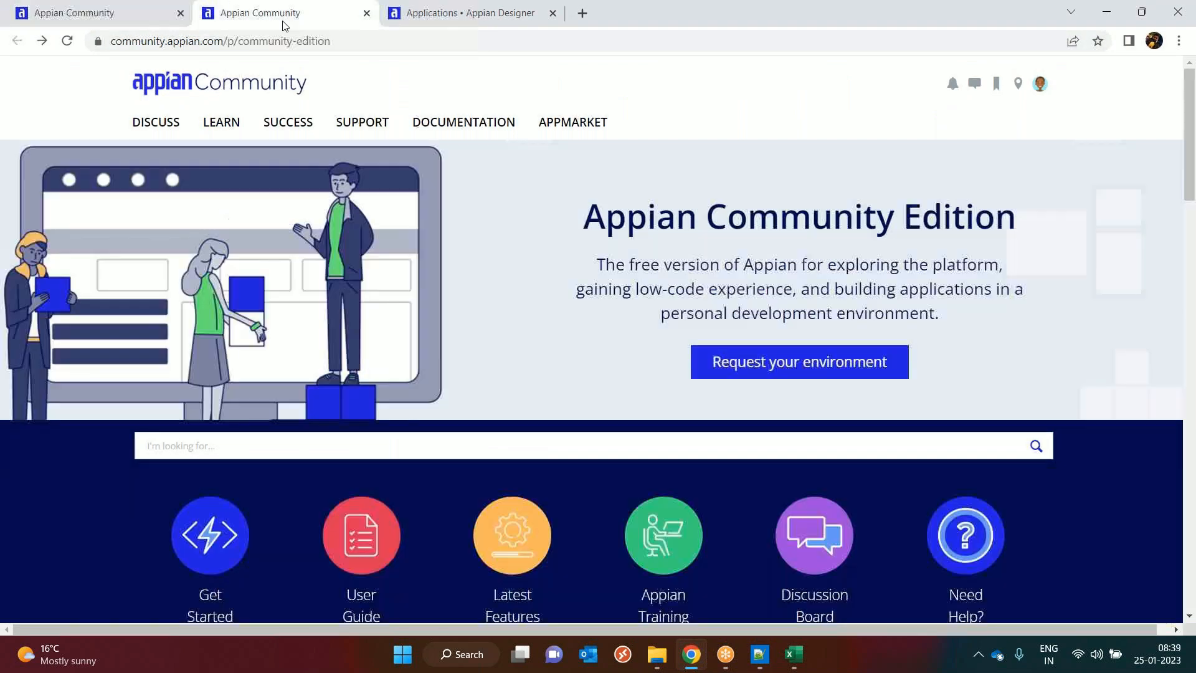
click(366, 13)
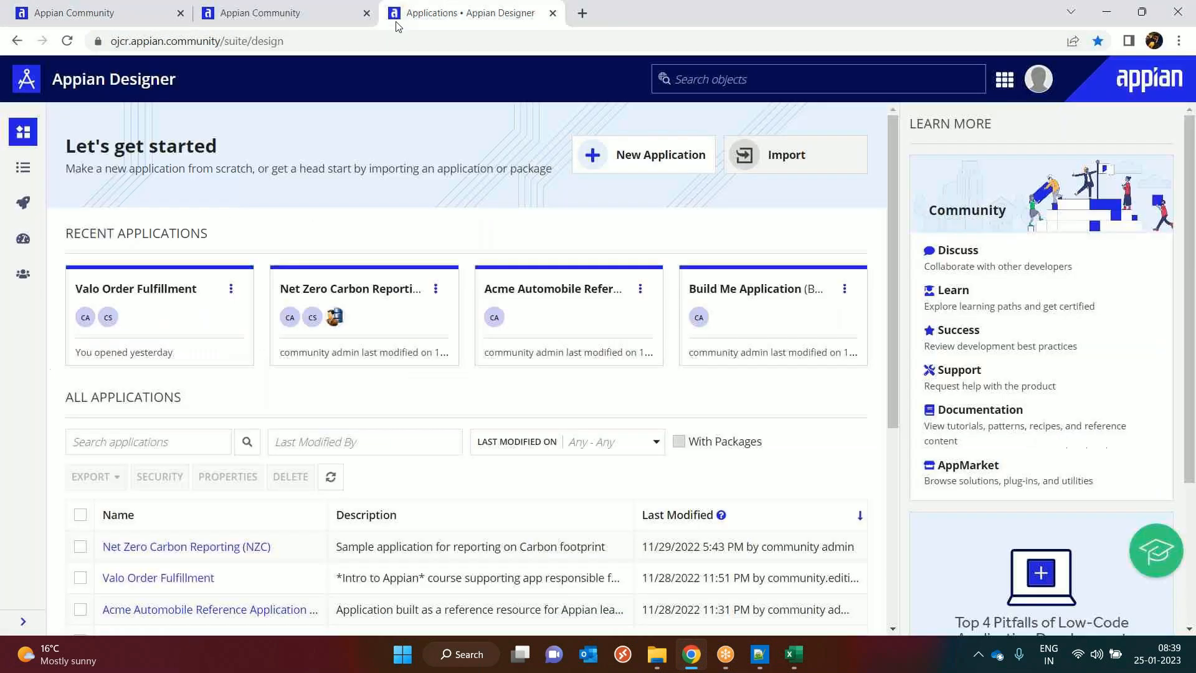
click(180, 13)
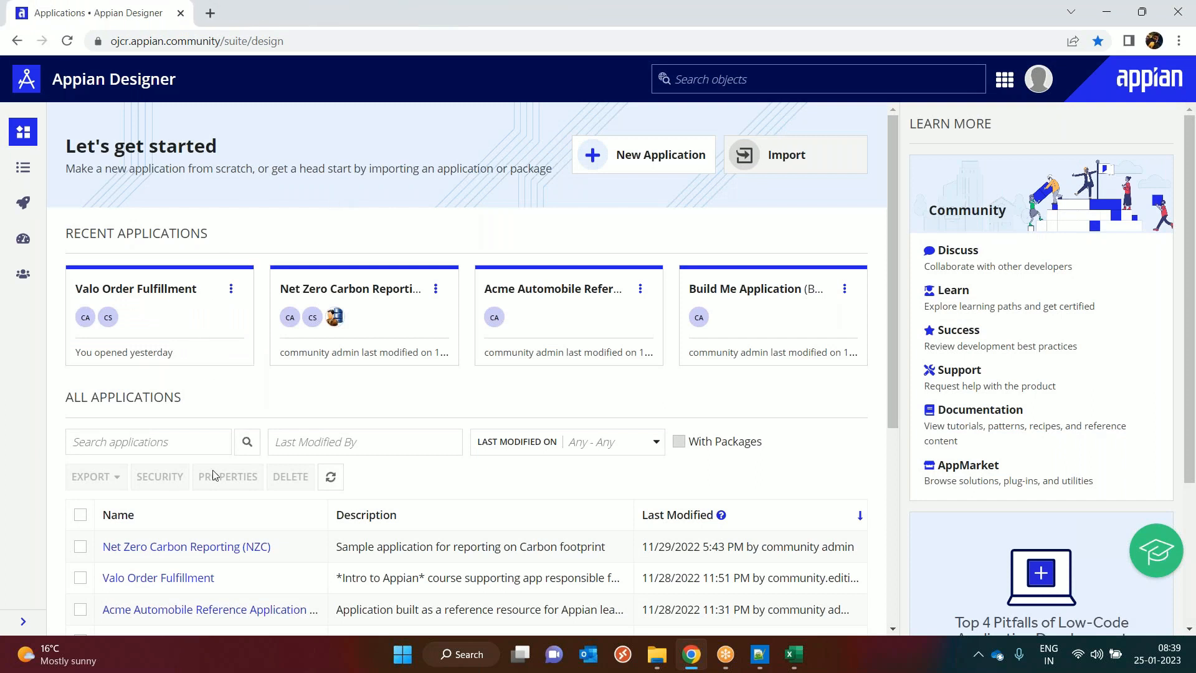
- Start a new Appian application named Incident Management System with the prefix IMS
scroll(214, 476, down, 4)
scroll(211, 506, up, 4)
click(619, 165)
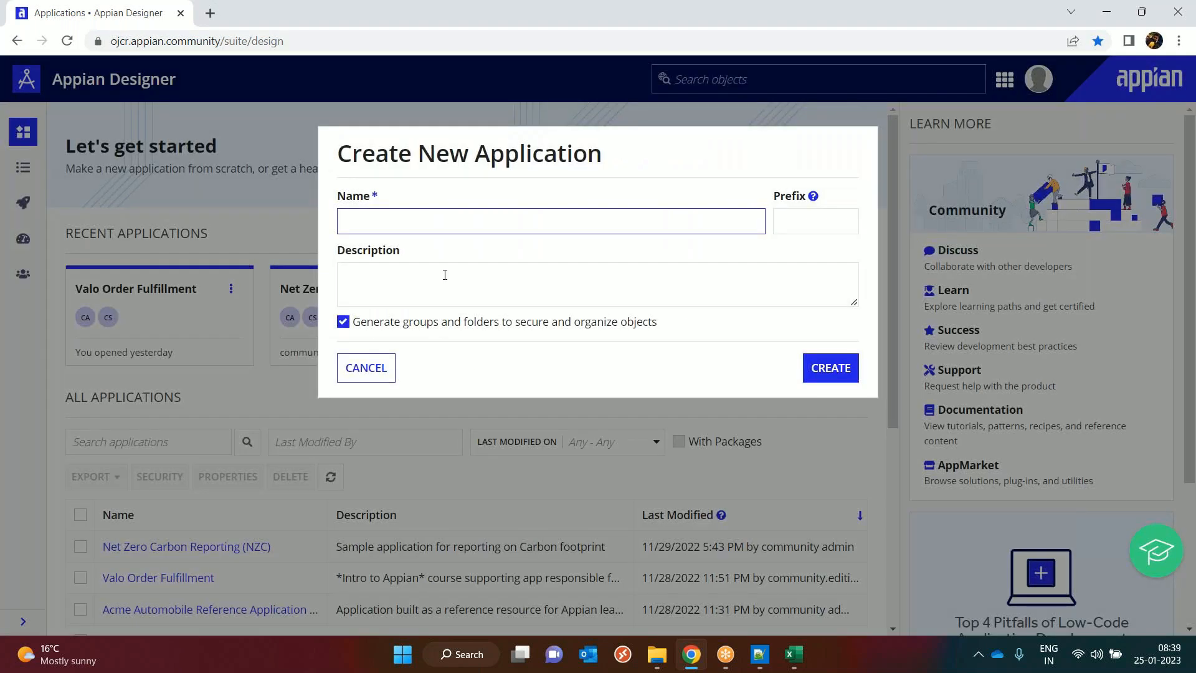
text(Incide)
key(BackSpace)
key(BackSpace)
key(BackSpace)
text(ident Management )
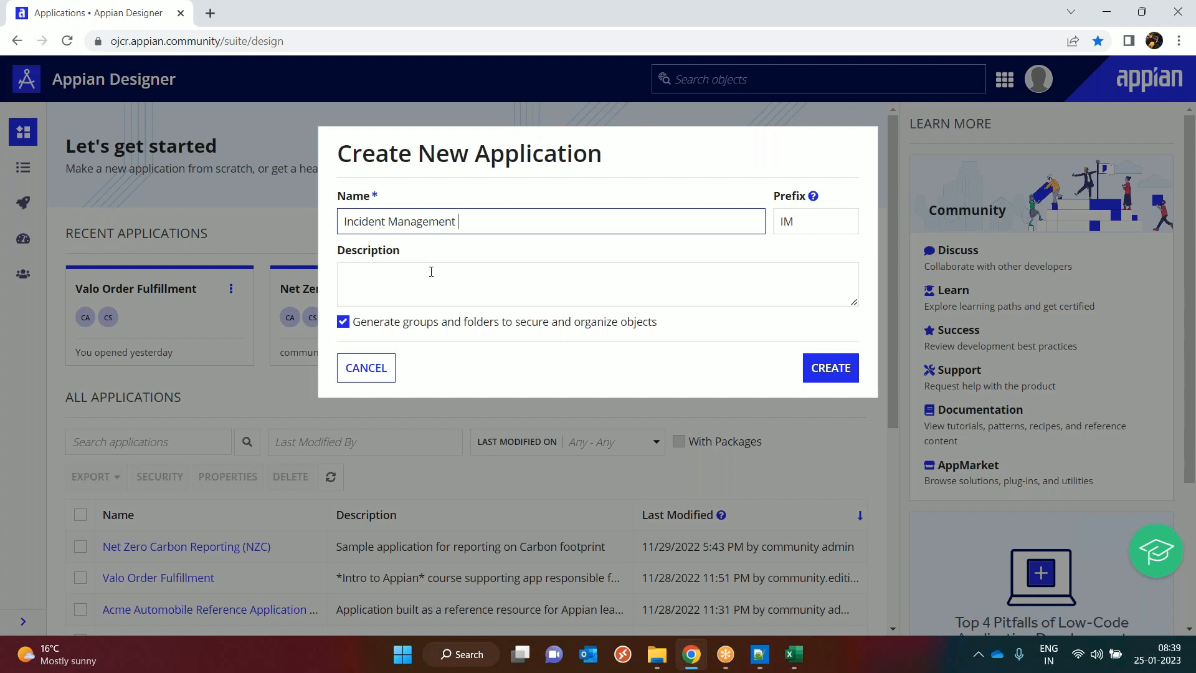
text(System)
click(807, 221)
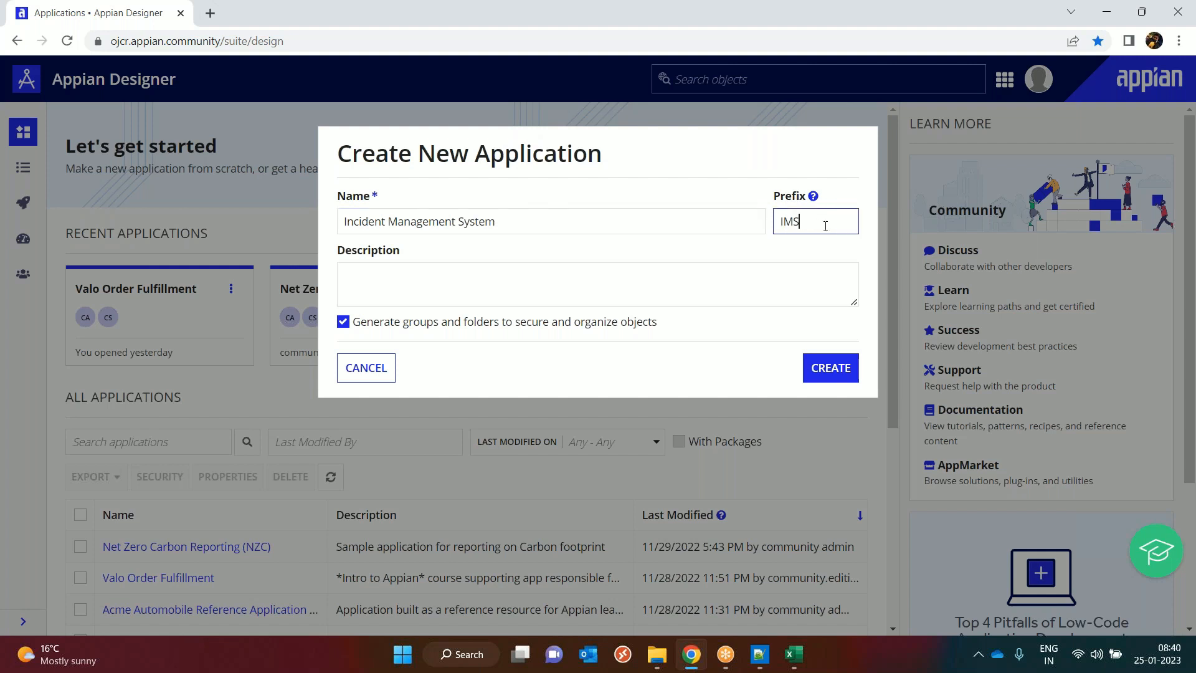
- Enter the application description "This application is for raising a request"
click(675, 290)
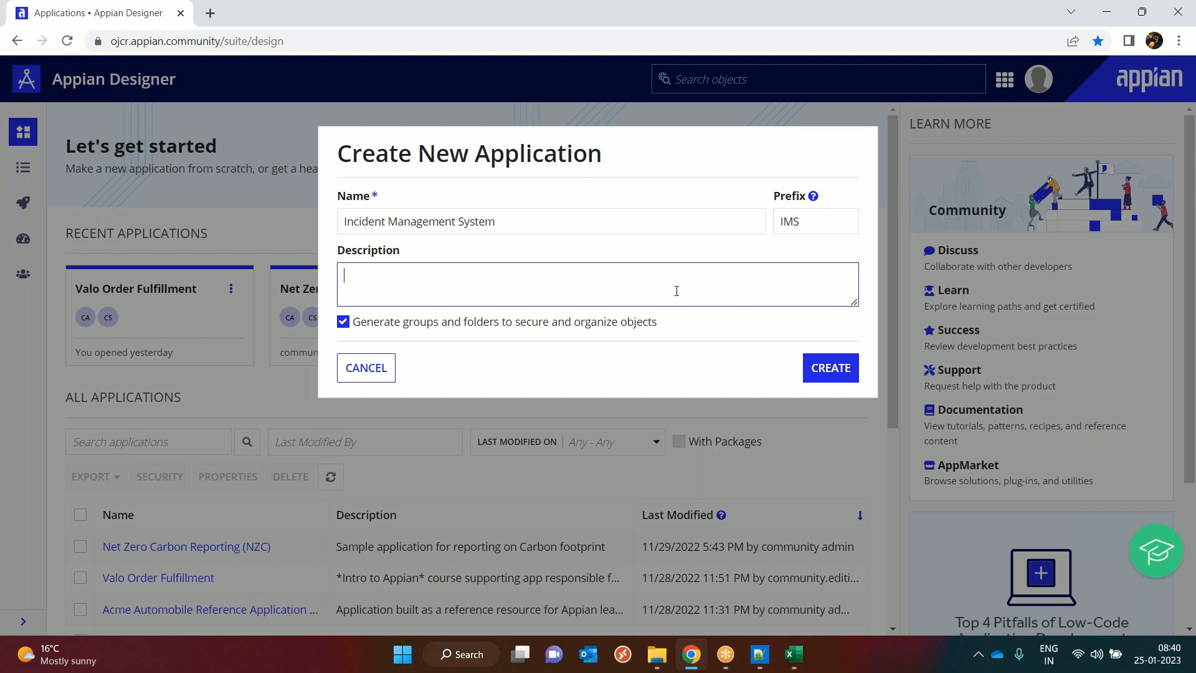
text(This applicatin is for)
click(415, 275)
text(o)
click(492, 274)
text(ras)
key(BackSpace)
text(ising)
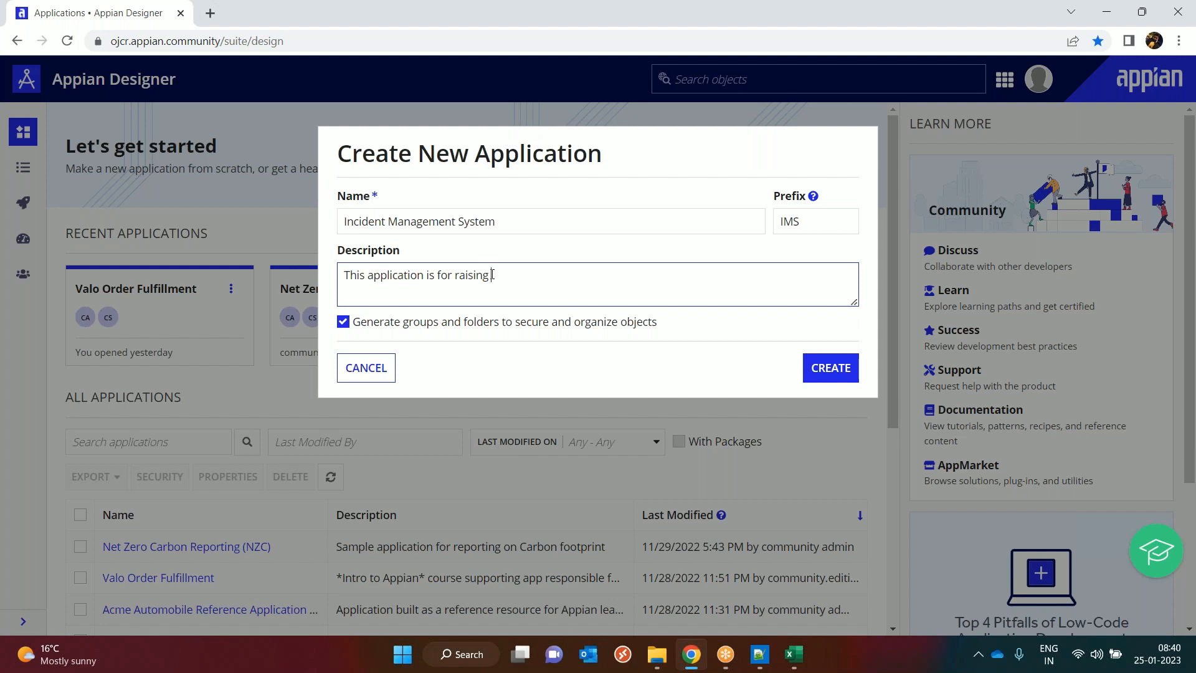
text( a request on syste)
key(BackSpace)
key(BackSpace)
key(BackSpace)
key(BackSpace)
key(BackSpace)
key(BackSpace)
key(BackSpace)
key(BackSpace)
key(BackSpace)
- Create the application with its default security permissions and dismiss the suggestions of what to build
click(842, 371)
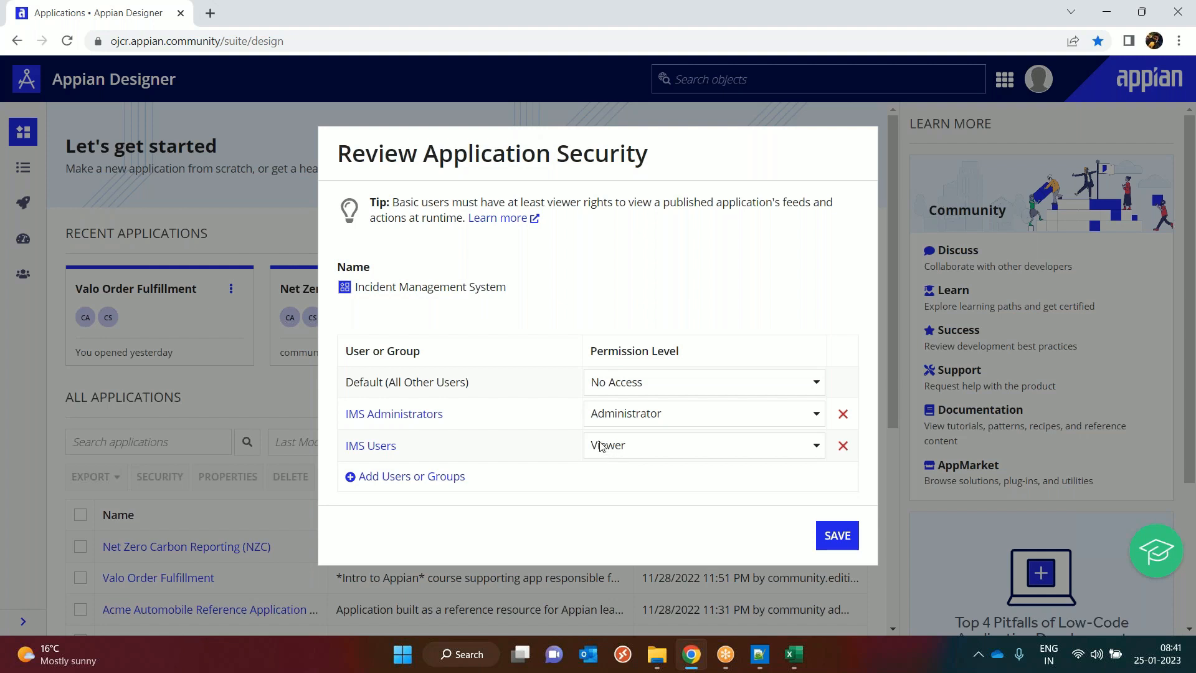
click(832, 540)
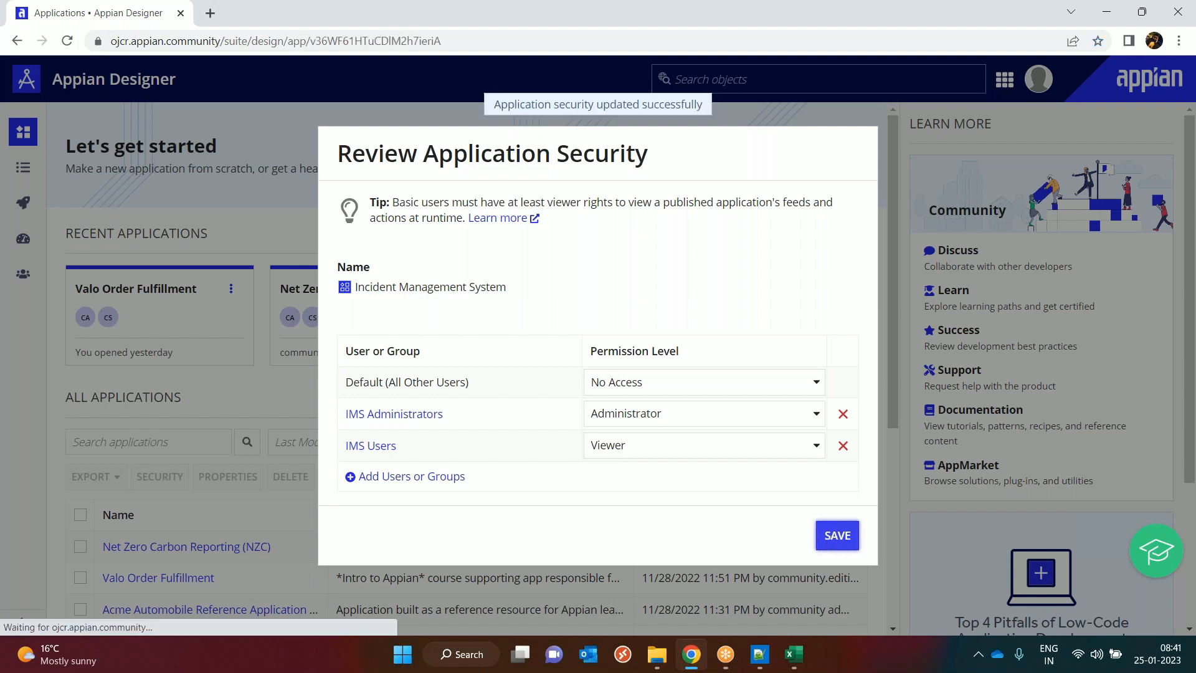
scroll(416, 437, down, 2)
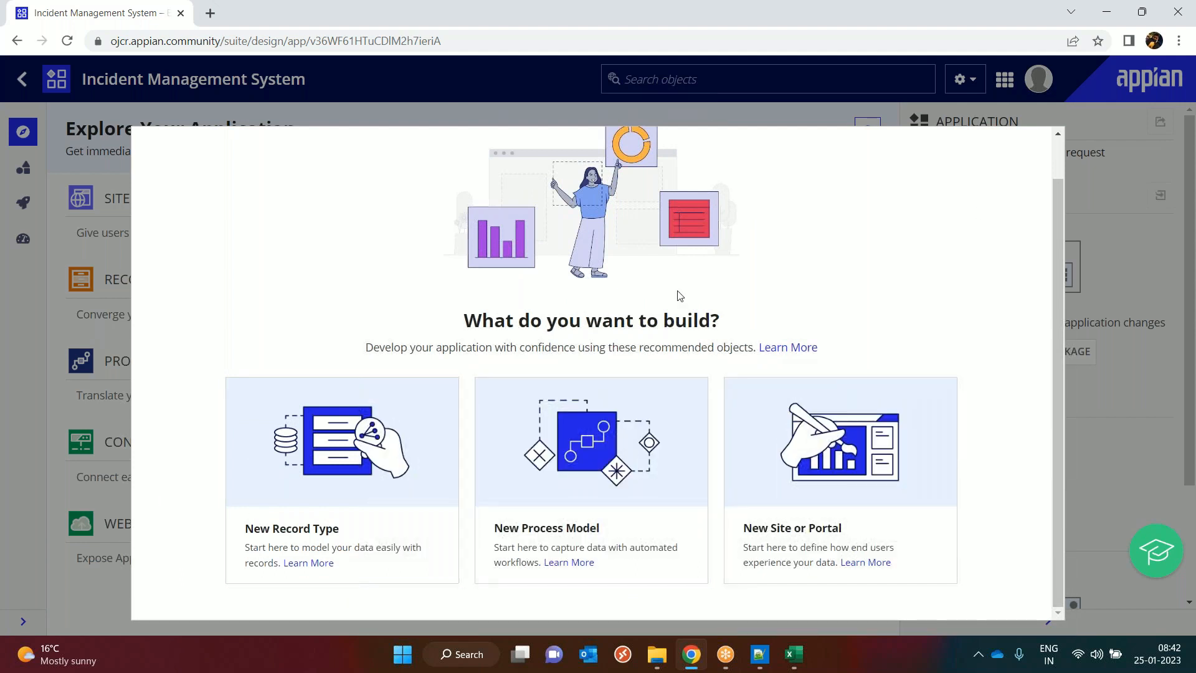
scroll(734, 361, up, 2)
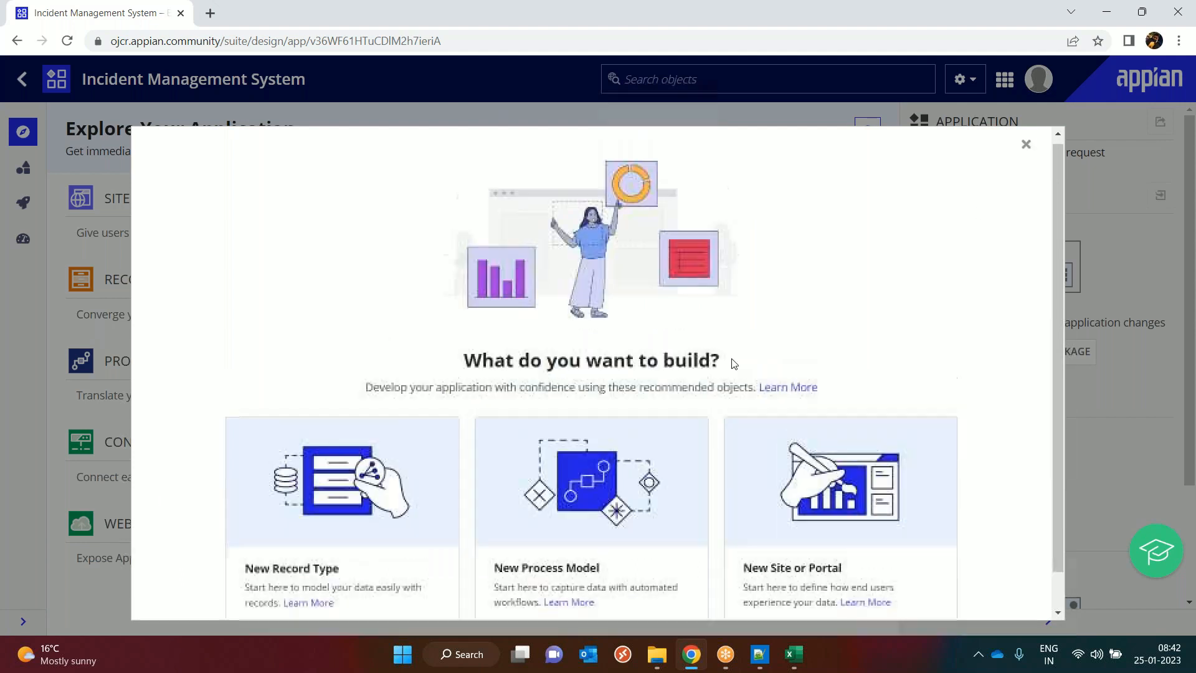
click(1021, 160)
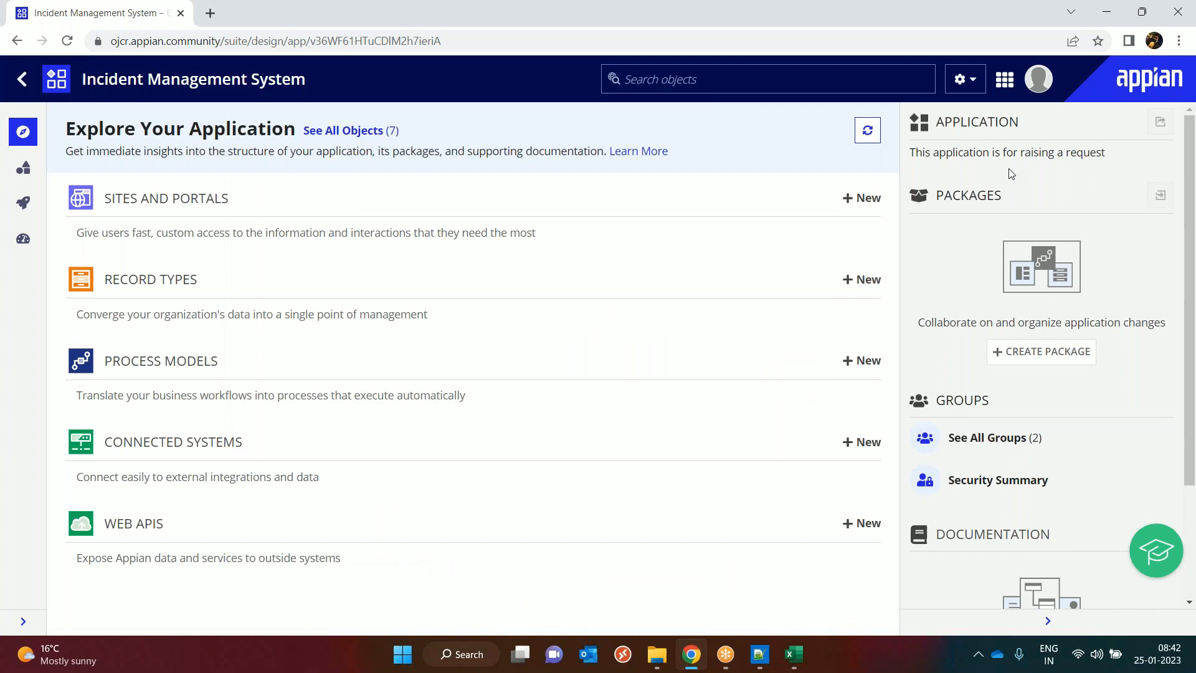
- Look over the new application's objects and check the Incident Management System security settings from the applications list without changing them
click(26, 173)
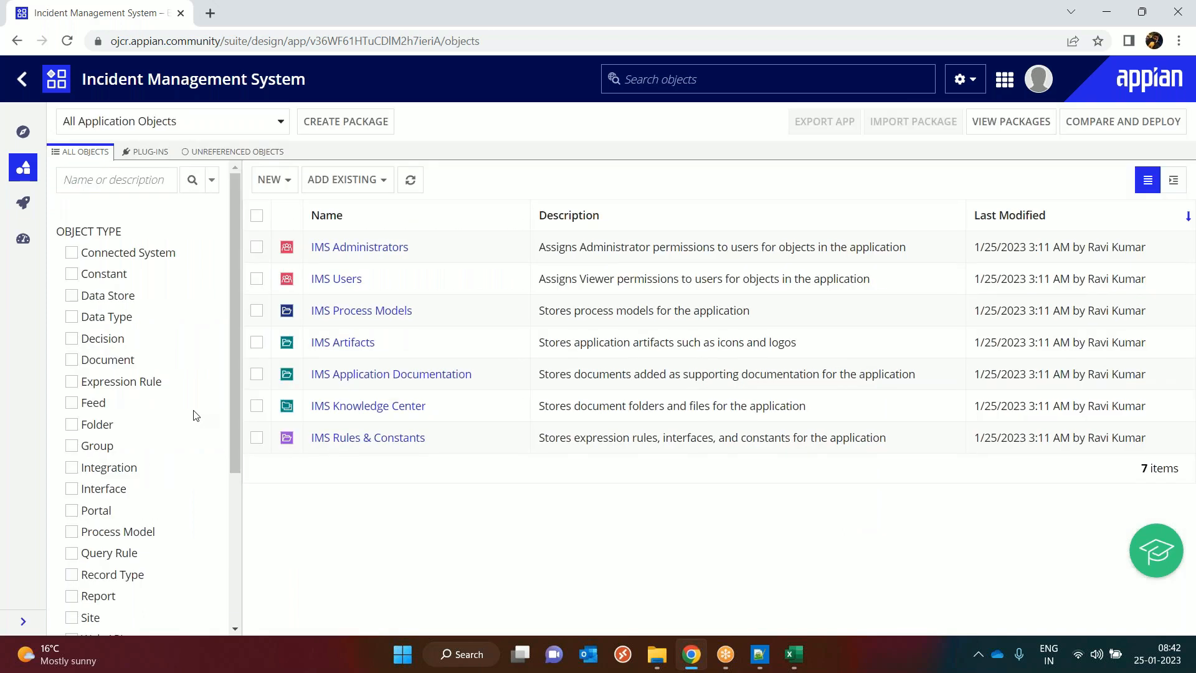
click(20, 84)
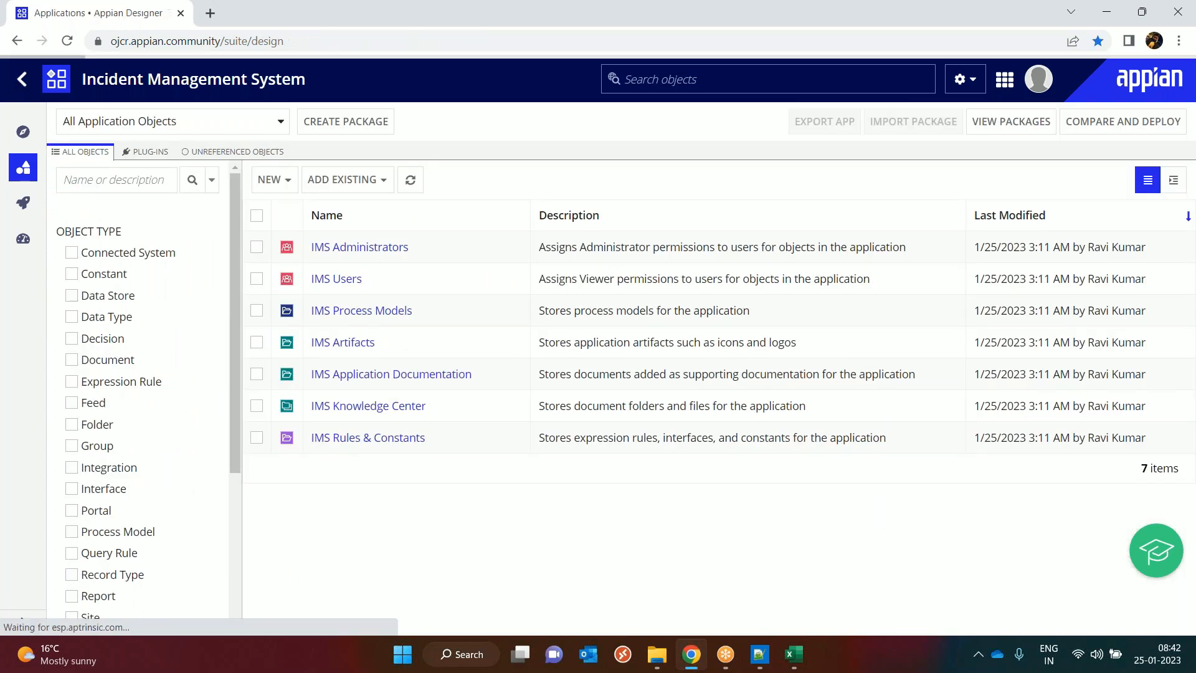
scroll(120, 395, down, 3)
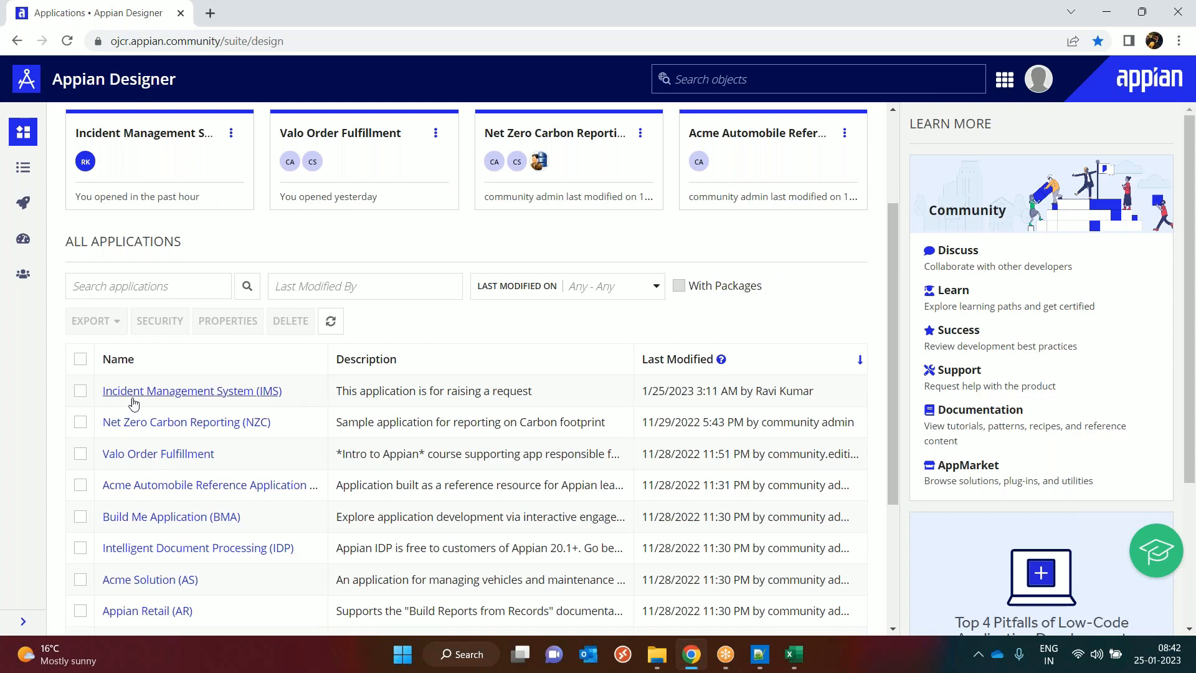
click(80, 390)
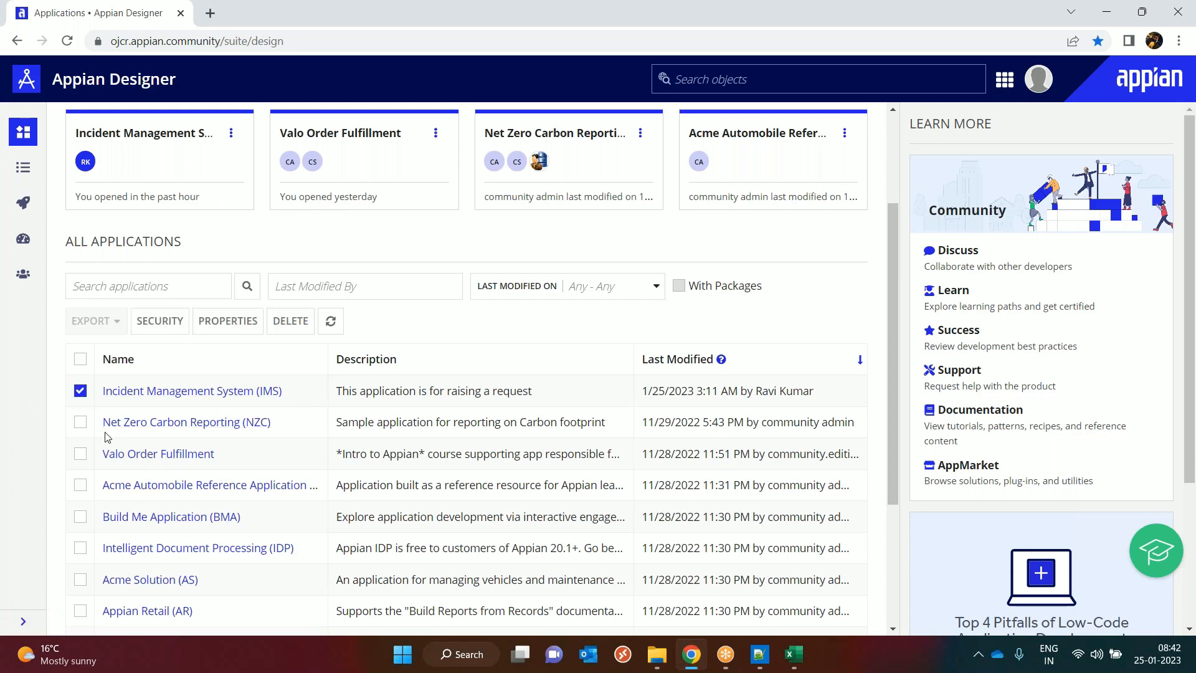
click(159, 321)
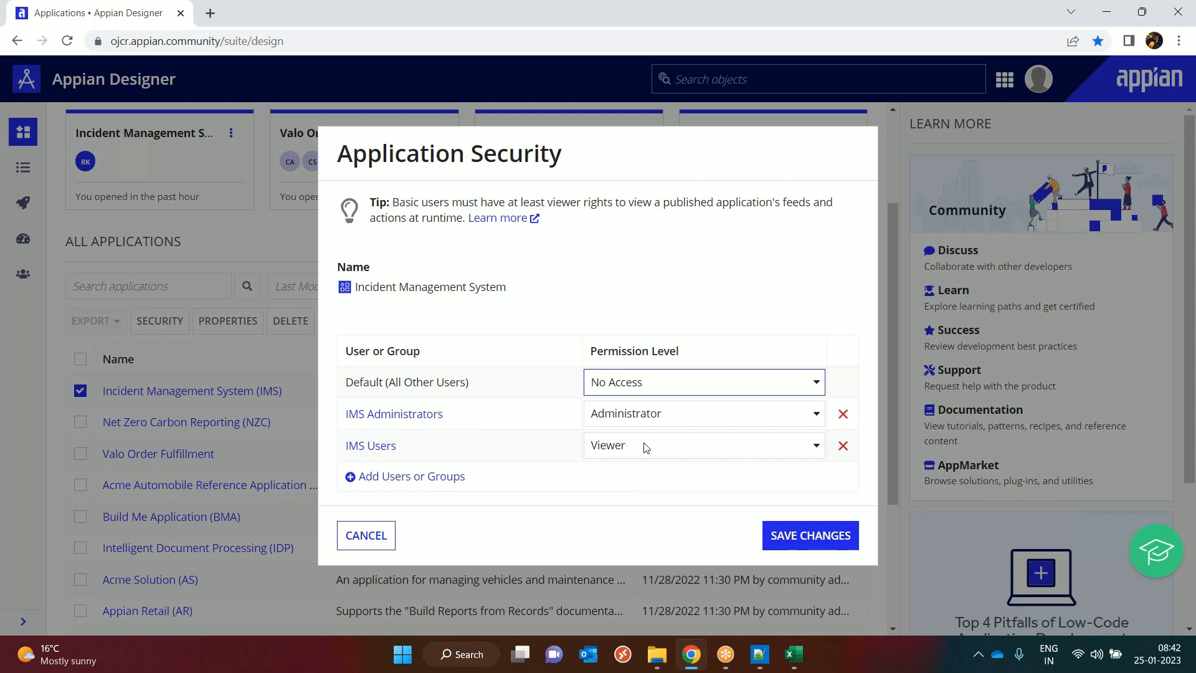
click(360, 537)
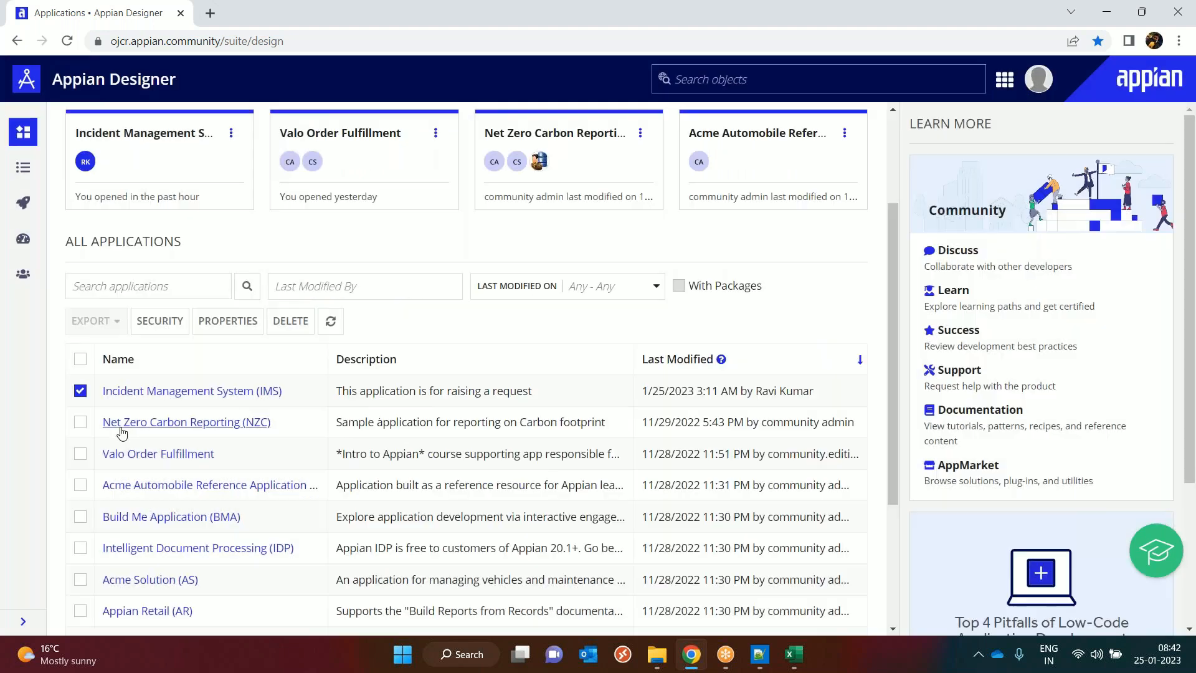
- Open the Incident Management System application and view the dependents of the IMS Artifacts folder
click(175, 391)
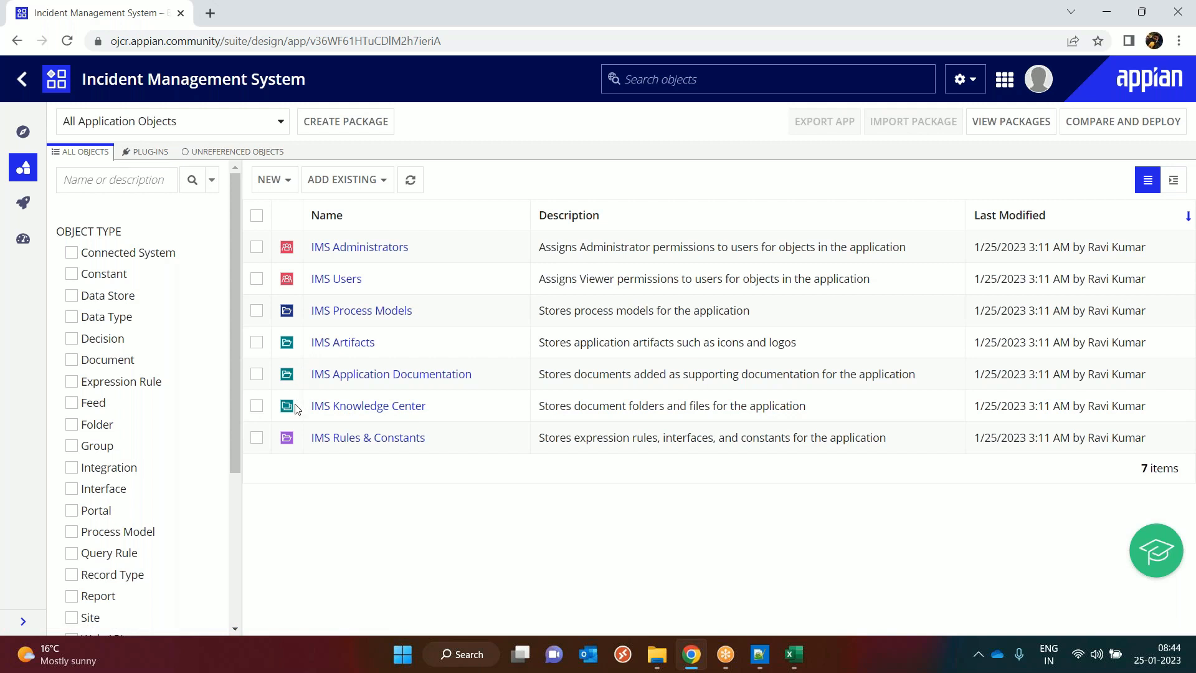
click(257, 345)
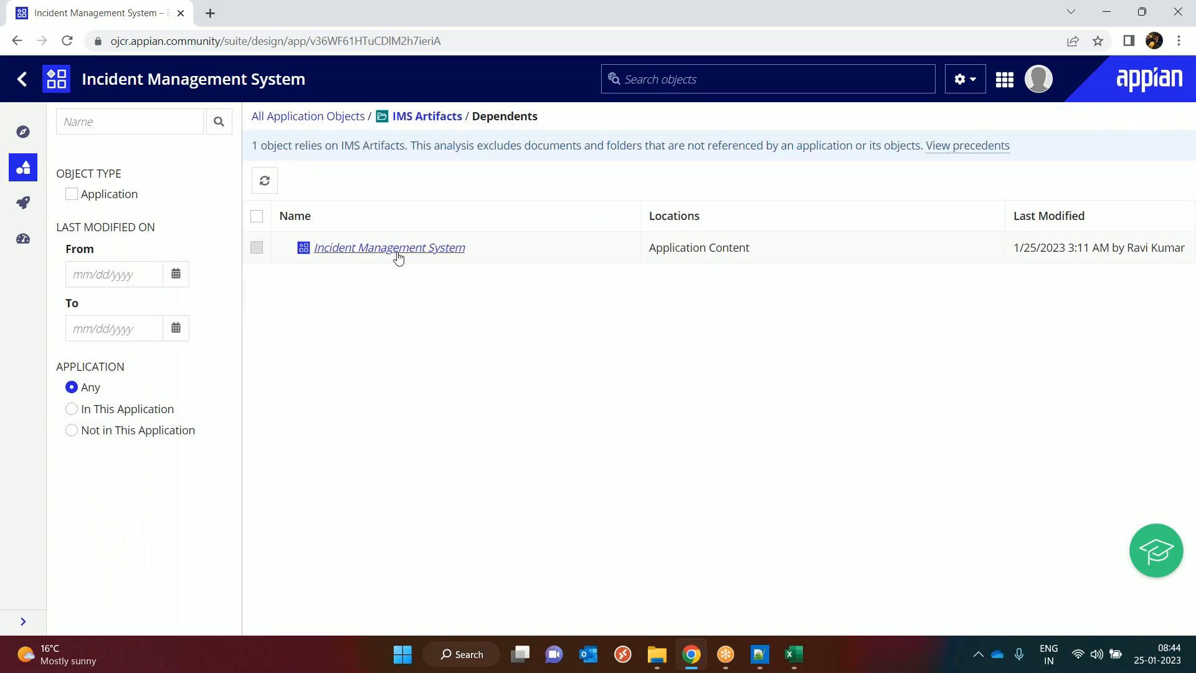
click(319, 117)
click(257, 342)
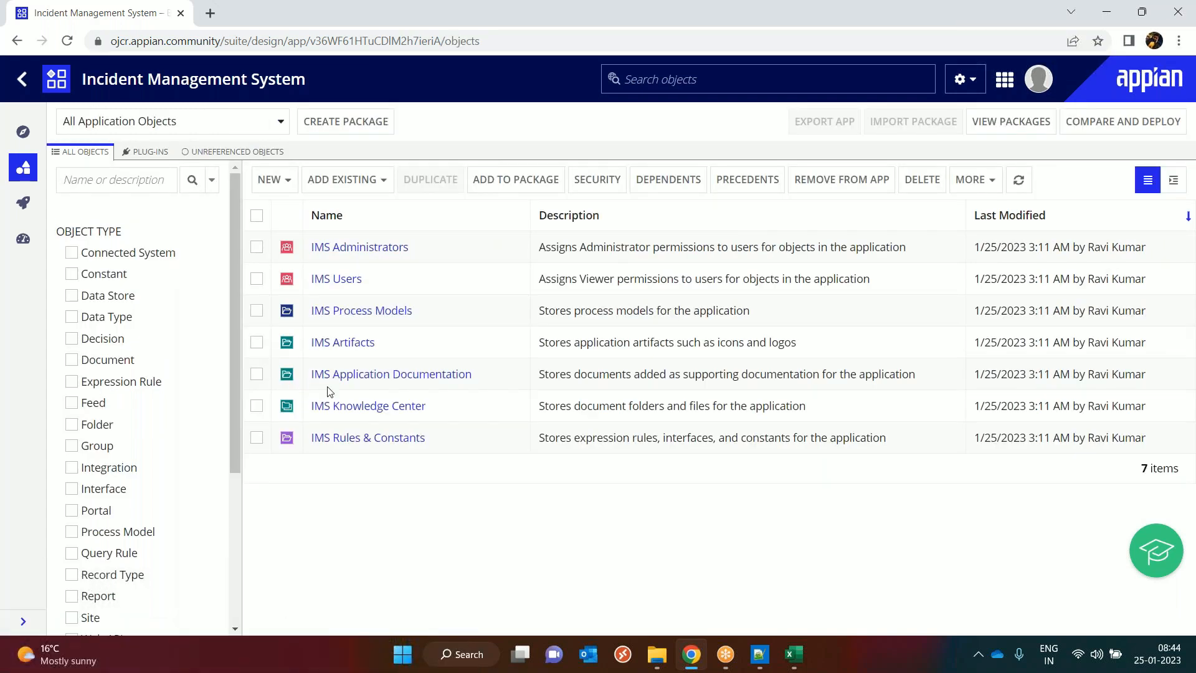
- View the contents of the IMS Knowledge Center and return to all application objects
click(366, 409)
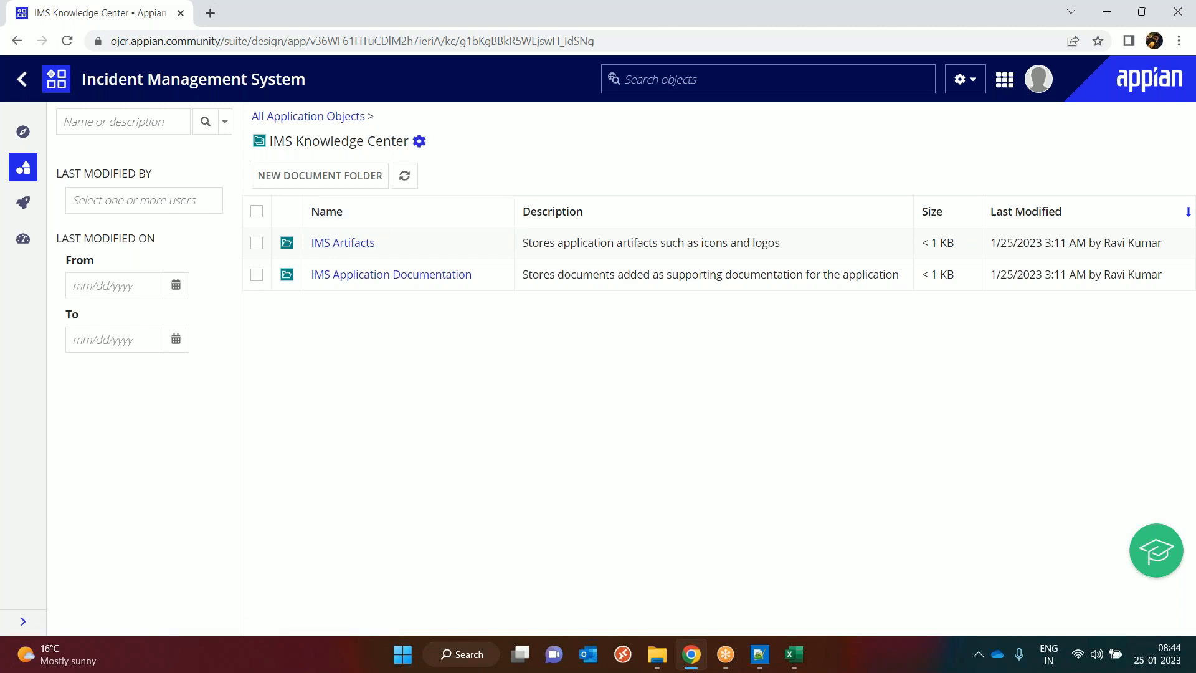
click(274, 117)
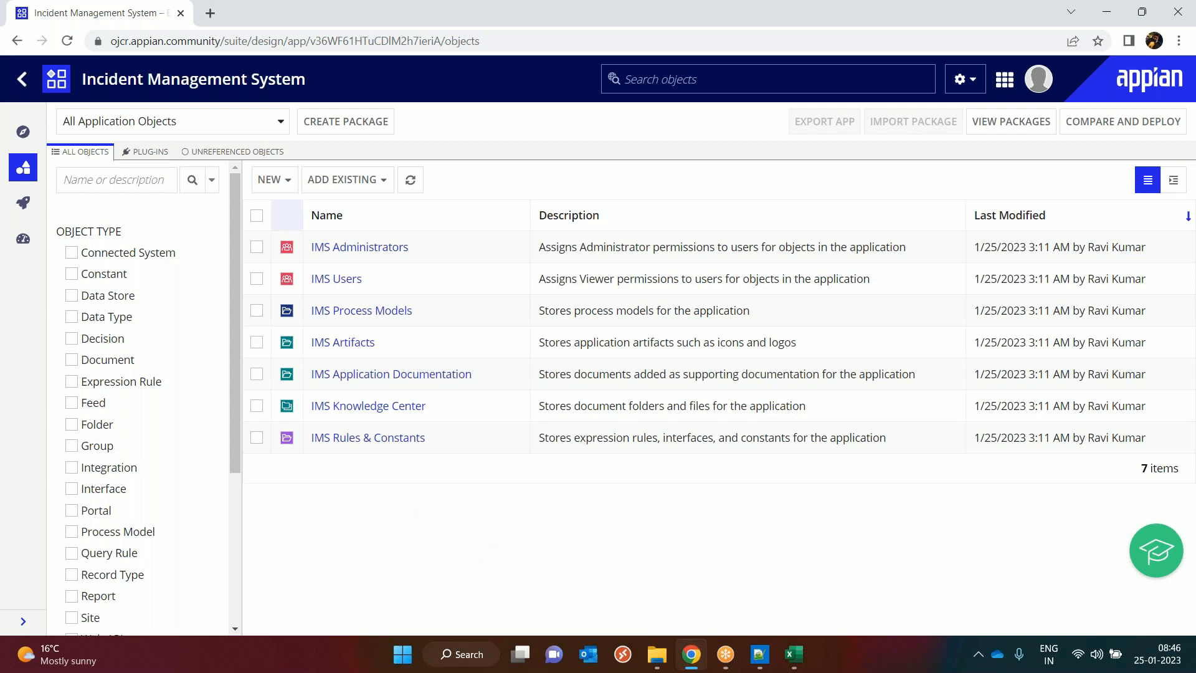
- Start a new document folder named IMS Templates & Images, with the IMS Knowledge Center as its parent
click(286, 181)
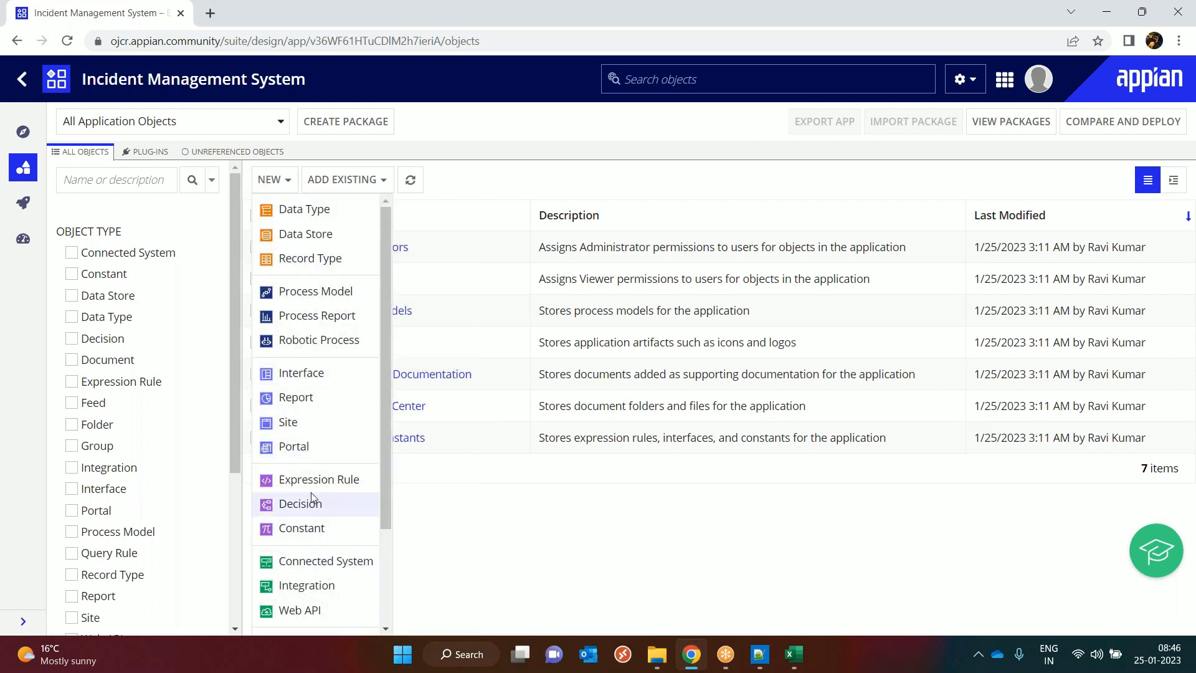
scroll(313, 489, down, 2)
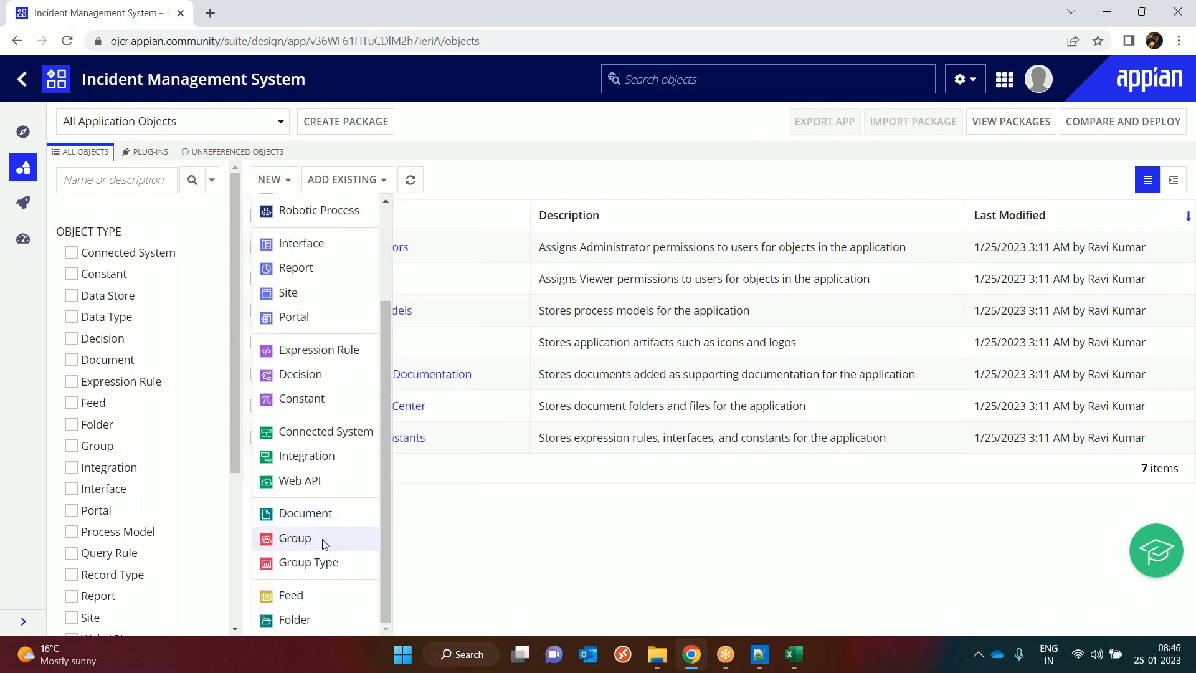
click(299, 619)
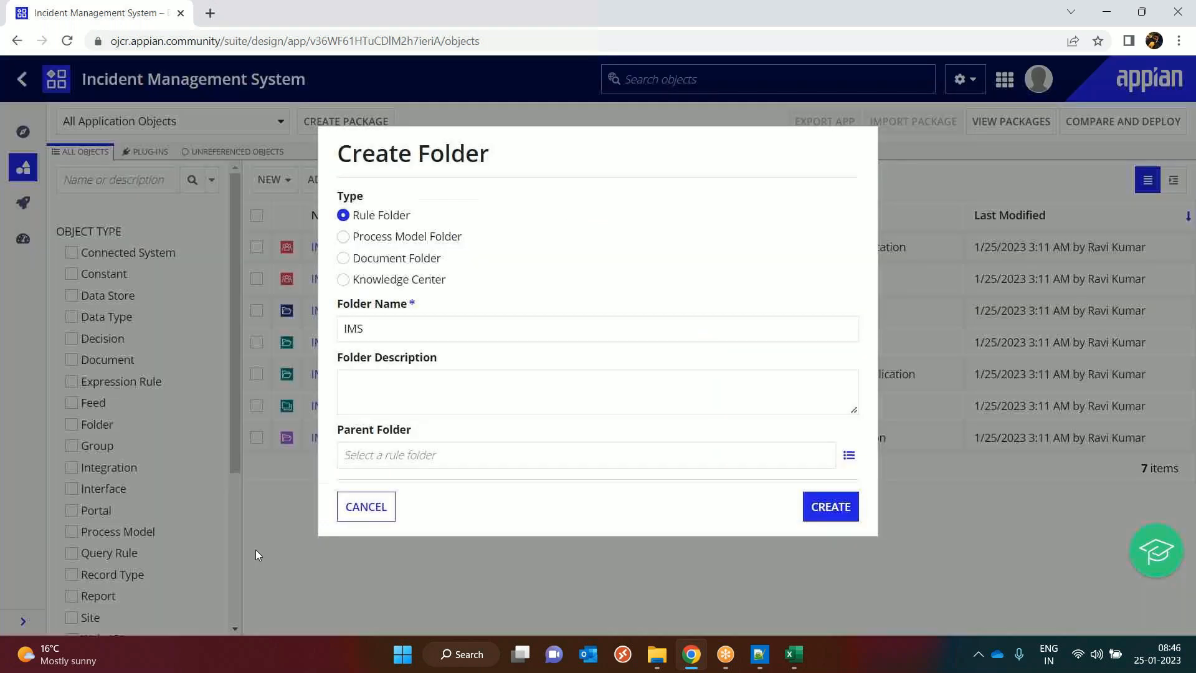
click(448, 335)
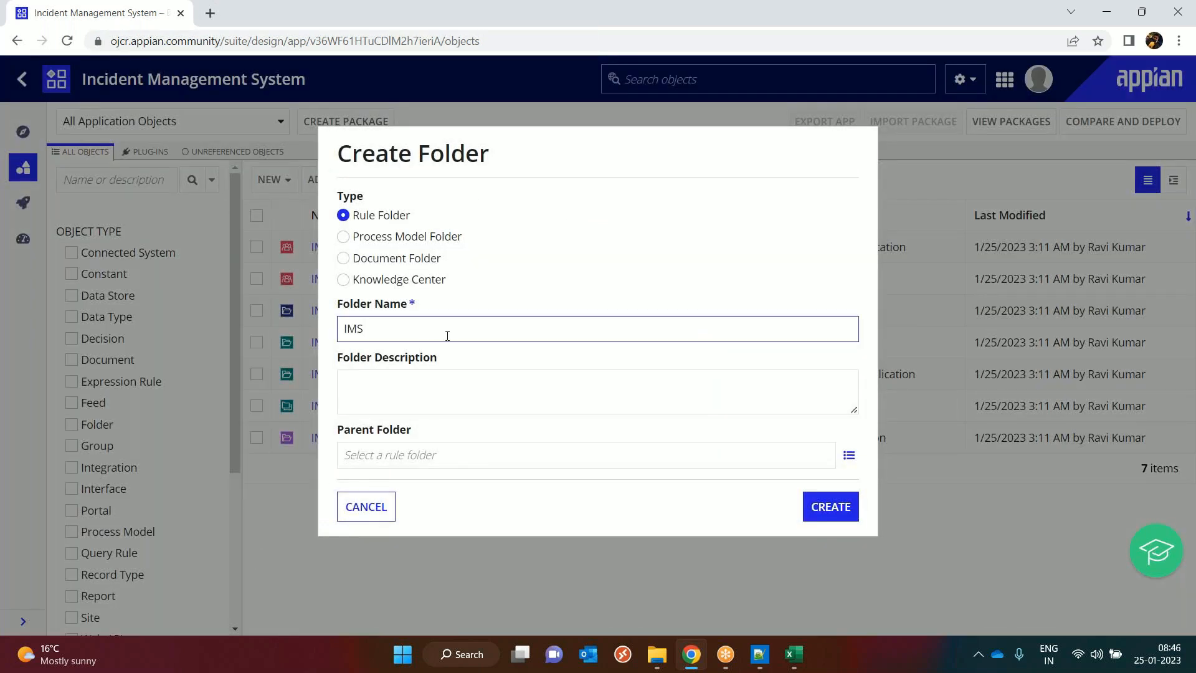
text(Templates & Images)
click(344, 257)
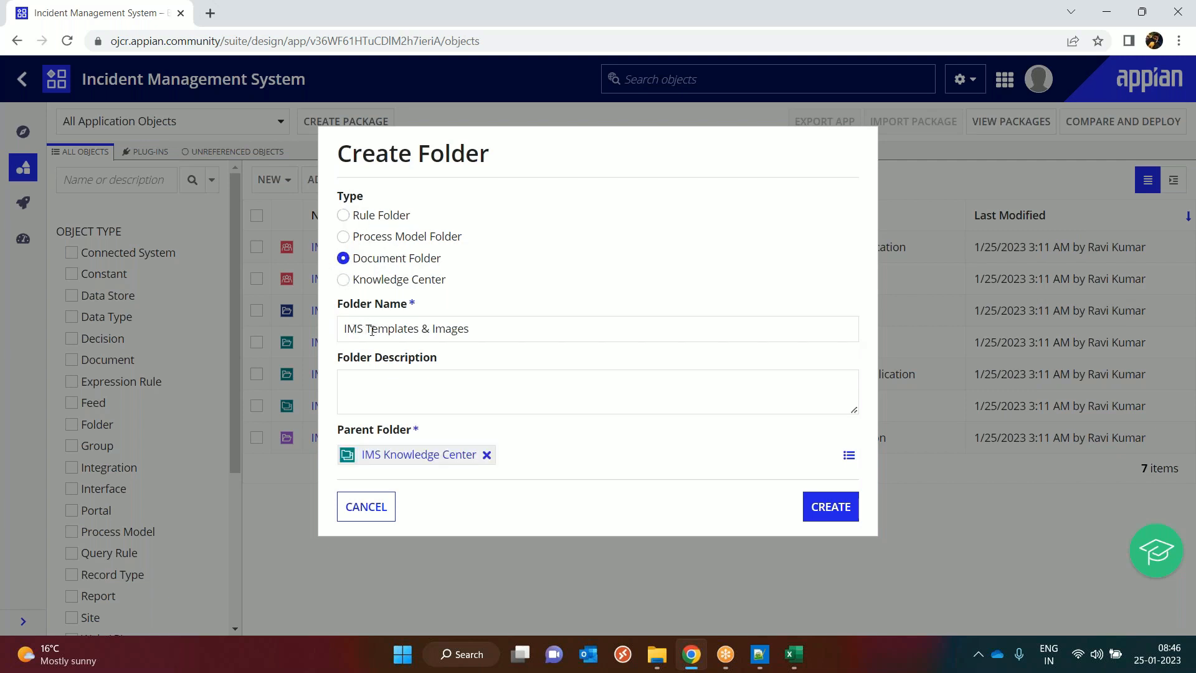
- Describe the folder as "Holds the application related templates and images" and create it
click(420, 378)
text(HOIW)
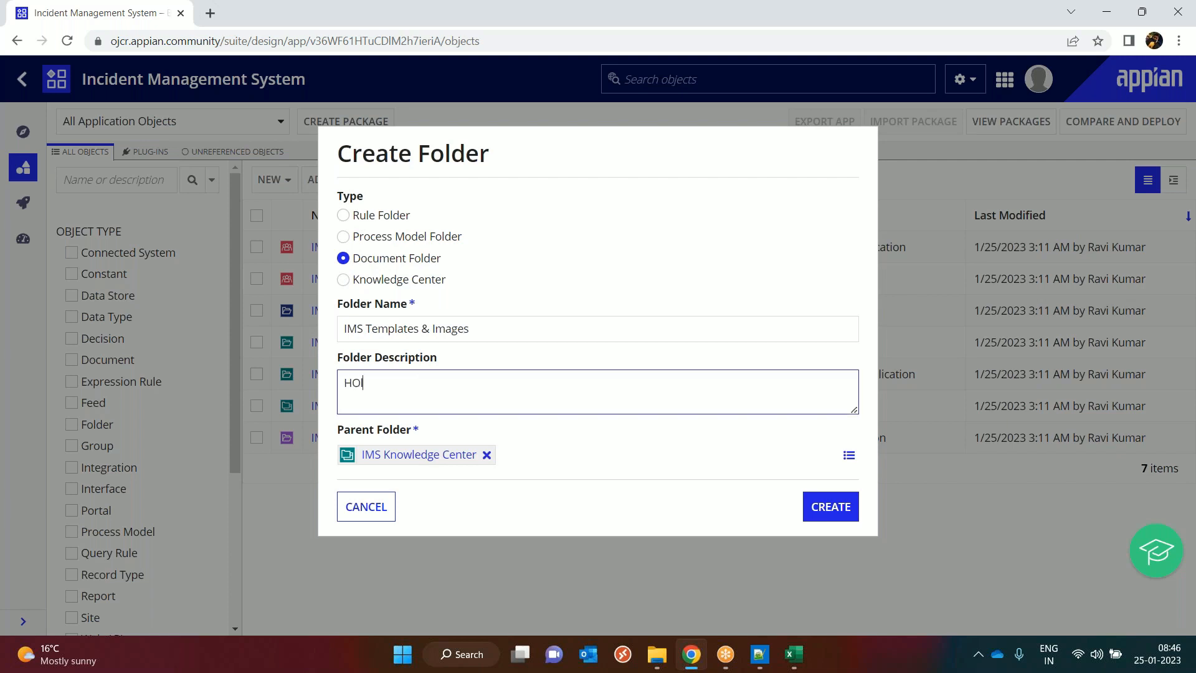
key(BackSpace)
key(BackSpace)
key(BackSpace)
key(BackSpace)
text(olds the )
text(application )
text(templa)
key(BackSpace)
key(BackSpace)
key(BackSpace)
key(BackSpace)
key(BackSpace)
text(relate)
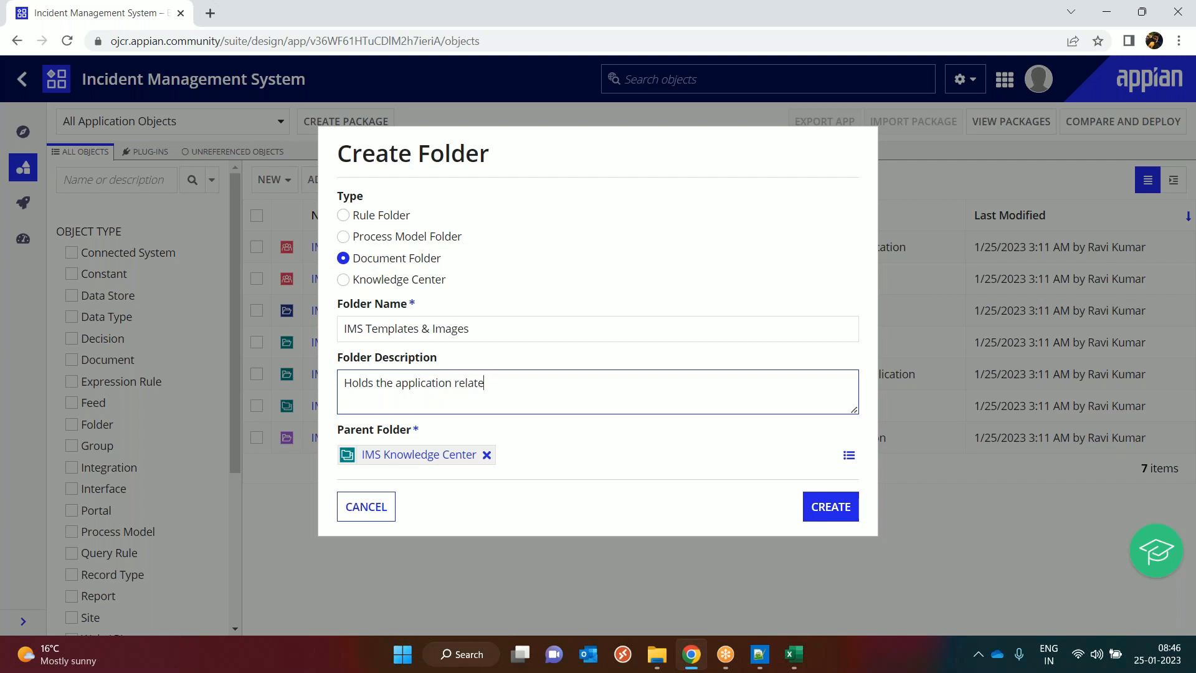
text(d templates and images)
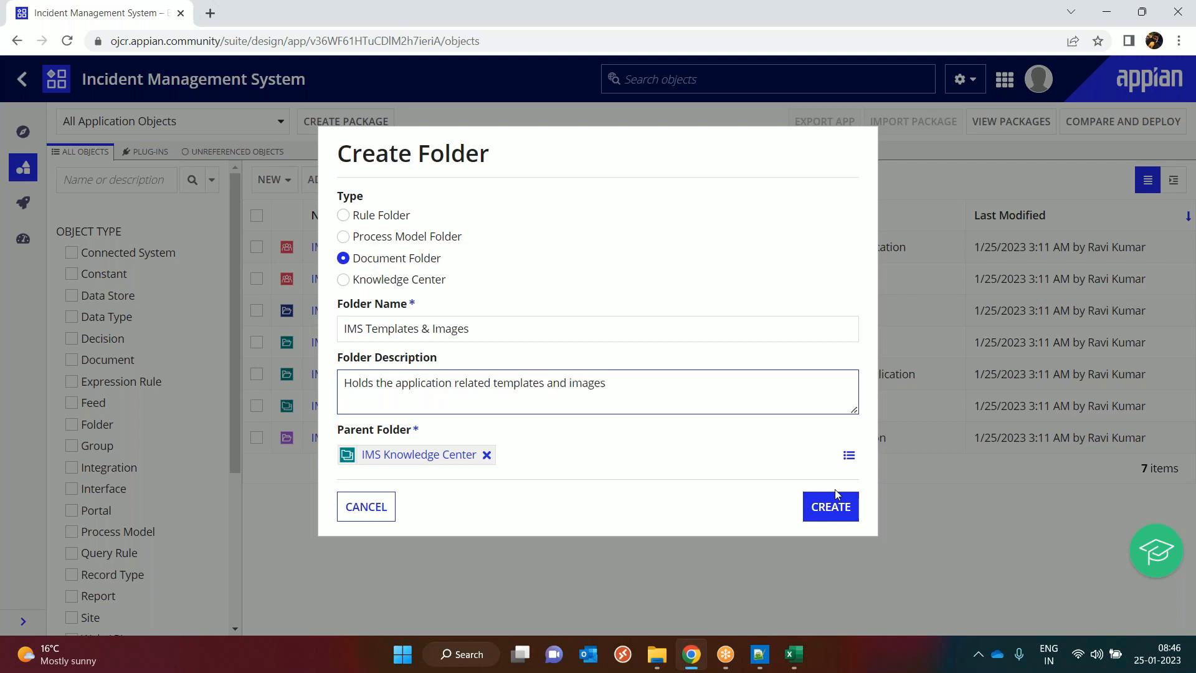
click(844, 508)
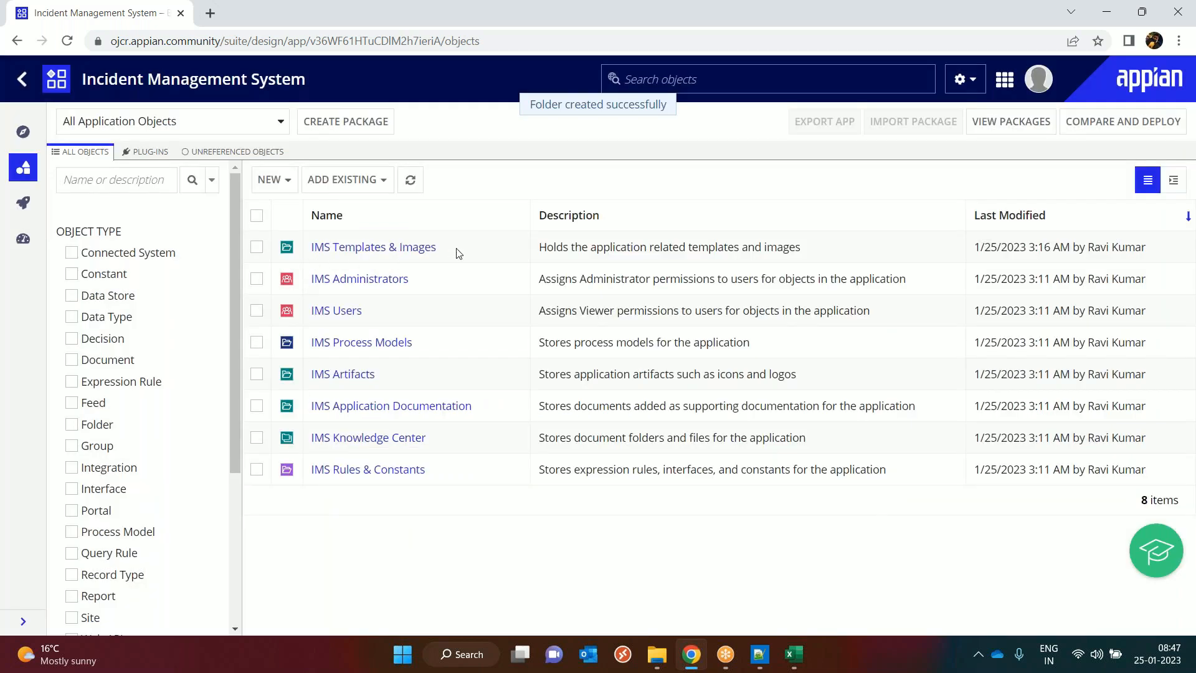
- Check the ID in the IMS Templates & Images folder's properties and close them without changes
click(358, 439)
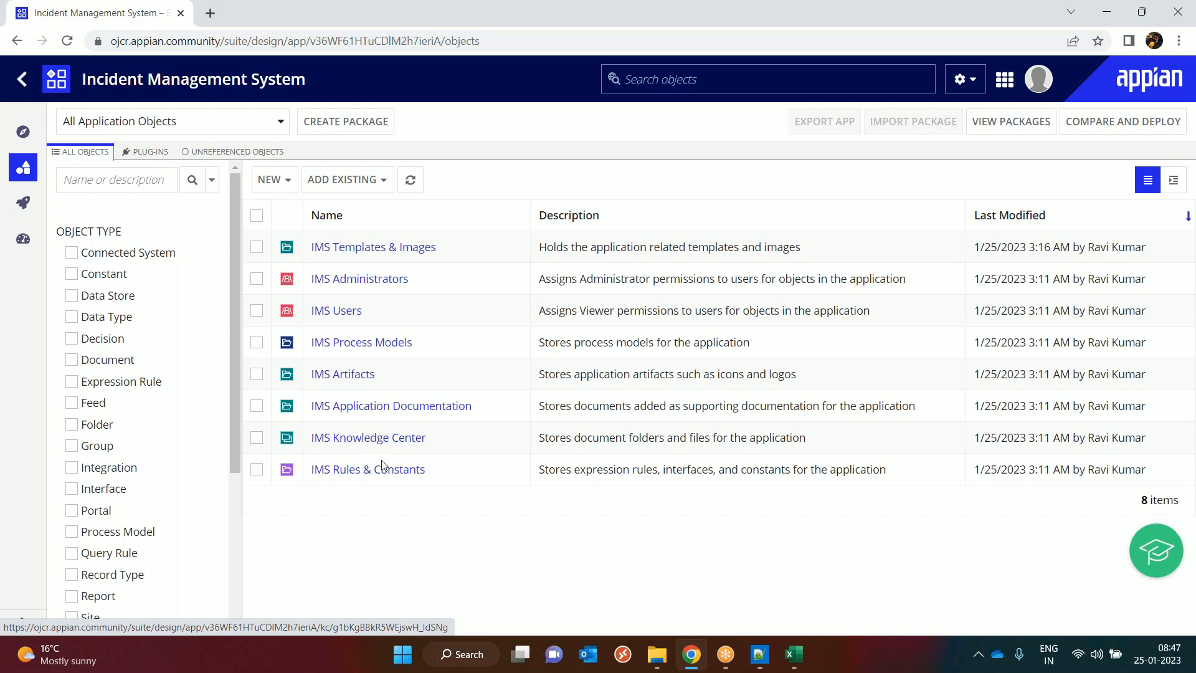
click(257, 247)
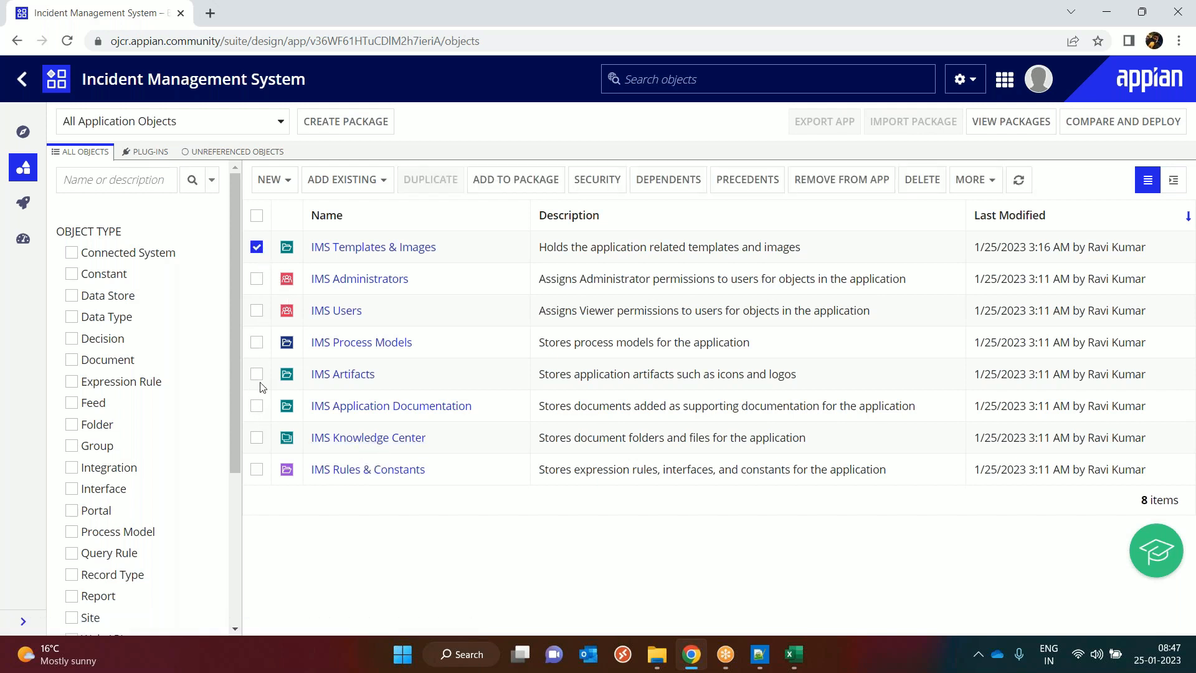
click(969, 187)
click(970, 215)
double_click(618, 258)
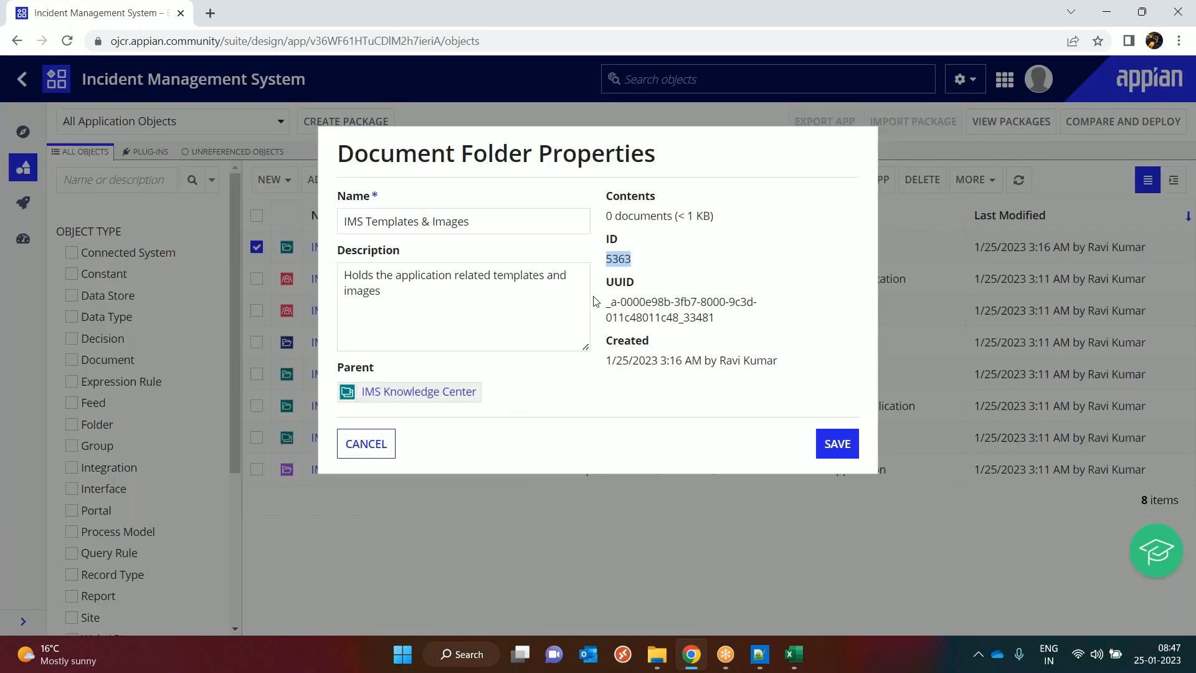
click(374, 443)
click(256, 247)
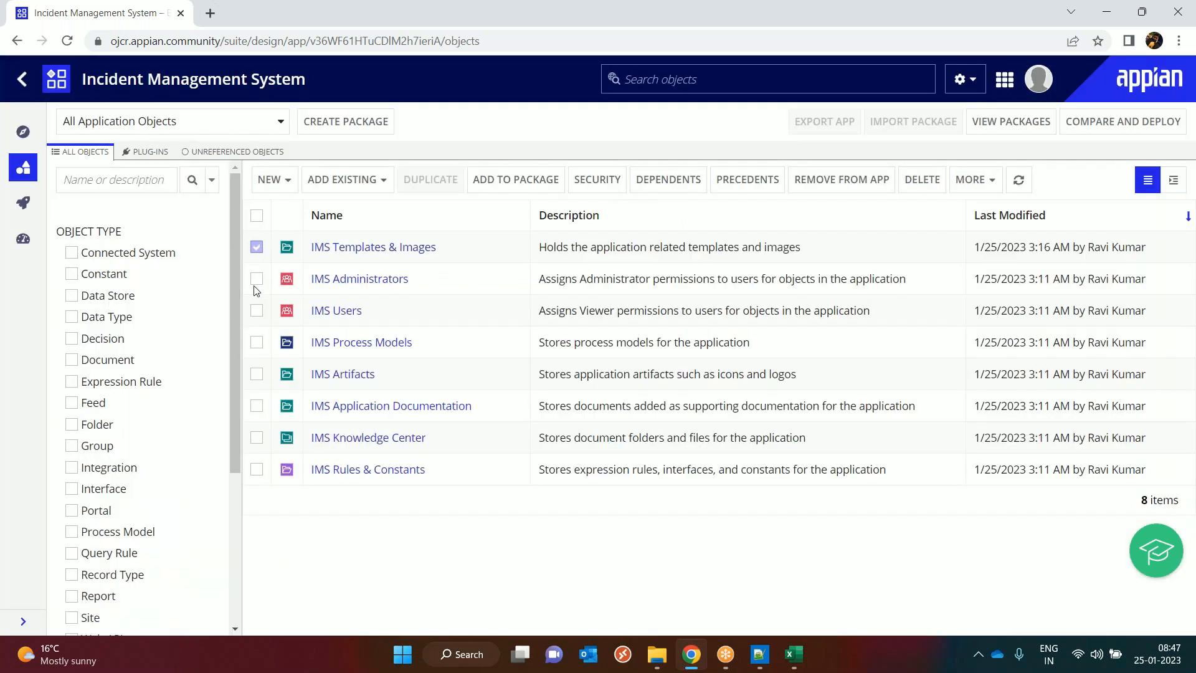
- Check the ID in the IMS Artifacts folder's properties, close them without changes and deselect the folder
click(256, 375)
click(987, 181)
click(973, 206)
double_click(618, 258)
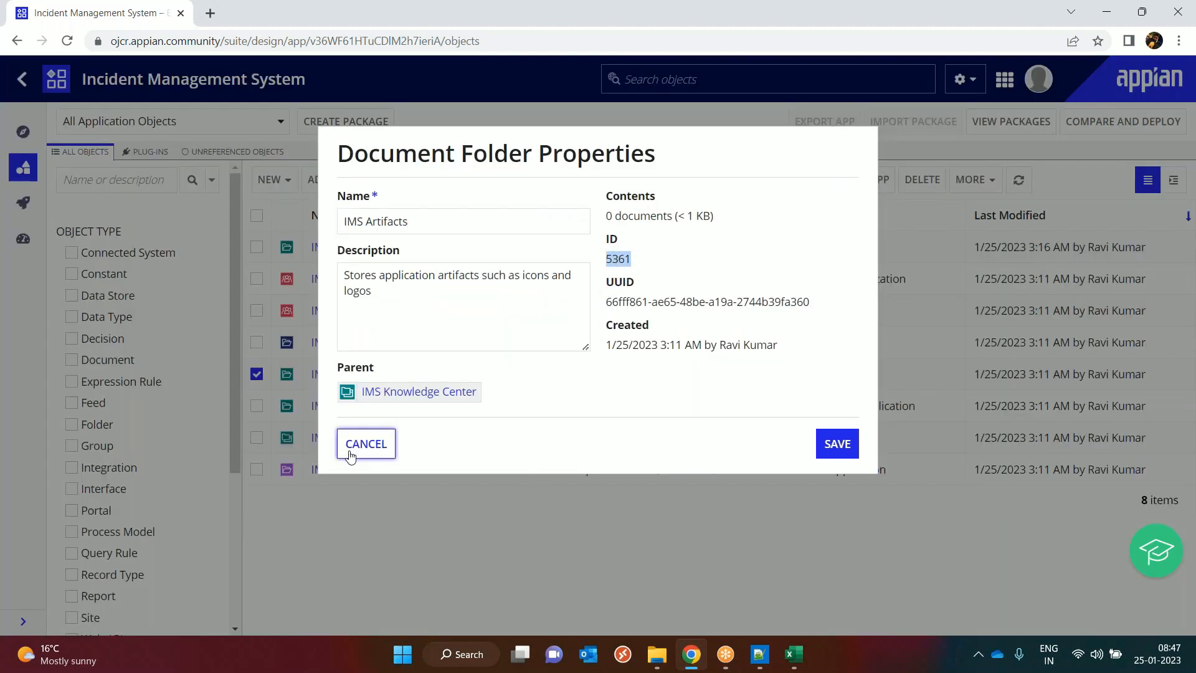
key(Escape)
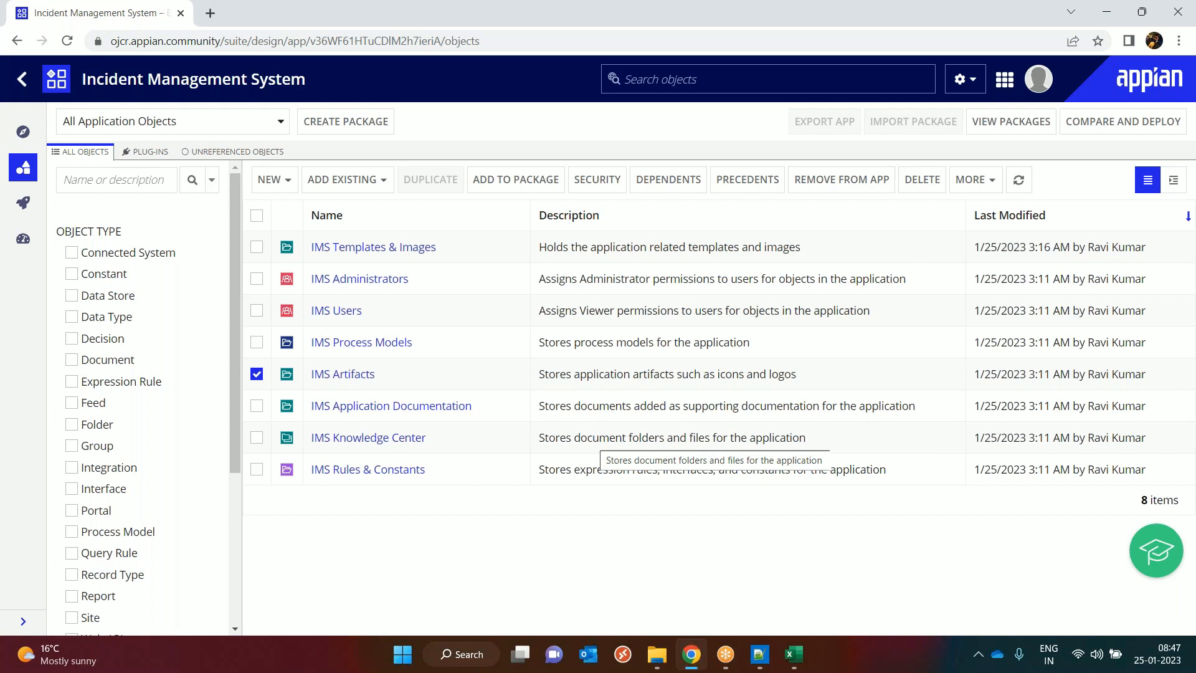
click(257, 374)
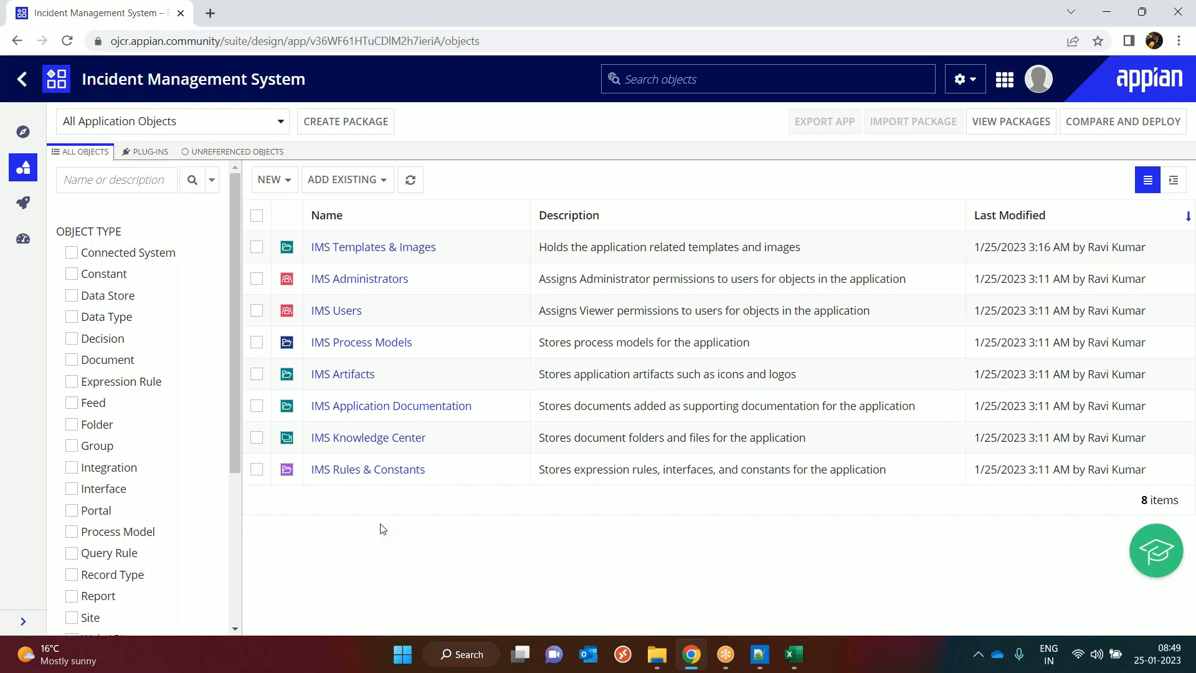
- Switch to the Data Models workbook in Excel and review the planned fields of the IMS_EmployeeRecord table
click(793, 655)
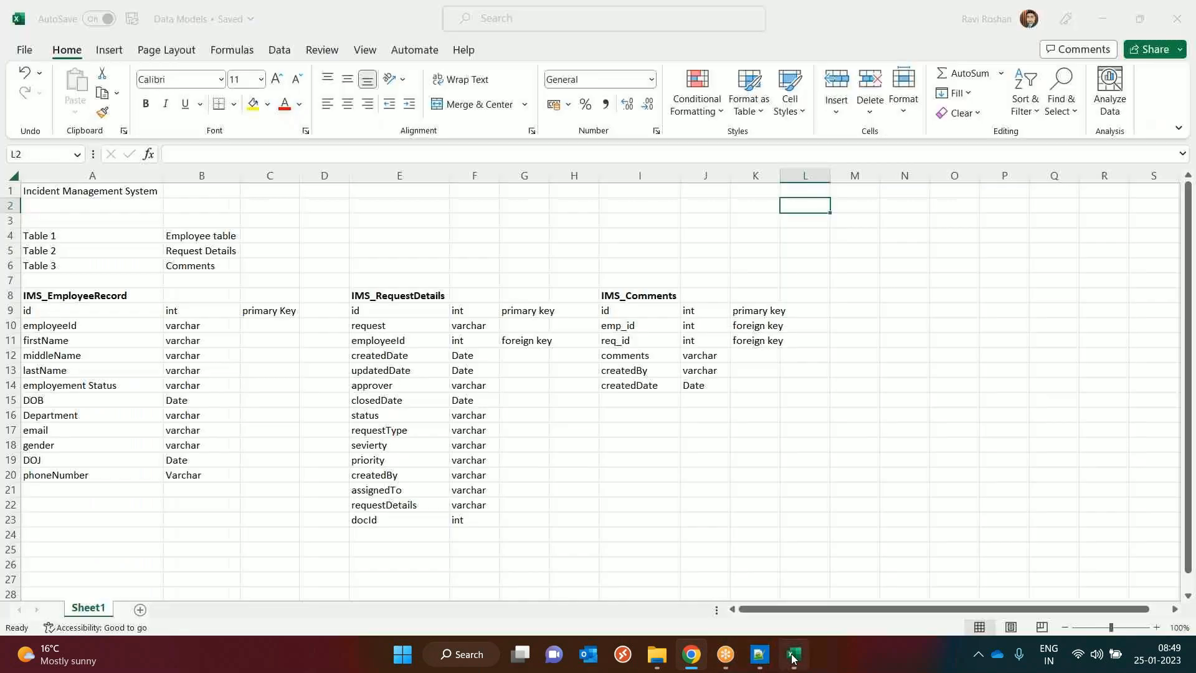
drag(55, 296, 81, 474)
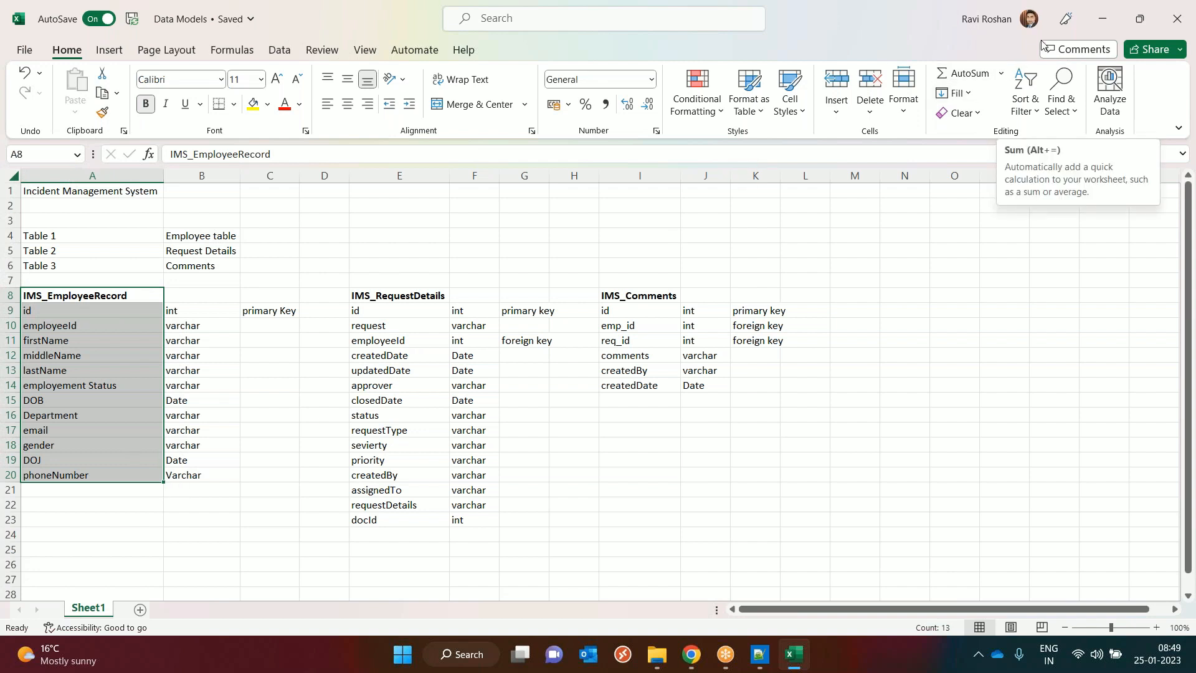
key(alt+Tab)
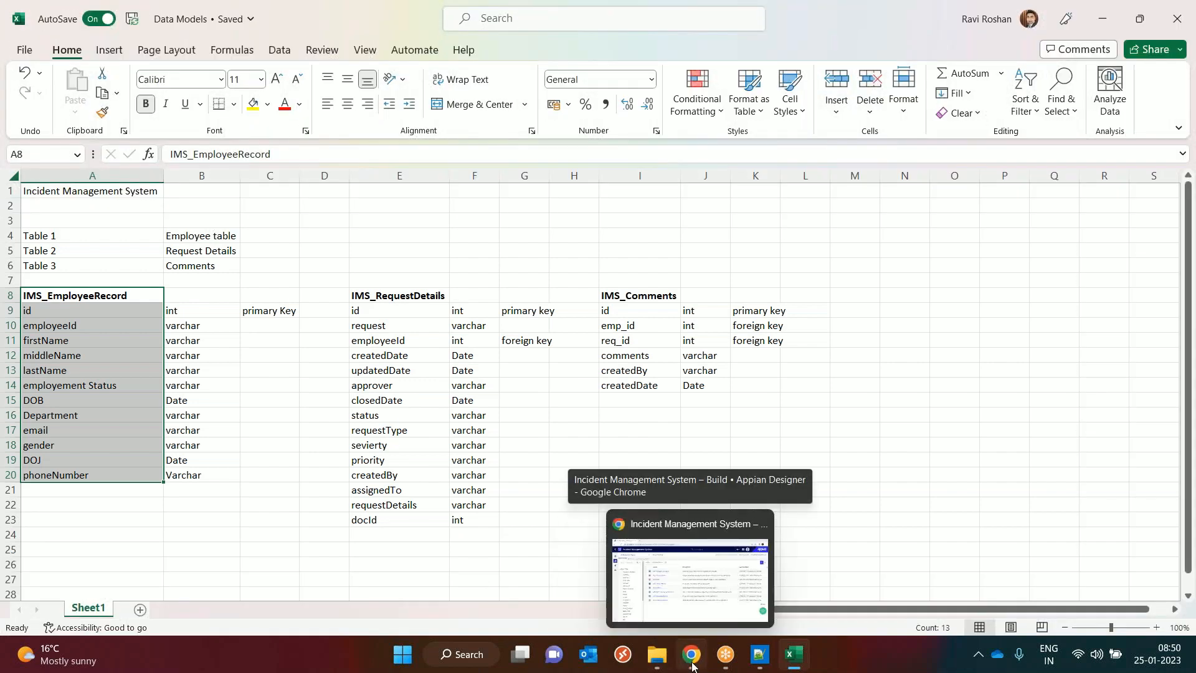
click(120, 333)
drag(75, 298, 93, 474)
- Switch back to Appian Designer in Chrome, open the Cloud Database and start a new table in the Appian database
click(691, 654)
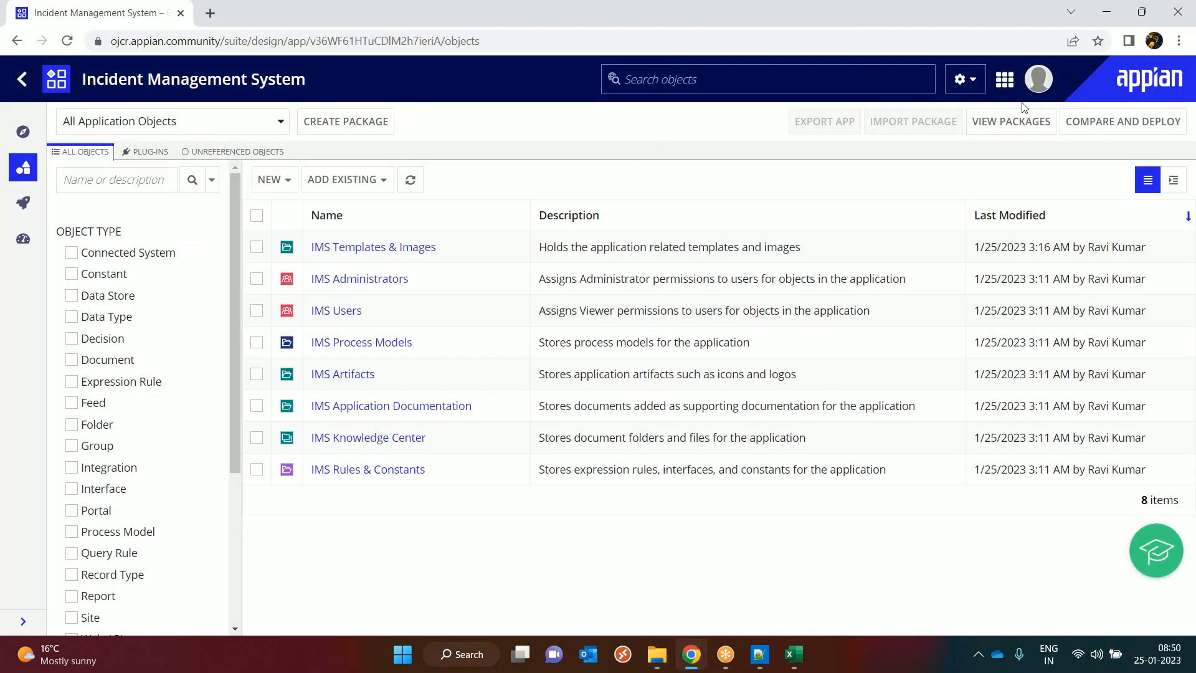
click(1004, 83)
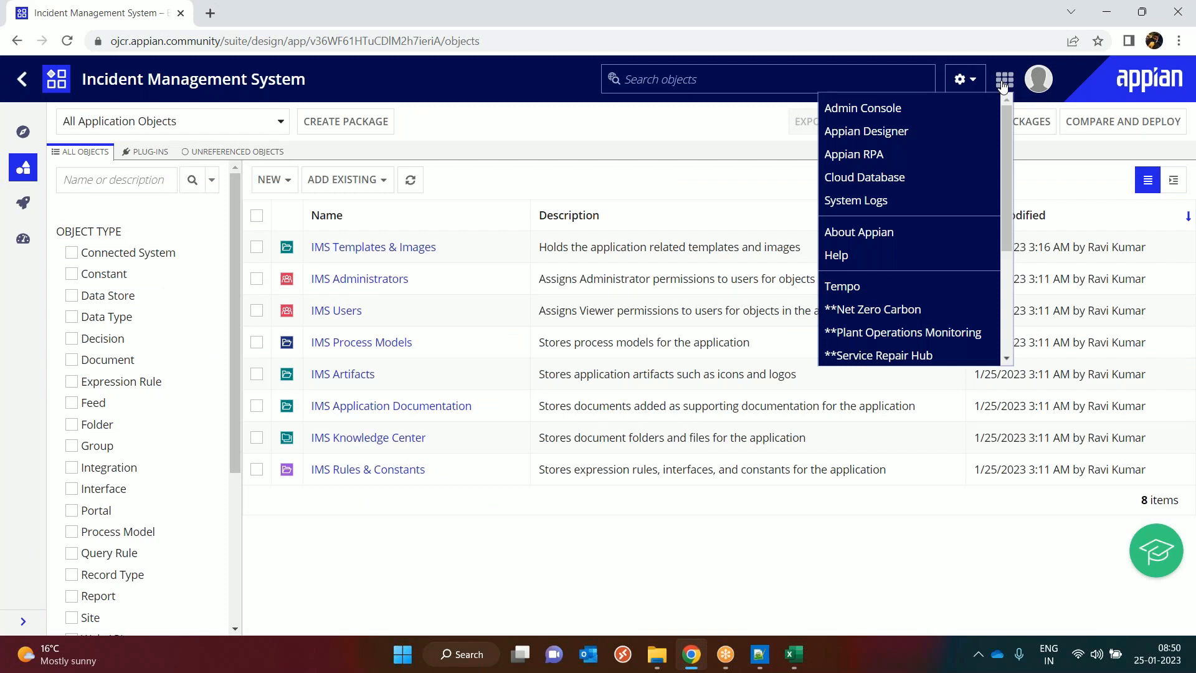
click(883, 177)
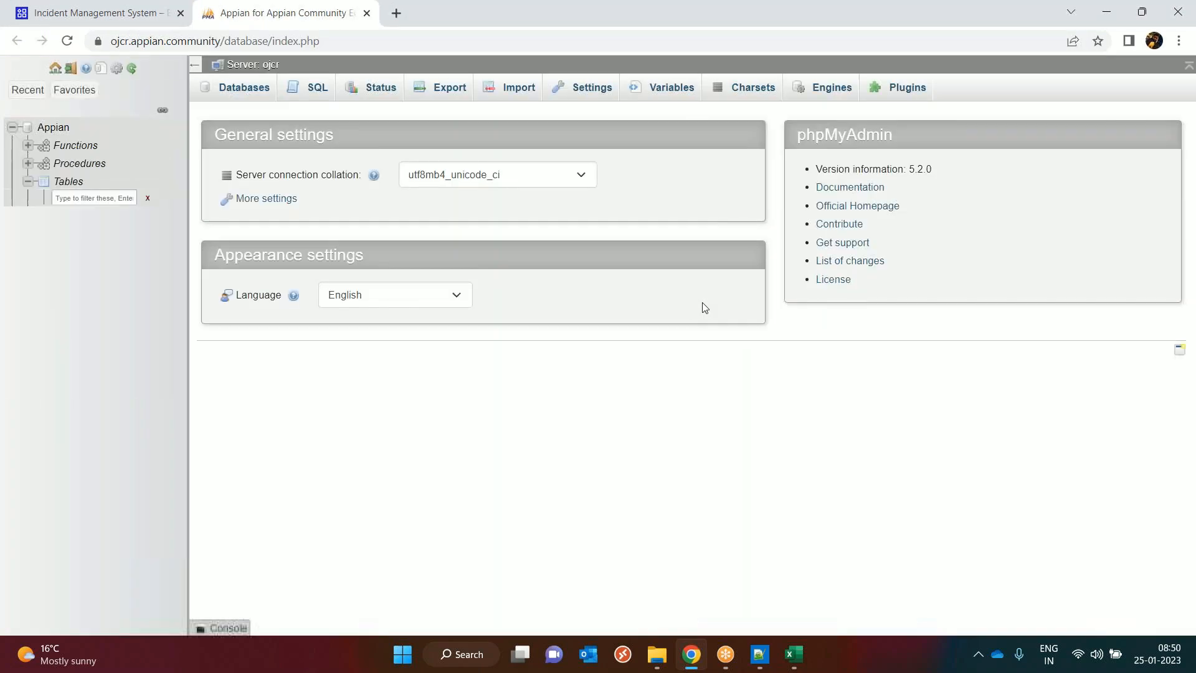
click(78, 246)
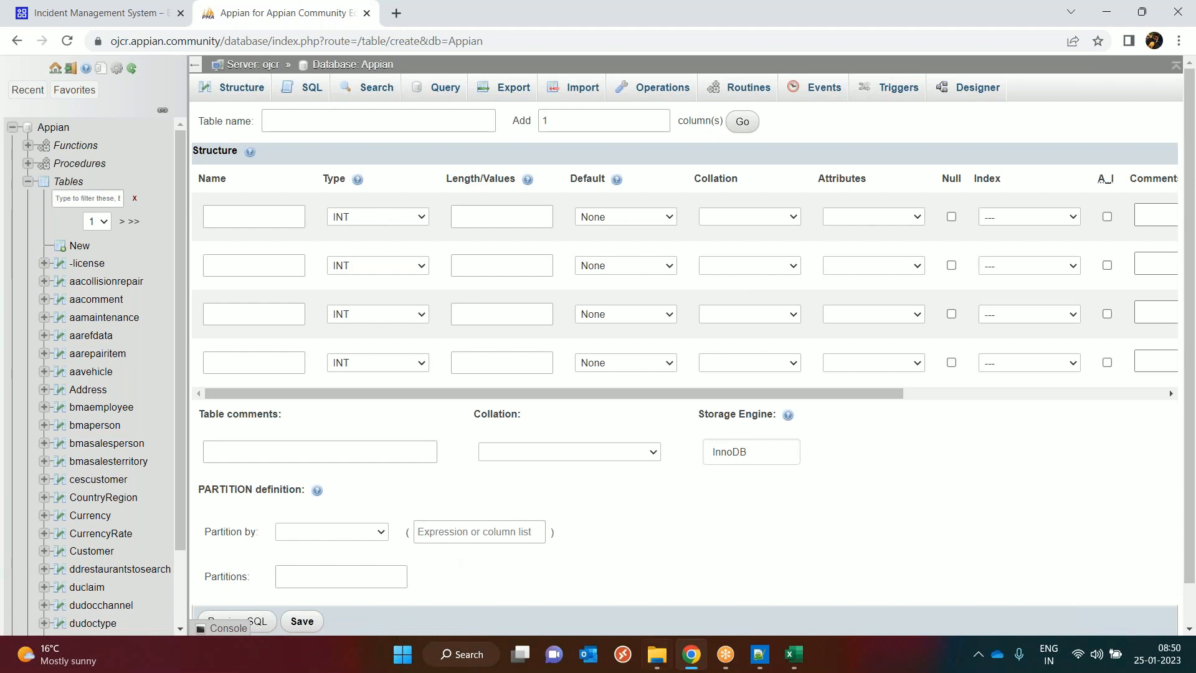
- Copy the name IMS_EmployeeRecord from the Excel data model and paste it as the new database table's name
click(793, 654)
drag(272, 154, 11, 145)
key(ctrl+c)
key(alt+Tab)
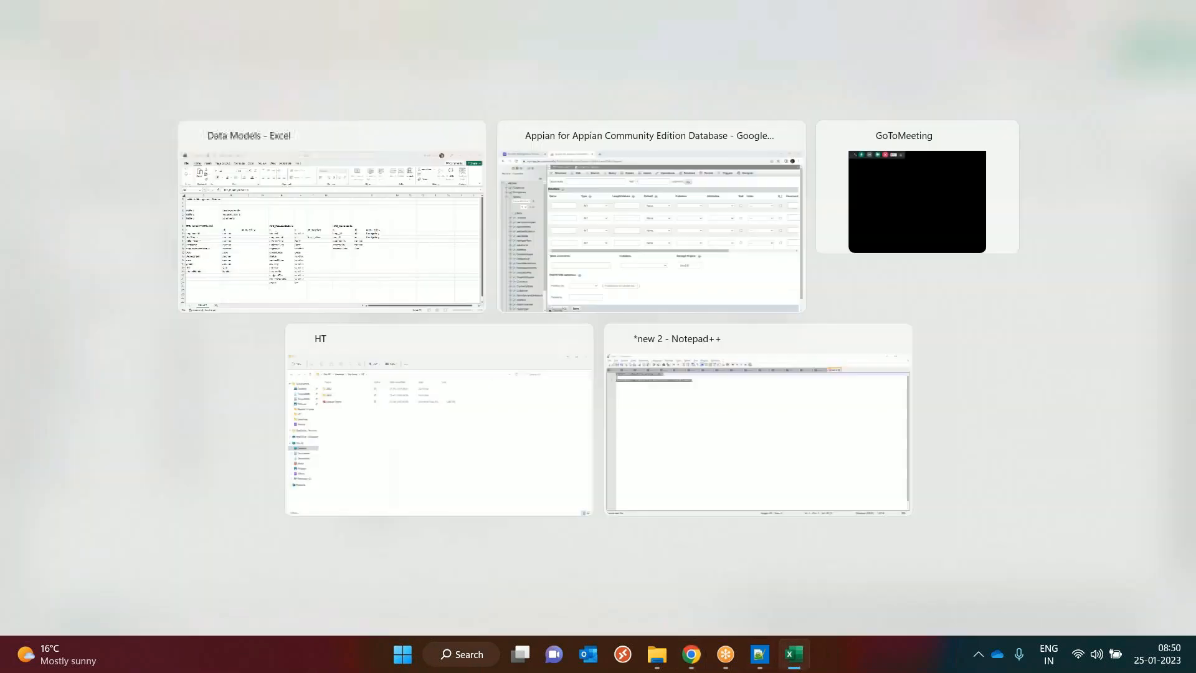
click(374, 120)
key(ctrl+v)
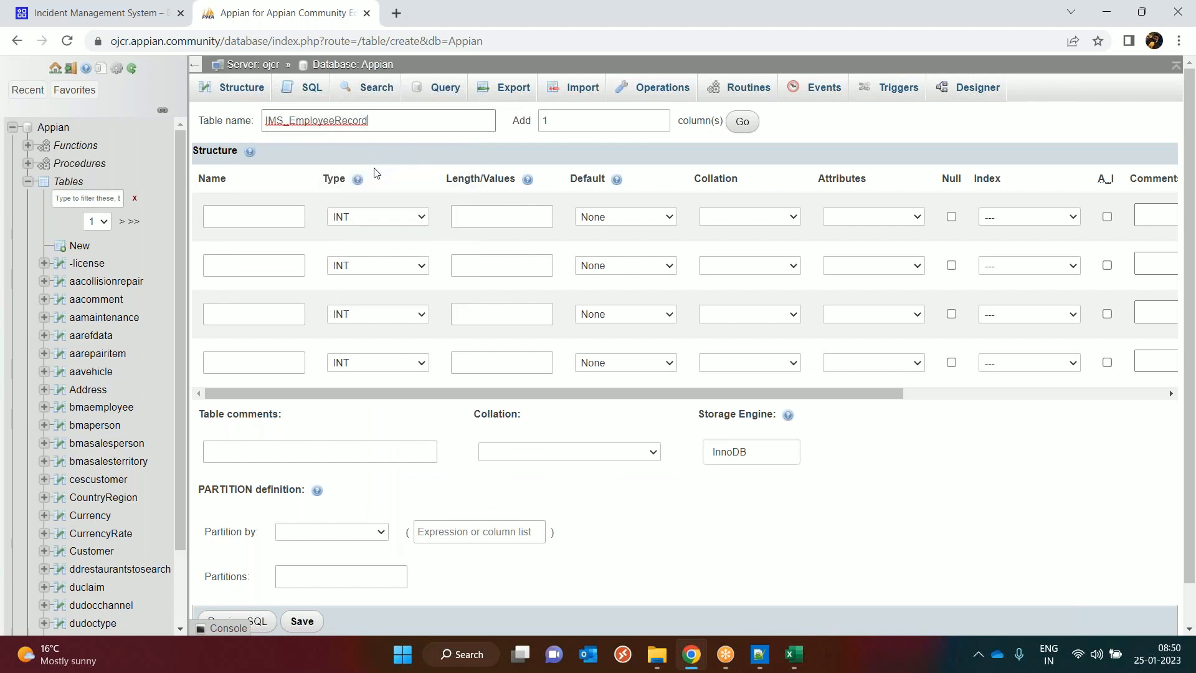
- Check the employee fields in the Excel data model and add 8 more columns to the new table in phpMyAdmin
key(alt+Tab)
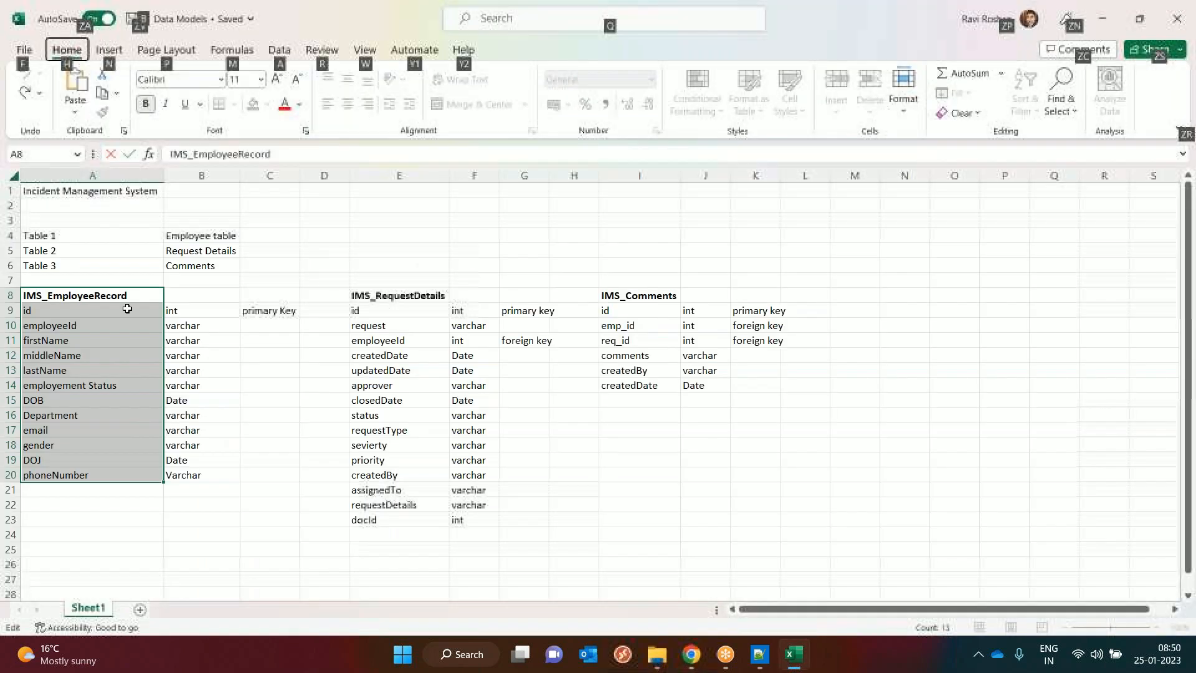
click(87, 310)
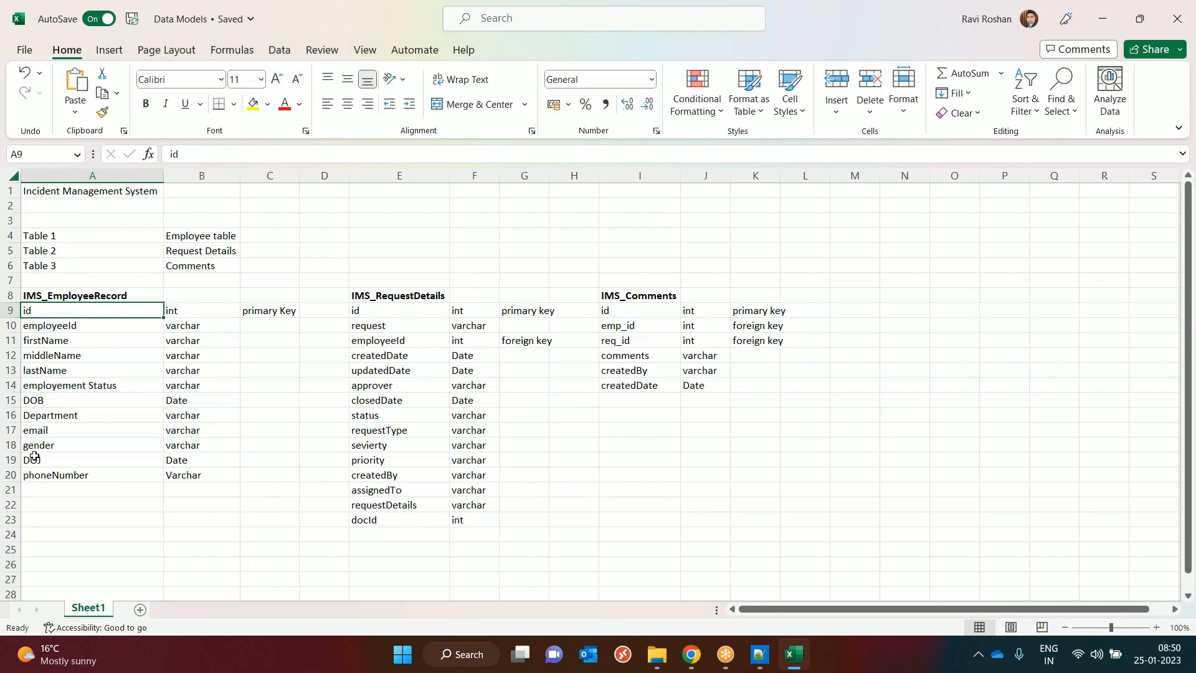
key(alt+Tab)
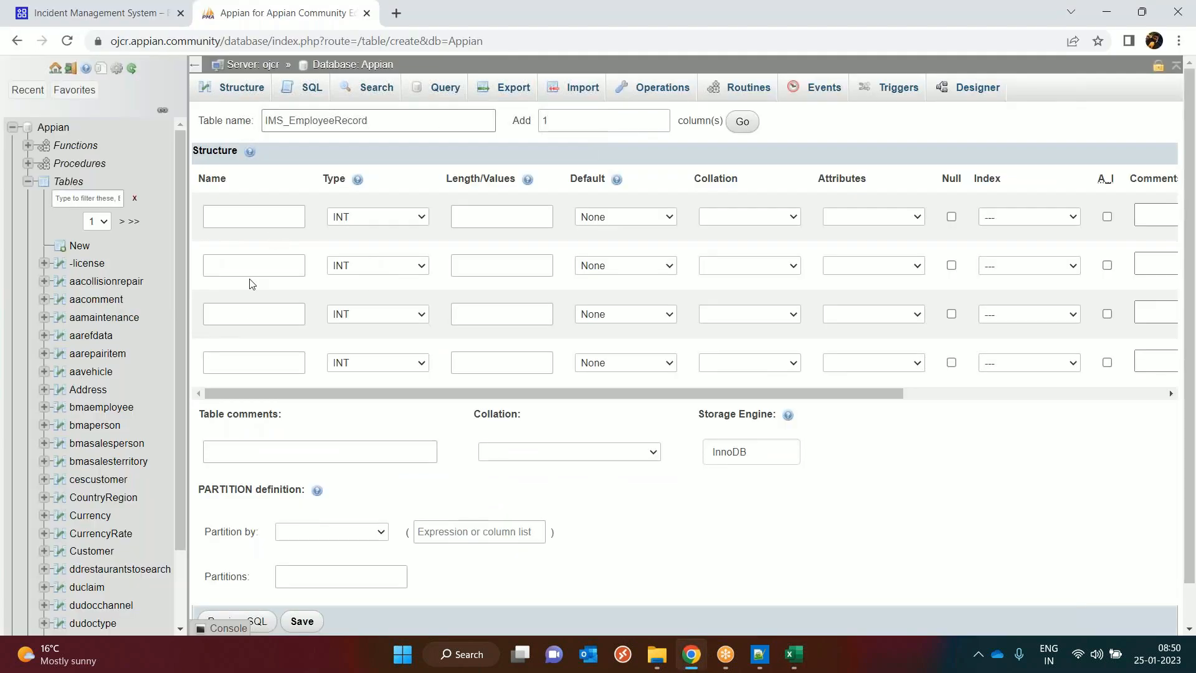
double_click(613, 120)
text(8)
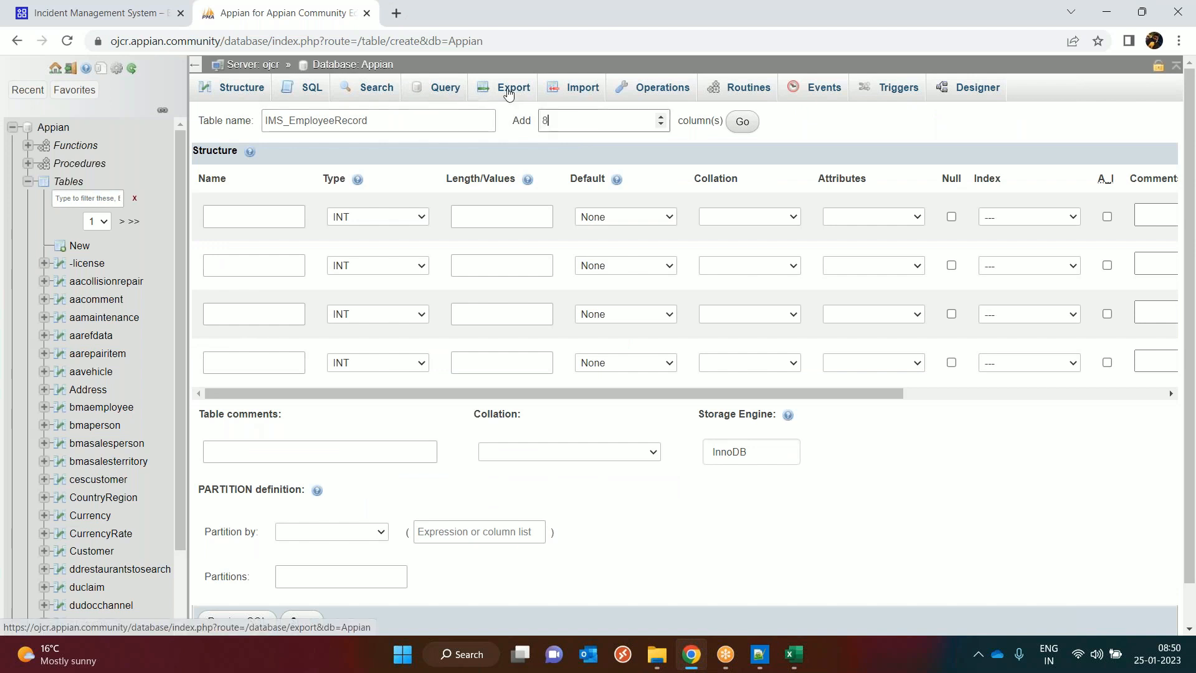
click(742, 121)
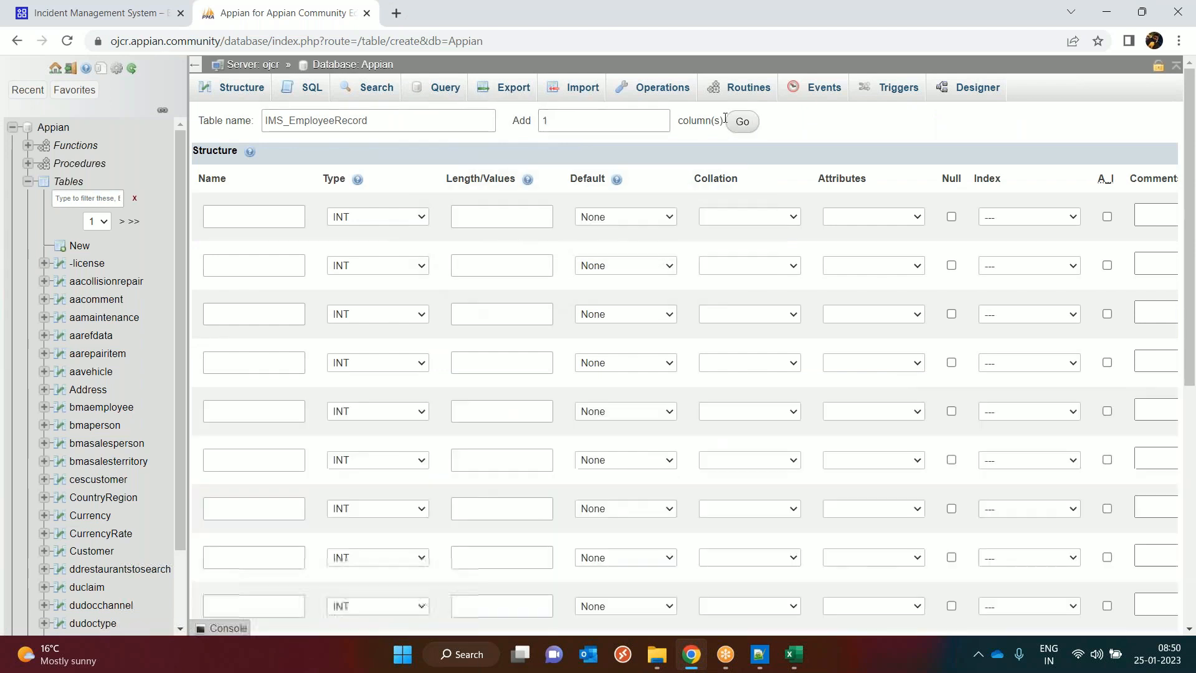
scroll(279, 234, down, 3)
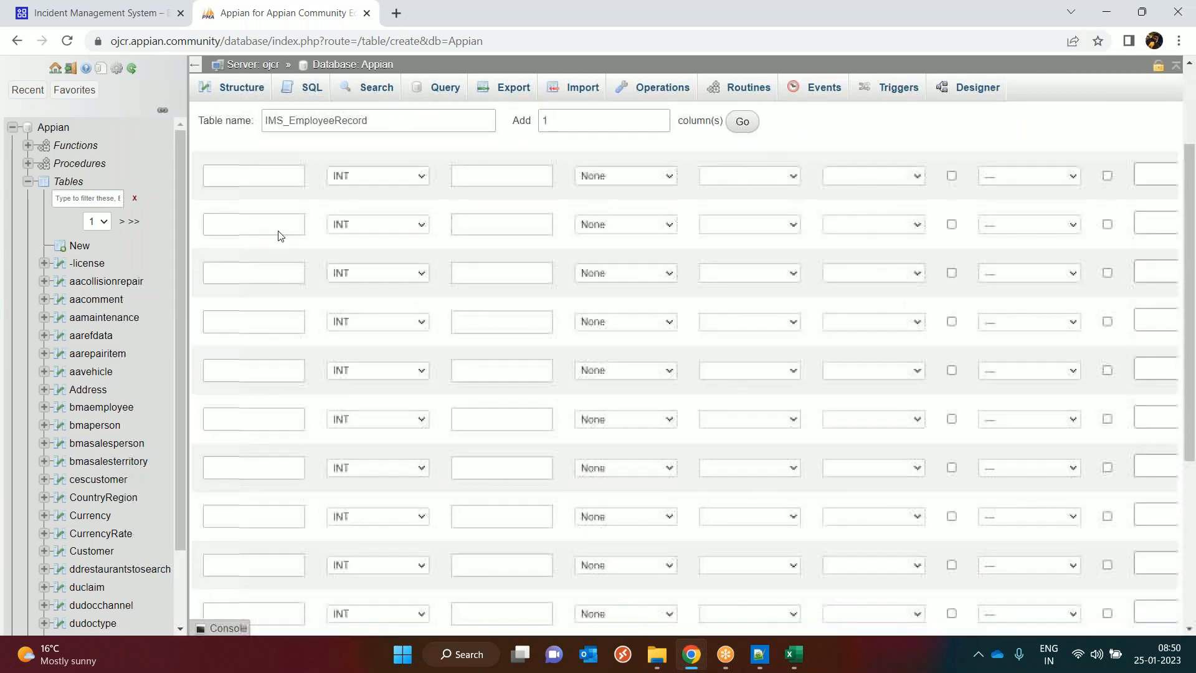
scroll(274, 227, up, 1)
- Define the first column as id of type INT, with a PRIMARY index and auto-increment enabled
click(268, 220)
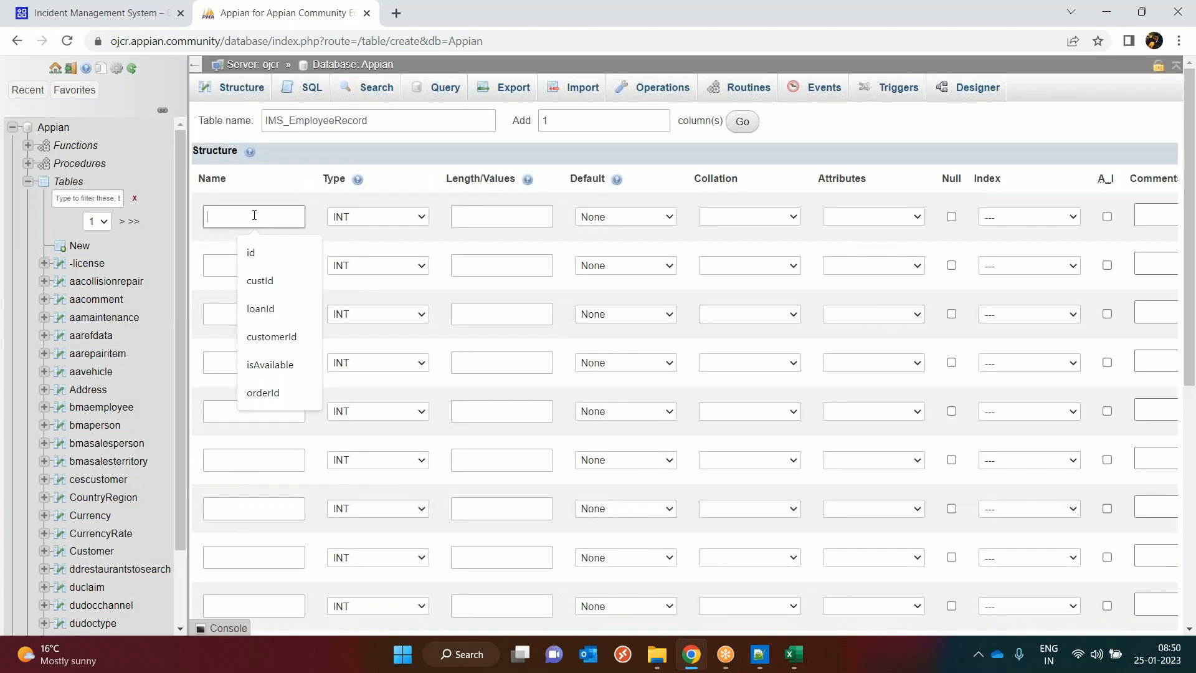
text(id)
key(Tab)
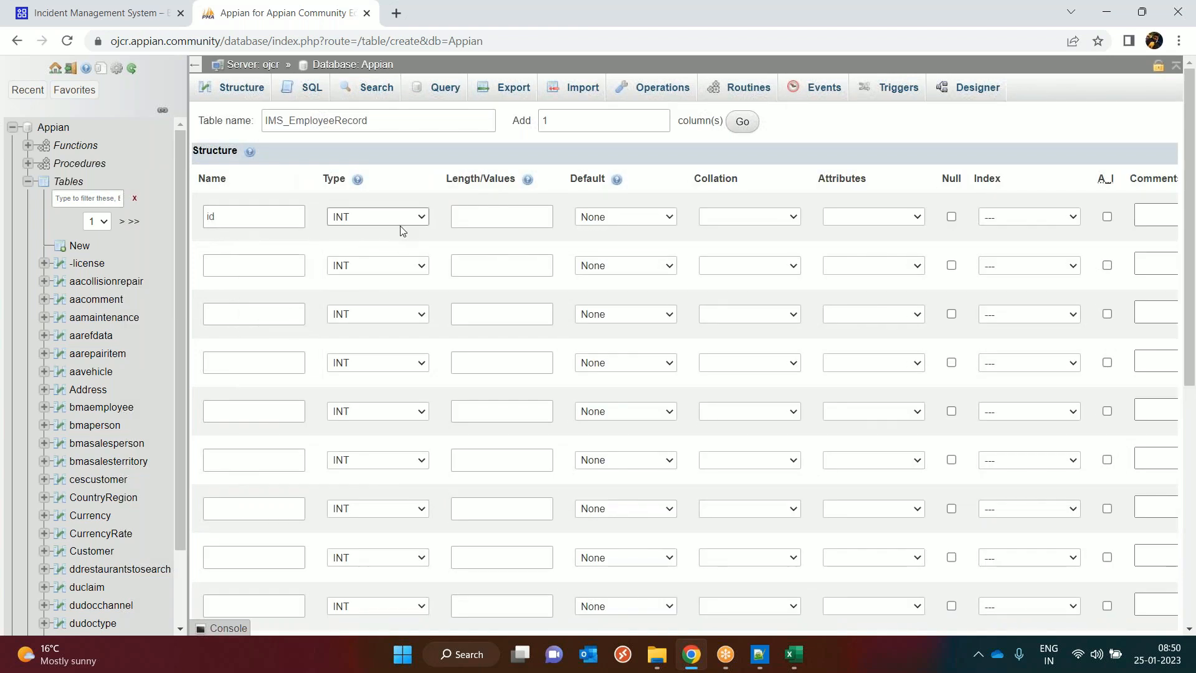
click(1043, 218)
click(1017, 243)
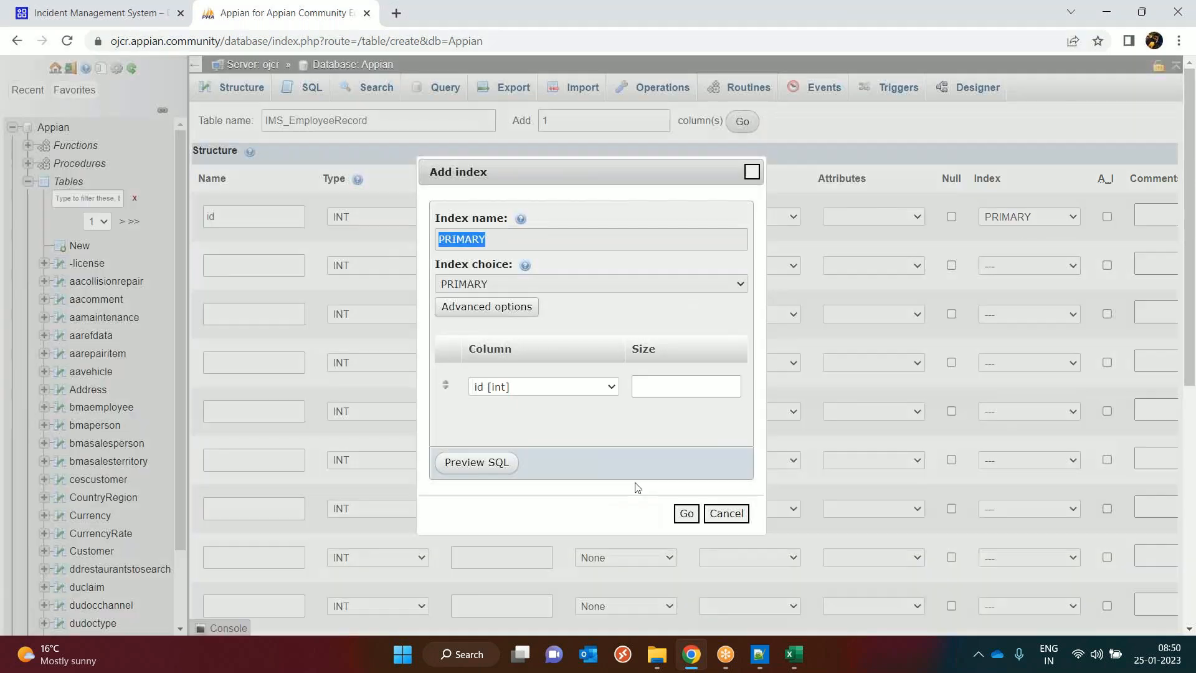
click(686, 513)
click(1107, 220)
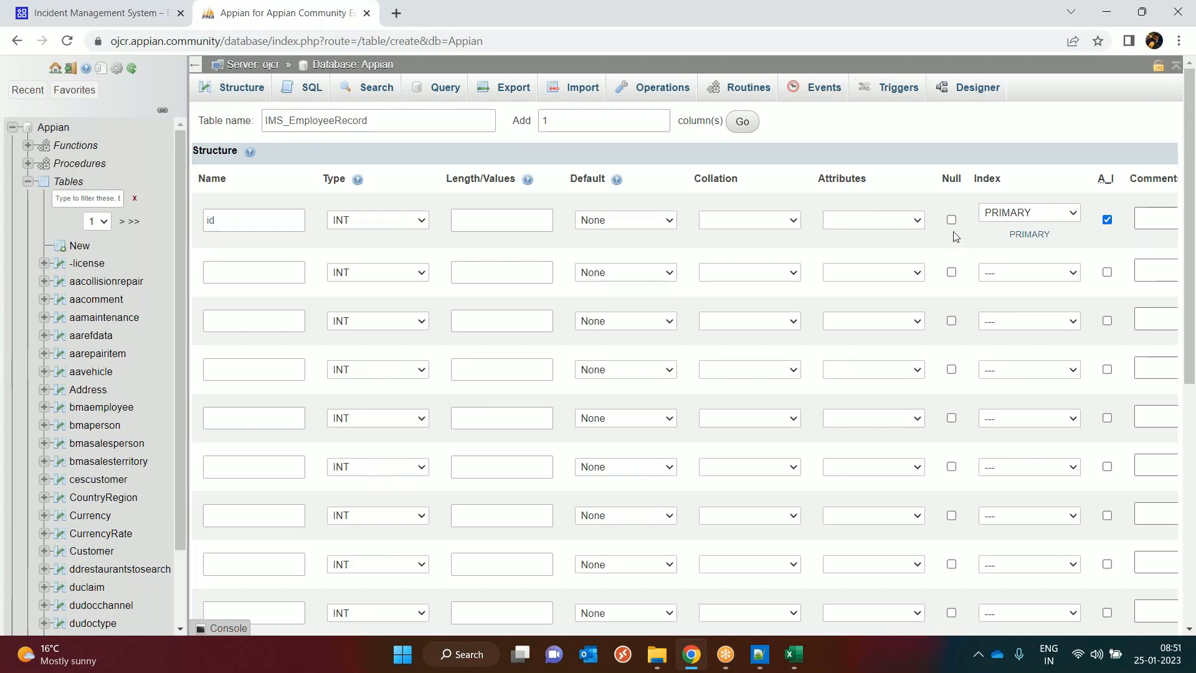
- Copy employeeId from the Excel data model into the second column's name in phpMyAdmin and make it a nullable VARCHAR
key(alt+Tab)
click(95, 327)
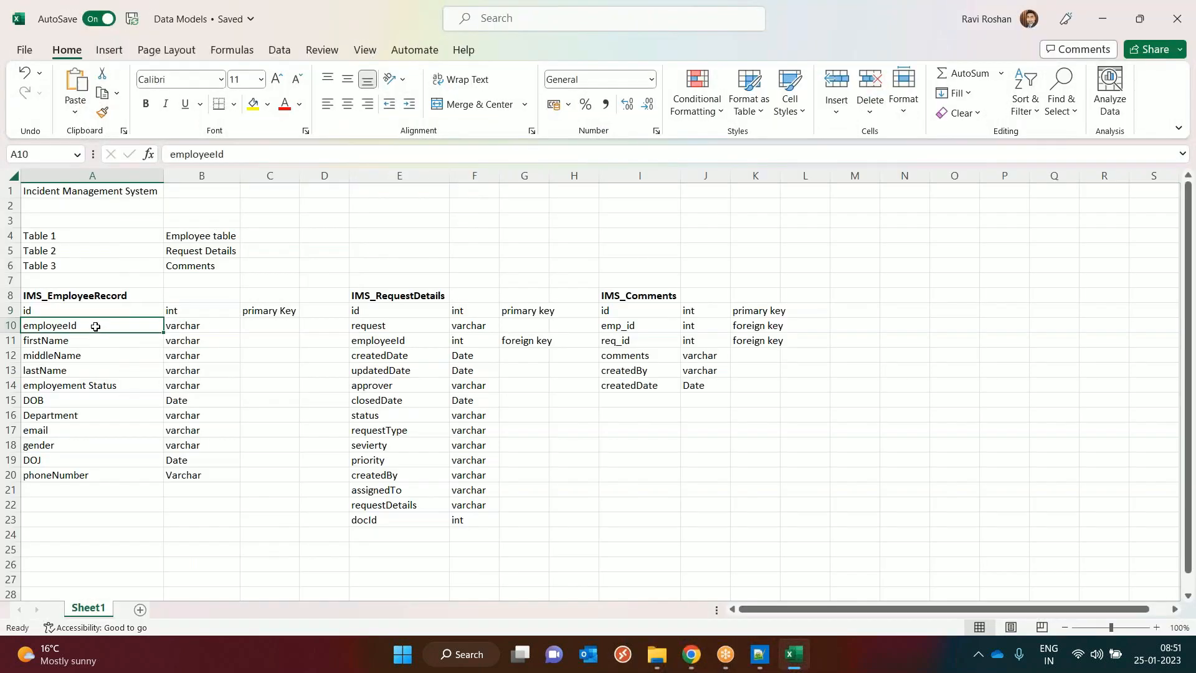
drag(233, 154, 12, 157)
key(ctrl+c)
key(alt+Tab)
click(249, 272)
key(ctrl+v)
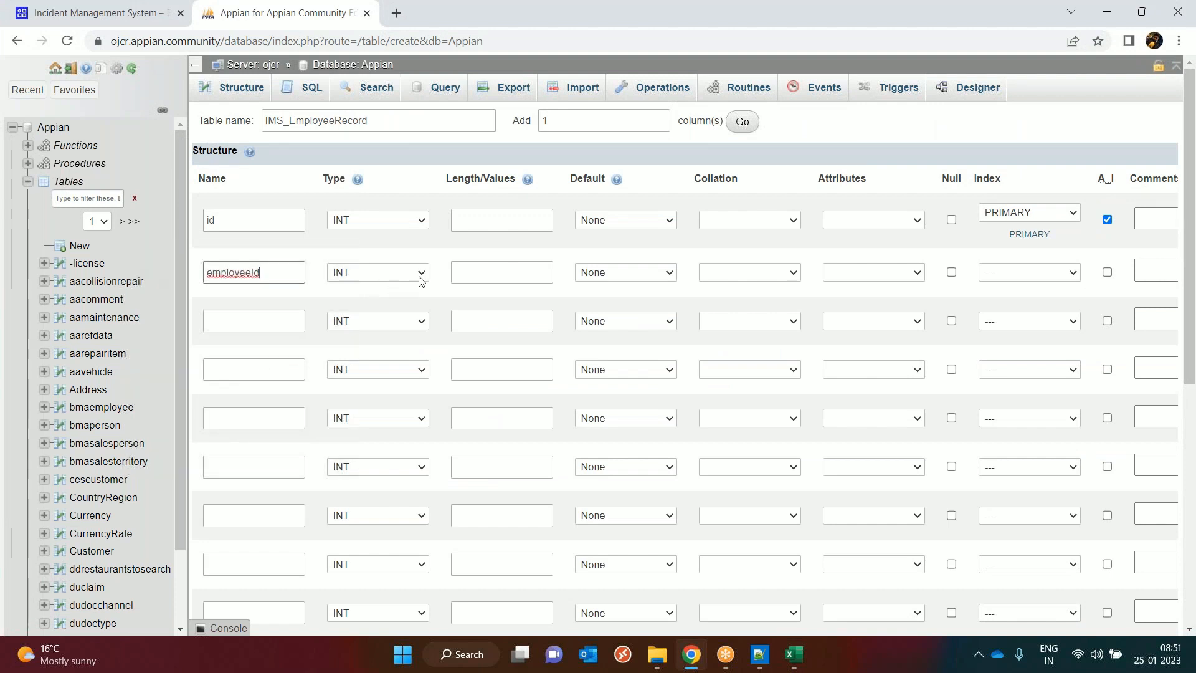
click(419, 280)
click(394, 297)
click(951, 273)
- Copy the firstName field name from the Excel data model and set the employeeId column's length to 11 in phpMyAdmin
key(alt+Tab)
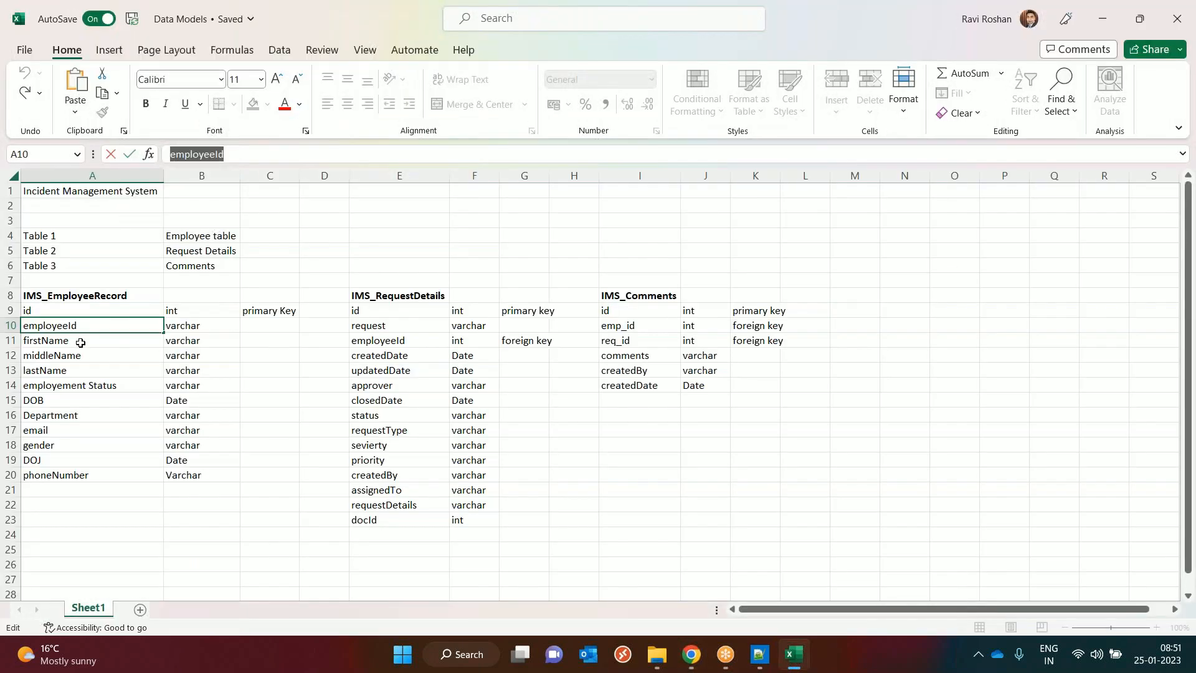
click(81, 342)
click(84, 355)
click(92, 343)
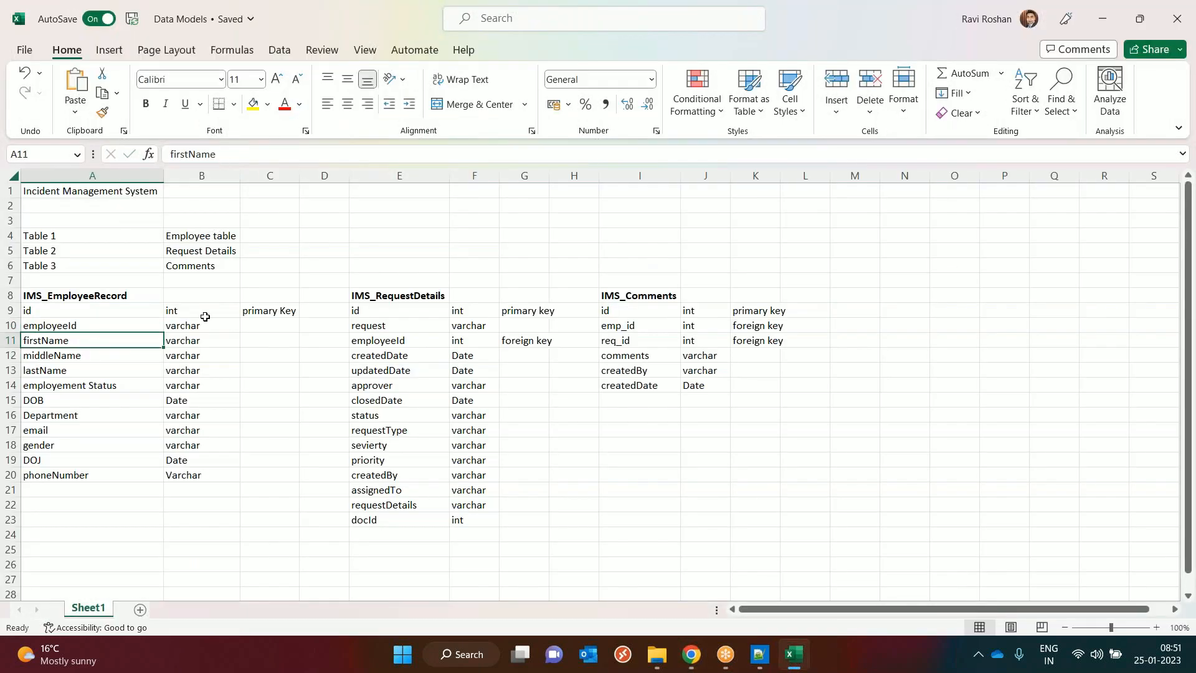
double_click(279, 157)
key(ctrl+c)
key(alt+Tab)
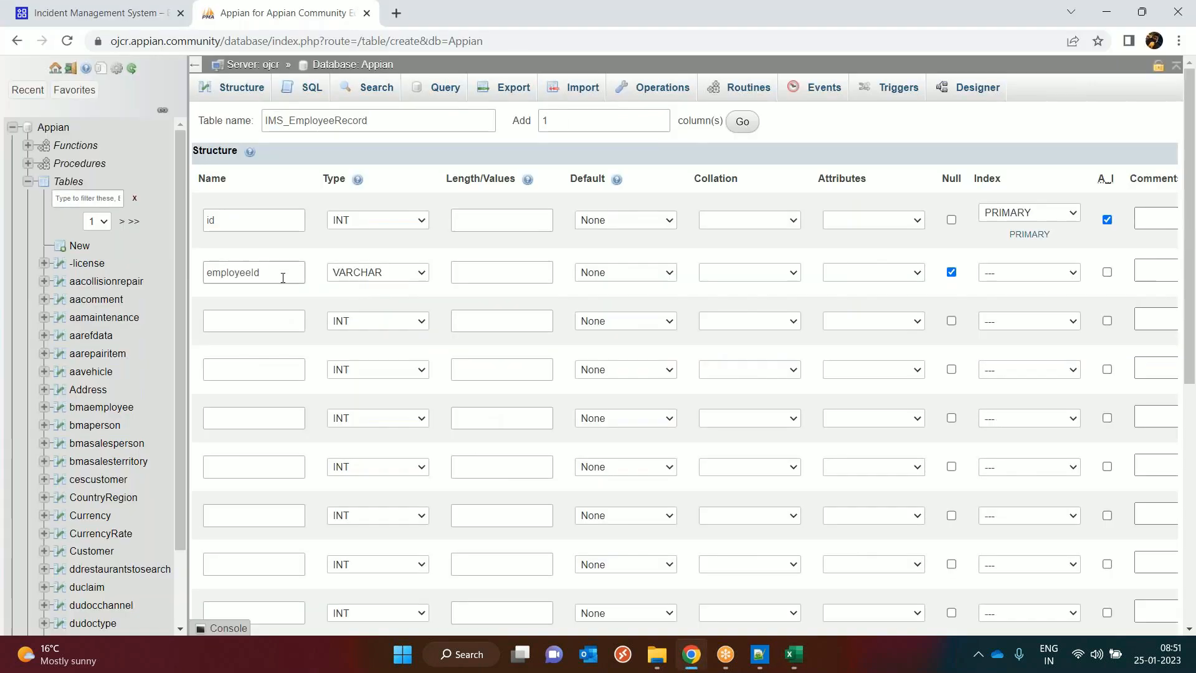
click(490, 271)
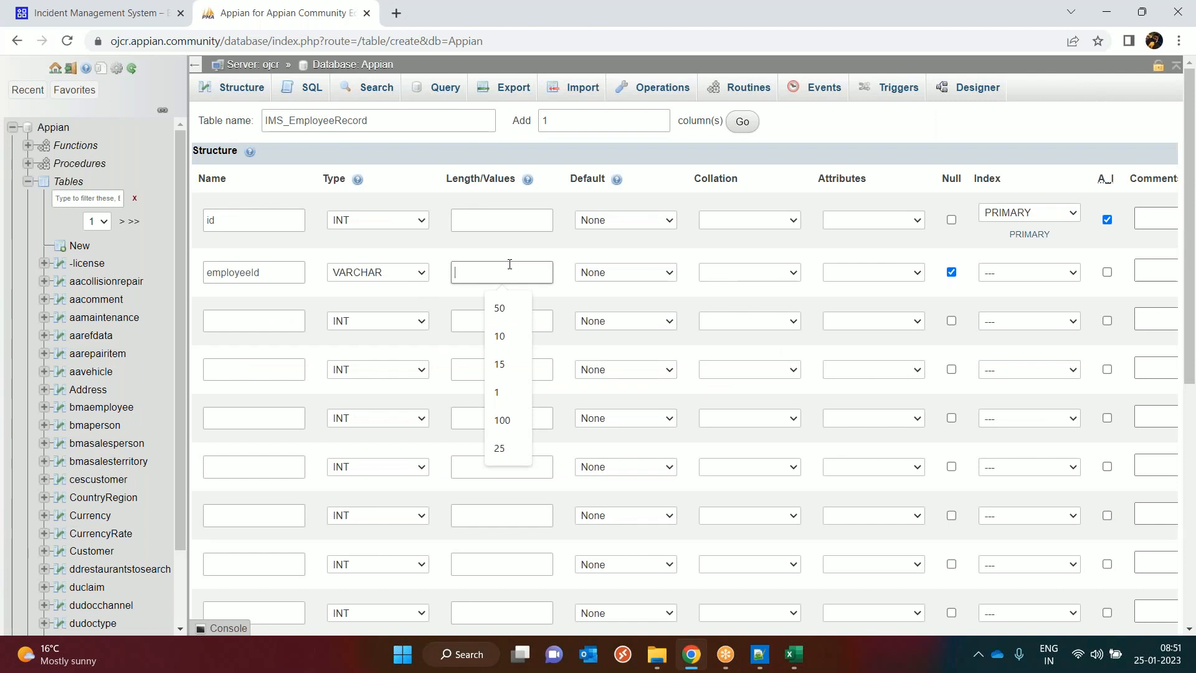
text(11)
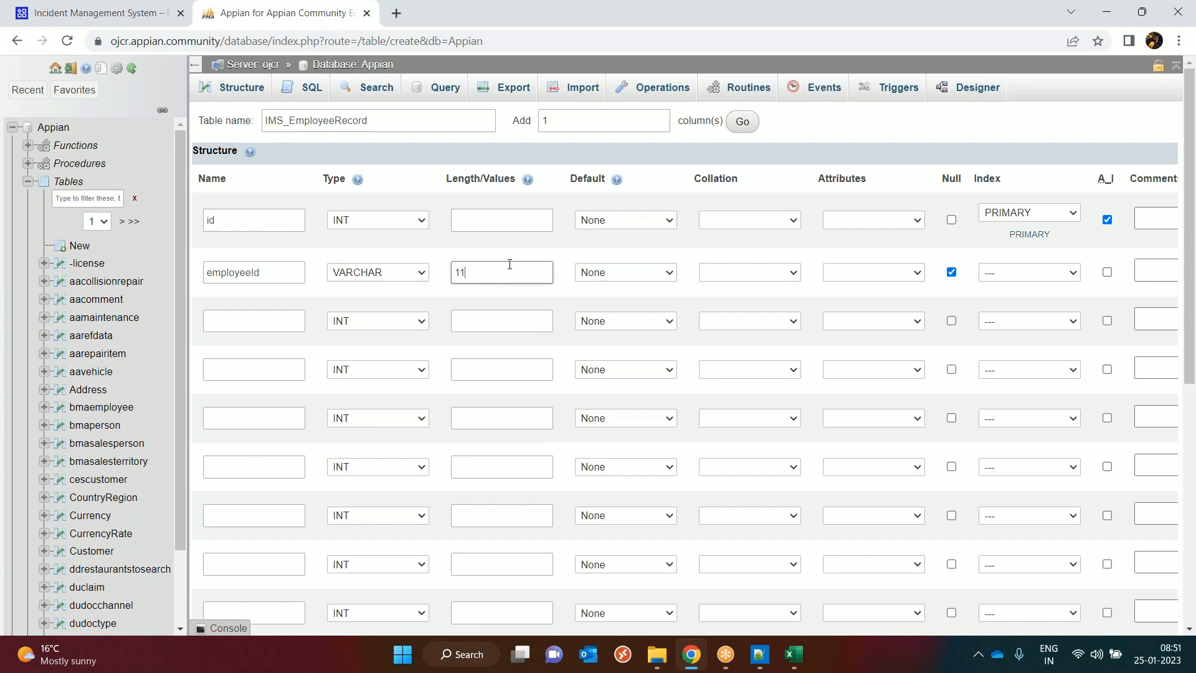
- Define the third column as firstName of type VARCHAR with length 50
click(268, 323)
text(firstName)
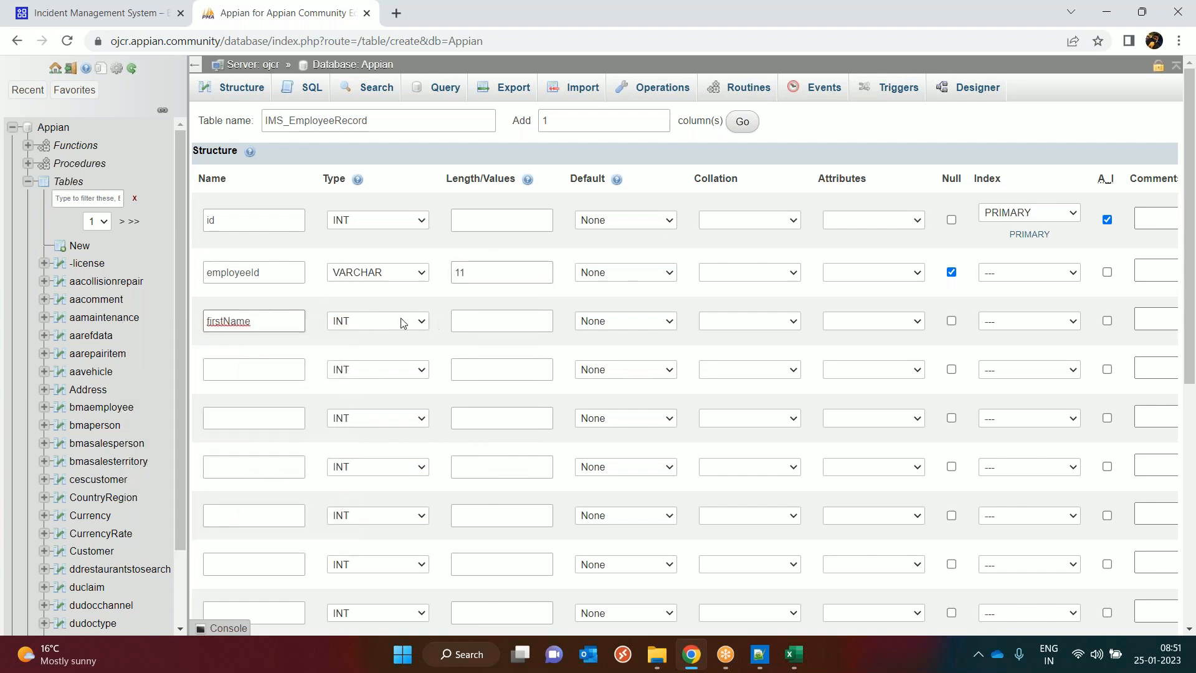
click(405, 321)
click(360, 348)
click(480, 322)
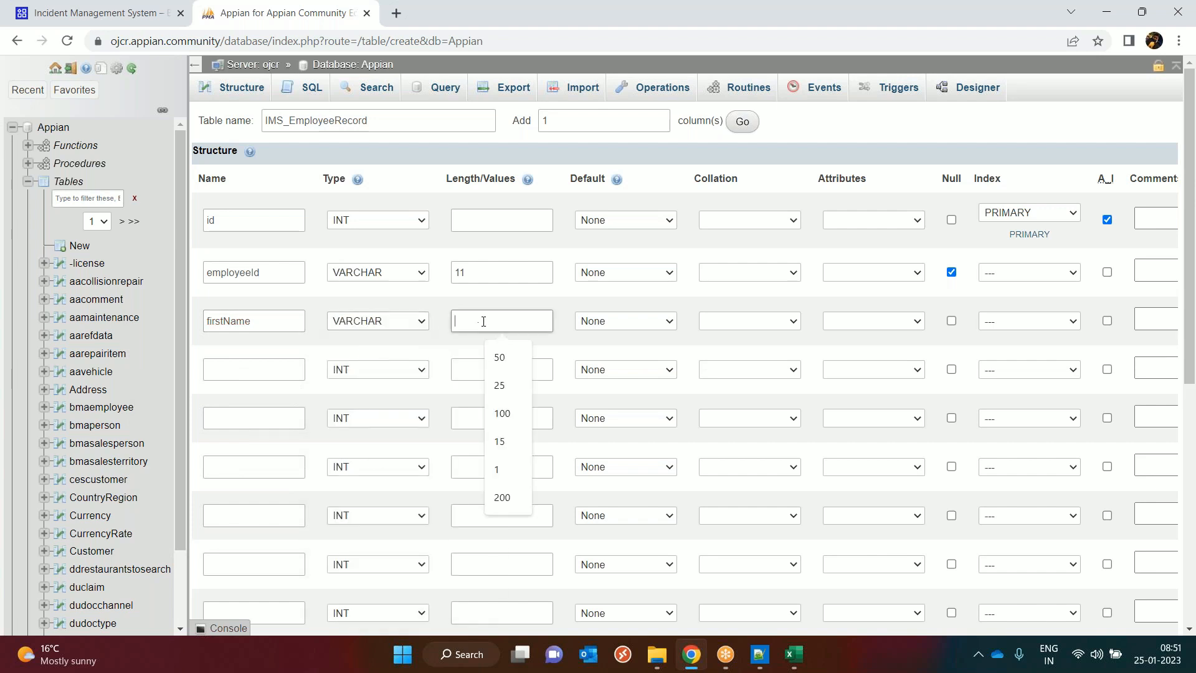
text(50)
- Define the fourth column as middleName of type VARCHAR with length 50
click(223, 370)
text(middleName)
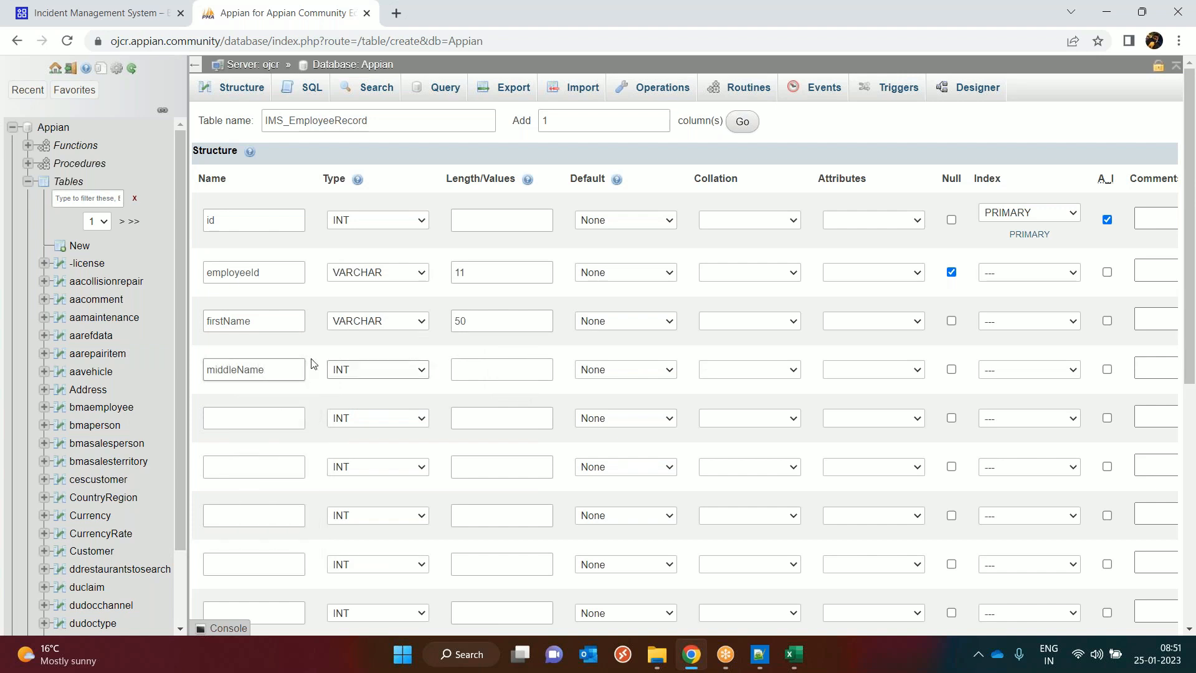
click(378, 369)
click(374, 395)
click(472, 369)
text(50)
- Define the fifth column as lastName, VARCHAR with length 50, and allow null for firstName, middleName and lastName
click(250, 415)
text(lastNAme)
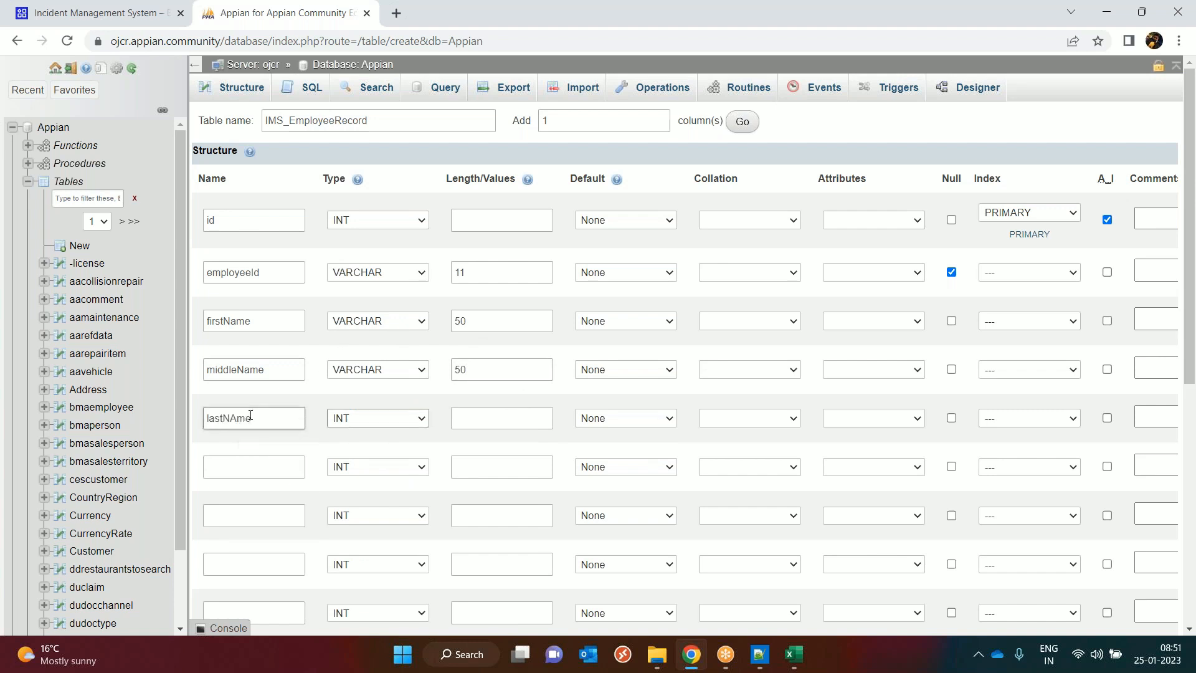
key(BackSpace)
key(BackSpace)
key(BackSpace)
text(ame)
click(376, 423)
click(374, 175)
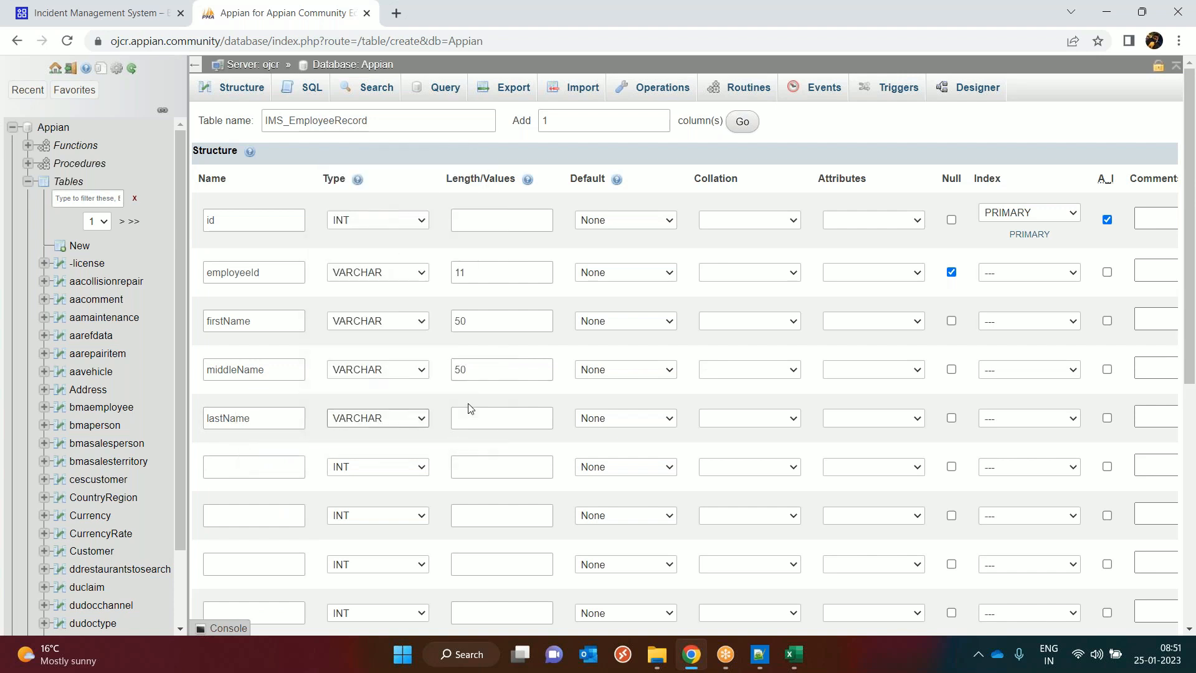
click(506, 416)
text(50)
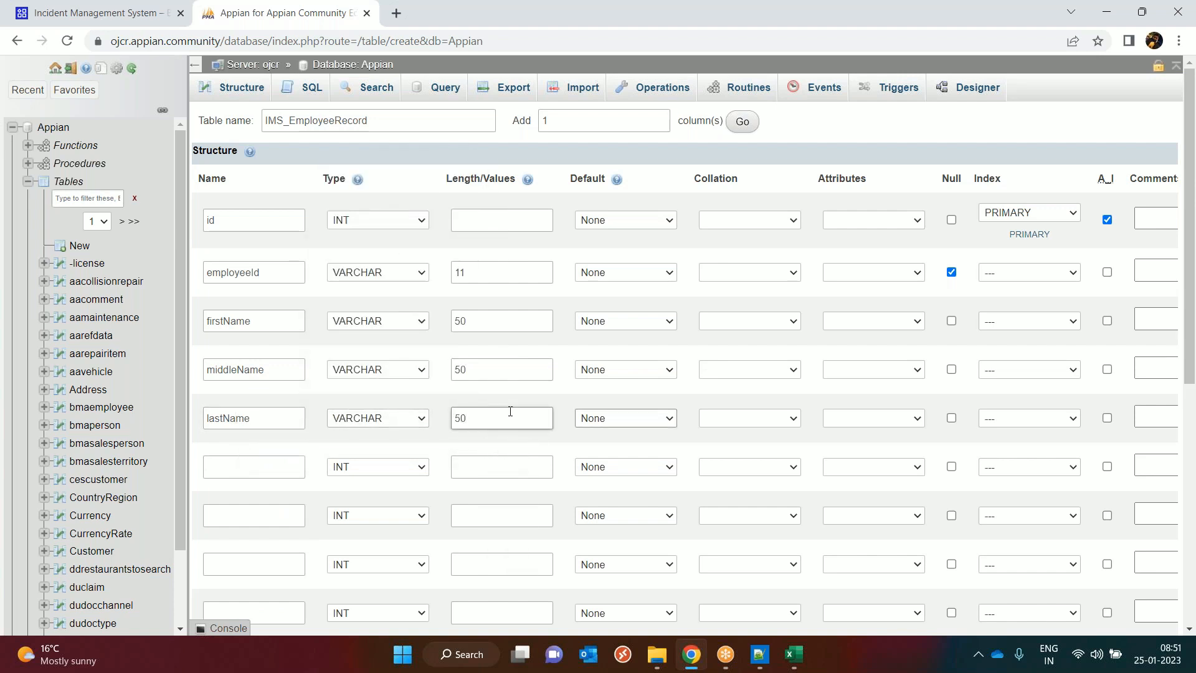
click(951, 321)
click(951, 418)
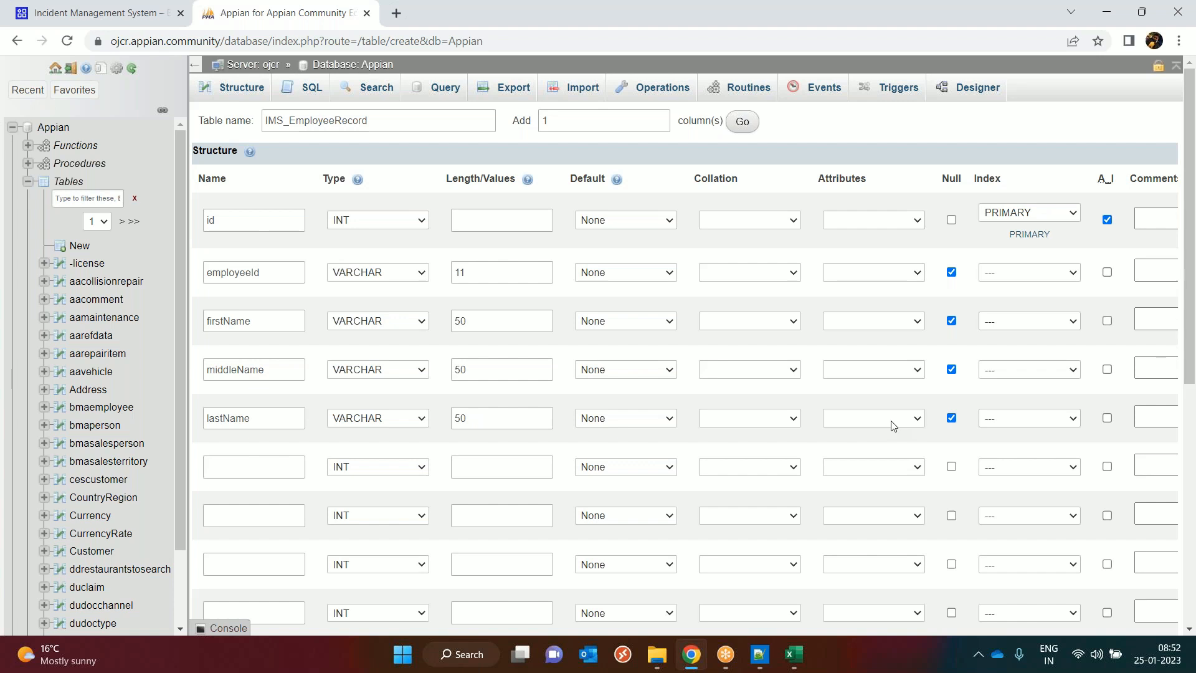
- Copy the employment status field name from the Excel data model and paste it as the sixth column's name in phpMyAdmin
scroll(289, 439, down, 1)
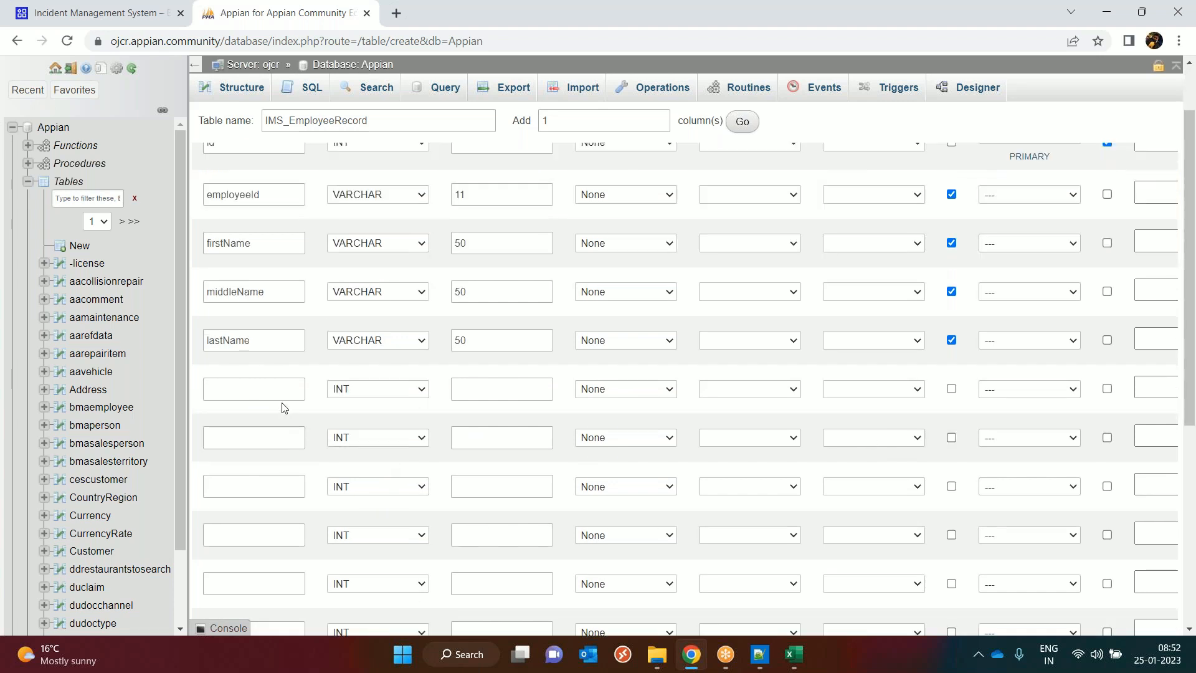
click(278, 391)
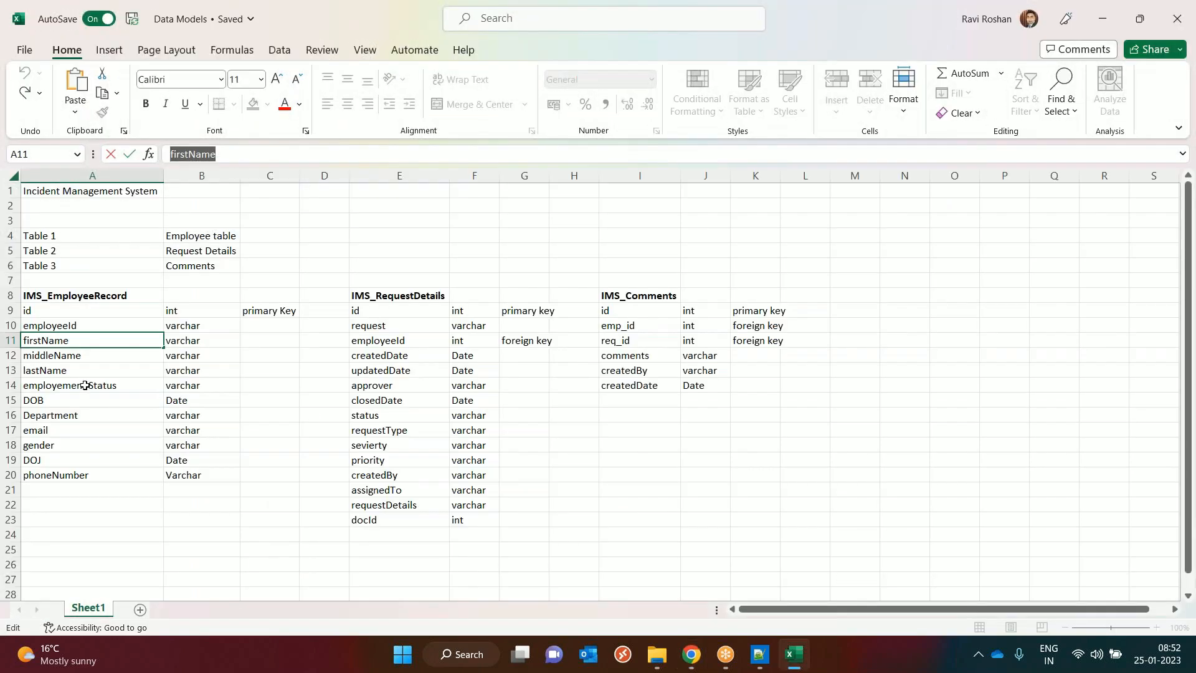
click(73, 385)
double_click(253, 154)
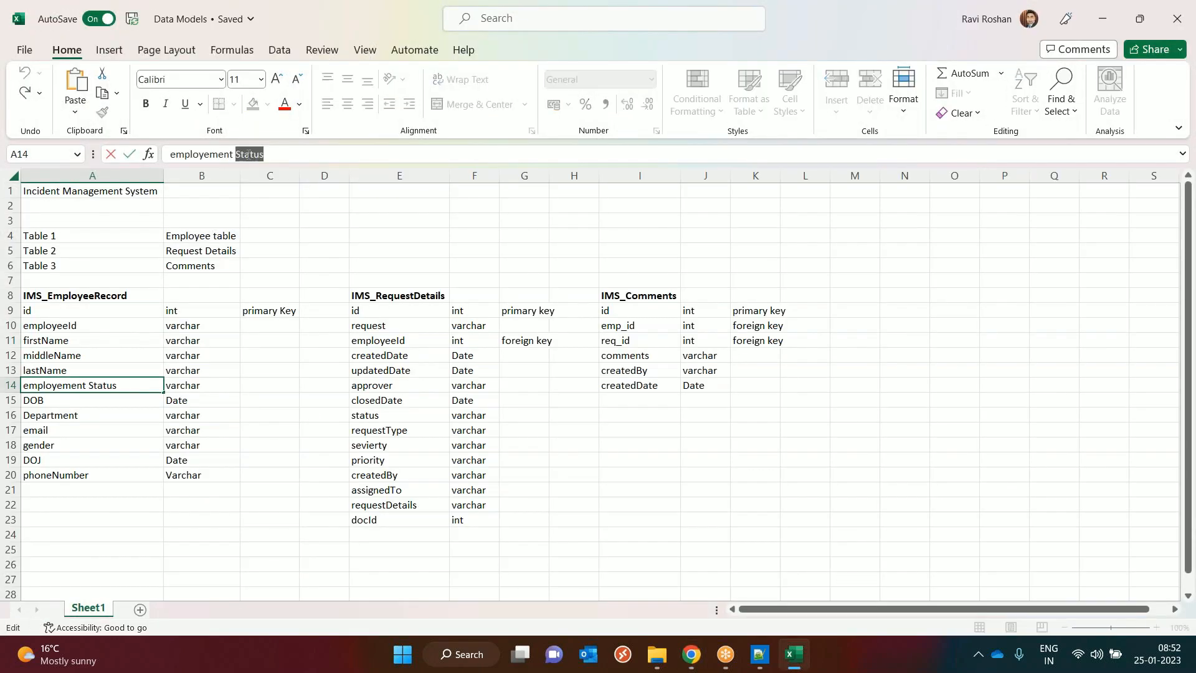
drag(272, 157, 91, 149)
key(ctrl+c)
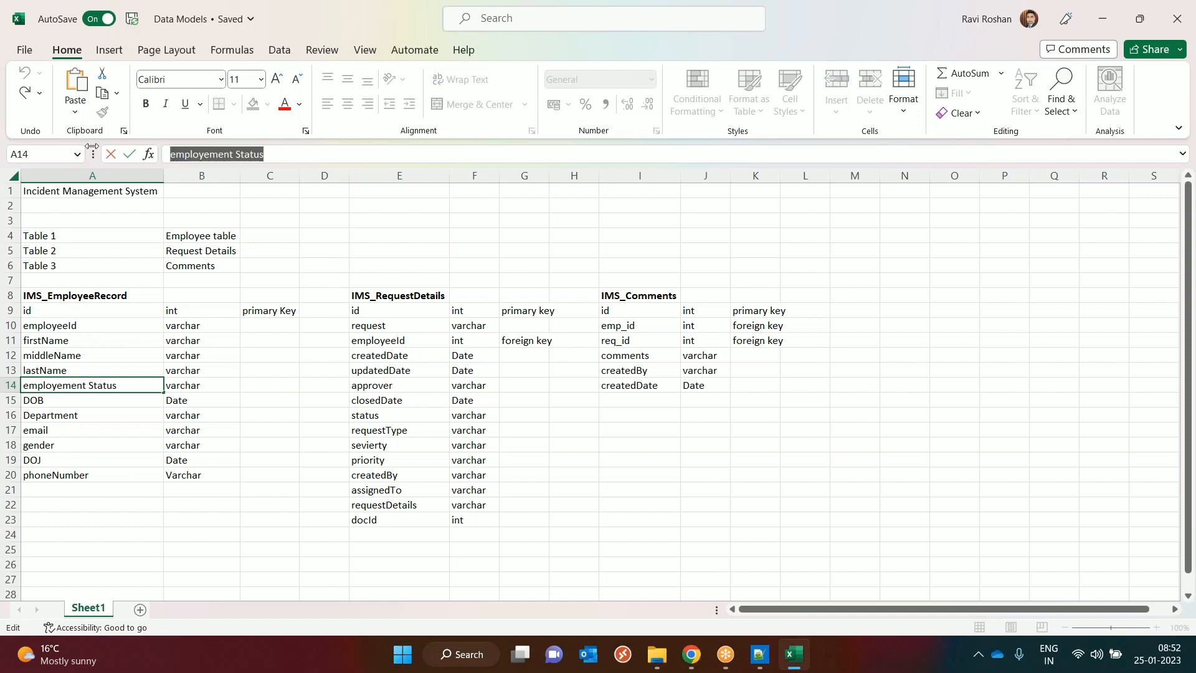
key(alt+Tab)
key(ctrl+v)
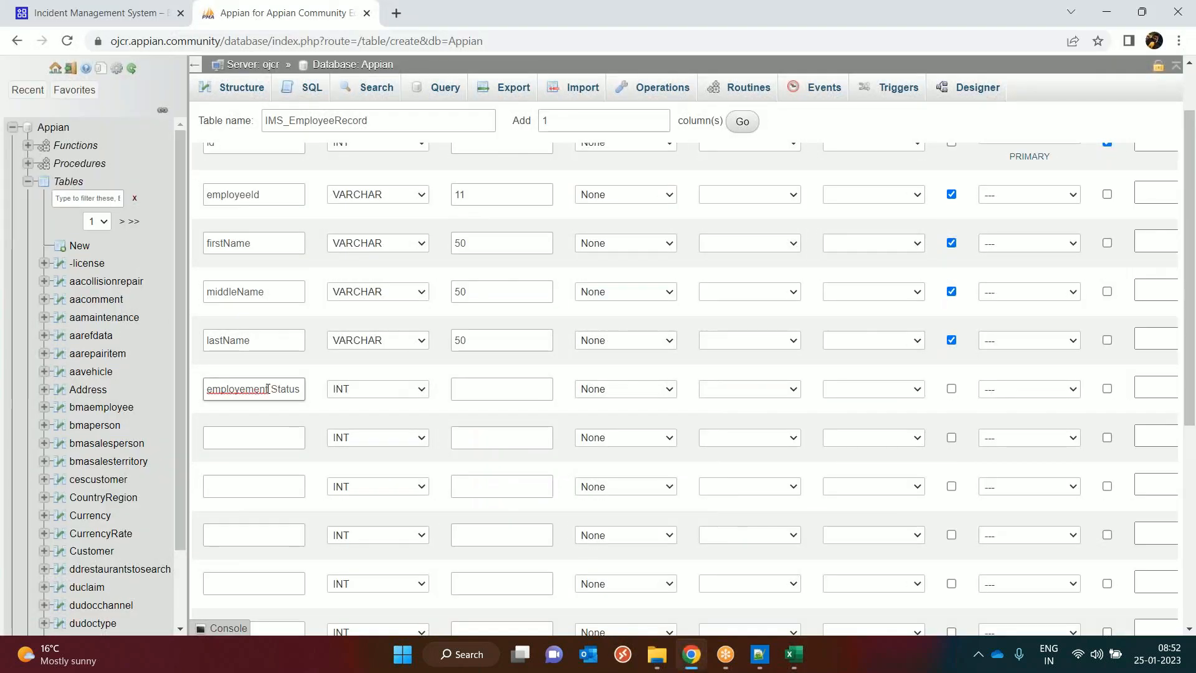
- Correct the sixth column's name to employmentStatus and set it to VARCHAR with length 25
click(244, 391)
key(BackSpace)
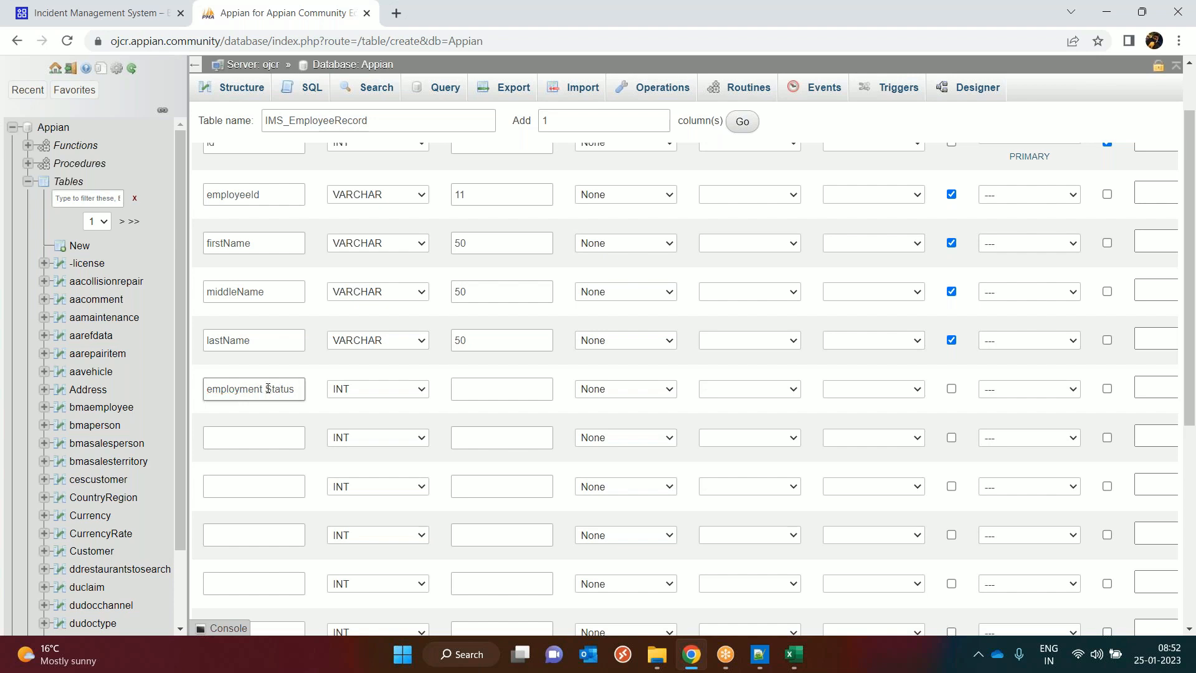
click(268, 389)
key(BackSpace)
click(399, 391)
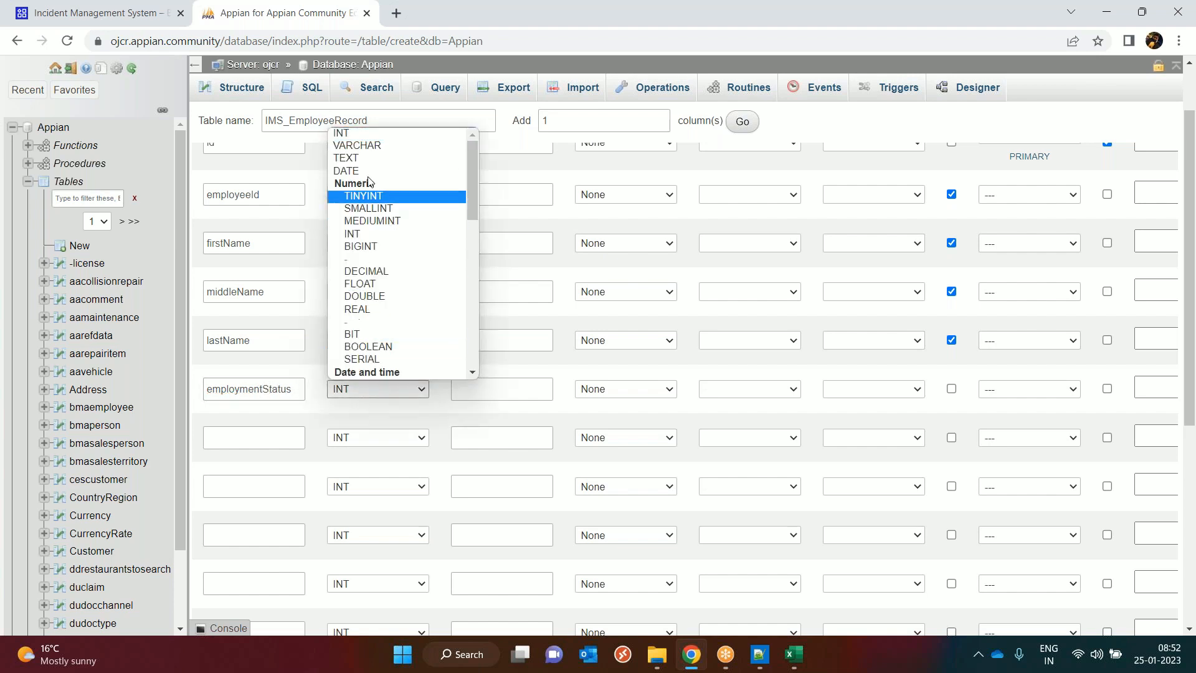
click(374, 150)
click(476, 384)
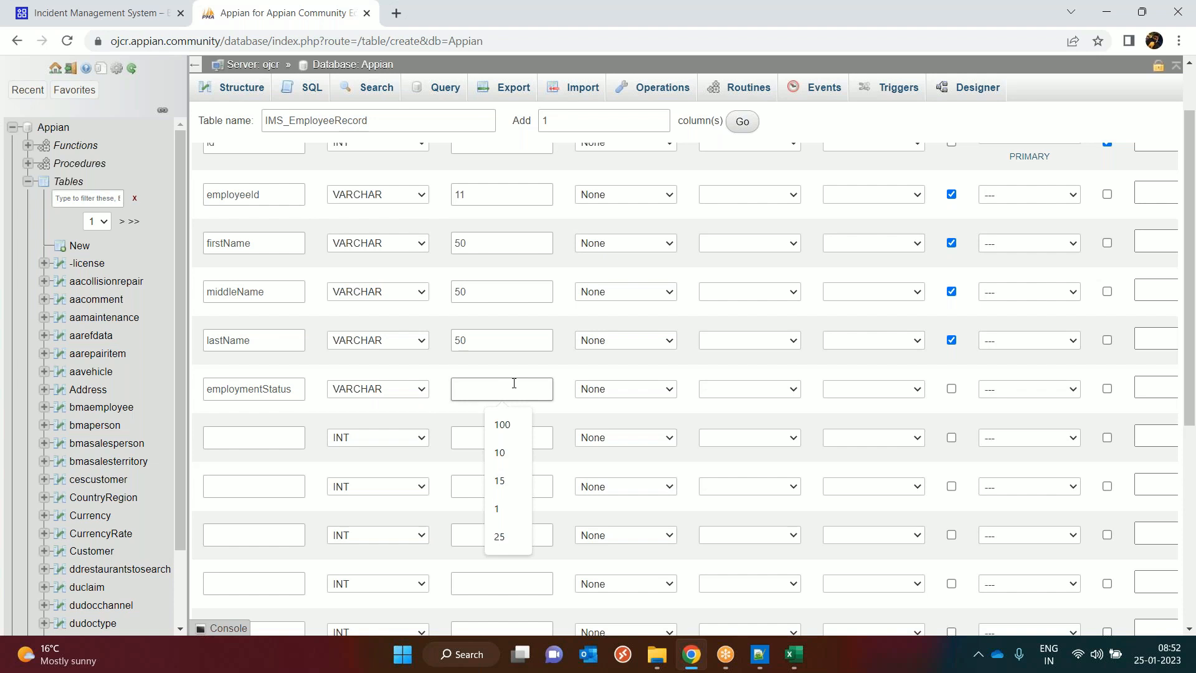
text(50)
- Check the DOB and Department fields in the Excel data model and define the seventh column as dob of type DATE
click(221, 436)
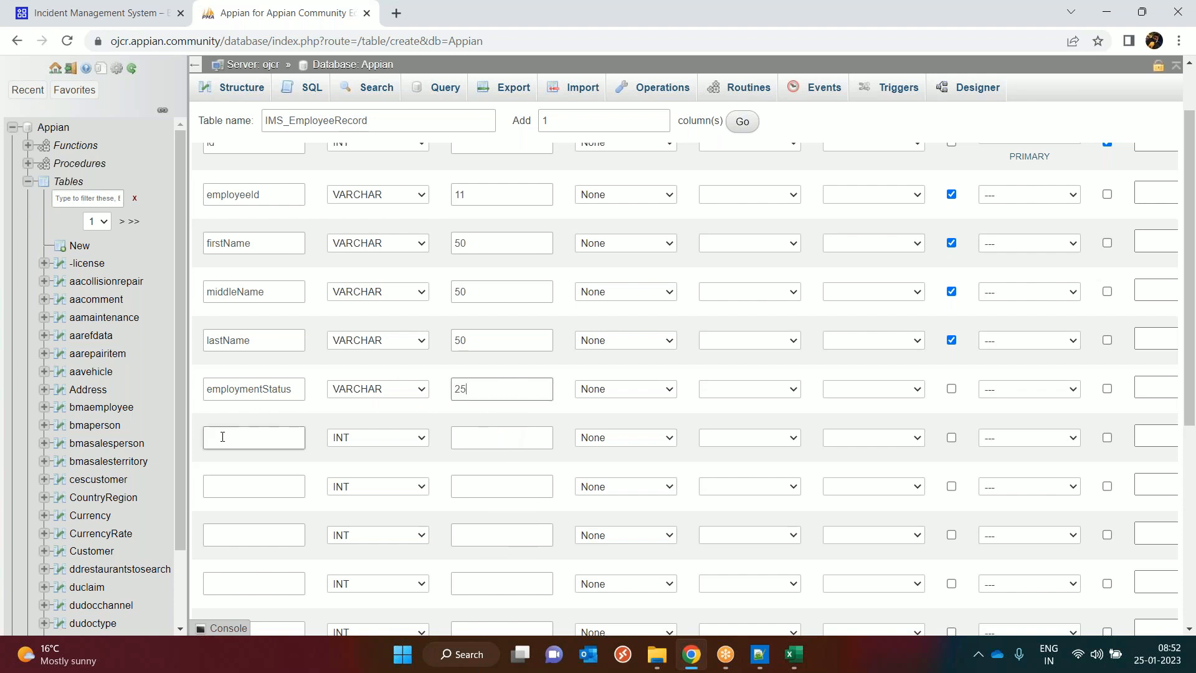
key(alt+Tab)
click(60, 401)
click(90, 417)
drag(252, 156, 54, 158)
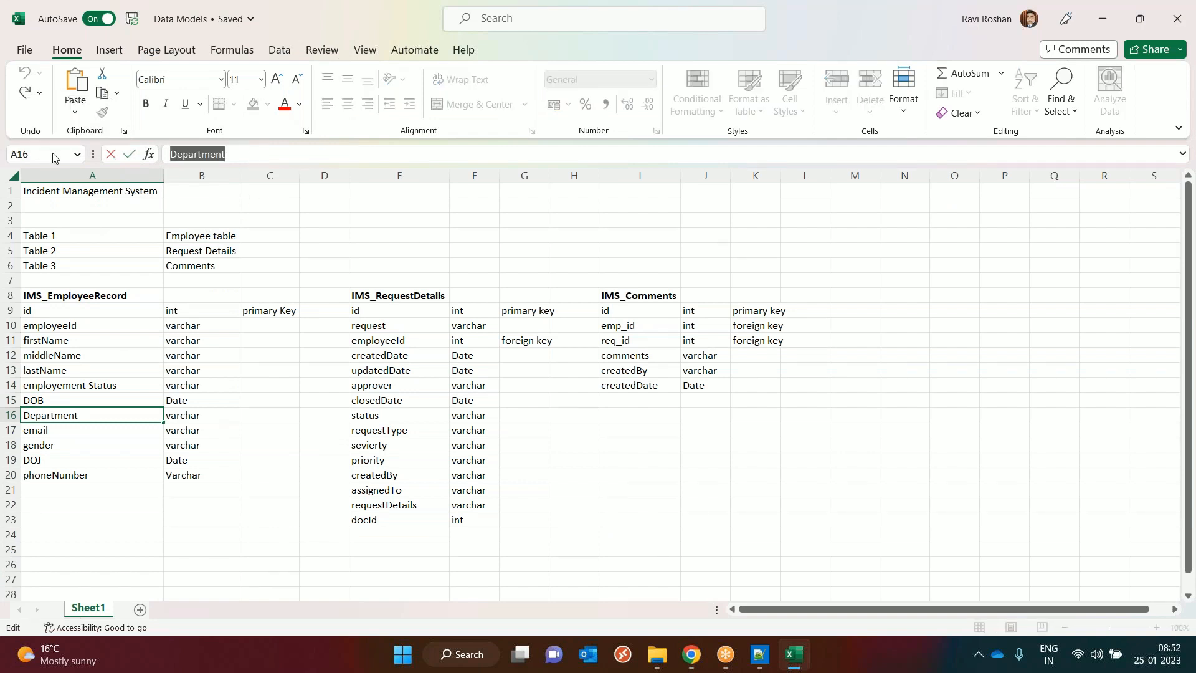
key(alt+Tab)
click(259, 442)
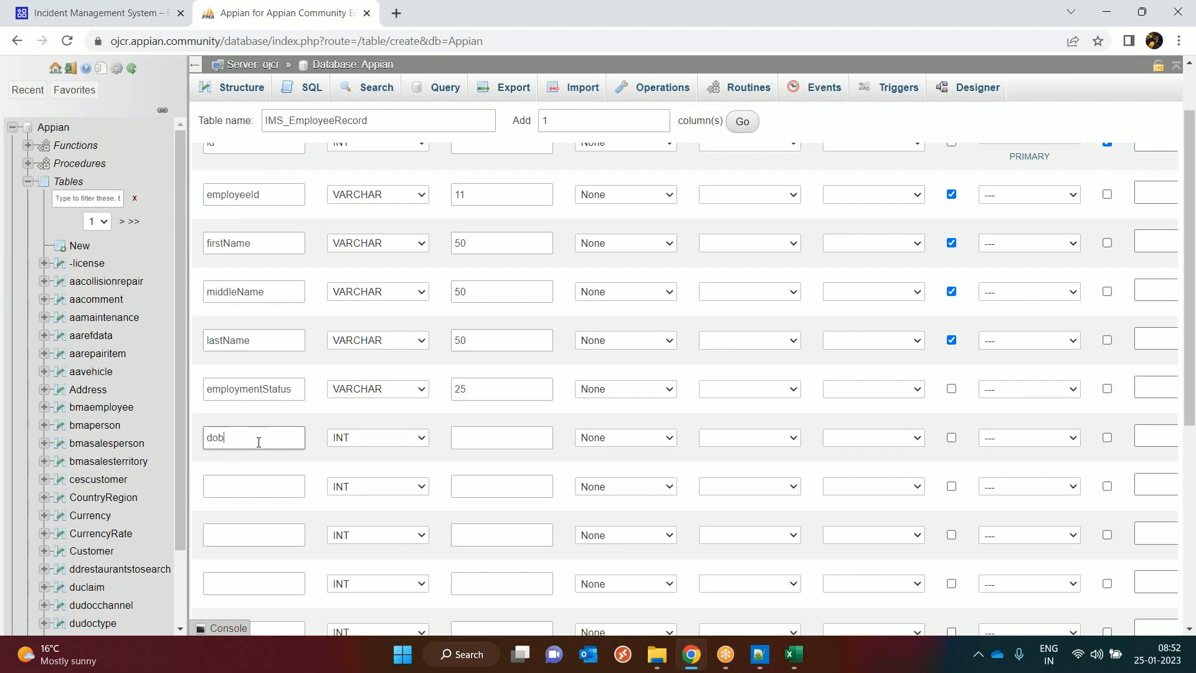
click(390, 436)
click(355, 194)
- Define the eighth column as department of type VARCHAR with length 50
click(225, 485)
text(department)
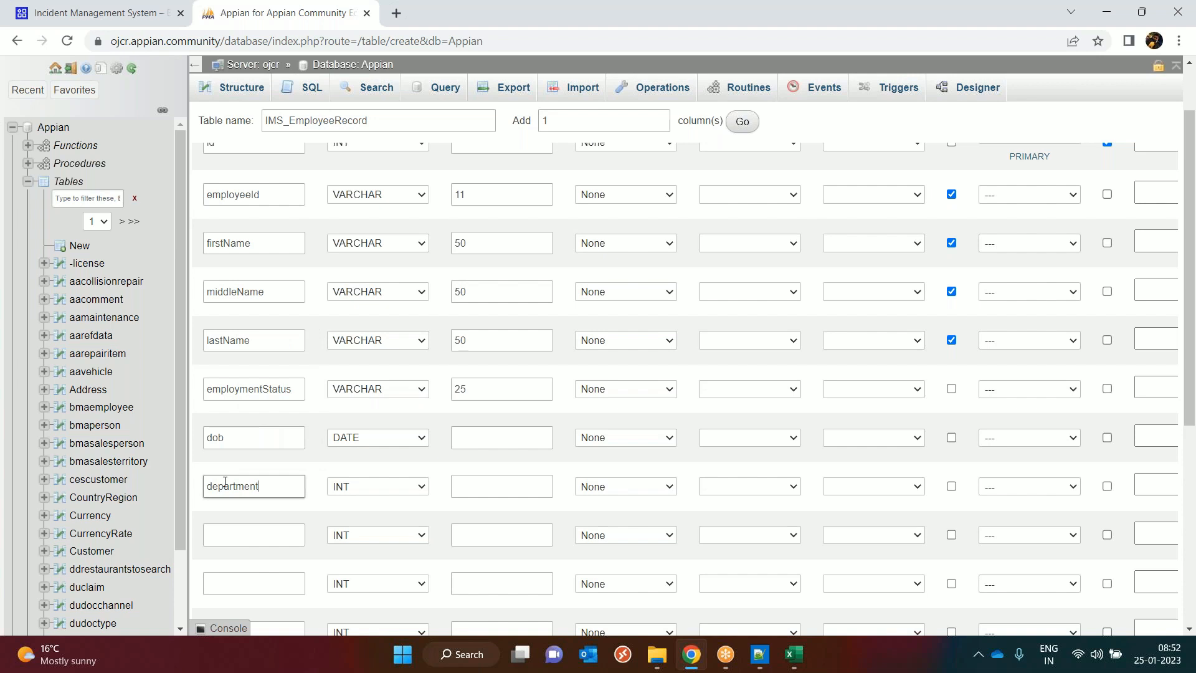
click(368, 486)
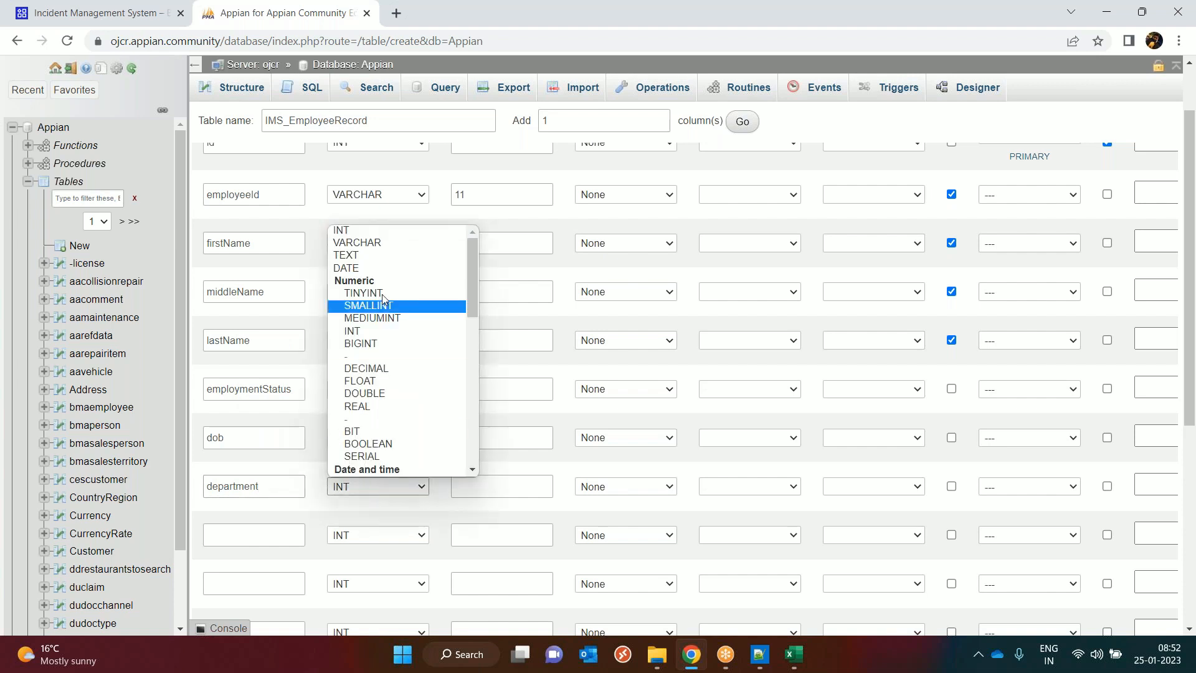
click(430, 244)
click(491, 484)
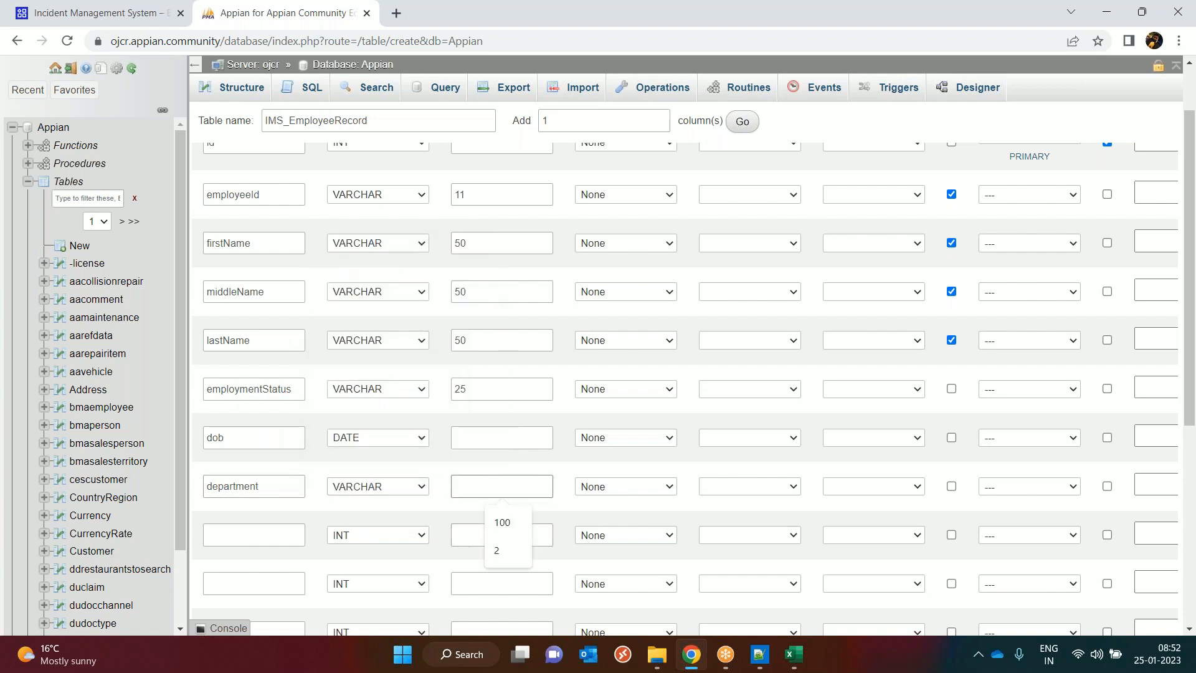
text(50)
- Check the next fields in the Excel data model and define the ninth column as email, VARCHAR with length 100
scroll(499, 476, down, 3)
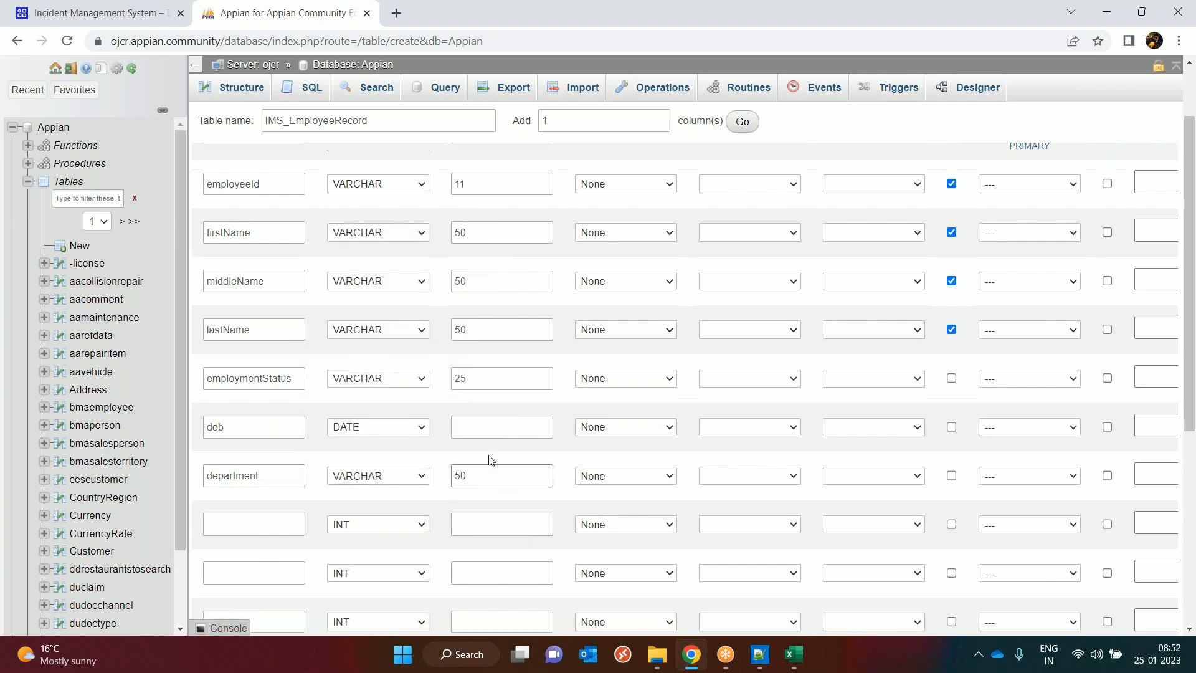
key(alt+Tab)
key(Return)
click(56, 445)
key(alt+Tab)
click(244, 376)
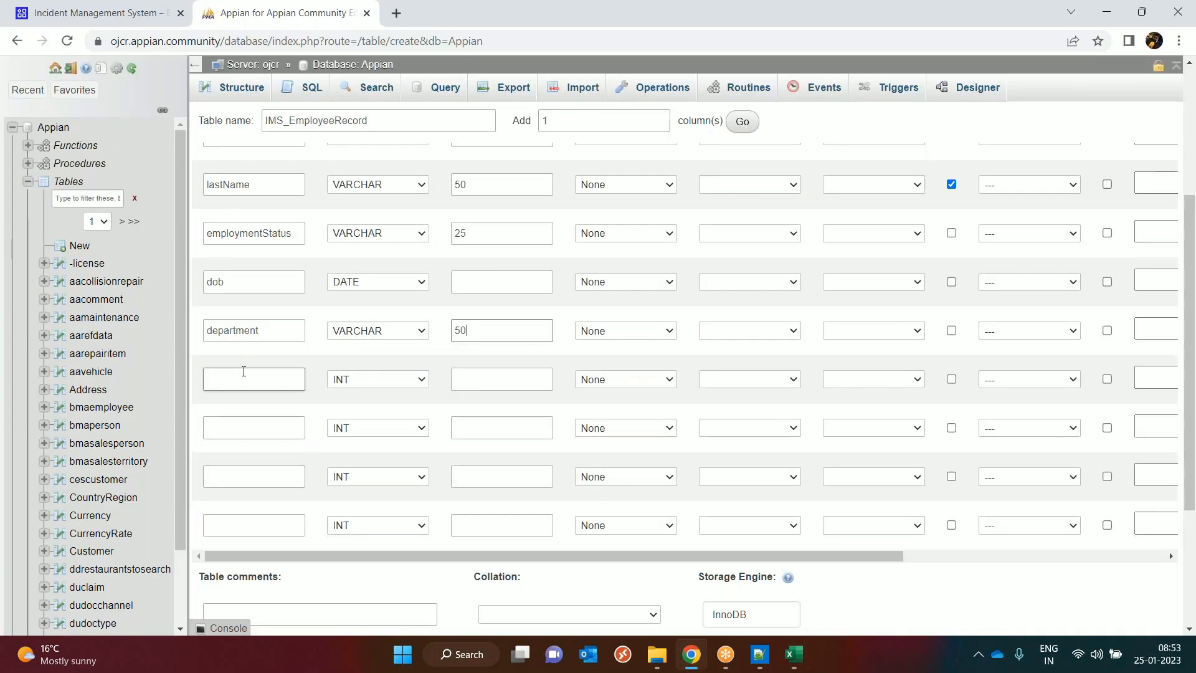
text(email)
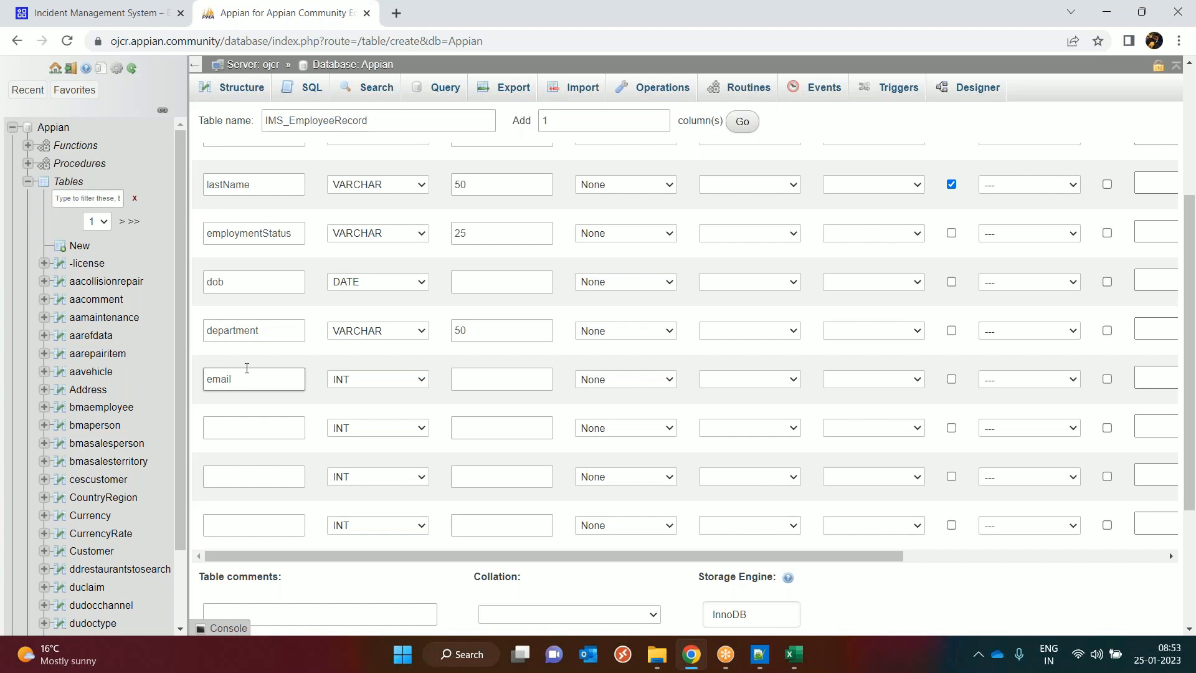
click(353, 381)
click(349, 133)
click(471, 371)
text(100)
- Define the tenth column as doj of type DATE
click(246, 421)
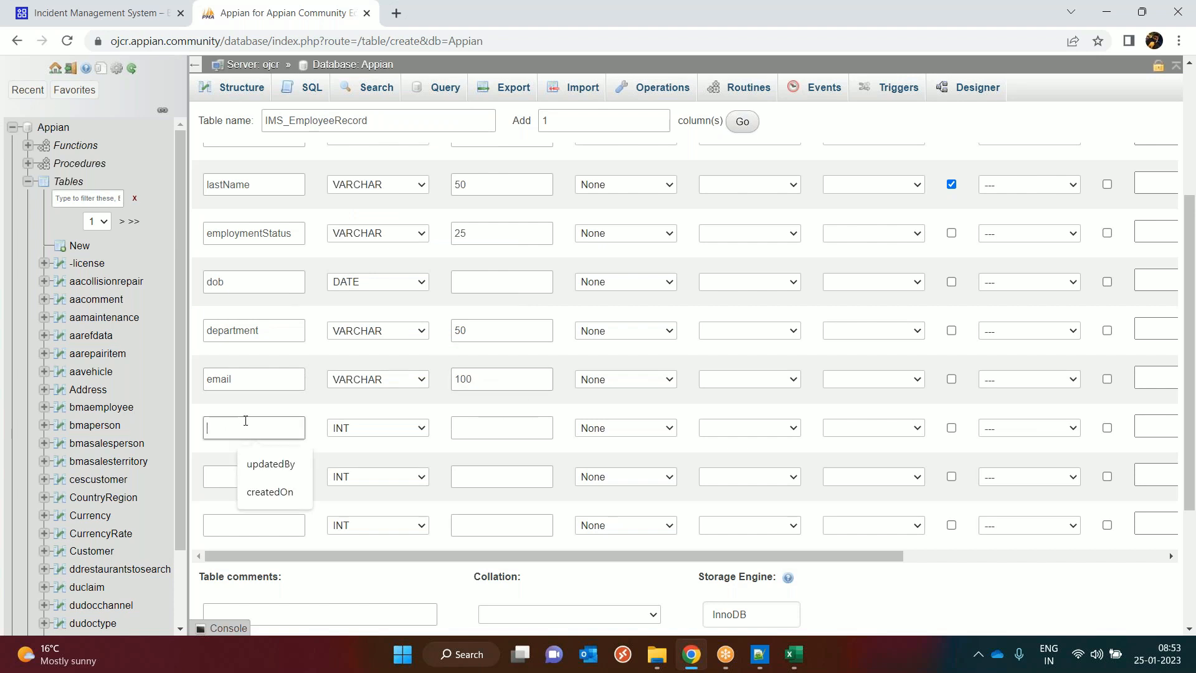
text(doj)
click(371, 429)
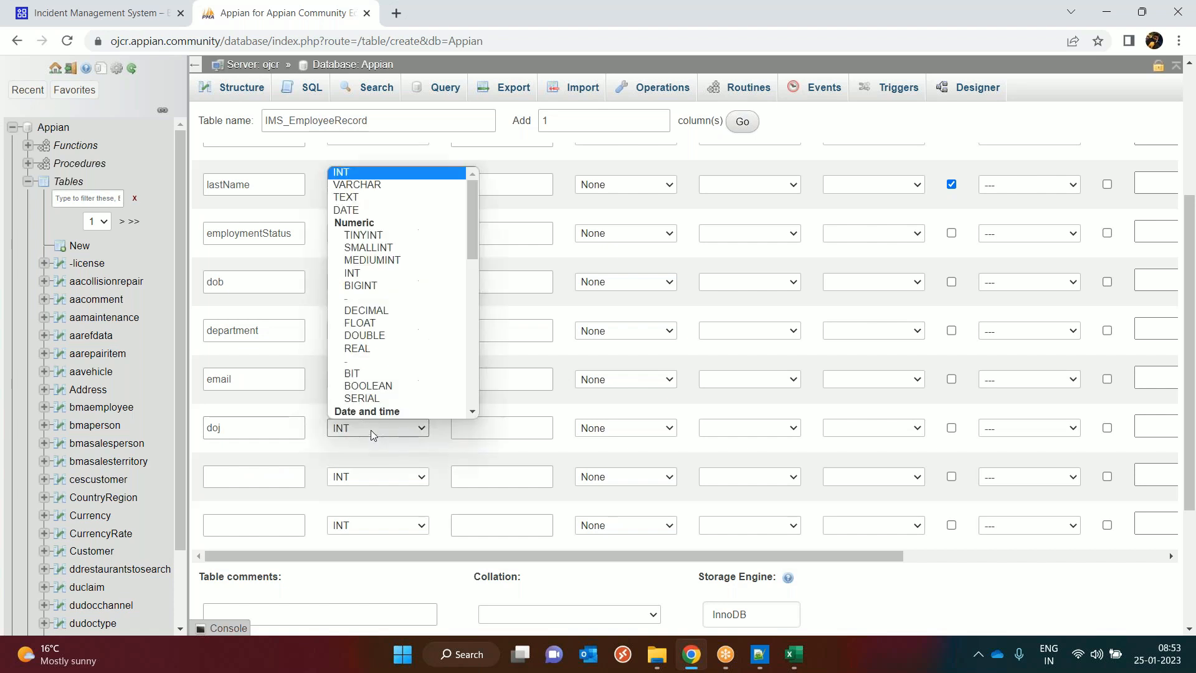
click(376, 210)
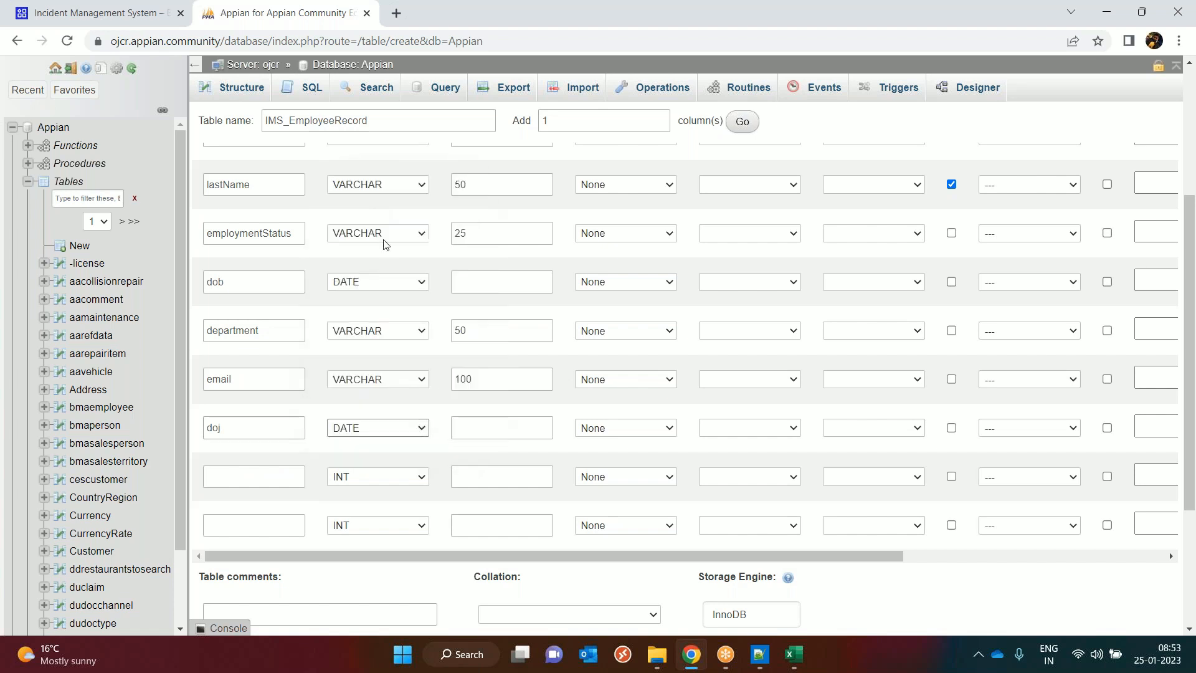
- Check the next fields in the Excel data model and define the eleventh column as gender, VARCHAR with length 10
key(alt+Tab)
click(53, 461)
key(alt+Tab)
click(221, 471)
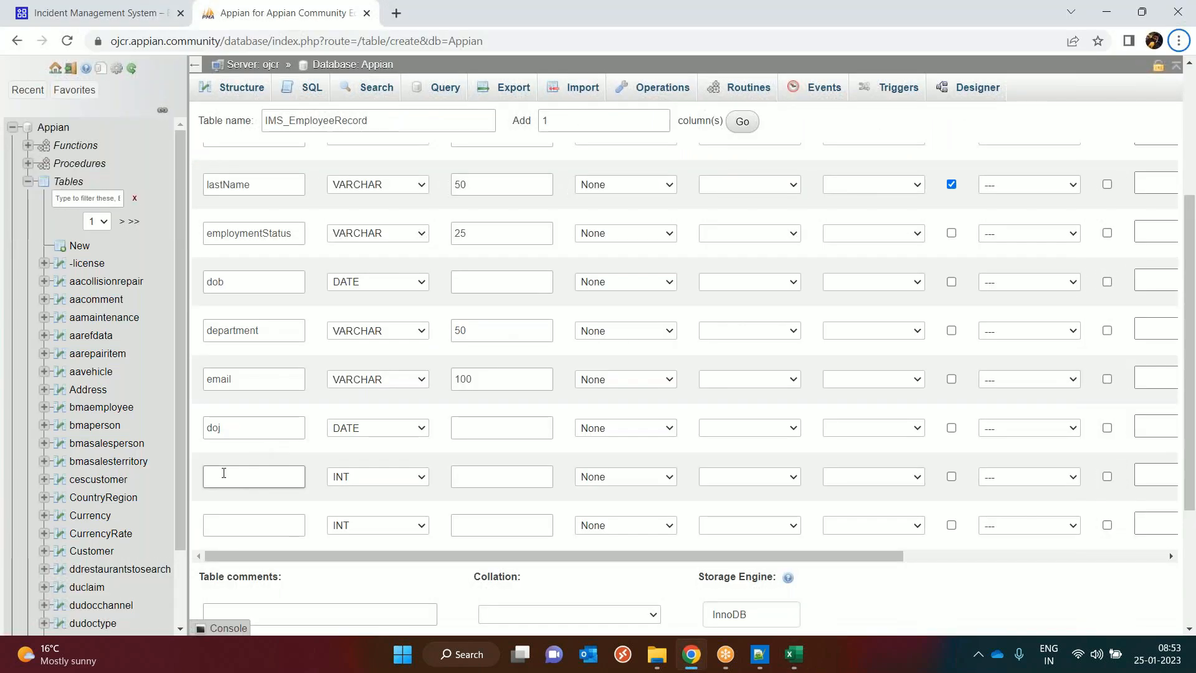
click(224, 473)
text(gend)
click(371, 477)
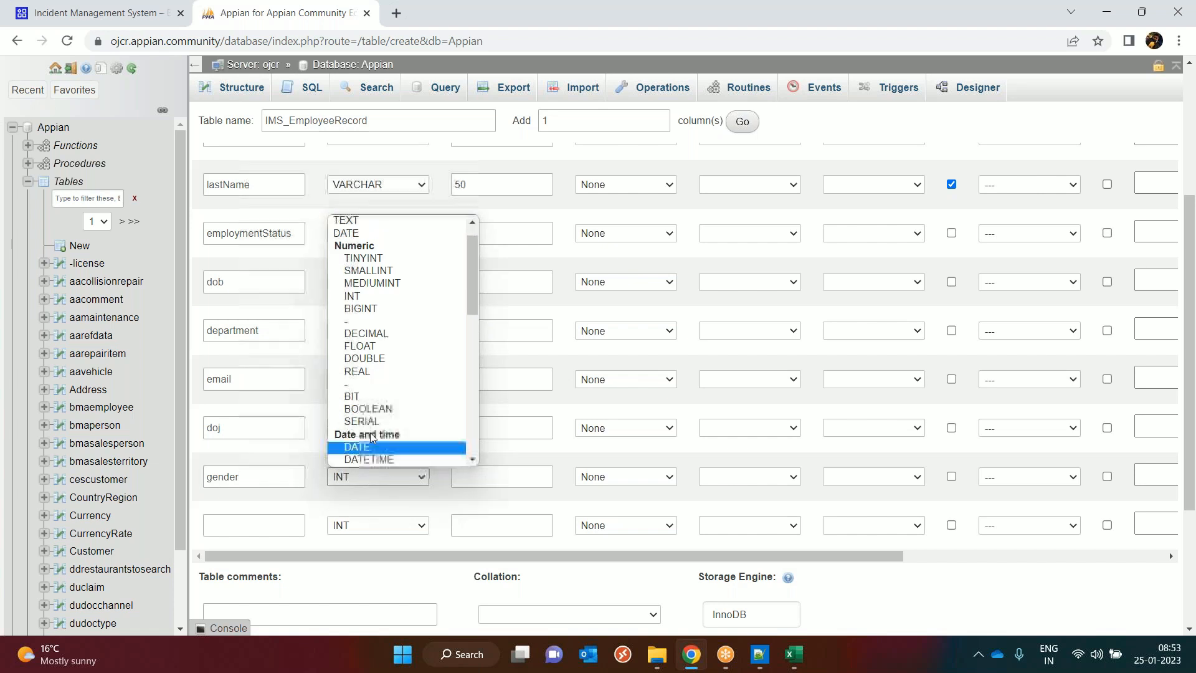
scroll(371, 237, up, 1)
click(375, 242)
click(484, 474)
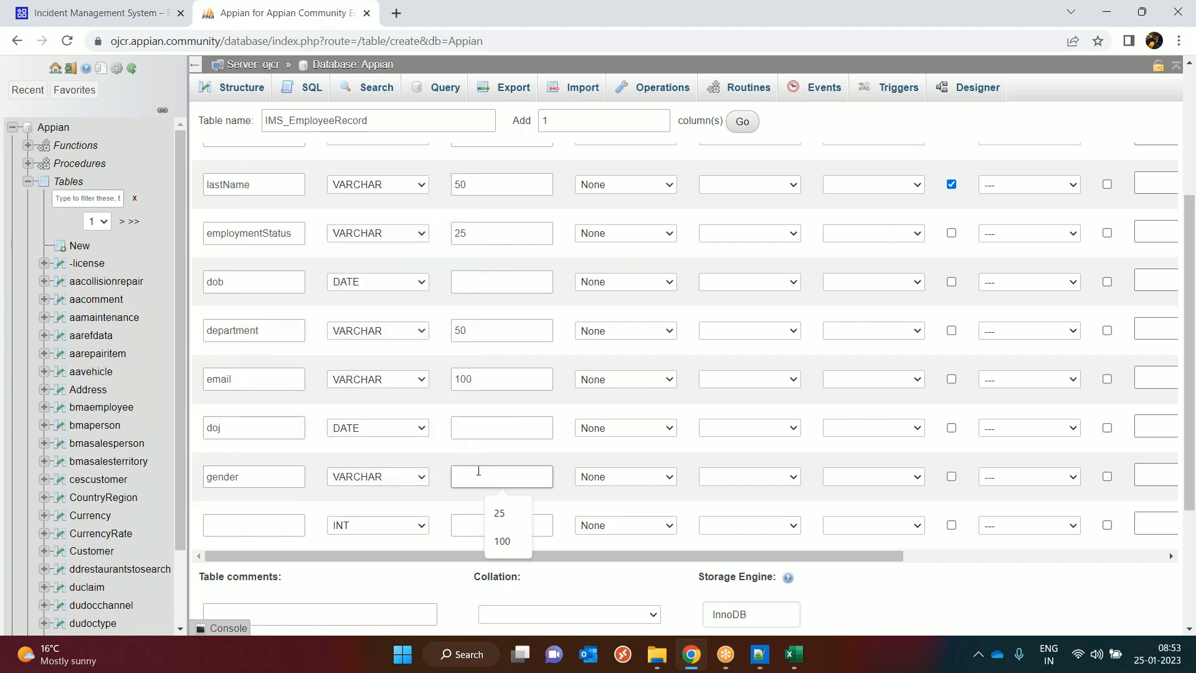
text(10)
- Define the twelfth column as phoneNumber of type VARCHAR with length 15
click(260, 522)
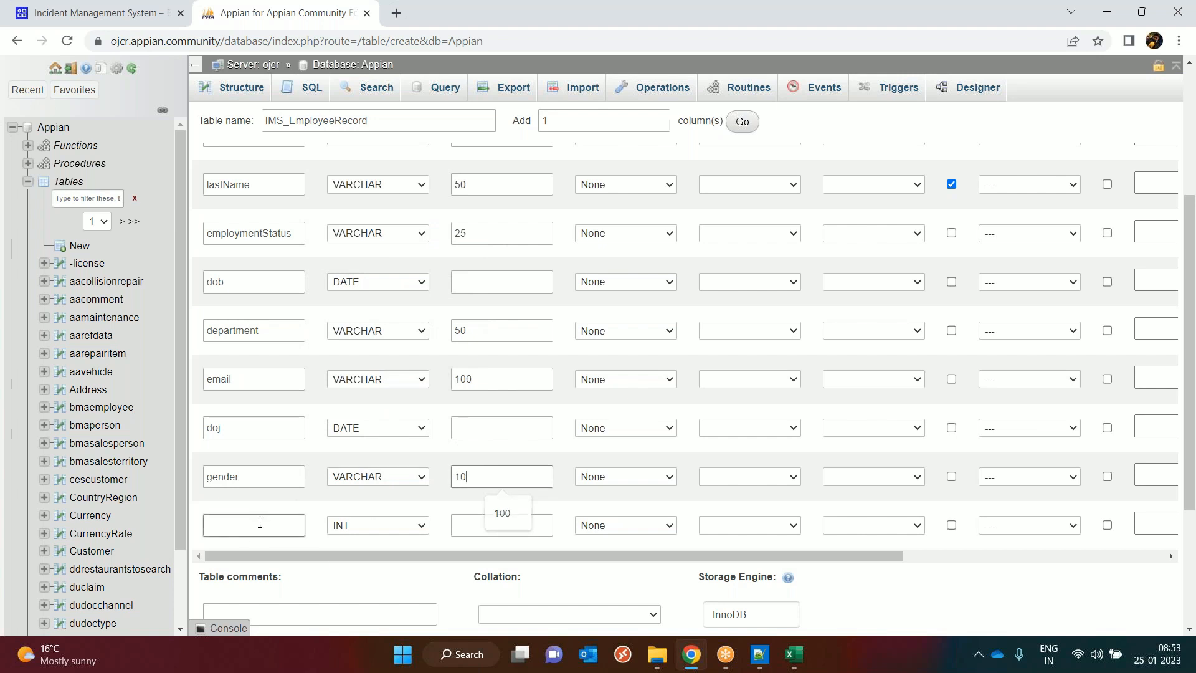
text(pho)
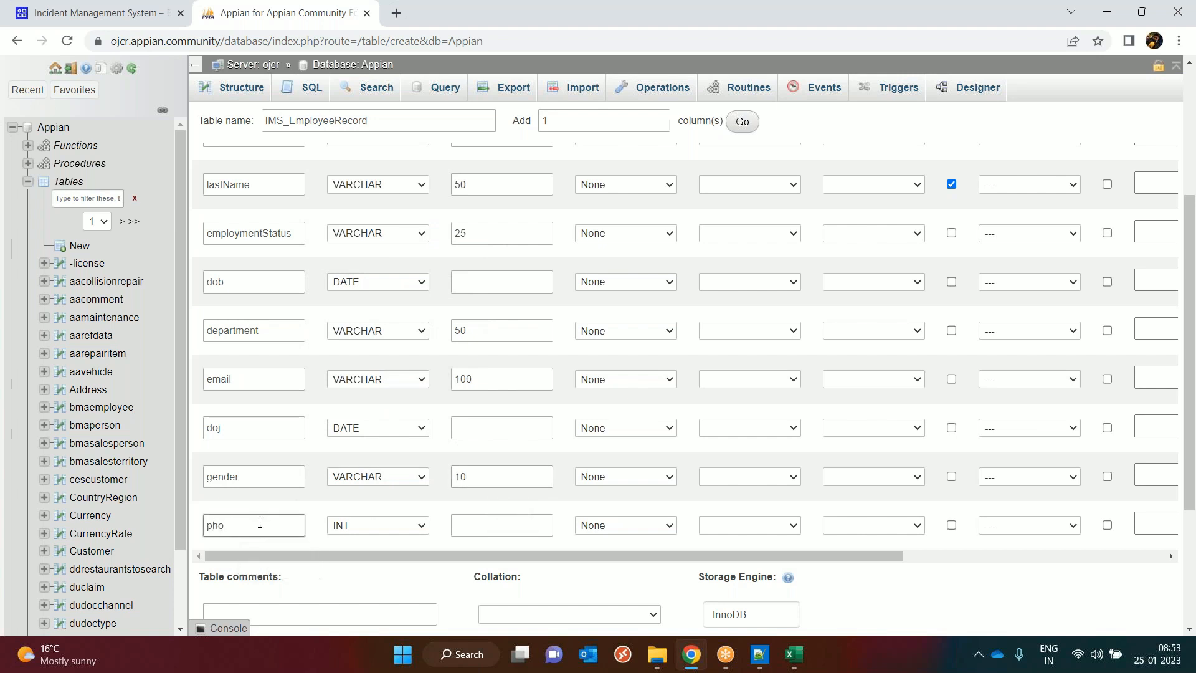
text(neNumber)
scroll(374, 481, up, 3)
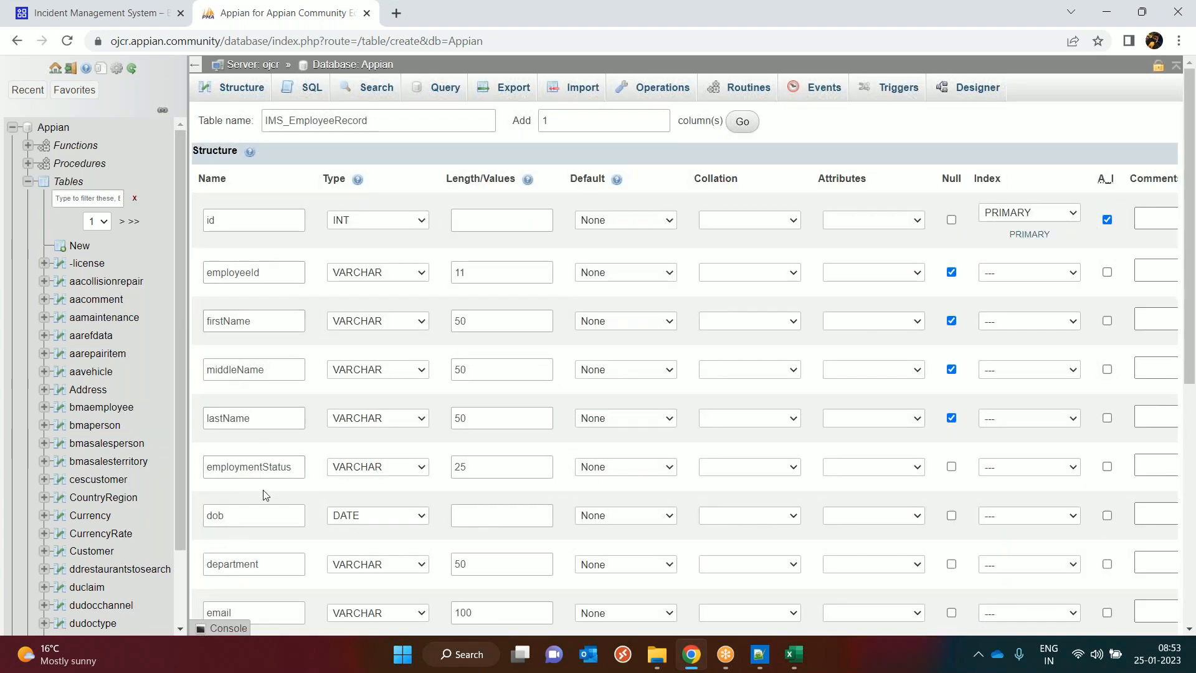
scroll(266, 495, down, 5)
click(383, 447)
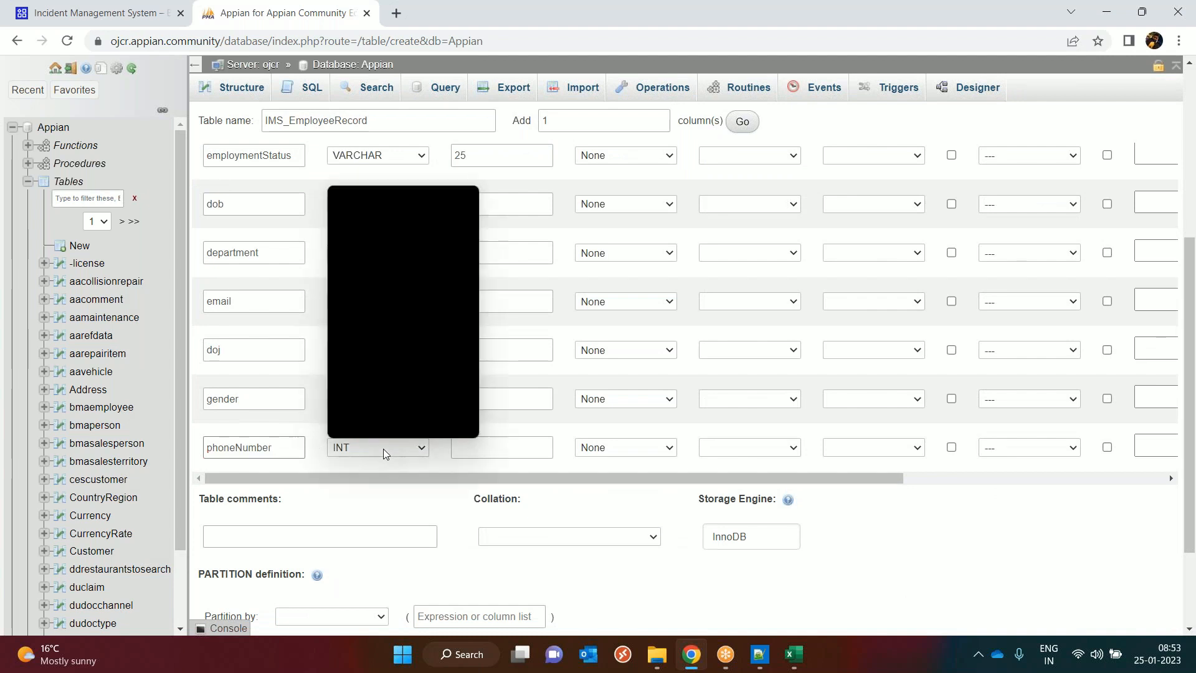
click(368, 209)
click(497, 447)
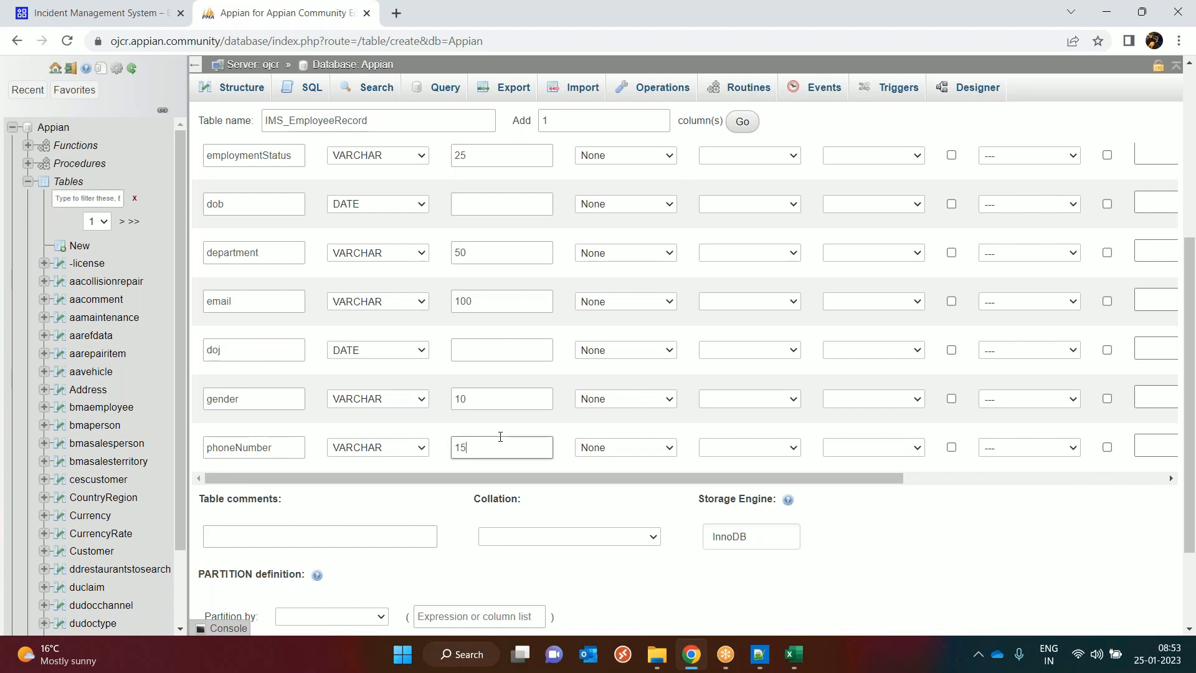
- Allow null values for the remaining columns, from employmentStatus down to phoneNumber
scroll(935, 336, up, 3)
click(952, 389)
click(951, 438)
click(951, 486)
scroll(932, 526, down, 2)
click(951, 380)
click(951, 429)
click(951, 477)
click(951, 525)
- Review the names, types, lengths and null settings of all the IMS_EmployeeRecord columns
scroll(951, 399, up, 3)
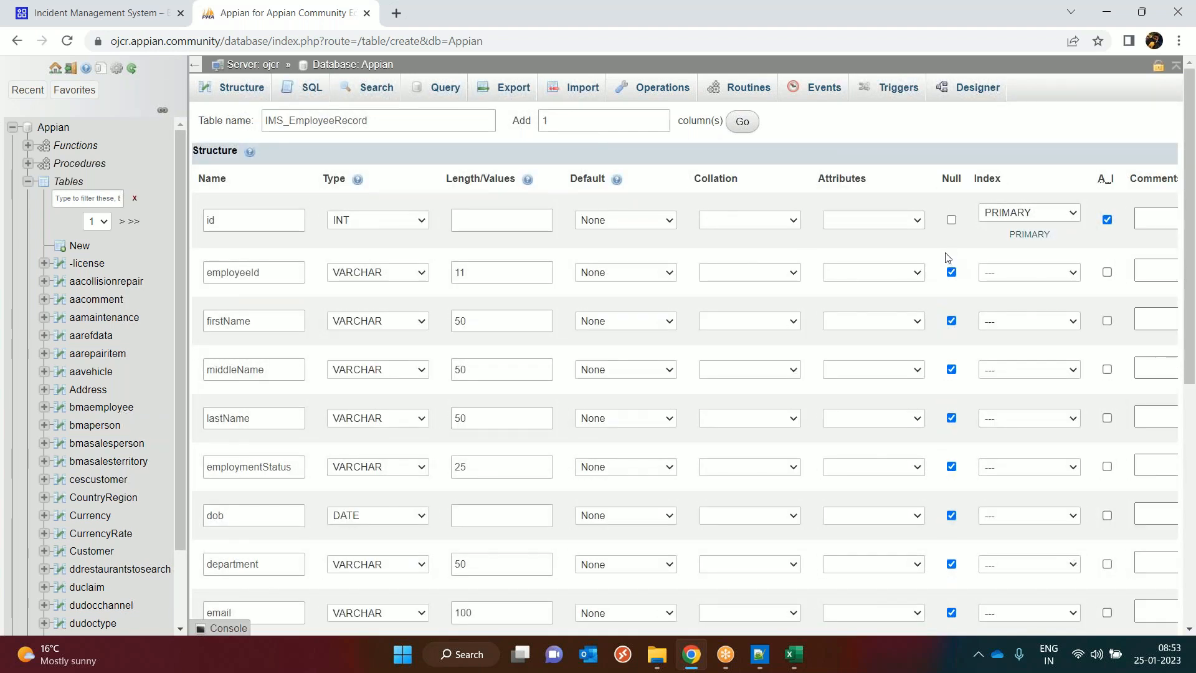
click(502, 320)
scroll(502, 321, down, 2)
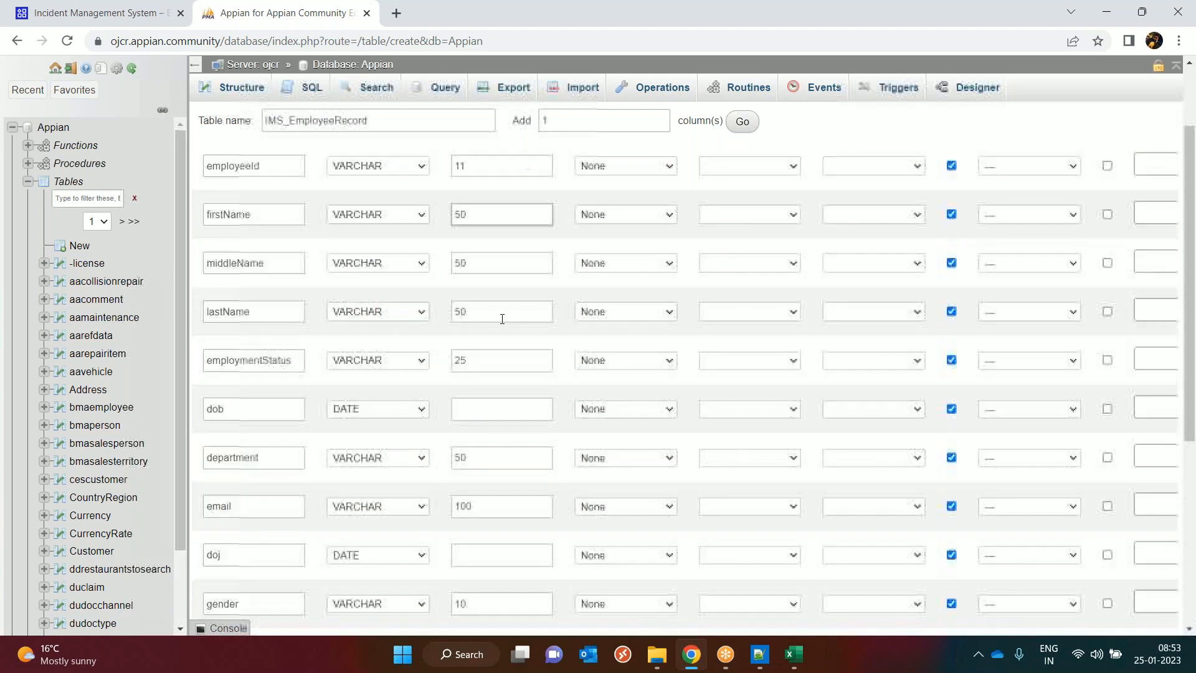
scroll(502, 319, down, 5)
scroll(499, 317, up, 3)
click(499, 318)
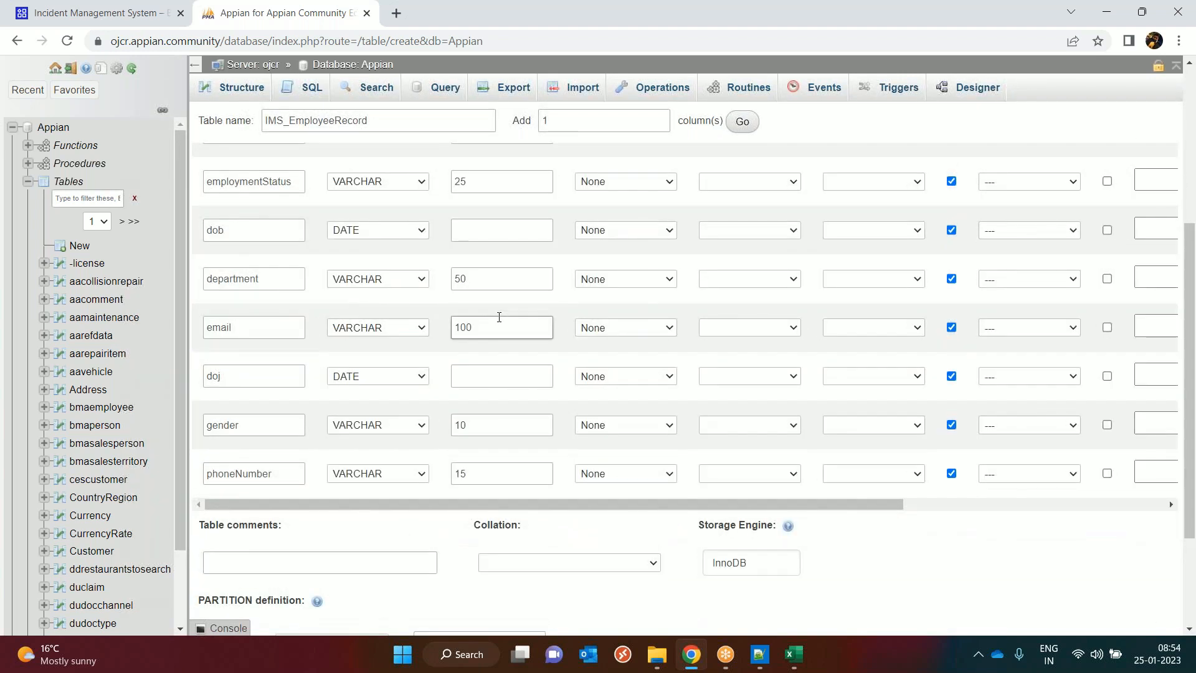
scroll(499, 317, down, 2)
scroll(499, 317, up, 5)
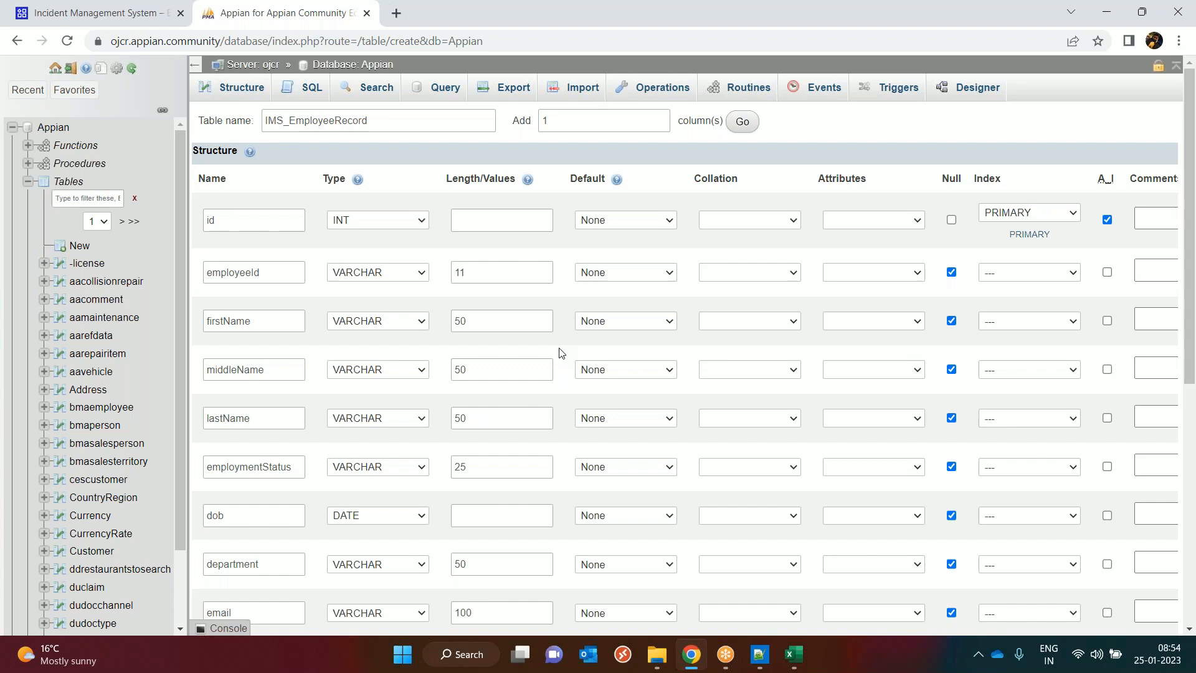
- In the Excel data model, fill id of IMS_EmployeeRecord, employeeId of IMS_RequestDetails and emp_id of IMS_Comments with yellow
click(793, 654)
click(77, 310)
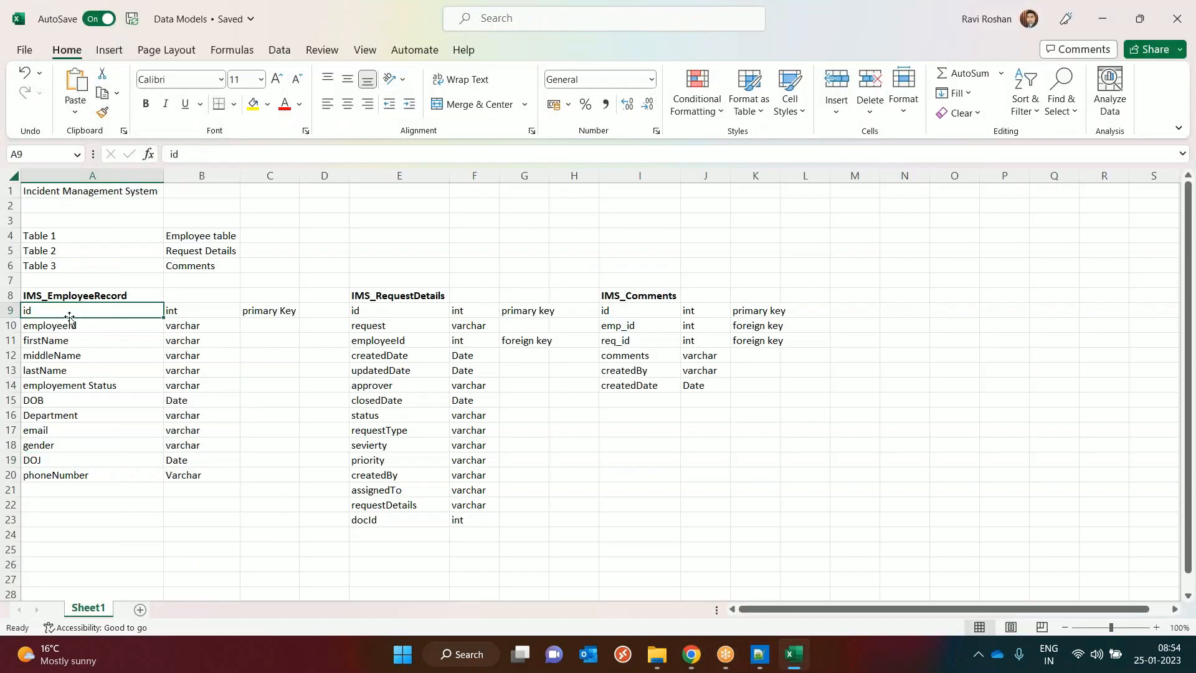
click(253, 104)
click(401, 340)
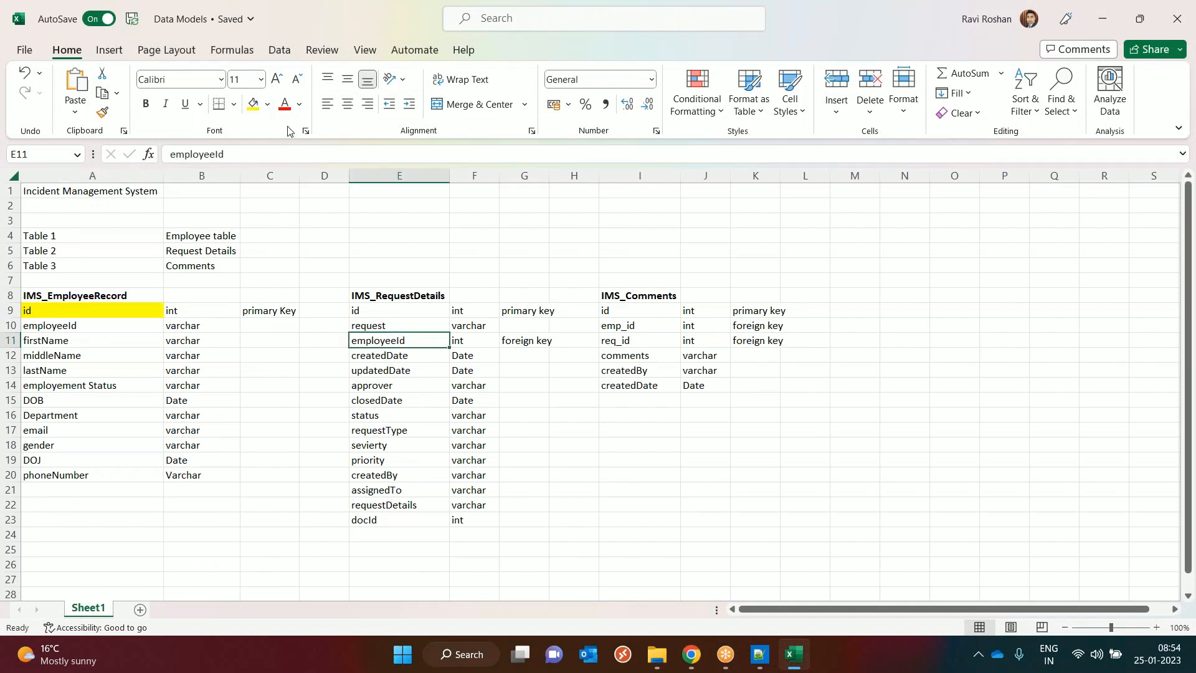
click(253, 104)
click(625, 329)
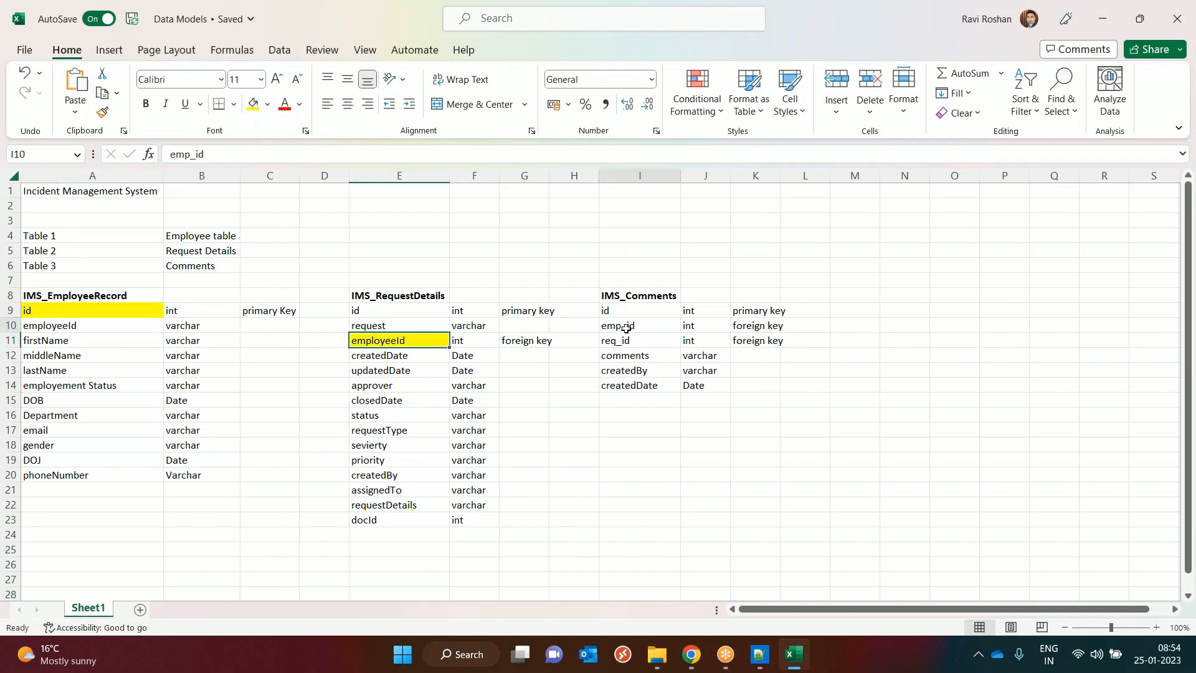
click(253, 104)
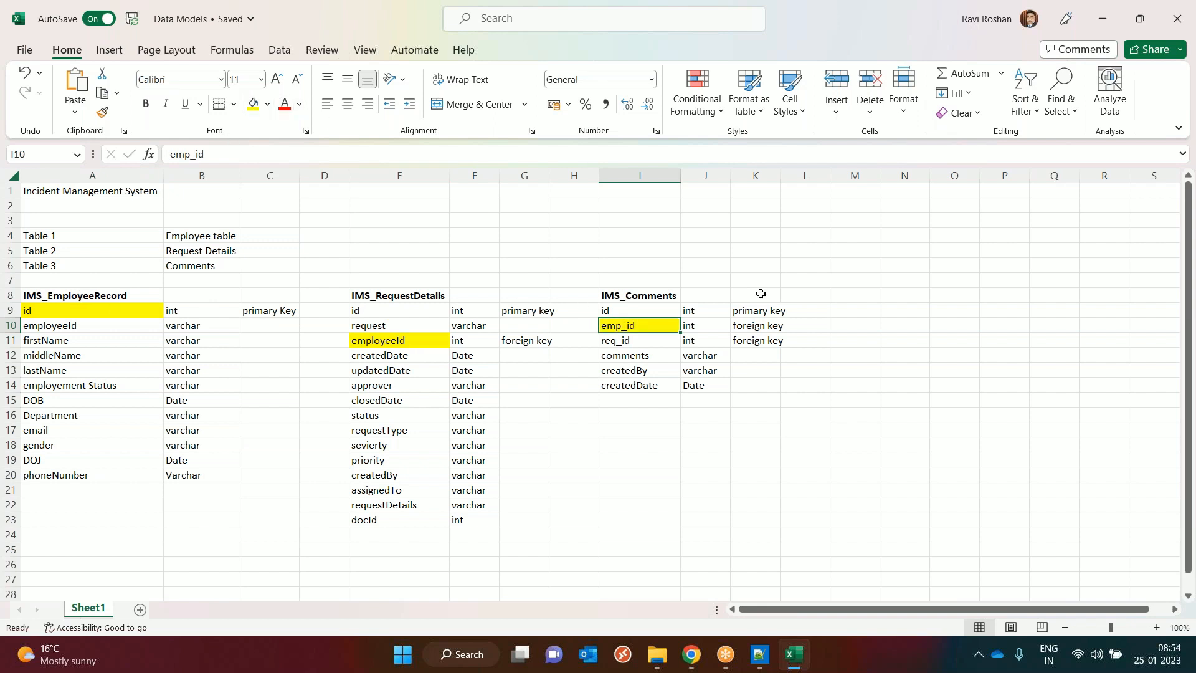
- Try marking request in IMS_RequestDetails and req_id in IMS_Comments as linked keys with a blue fill, and undo both fills
click(384, 325)
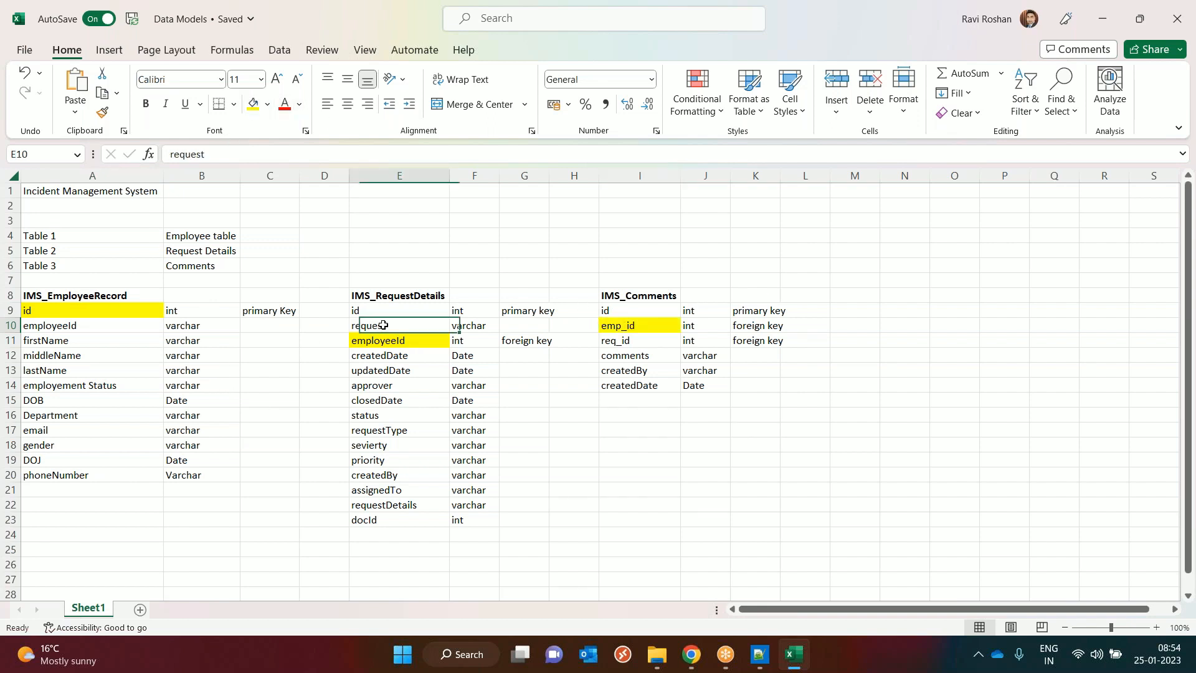
click(268, 104)
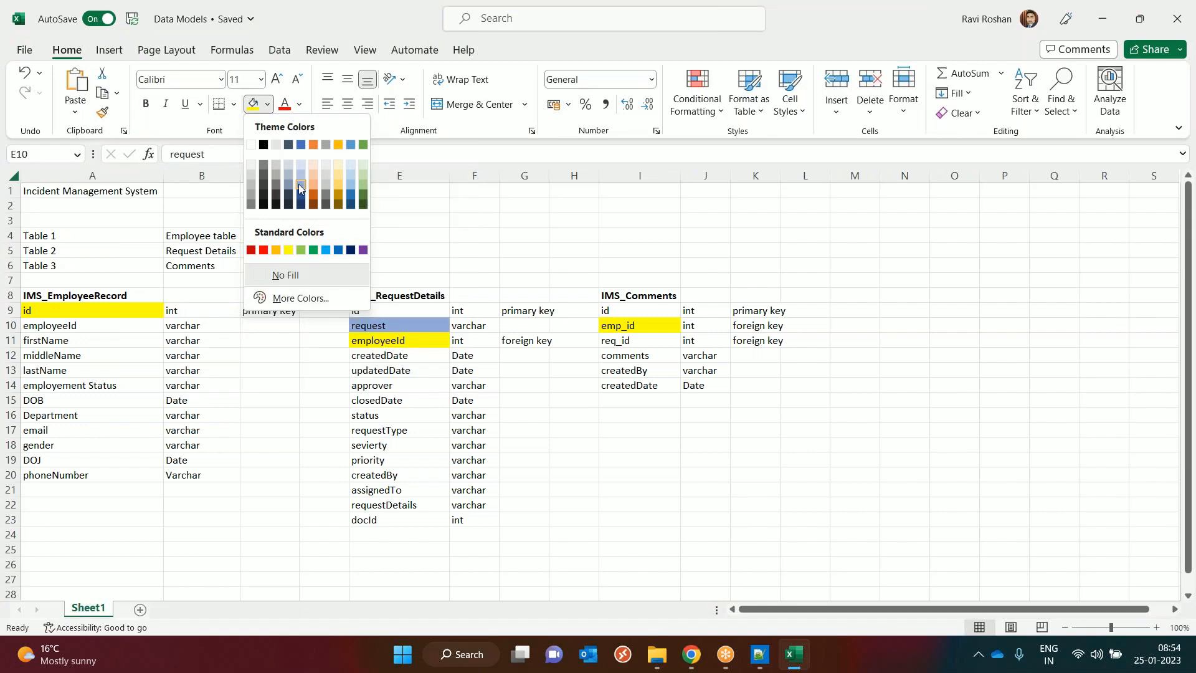
click(298, 184)
click(643, 344)
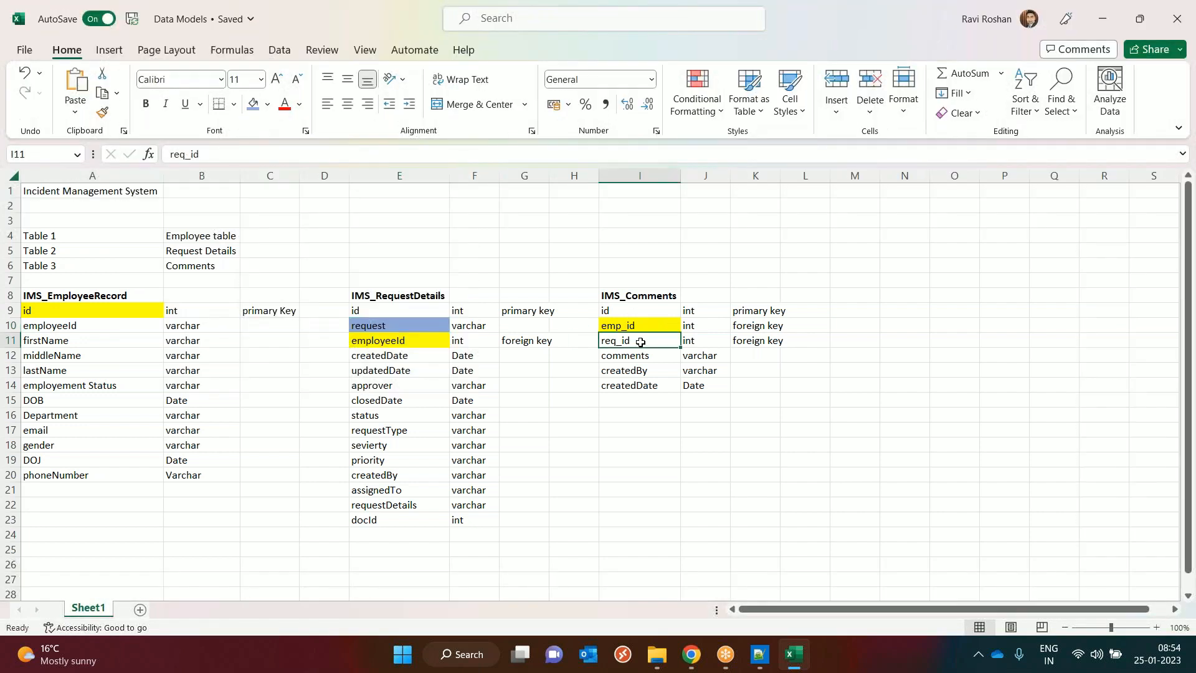
click(253, 104)
click(651, 367)
click(755, 341)
click(427, 344)
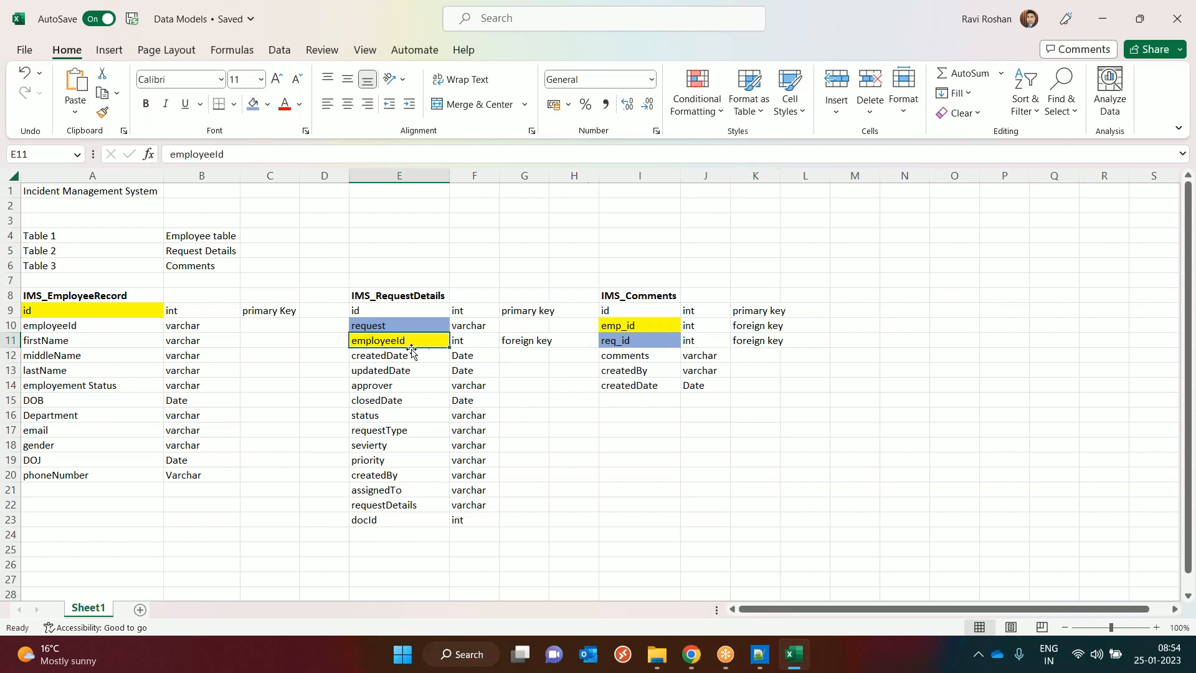
click(395, 325)
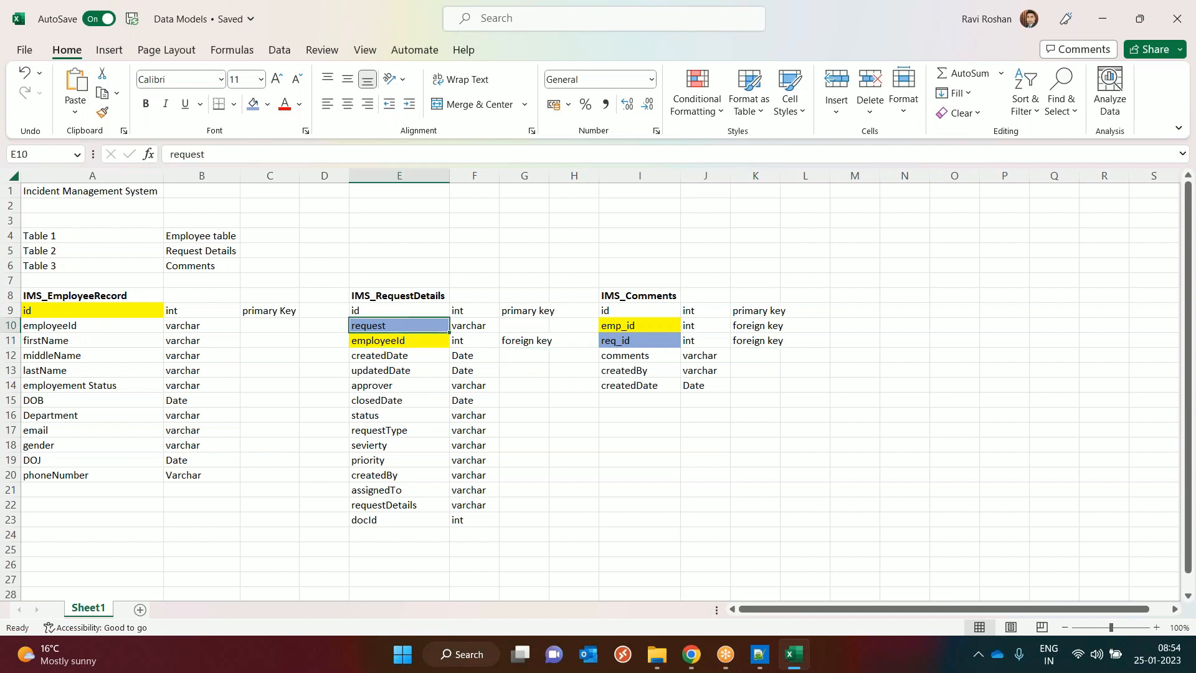
key(ctrl+z)
key(ctrl+z)
- Fill id of IMS_RequestDetails and req_id of IMS_Comments with the same blue
click(383, 311)
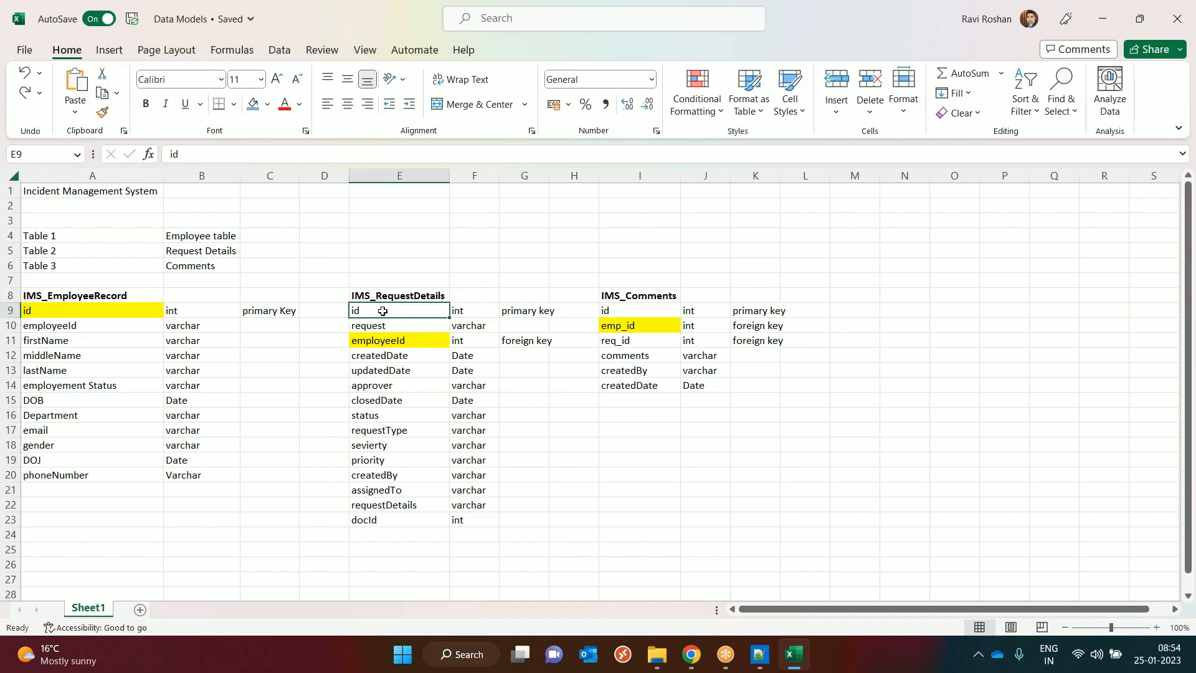
click(253, 104)
click(628, 343)
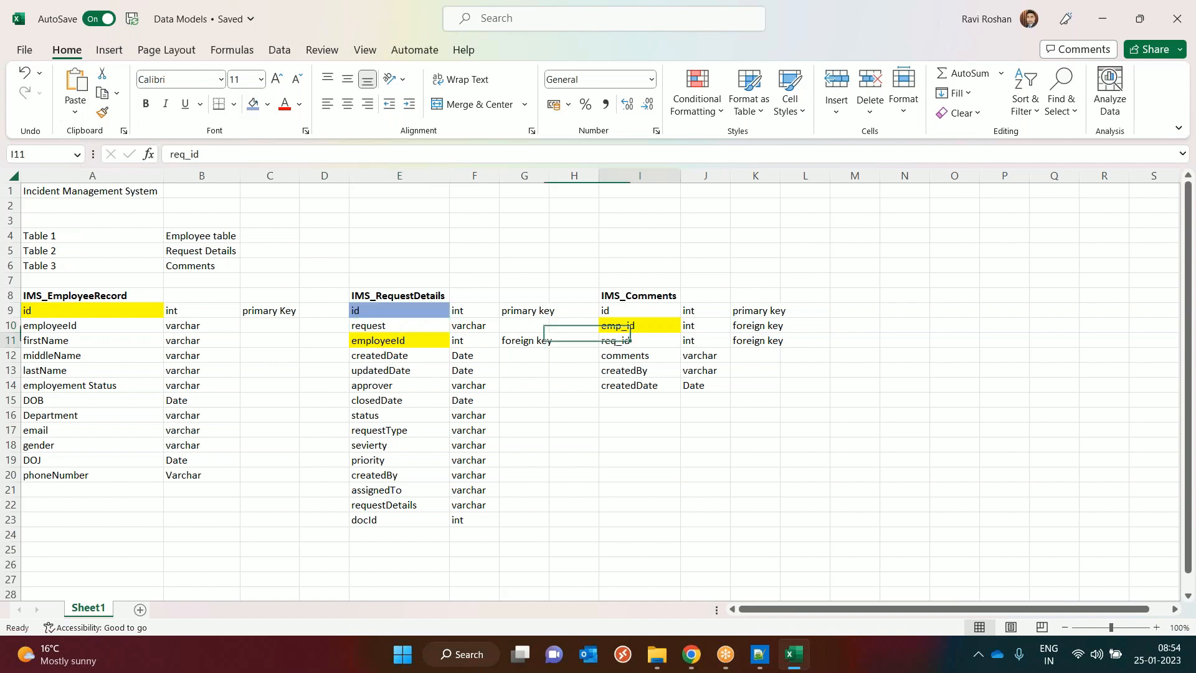
click(253, 103)
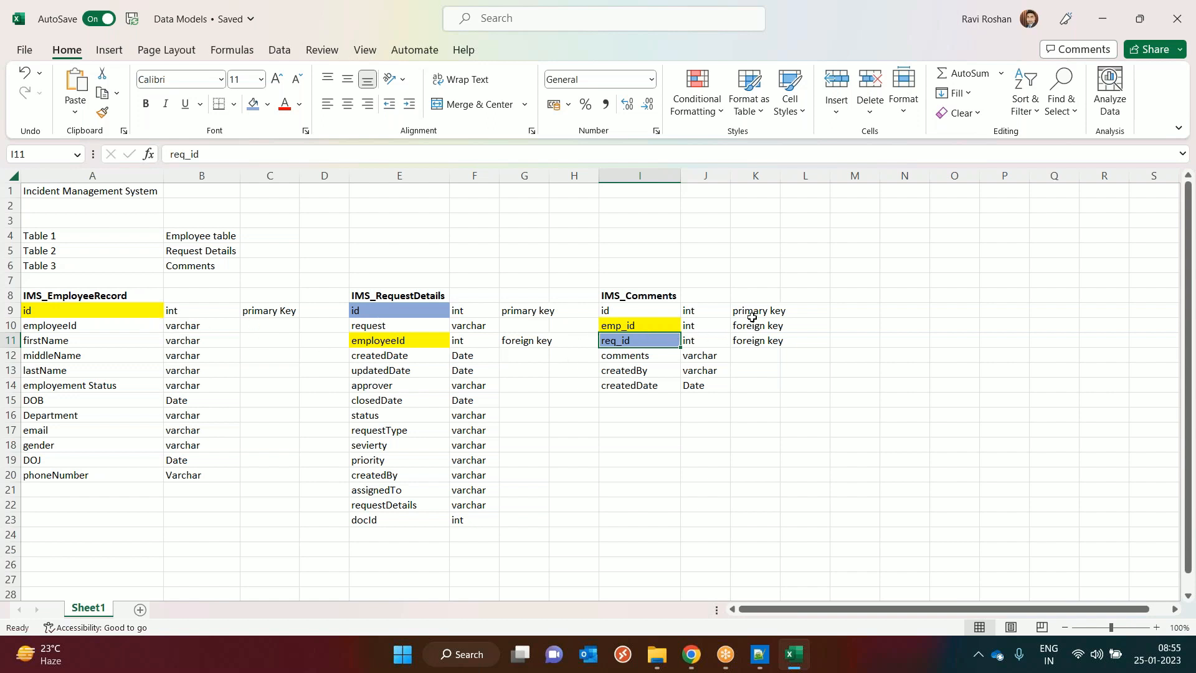
- Examine how the highlighted primary and foreign keys relate the employee, request details and comments tables
click(643, 371)
click(644, 342)
click(746, 342)
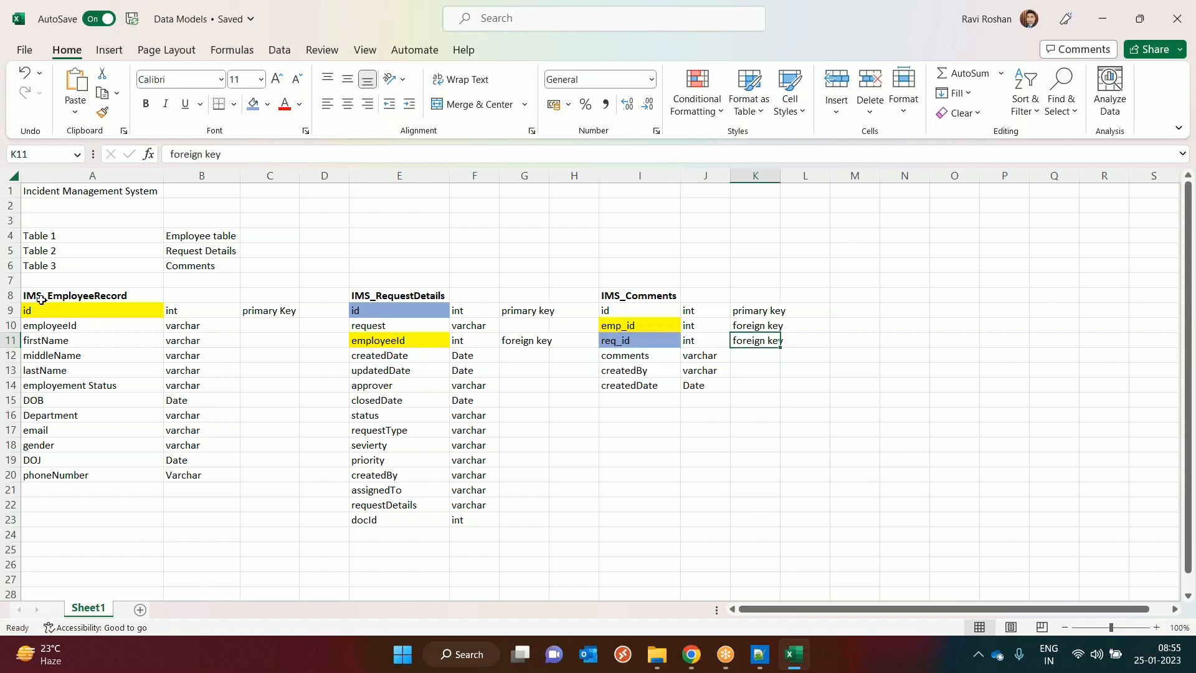
click(648, 337)
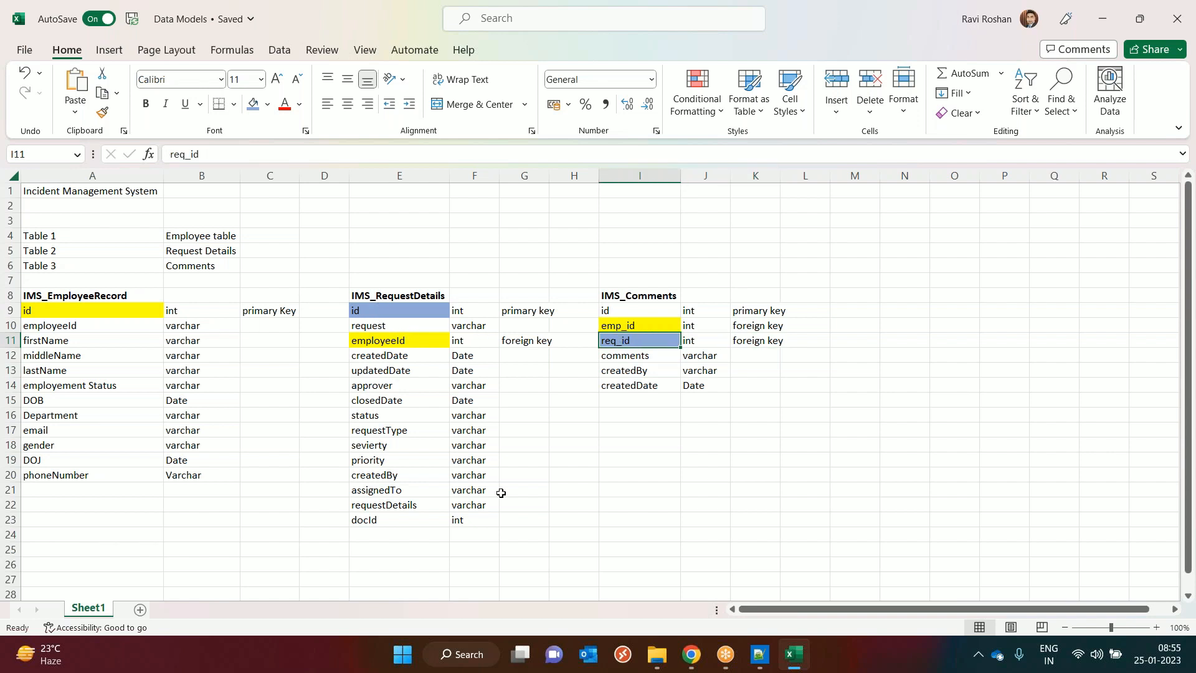
drag(549, 176, 558, 177)
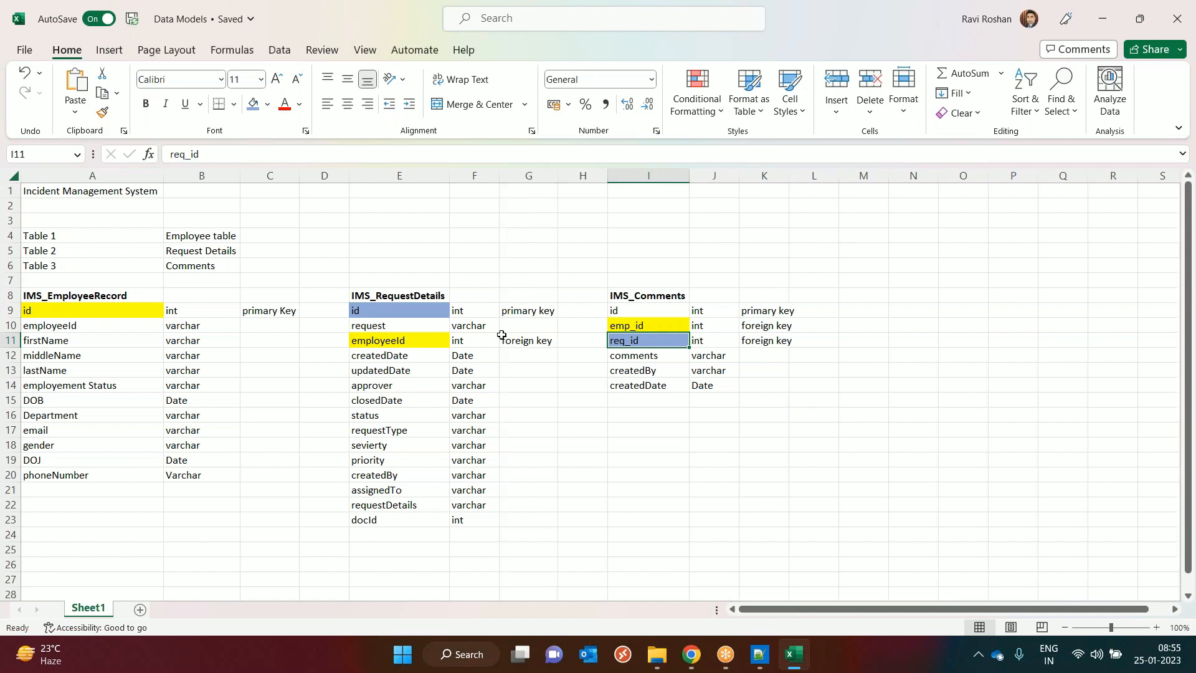
click(222, 351)
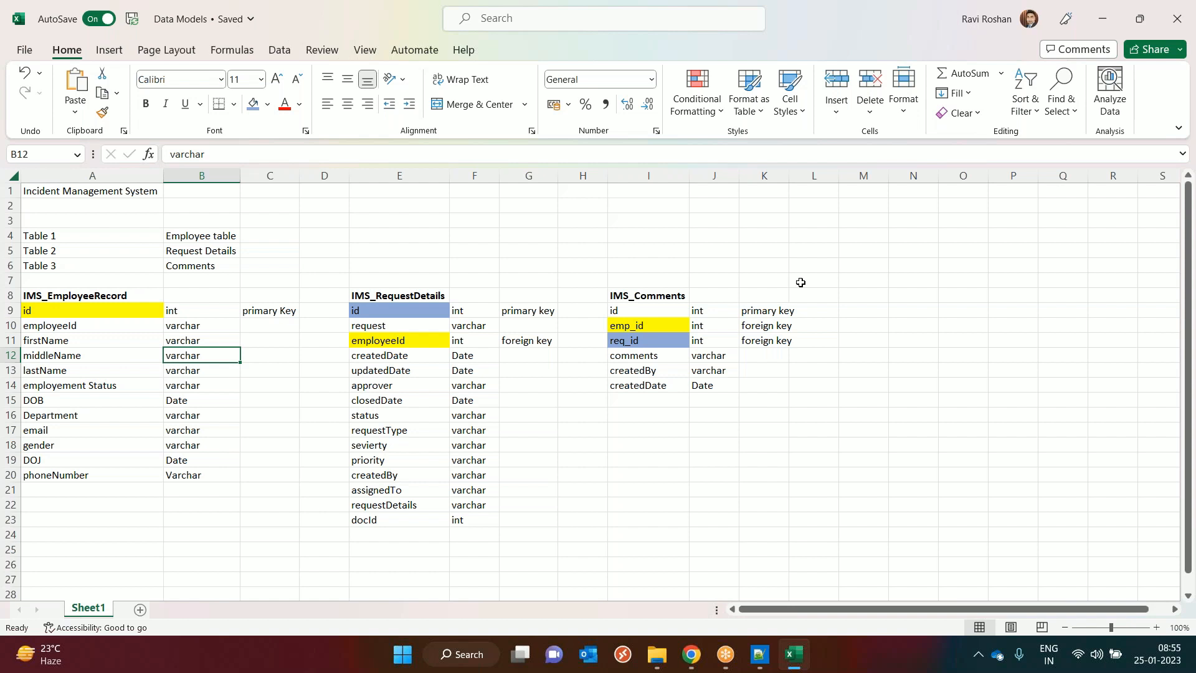
click(661, 340)
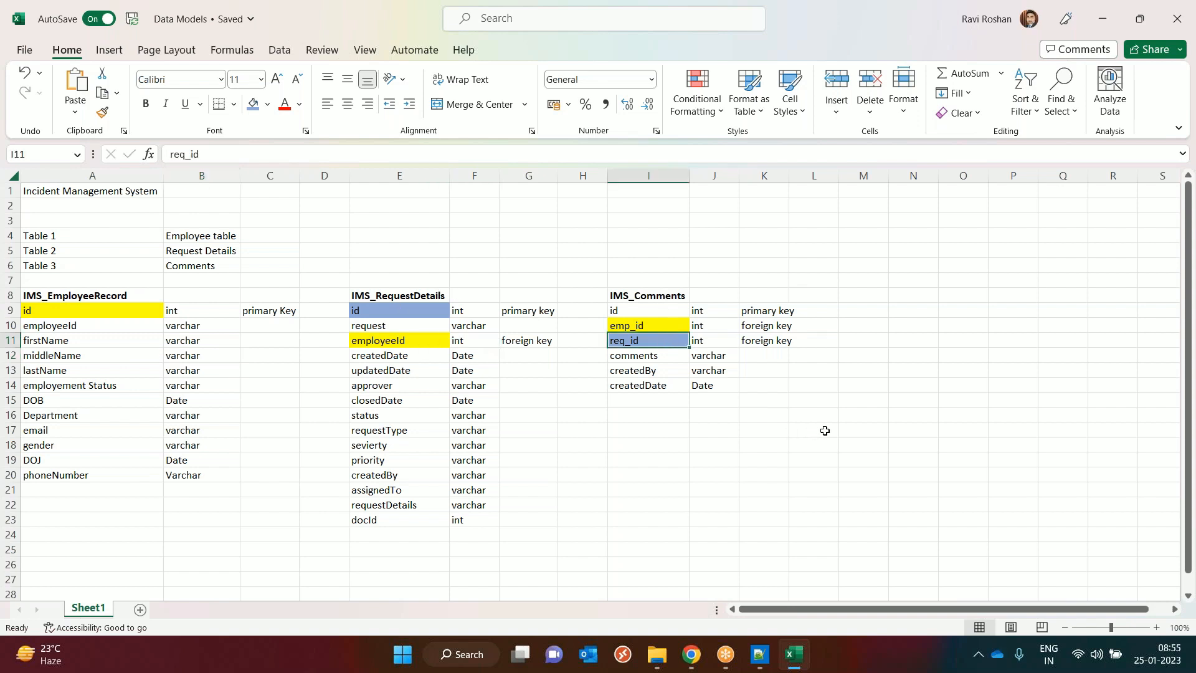
click(382, 310)
click(641, 342)
click(437, 311)
click(647, 343)
click(611, 362)
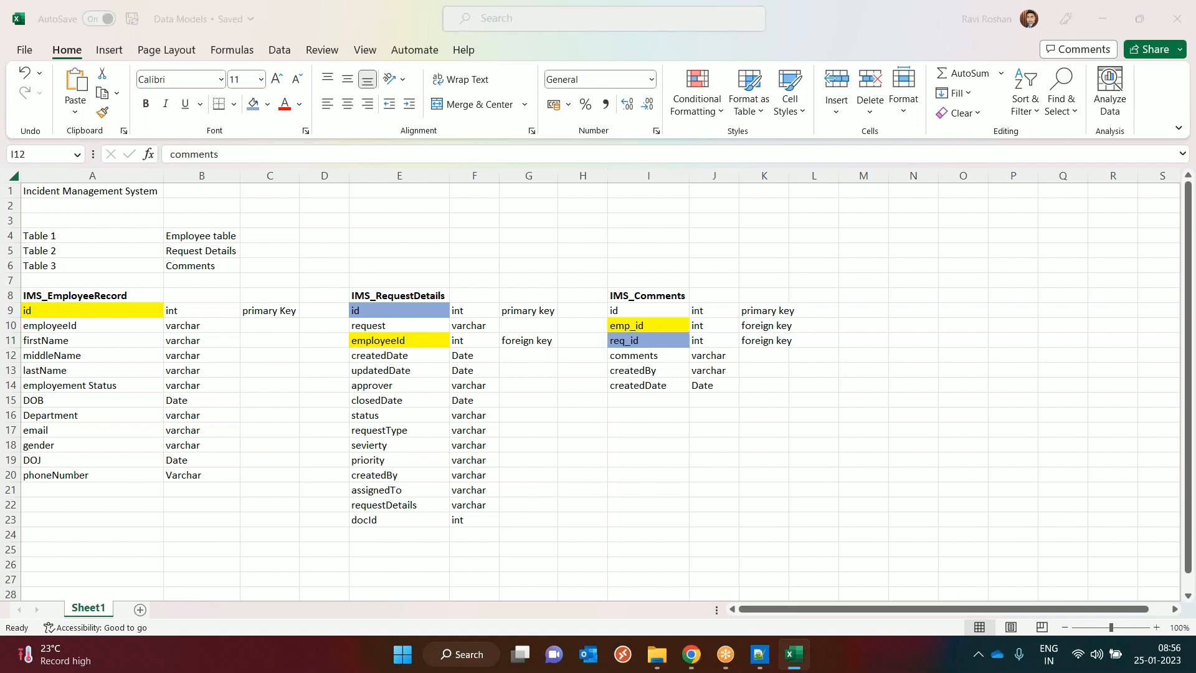
- Switch back to the table definition in Chrome and preview the full SQL statement for creating IMS_EmployeeRecord
key(alt+Tab)
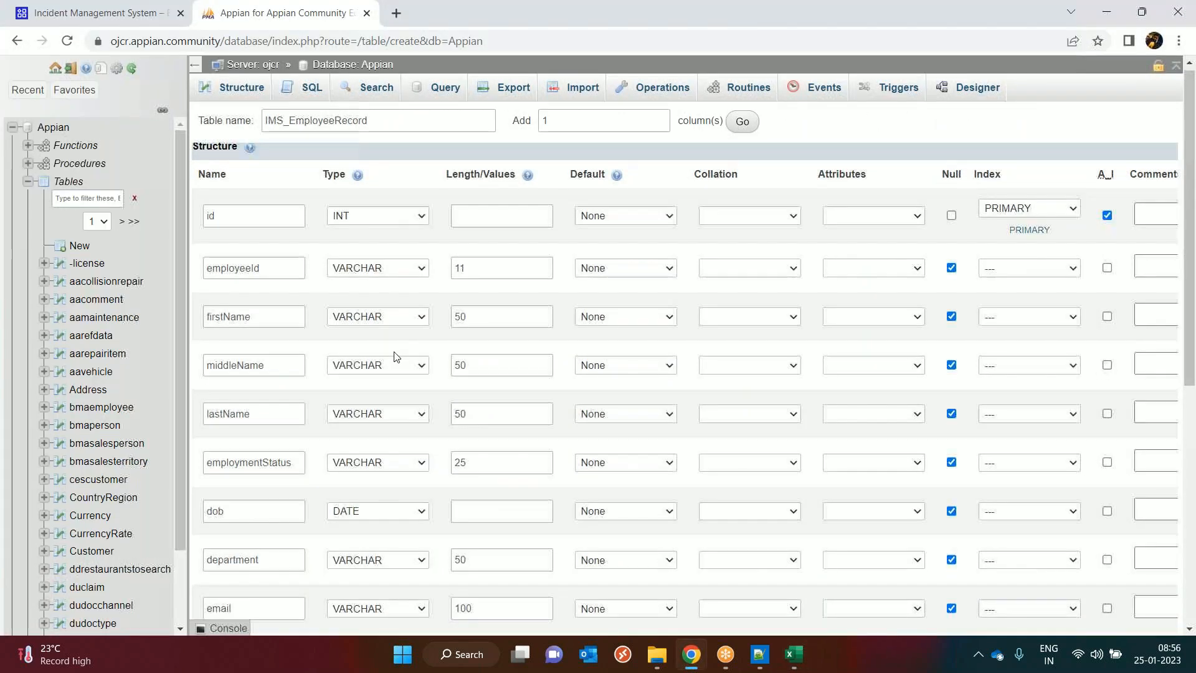
scroll(393, 356, down, 5)
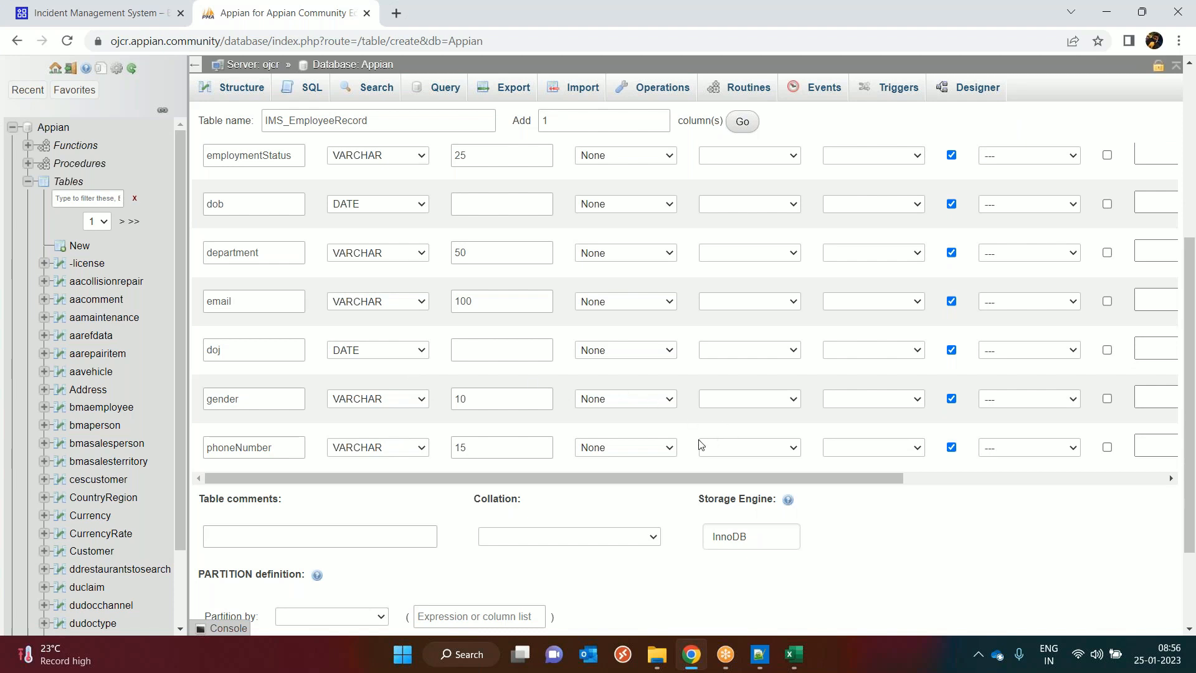
scroll(701, 445, down, 2)
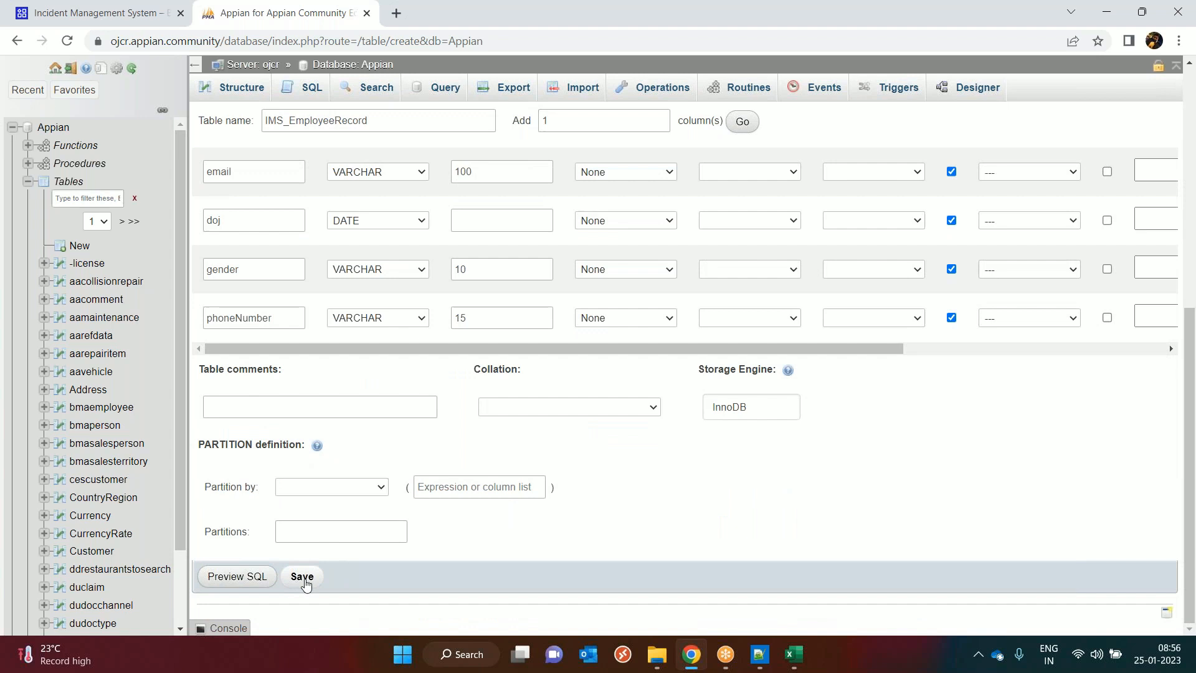
click(244, 578)
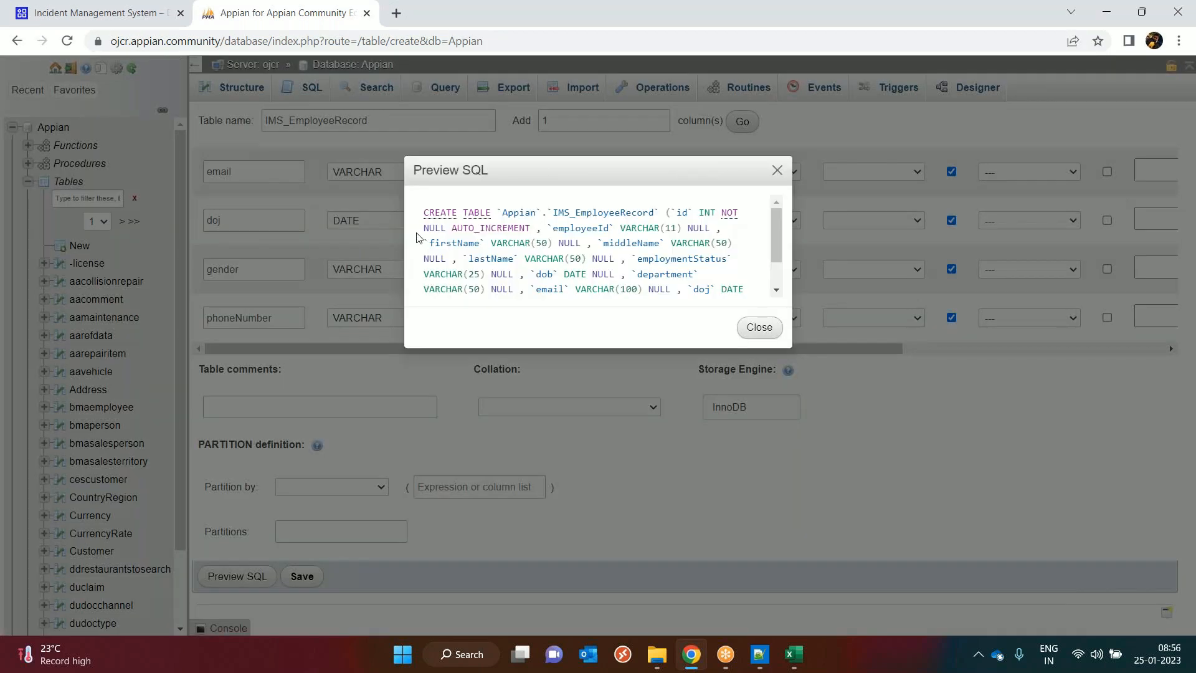
scroll(773, 244, down, 2)
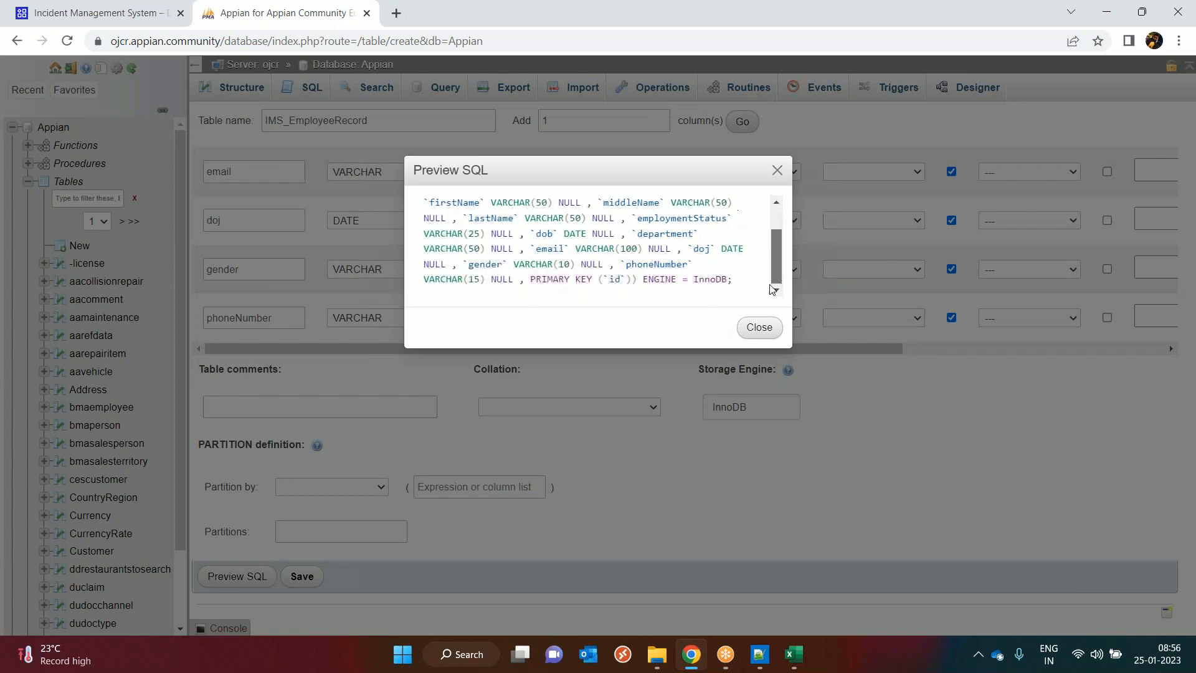
- Close the SQL preview, save the IMS_EmployeeRecord table, and review its saved column structure
scroll(773, 293, up, 2)
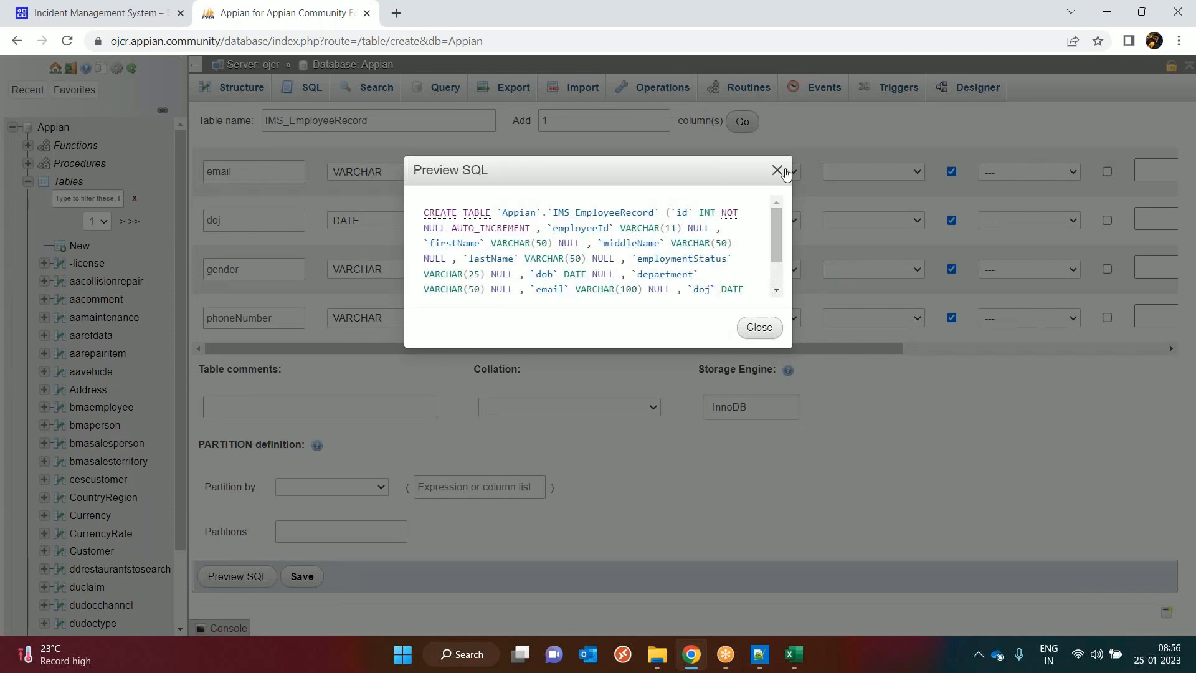
click(759, 327)
click(302, 576)
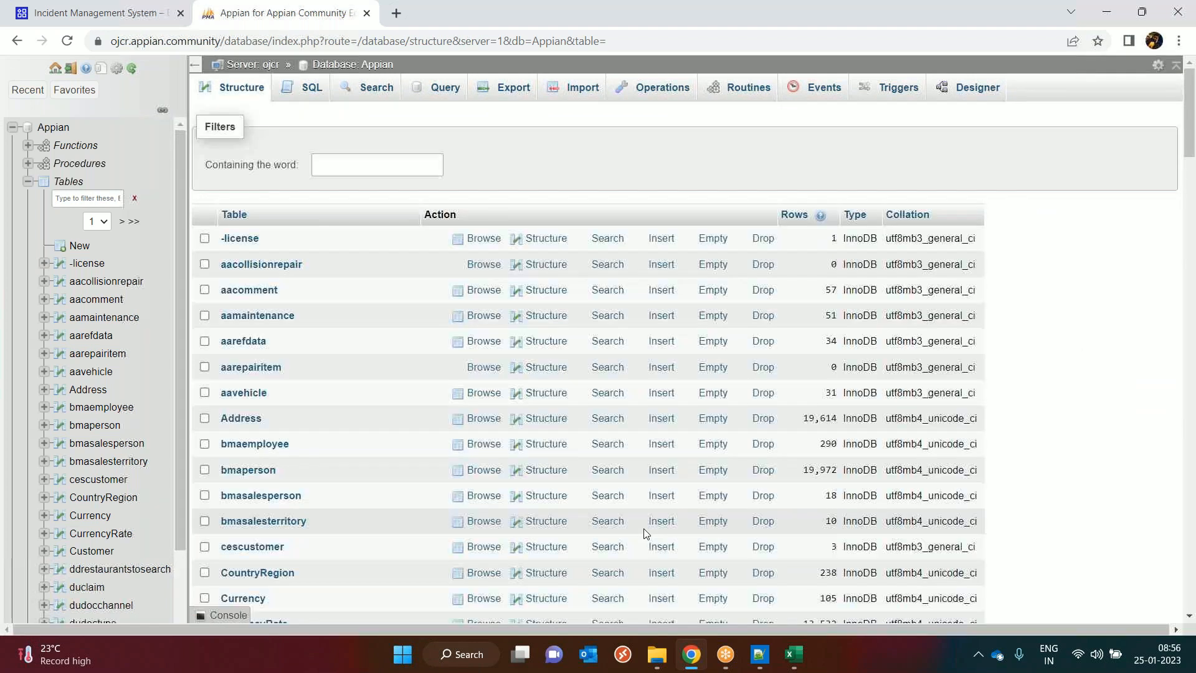
scroll(330, 274, down, 5)
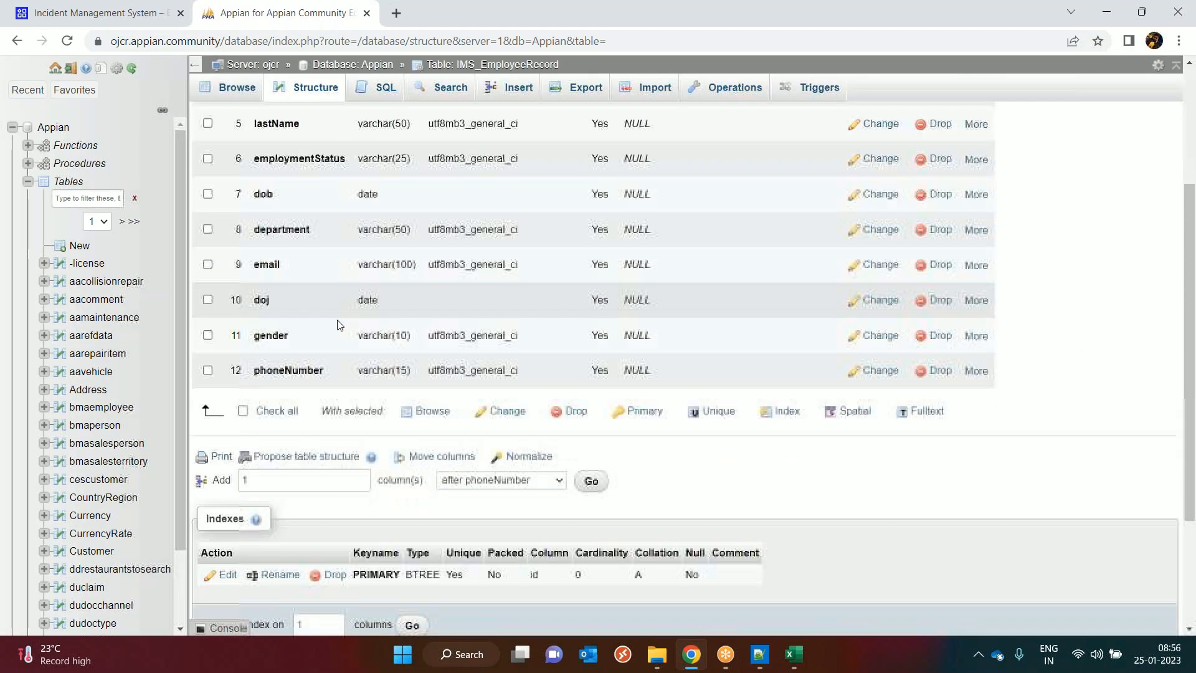
scroll(333, 346, up, 5)
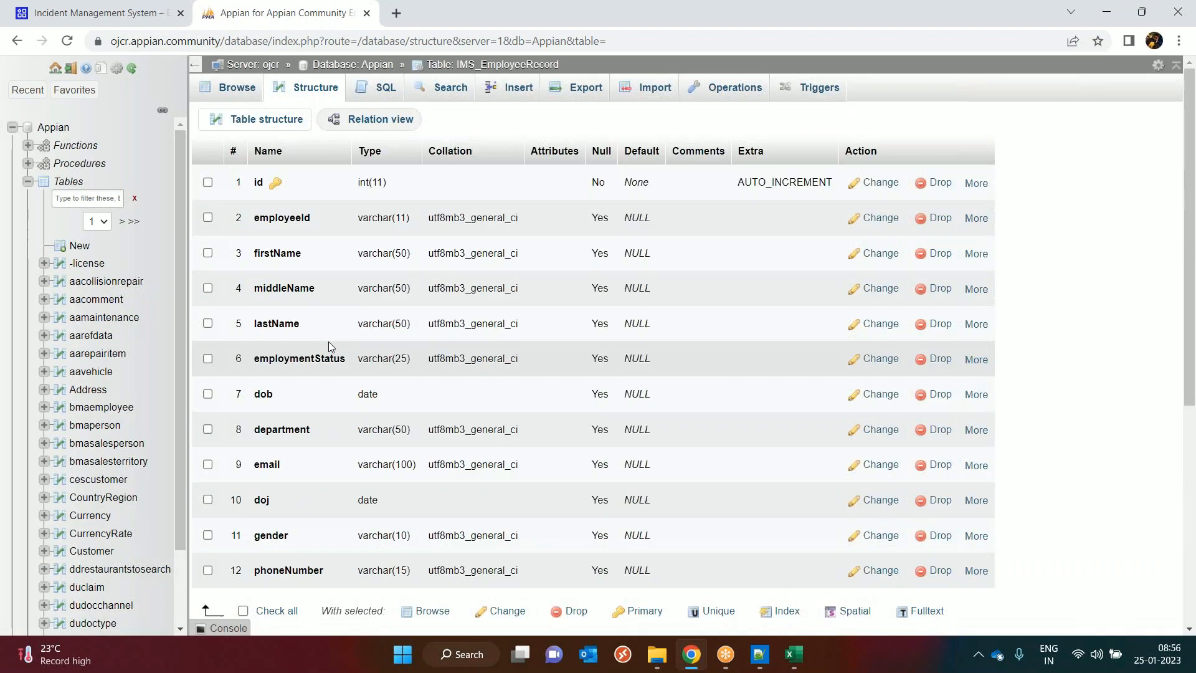
- Filter the database's table list by IMS
click(104, 196)
text(IMS)
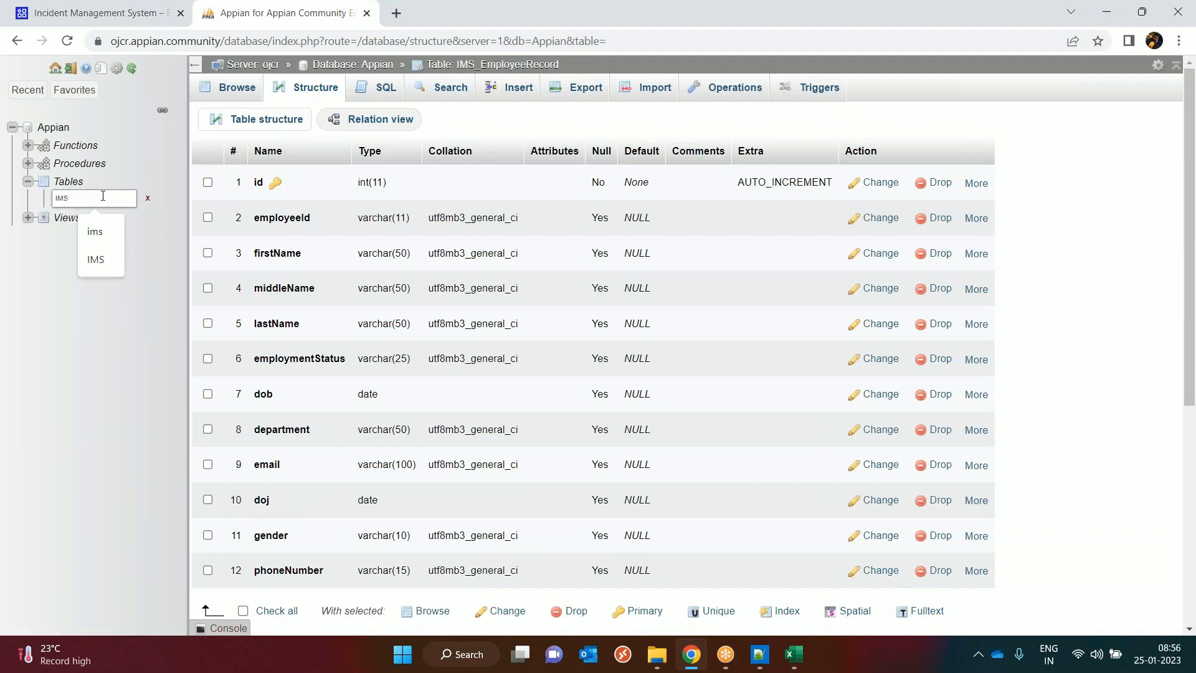
key(Return)
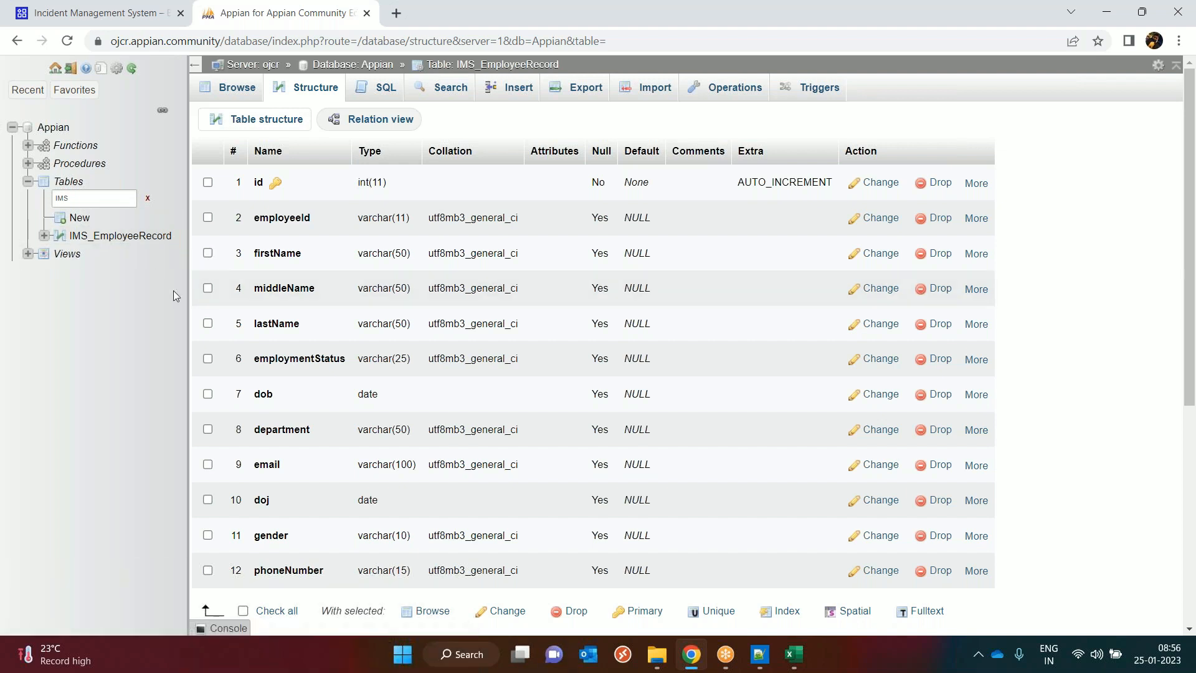
- Start a new table named IMS_RequestDetails, taking the name from the Excel data model
click(80, 217)
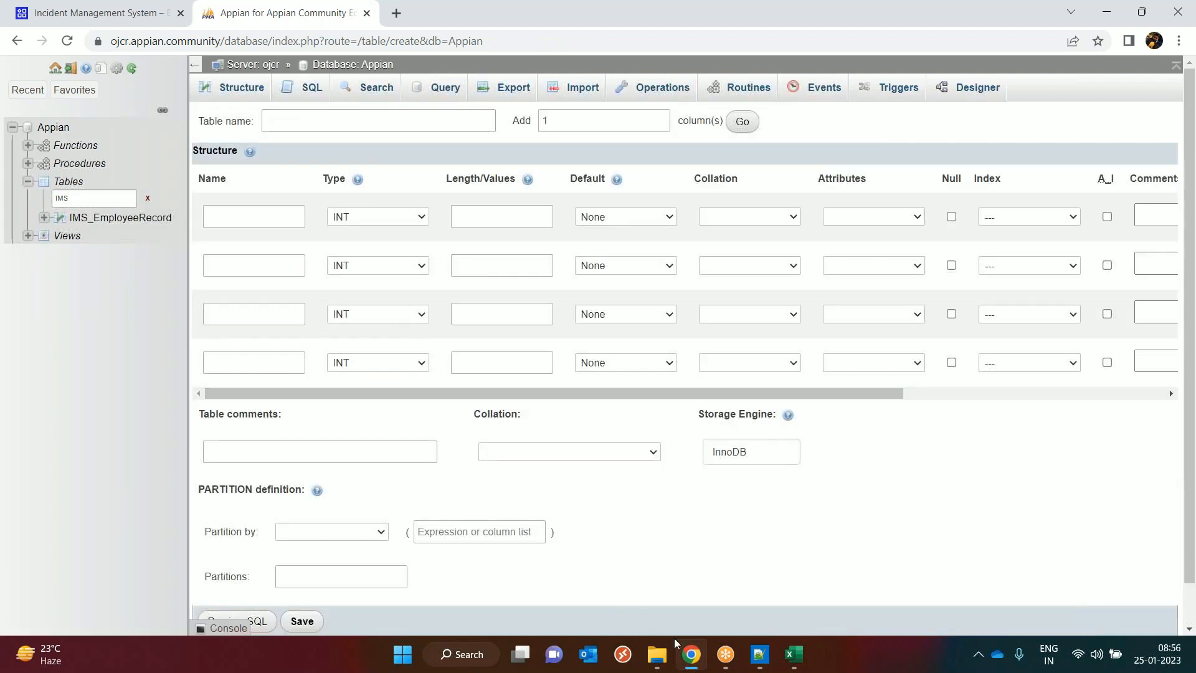
click(793, 654)
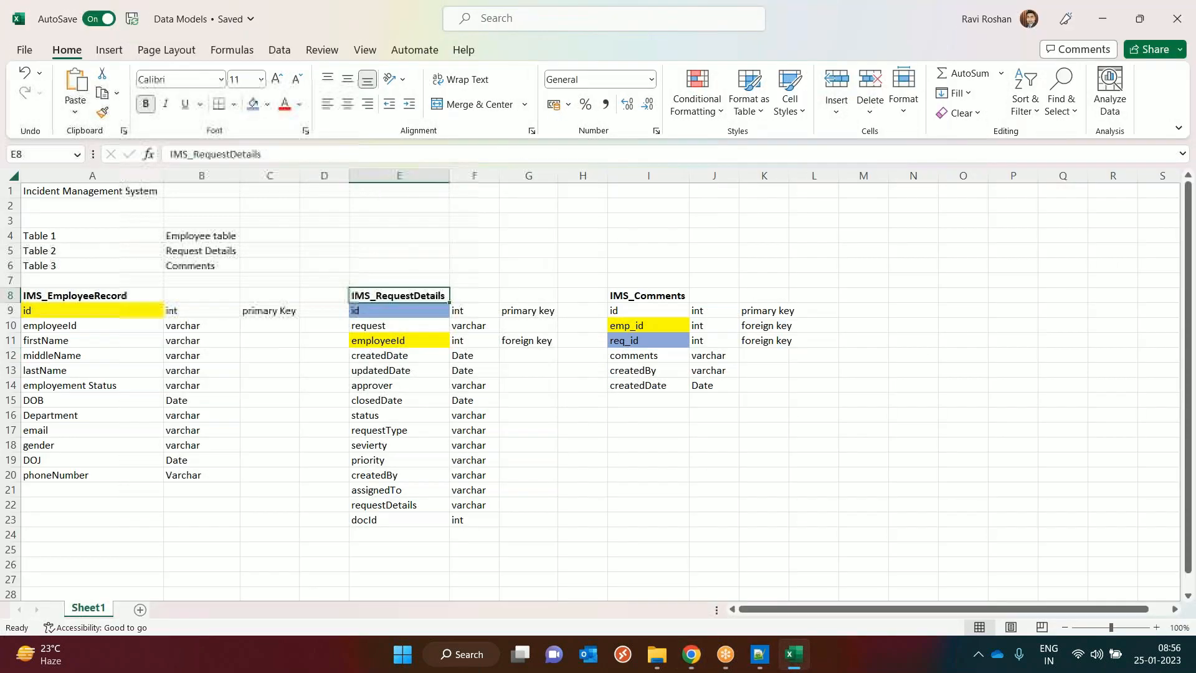
key(alt+Tab)
click(342, 121)
text(IMS_RequestDetails)
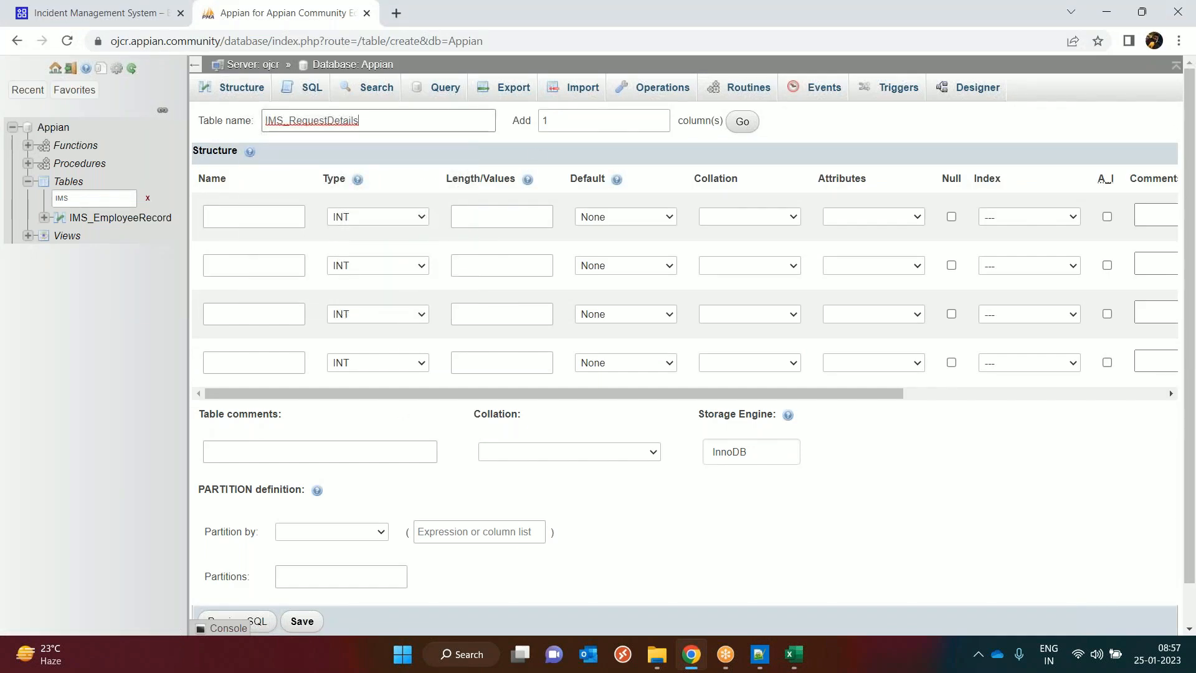
- Check the IMS_RequestDetails fields in the Excel data model and add 11 more columns to the new table in Chrome
key(alt+Tab)
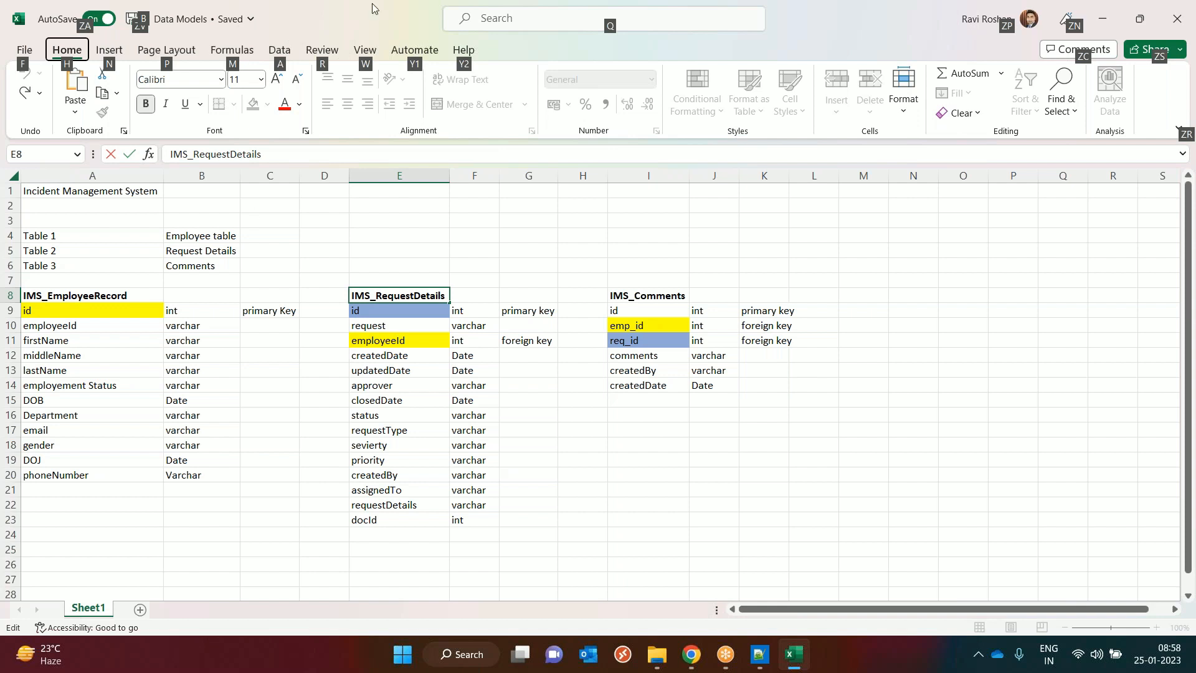
click(505, 278)
key(alt+Tab)
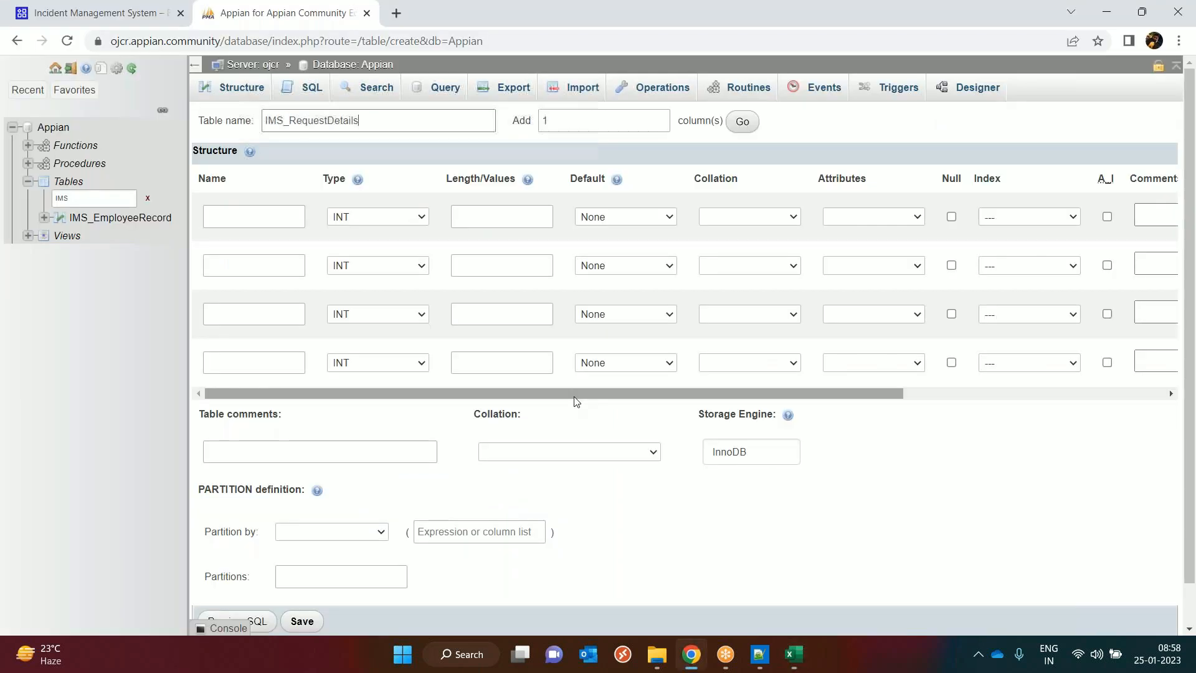
key(alt+Tab)
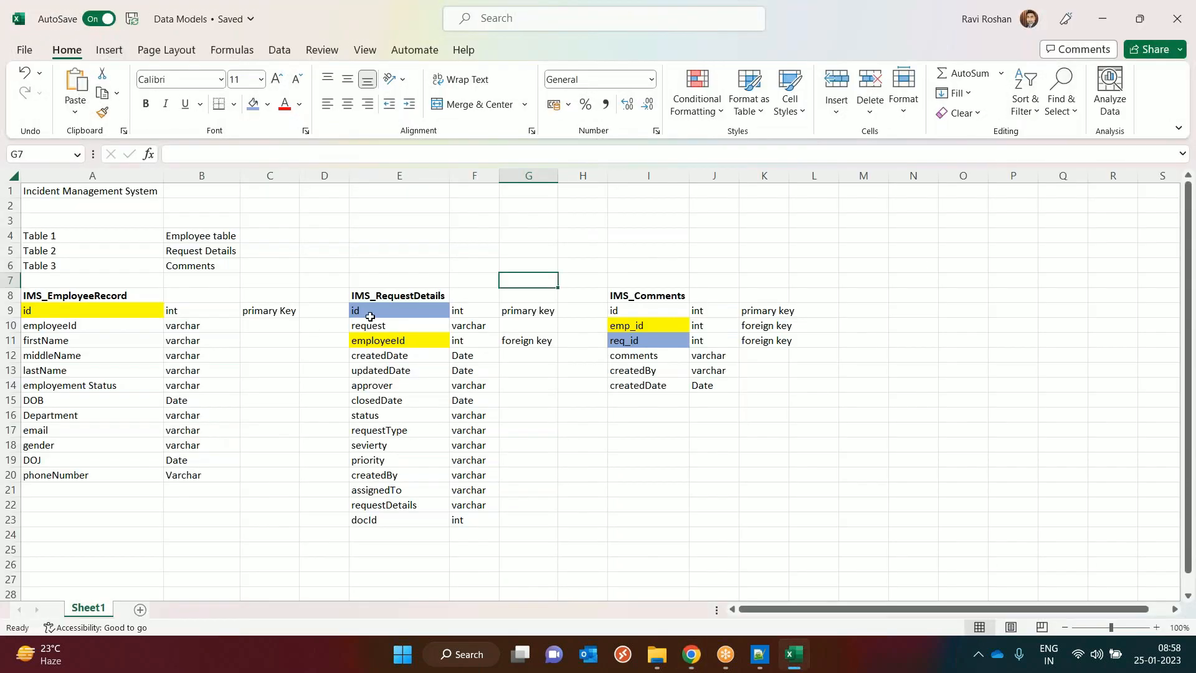
key(alt+Tab)
key(alt+Tab)
key(alt+Tab)
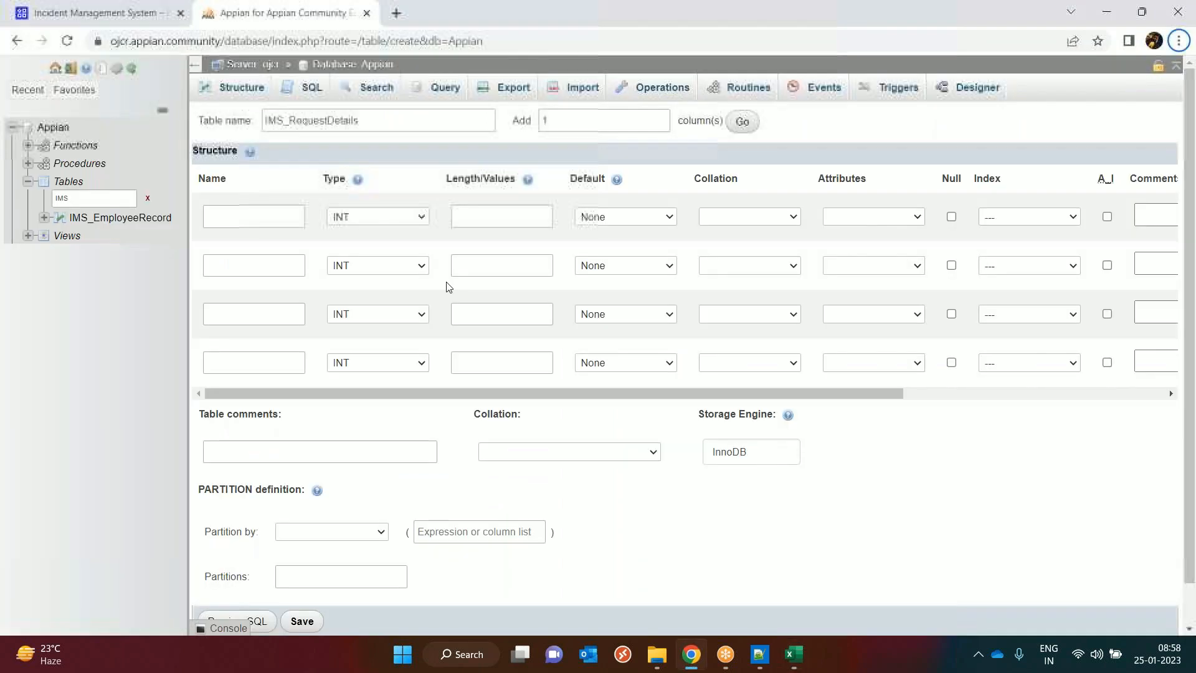
click(625, 120)
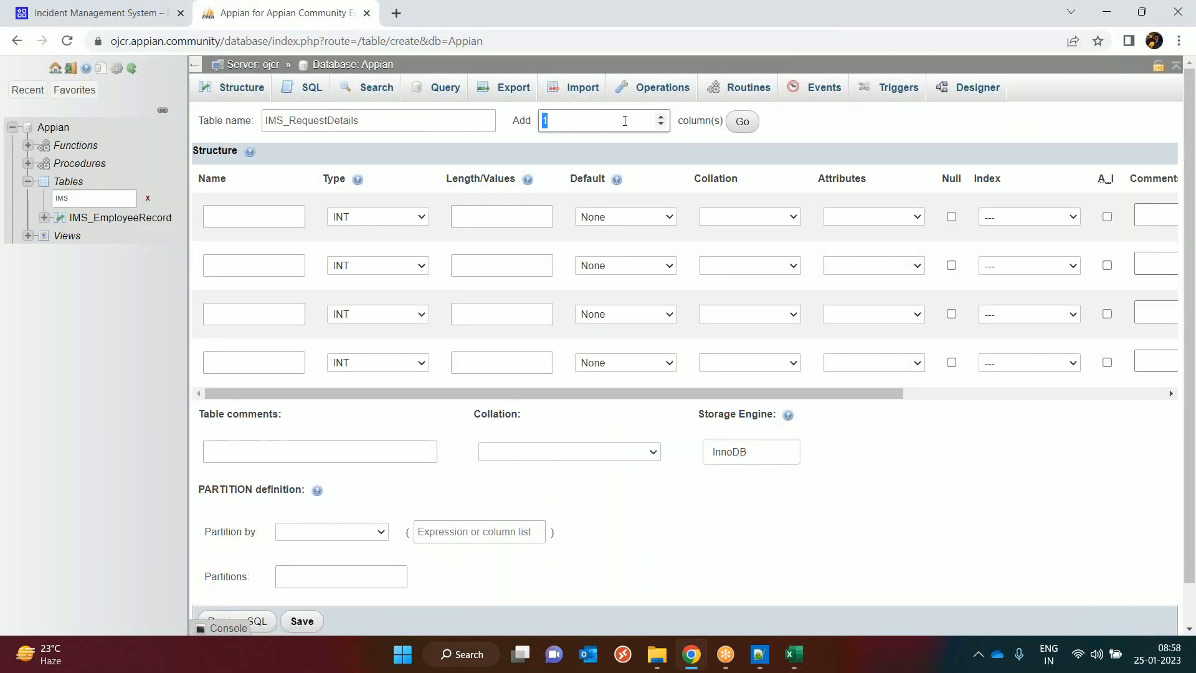
text(1)
click(742, 121)
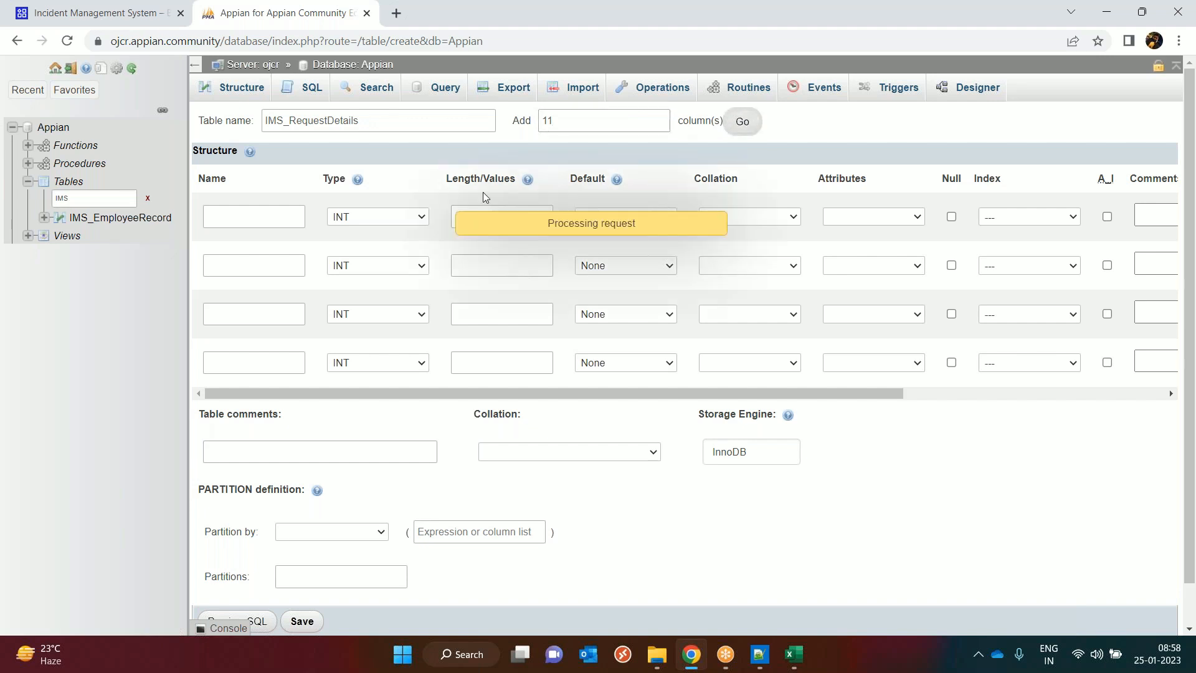
- Define the first column as id, type INT, with a PRIMARY index and auto-increment
click(279, 212)
key(alt)
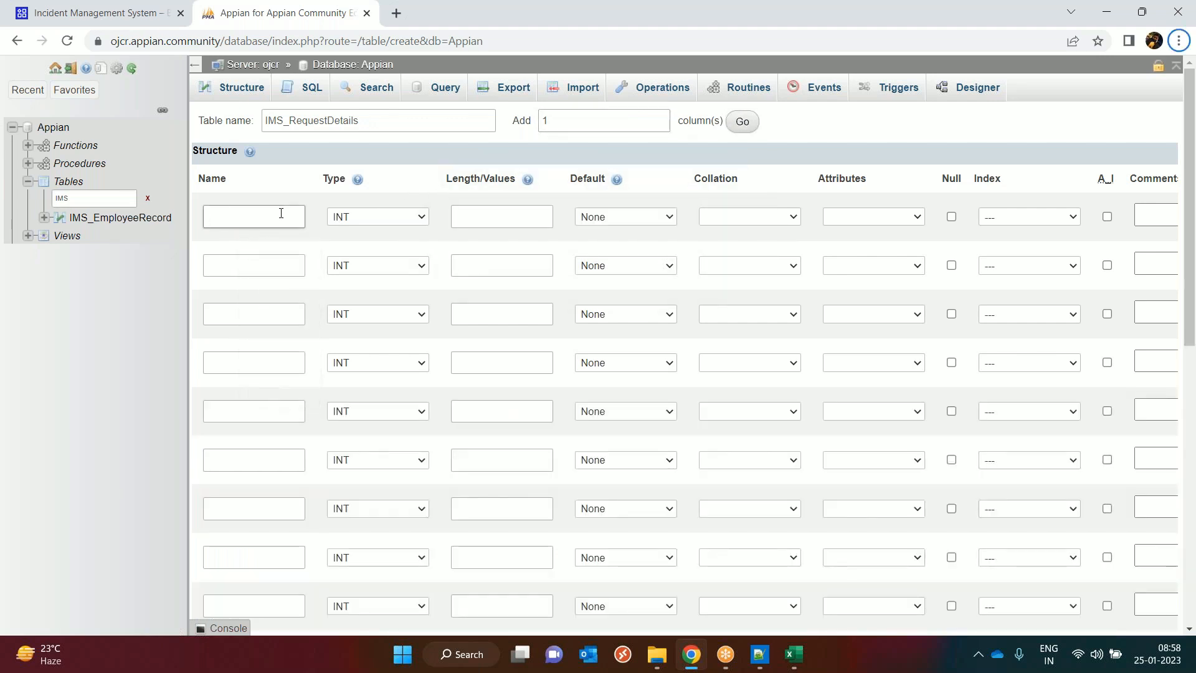
click(278, 213)
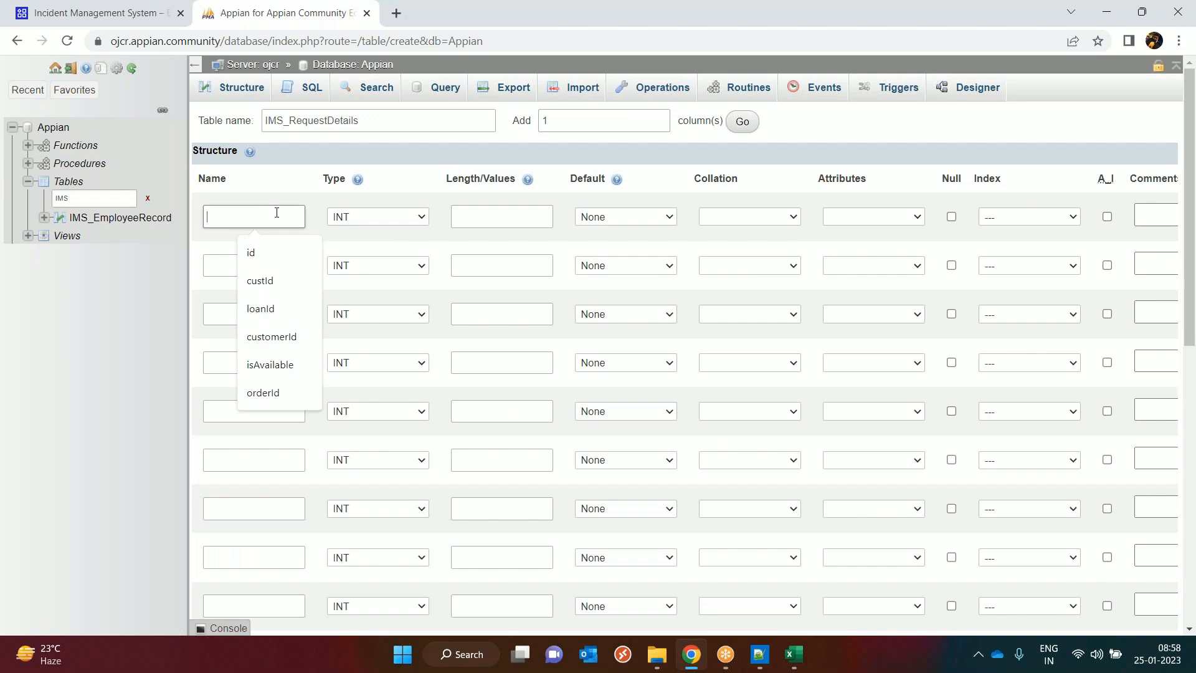
text(id)
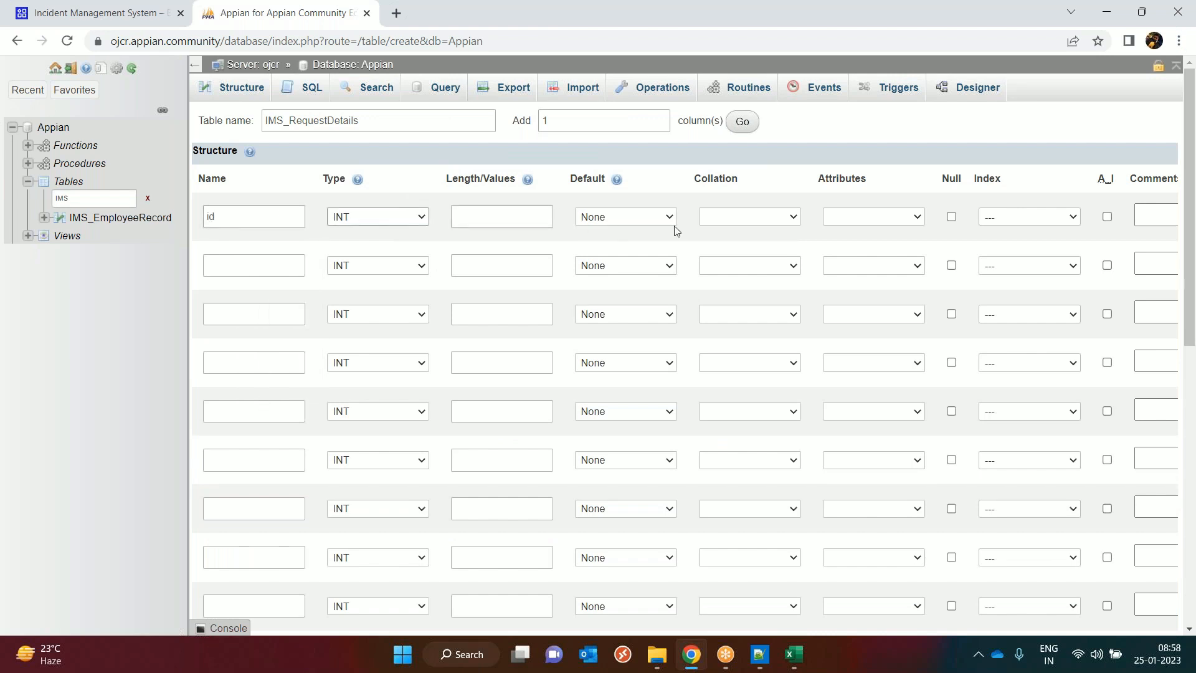
click(1018, 218)
click(1034, 241)
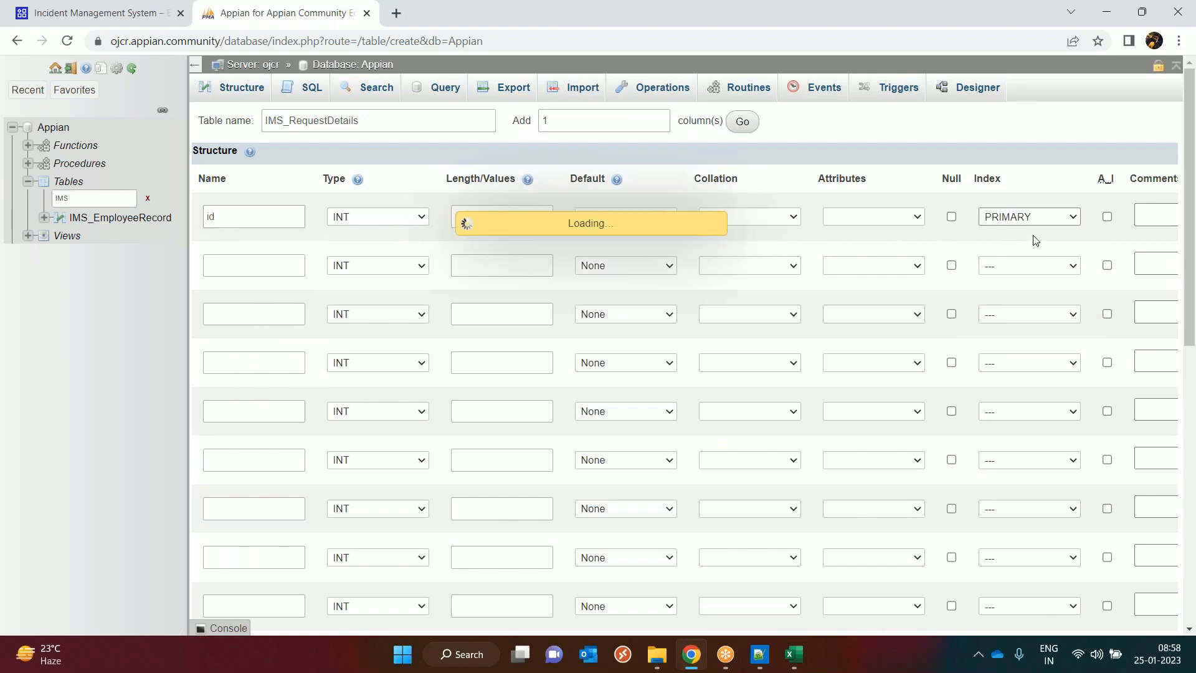
click(685, 512)
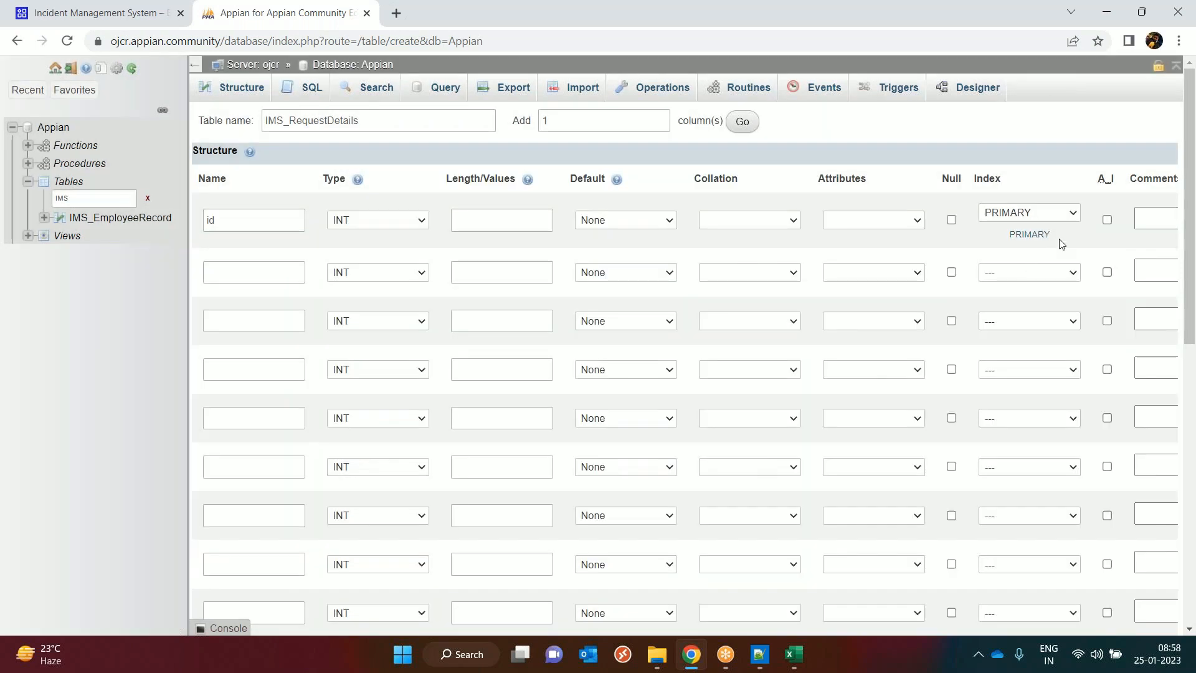
click(1106, 219)
- Check the second field in the Excel data model and define the second column as requestId, VARCHAR with length 25
click(240, 274)
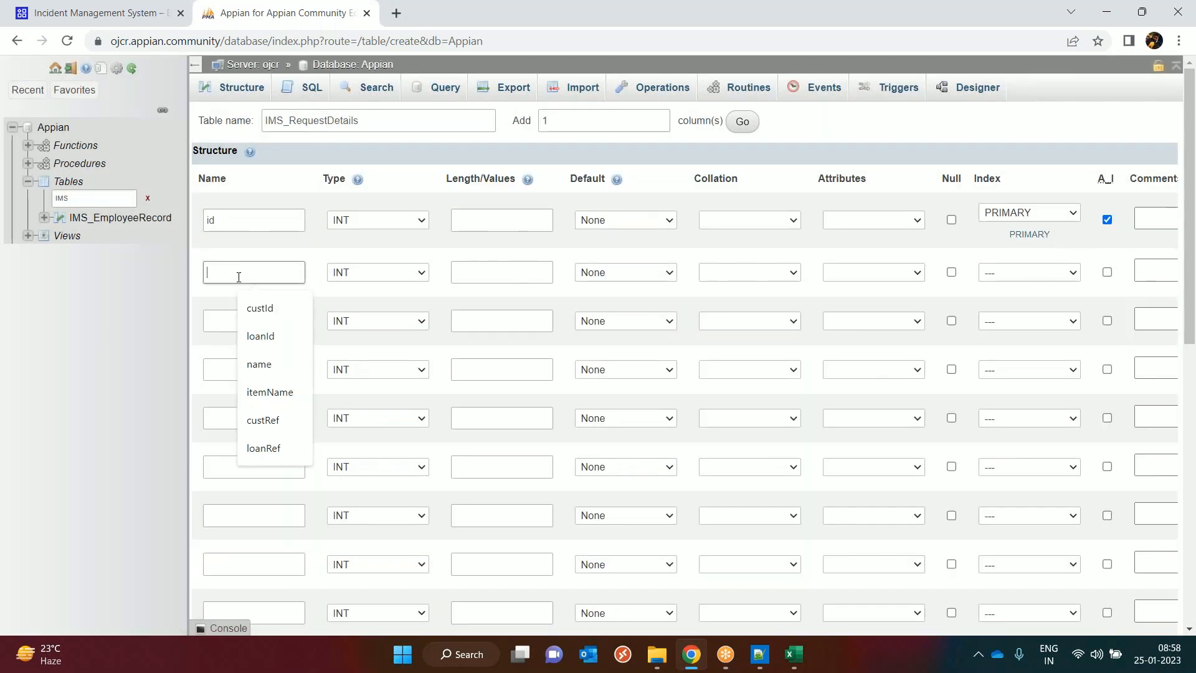
key(alt+Tab)
click(389, 325)
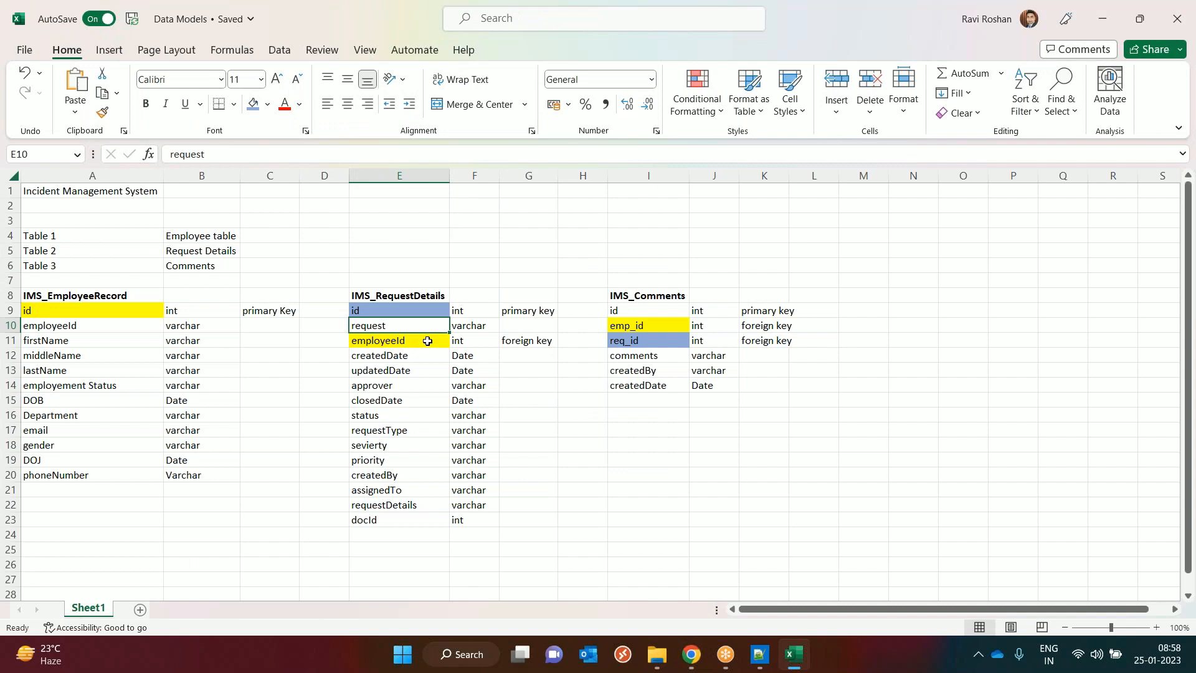
key(alt+Tab)
text(requestId)
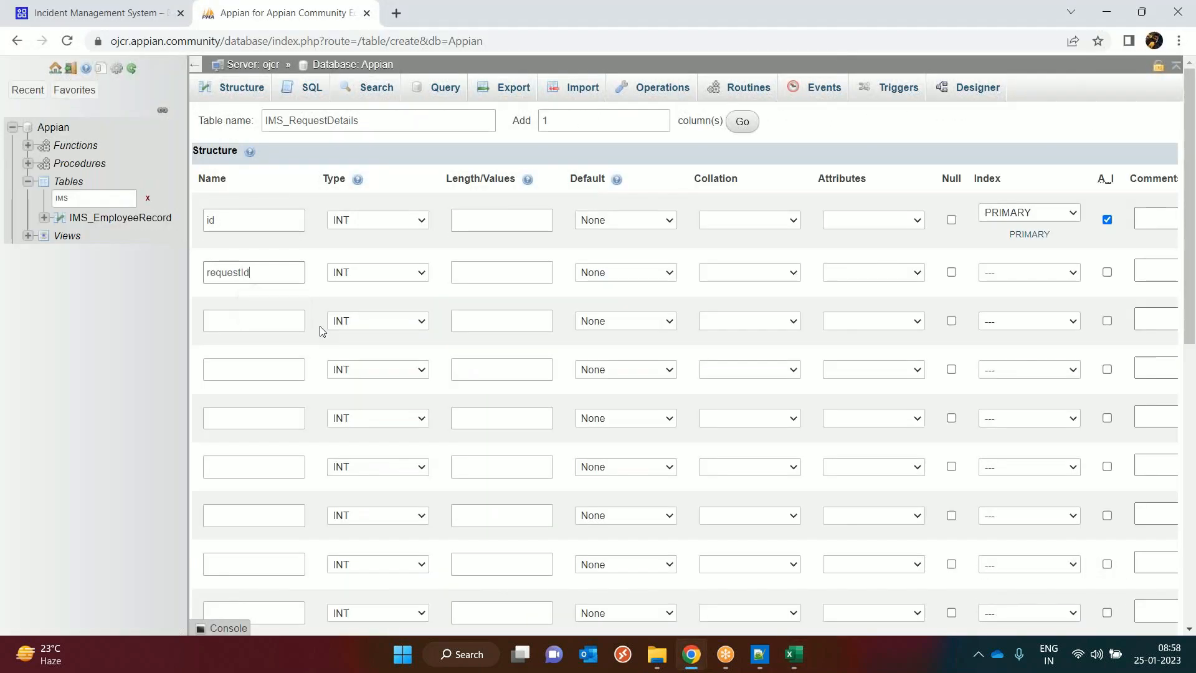
click(411, 277)
click(364, 300)
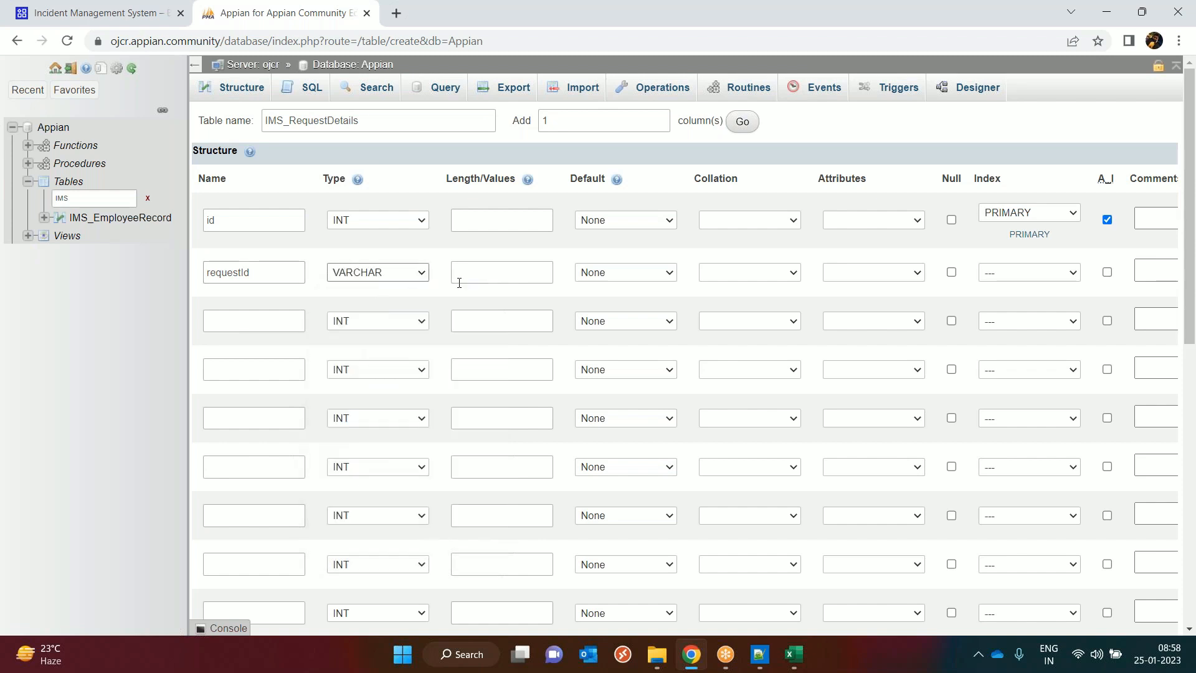
click(485, 263)
text(25)
- Name the third column emp_id, keeping type INT, and allow null values for requestId and emp_id
click(301, 313)
key(alt+Tab)
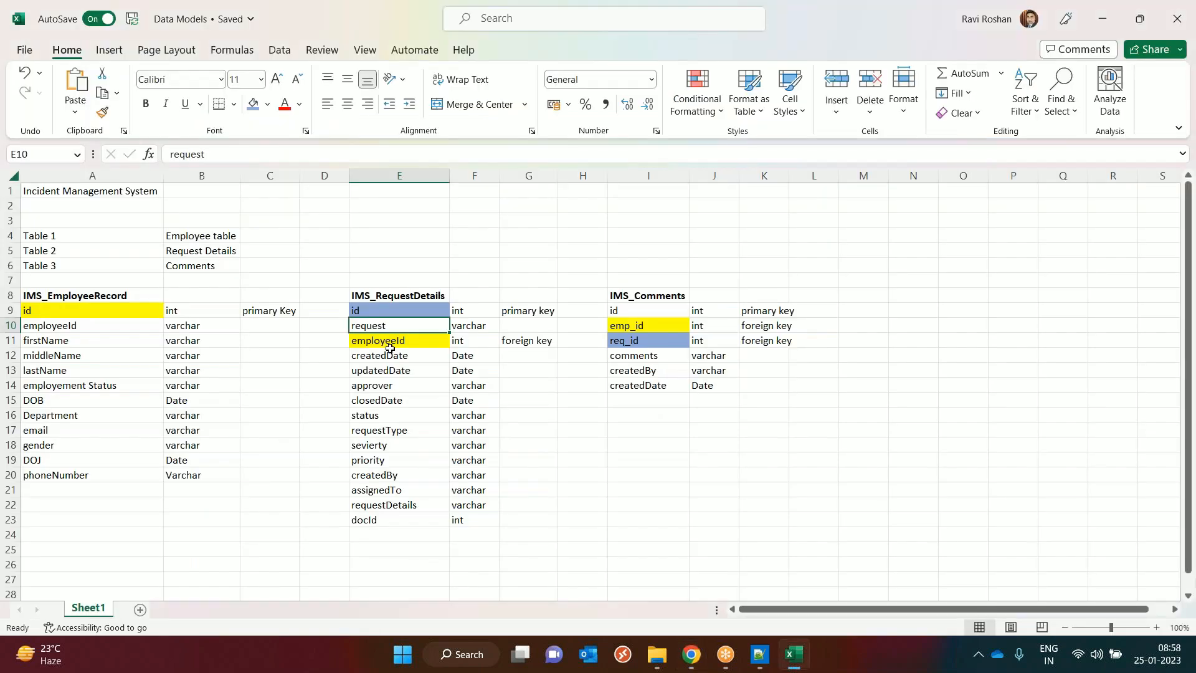
key(alt+Tab)
text(emp_id)
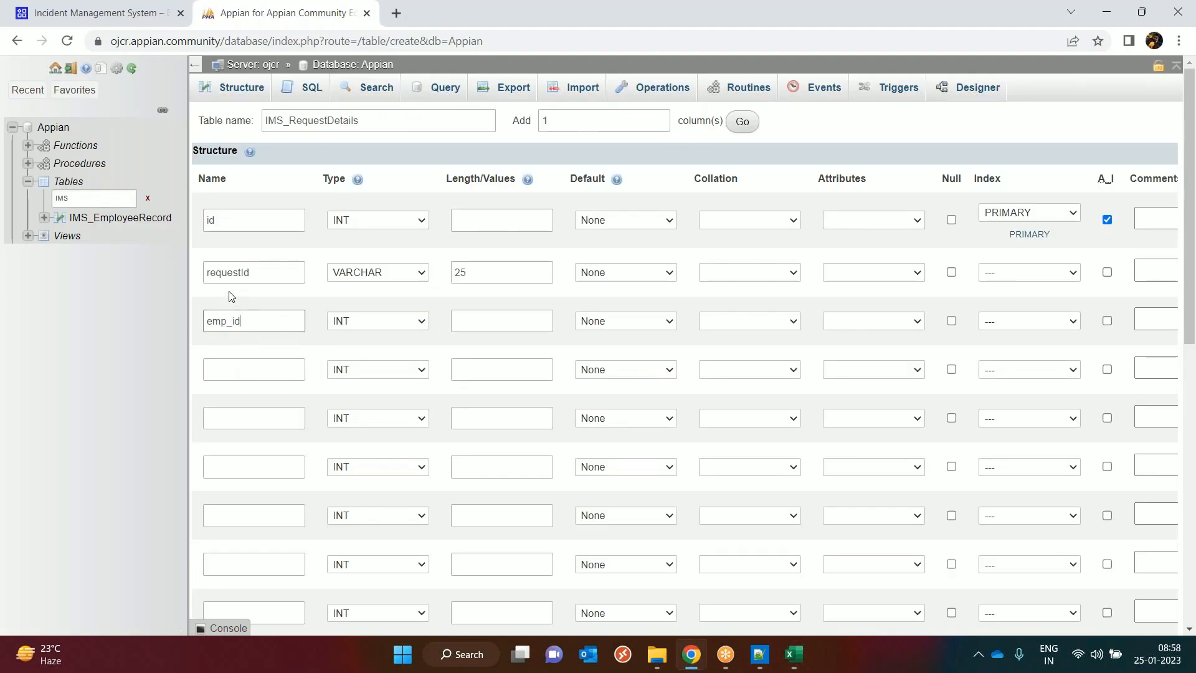
key(Tab)
click(452, 321)
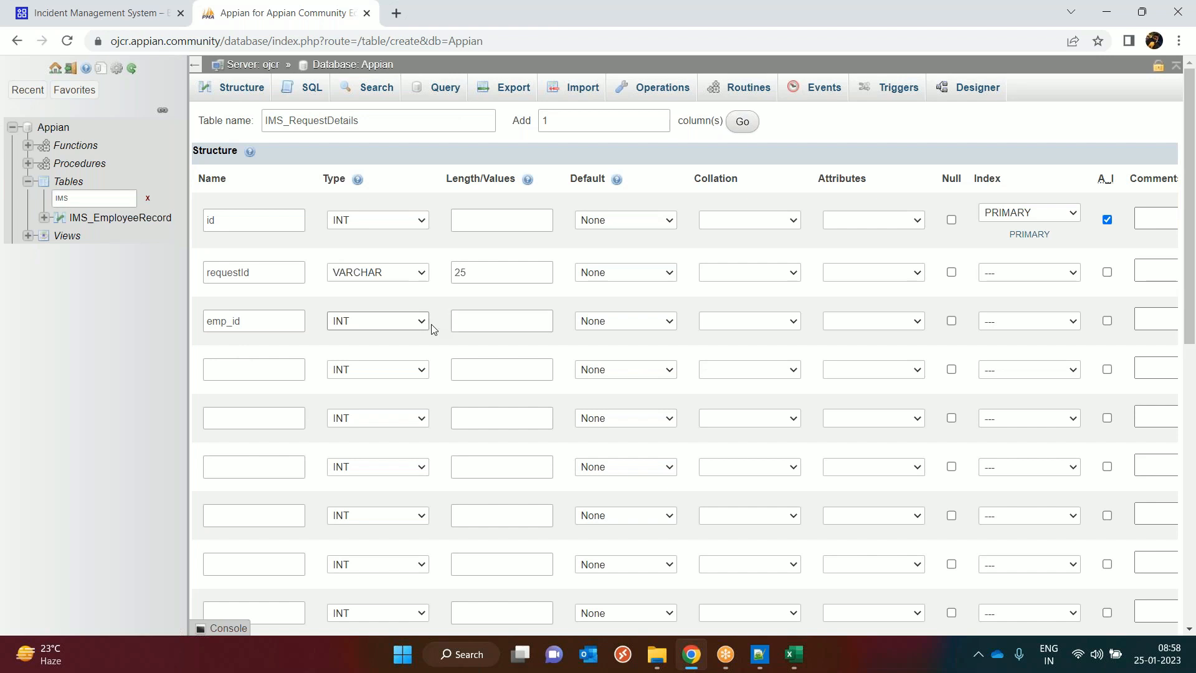
click(951, 273)
- Check the next field in the Excel data model and define the fourth column as createdDate with type DATE
click(246, 365)
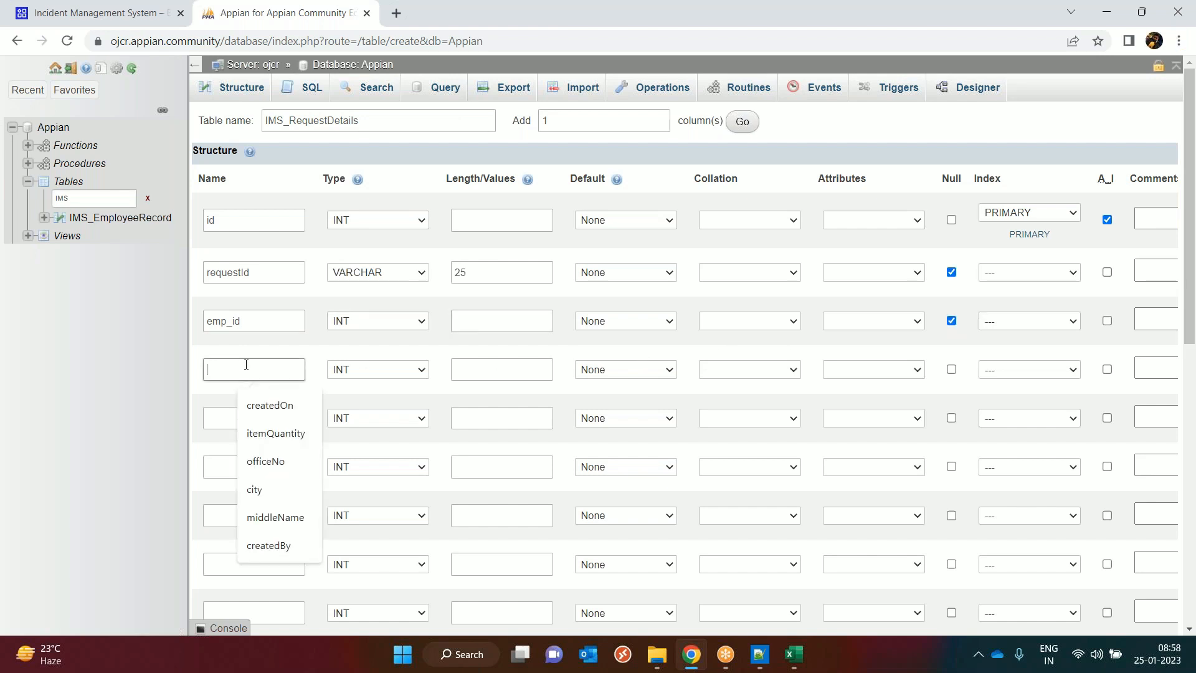
key(alt+Tab)
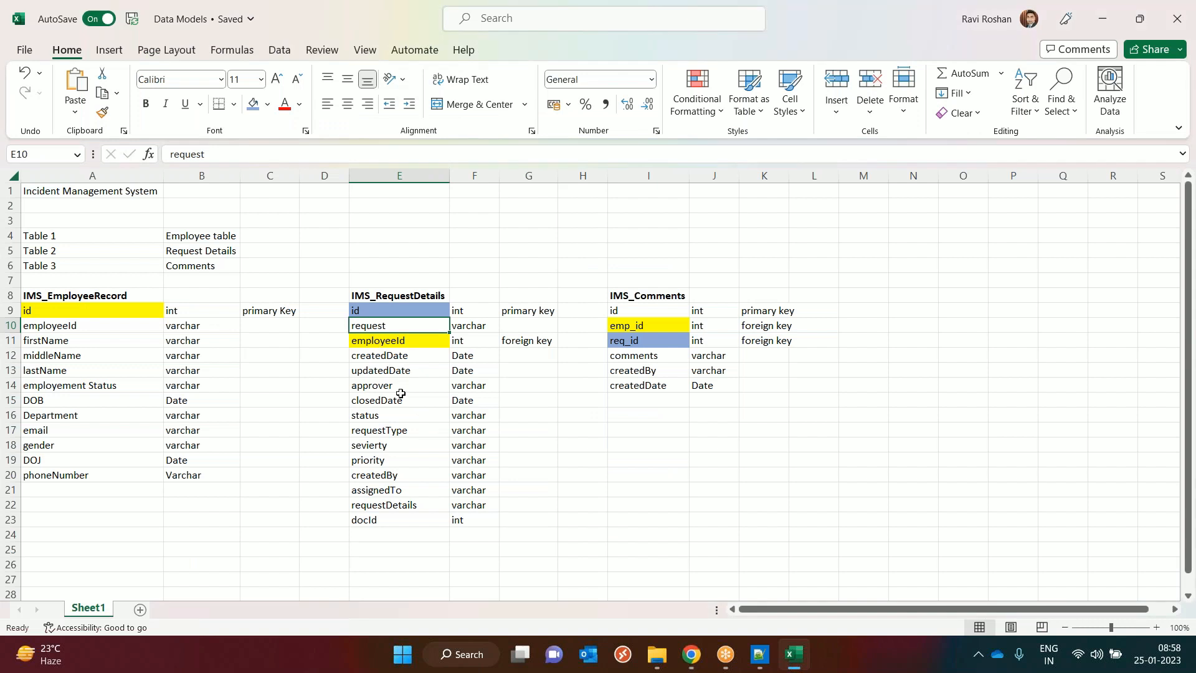
key(alt+Tab)
text(cre)
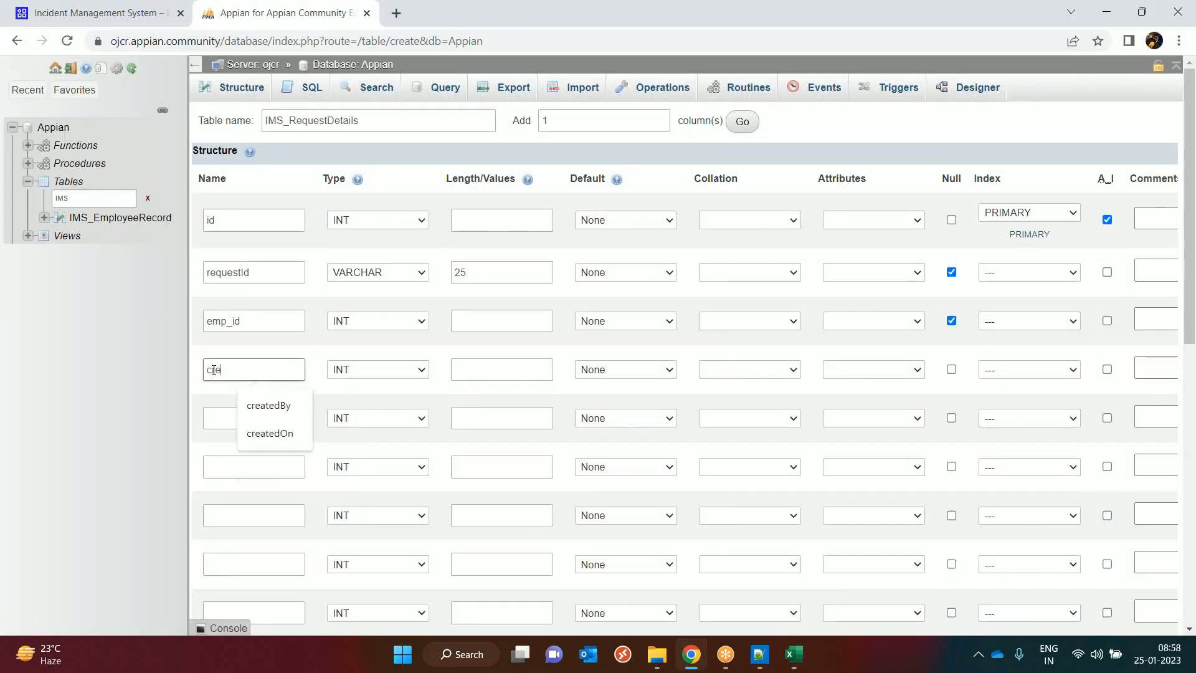
text(atedDate)
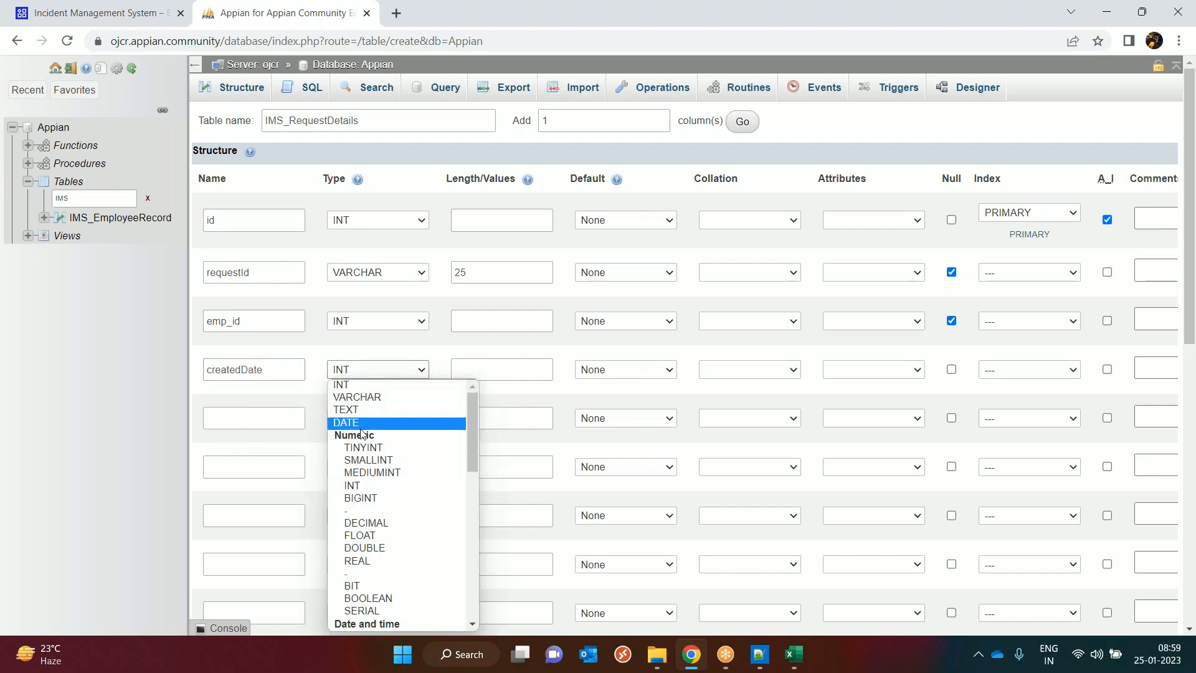
click(373, 423)
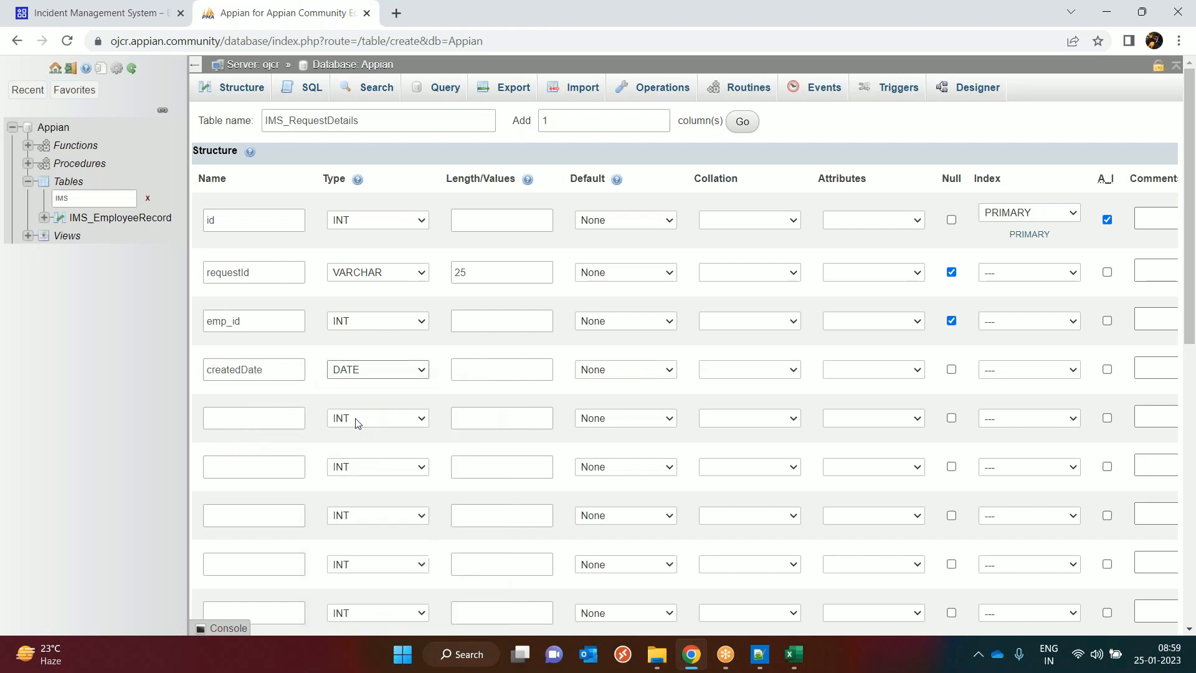
- Define the fifth and sixth columns as updatedDate and closedDate, both with type DATE
click(236, 418)
text(updatedDate)
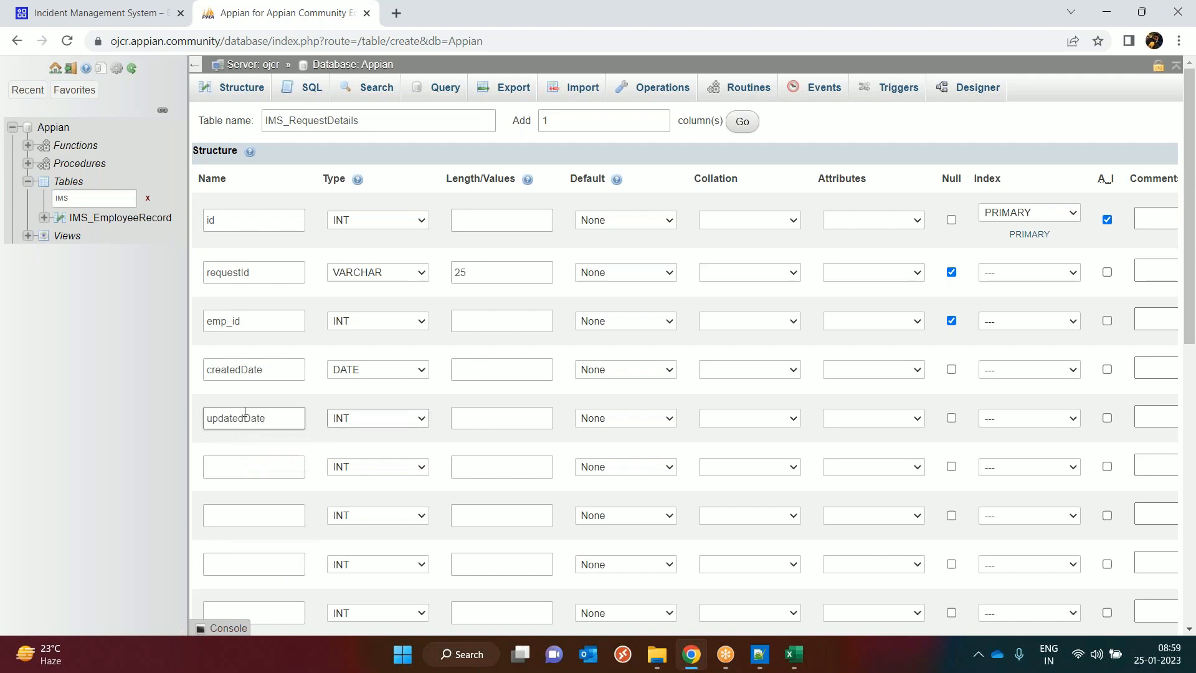
click(372, 418)
scroll(361, 373, down, 1)
click(349, 176)
click(226, 464)
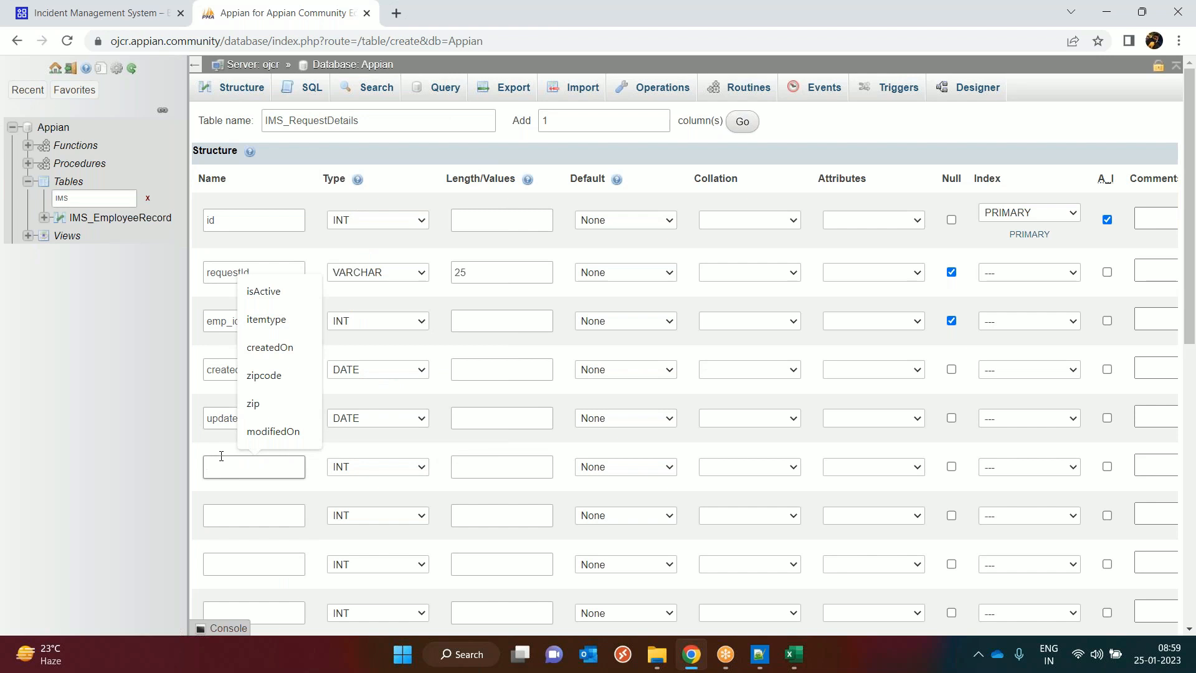
text(closedDate)
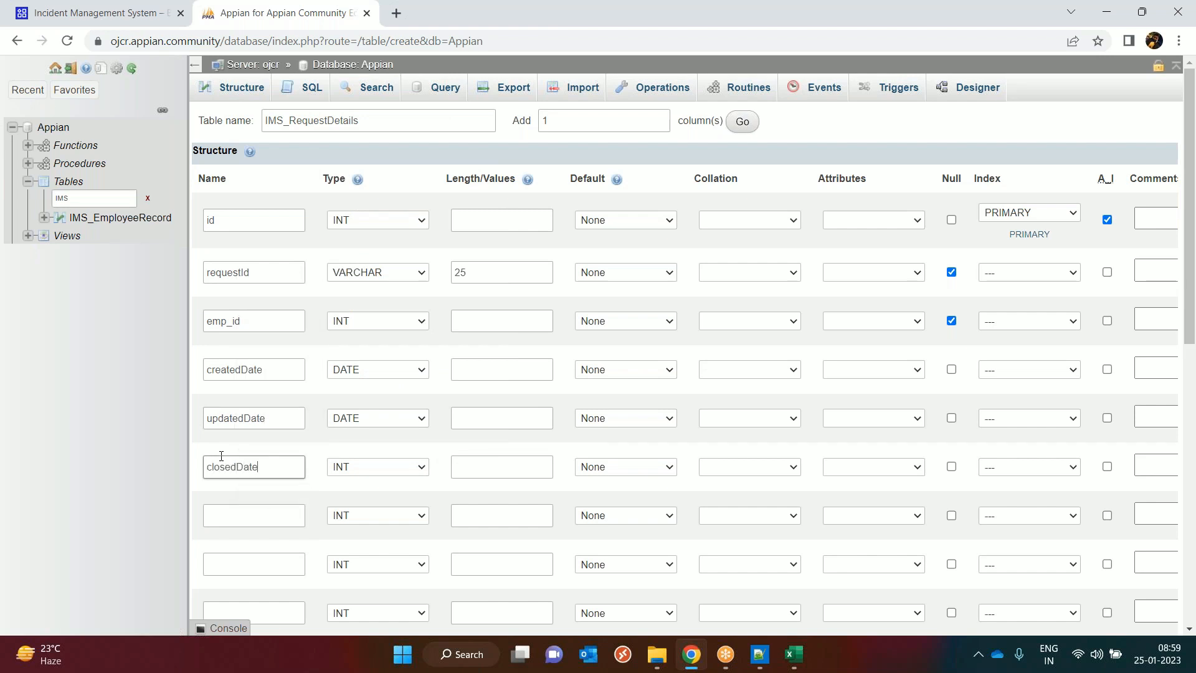
click(361, 468)
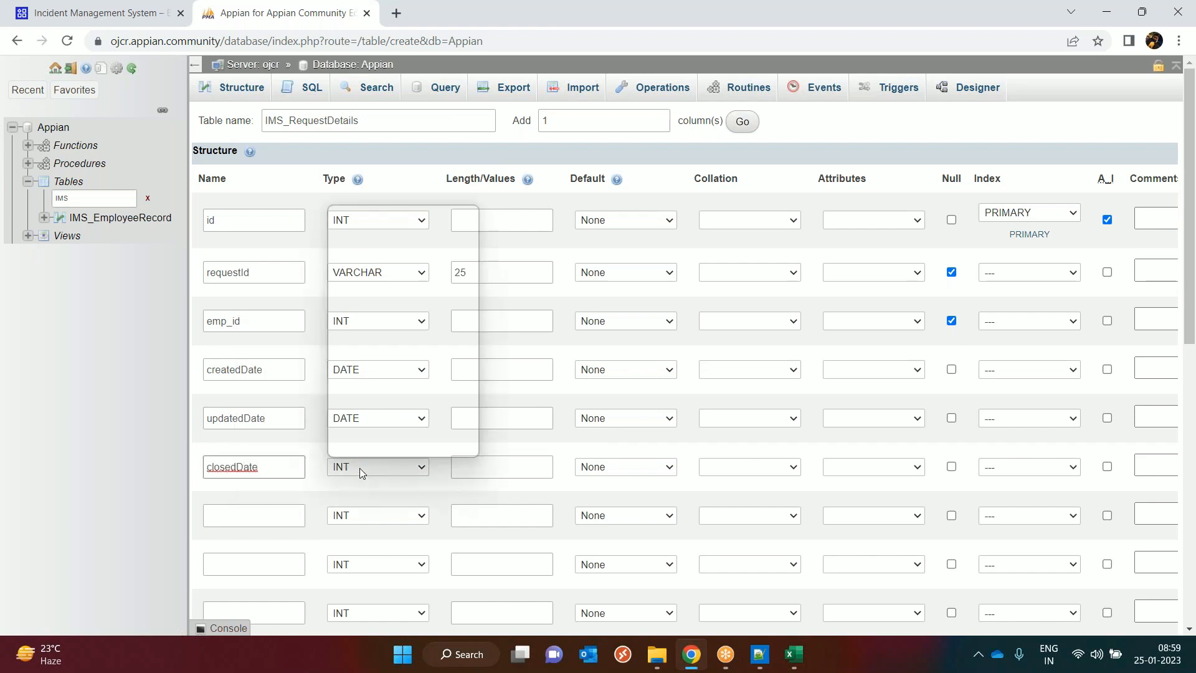
click(348, 248)
- Check the next fields in the Excel data model and define the seventh column as status, VARCHAR with length 50
click(268, 515)
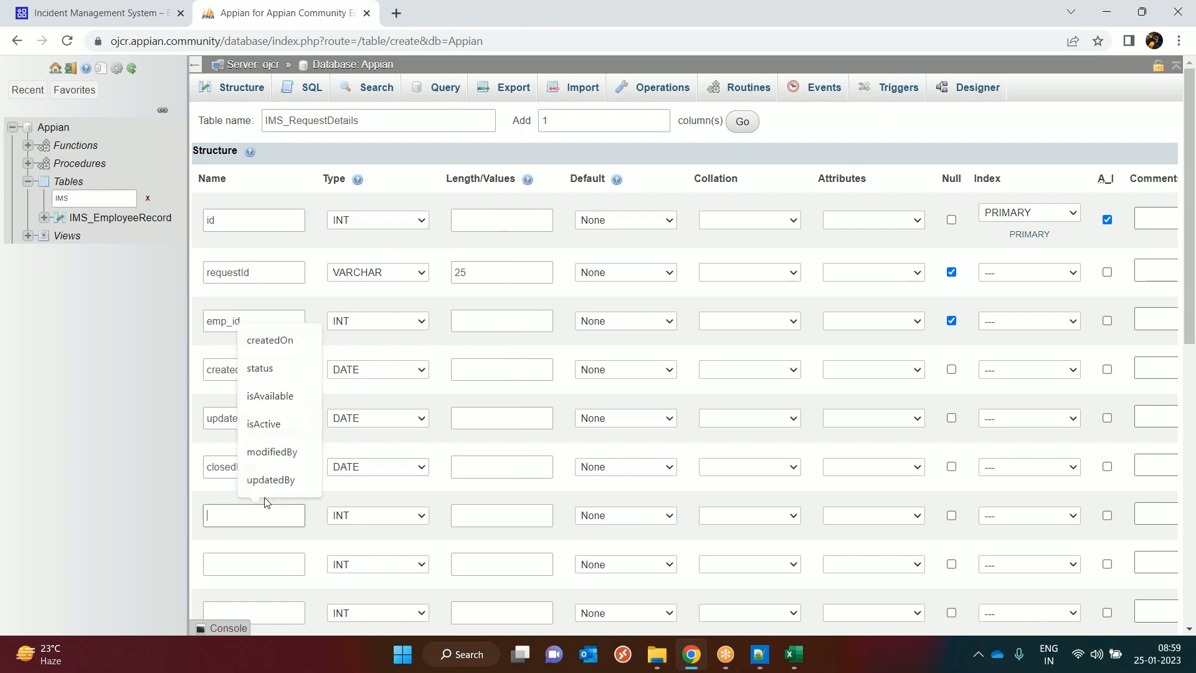
key(alt+Tab)
click(387, 390)
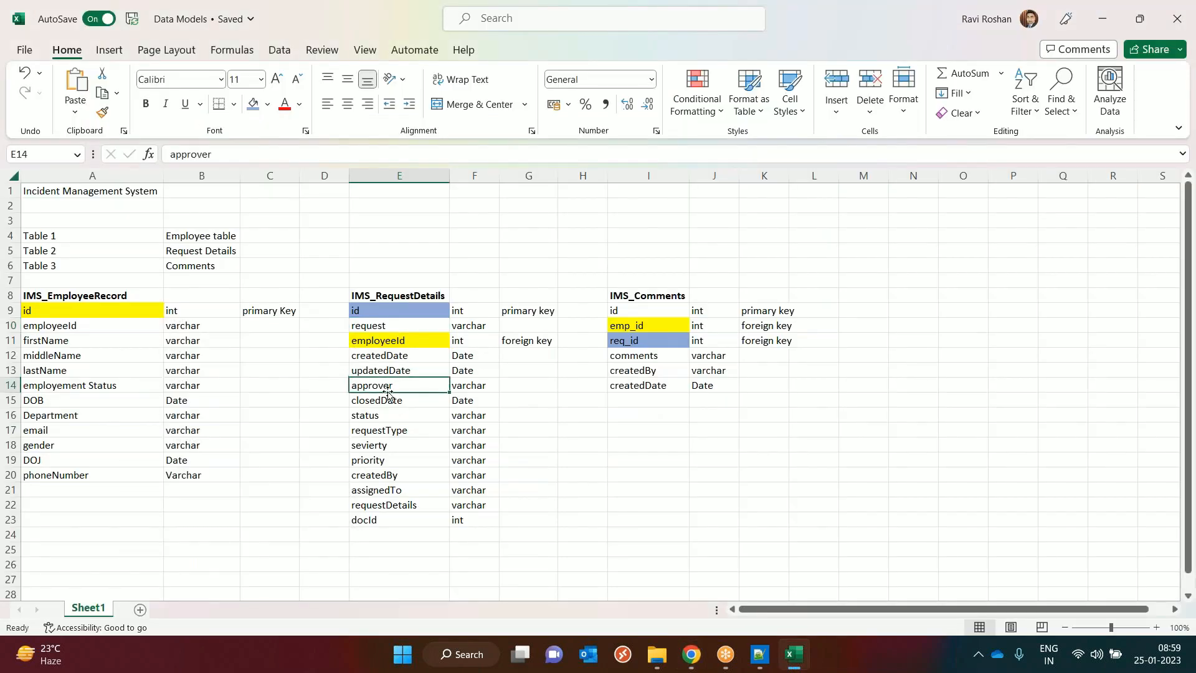
scroll(399, 392, down, 1)
key(alt+Tab)
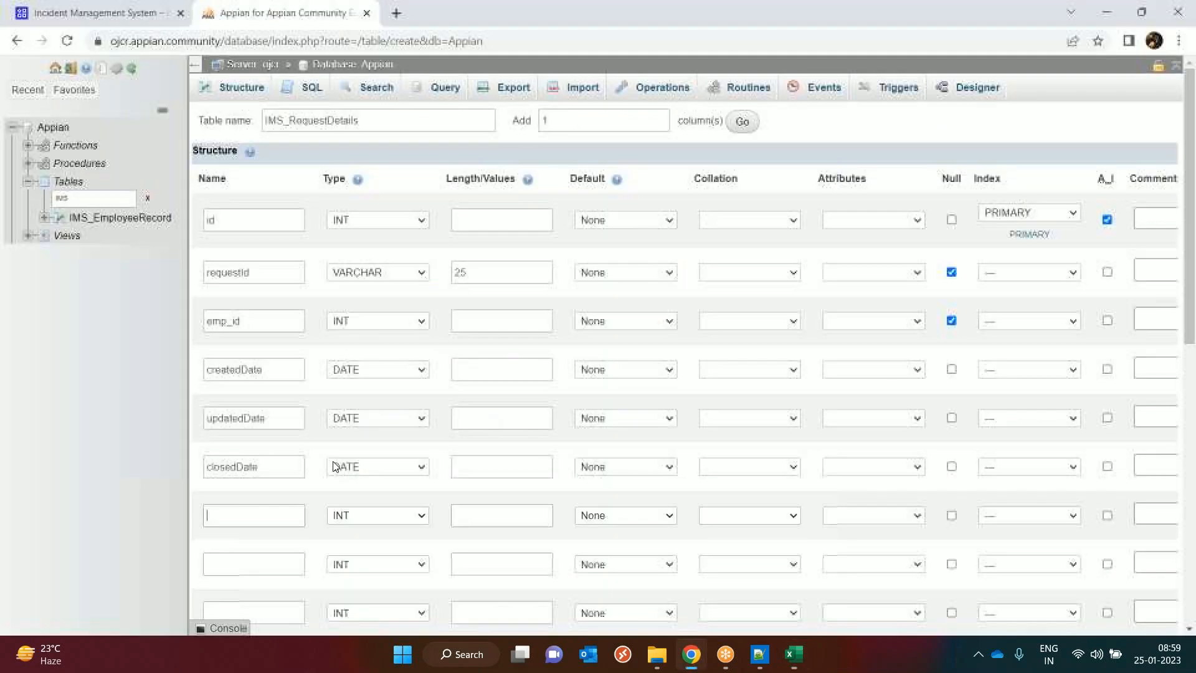
text(stau)
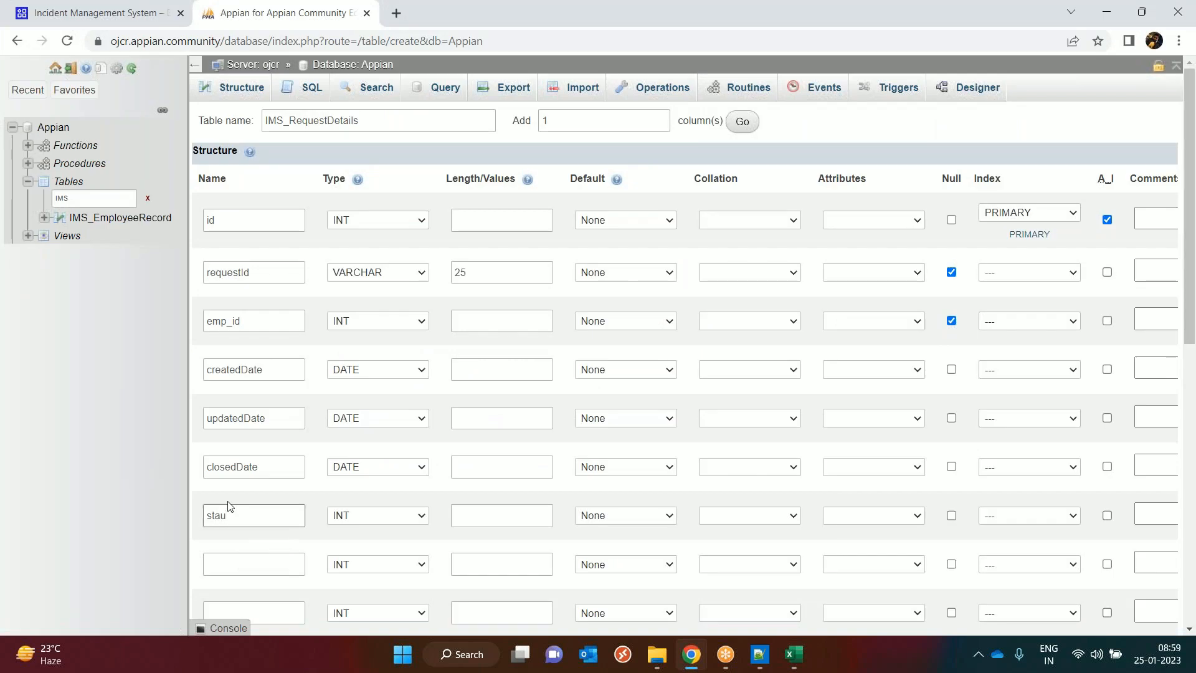
key(BackSpace)
text(tus)
scroll(243, 506, down, 1)
click(374, 437)
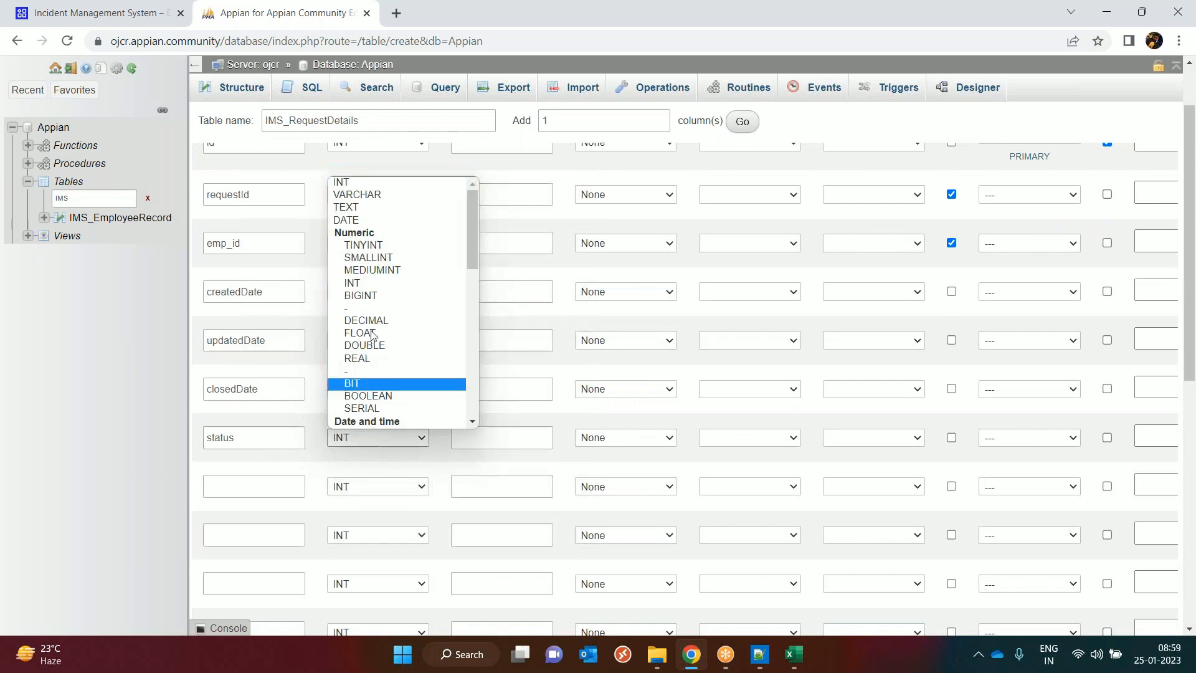
click(374, 193)
click(481, 434)
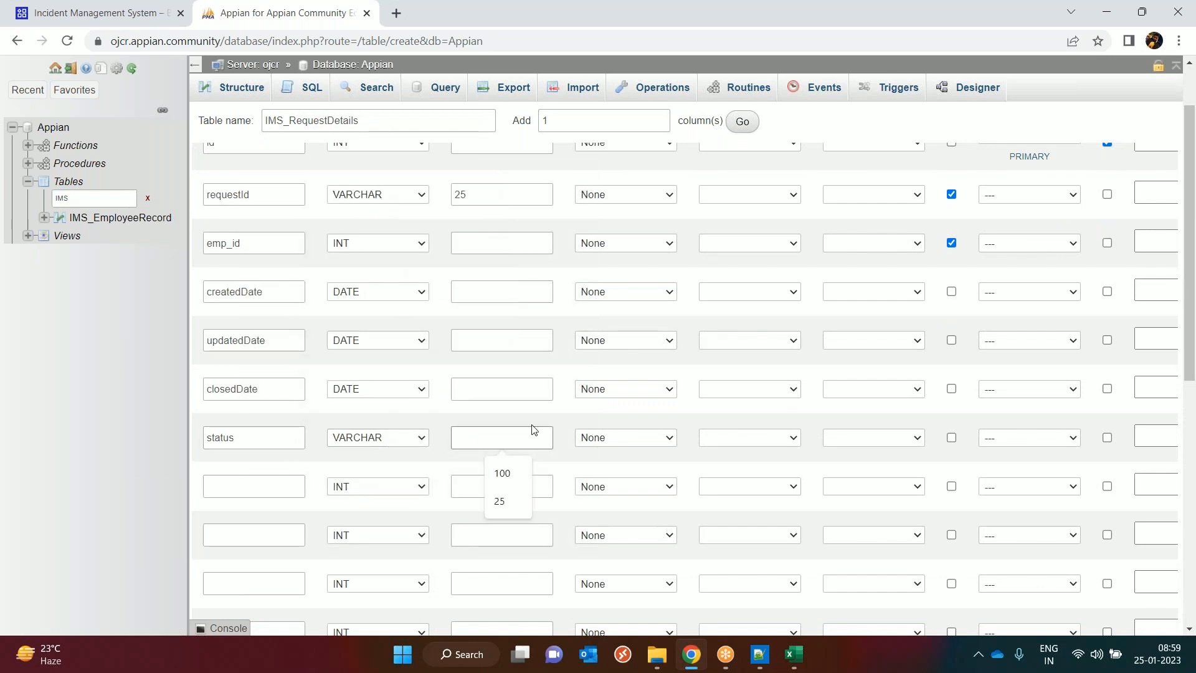
text(50)
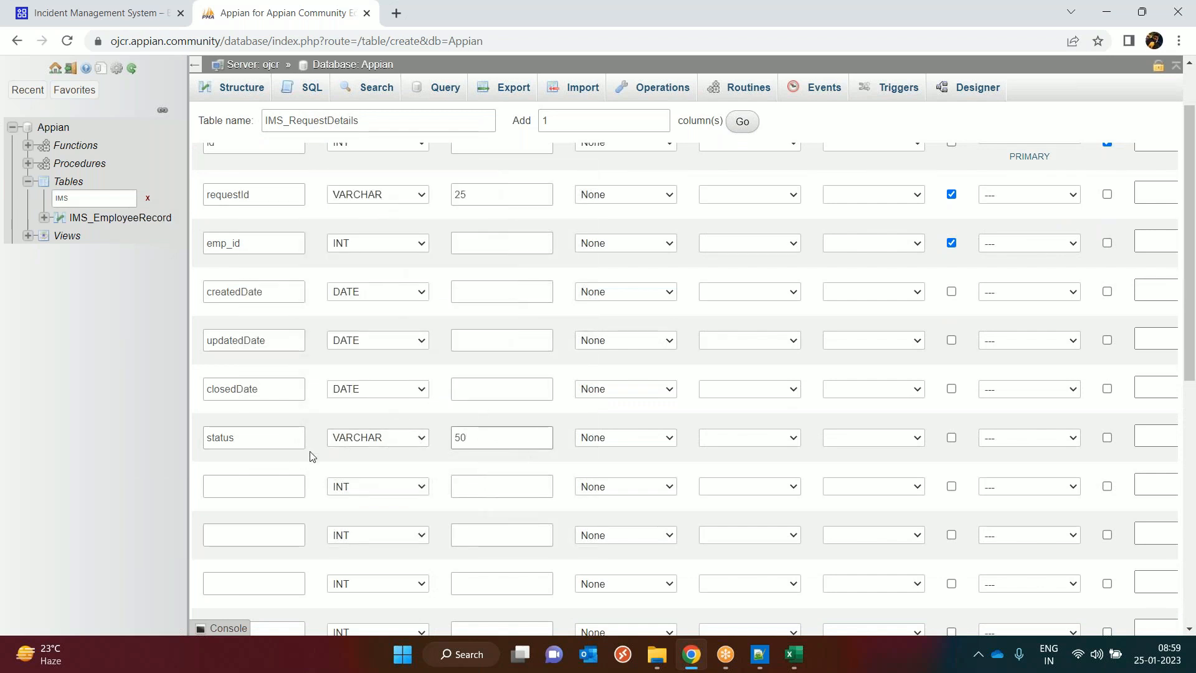
- Define the eighth column as createdBy, type VARCHAR with length 100
scroll(309, 455, down, 2)
click(240, 331)
text(a)
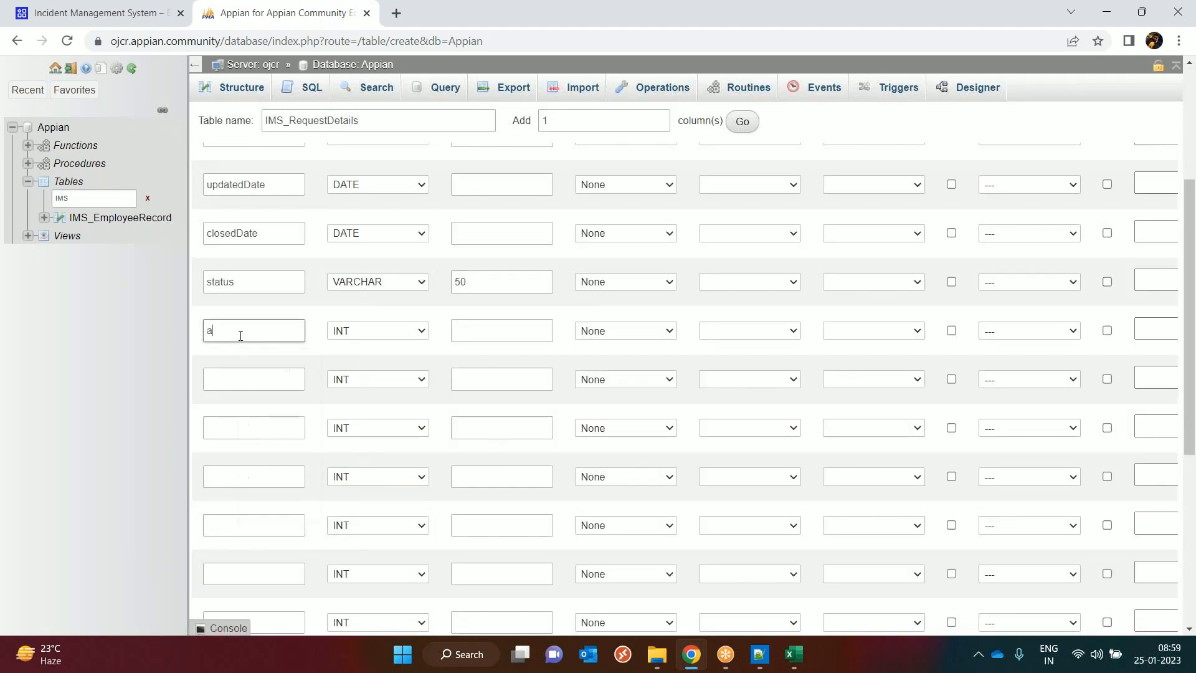
text(created)
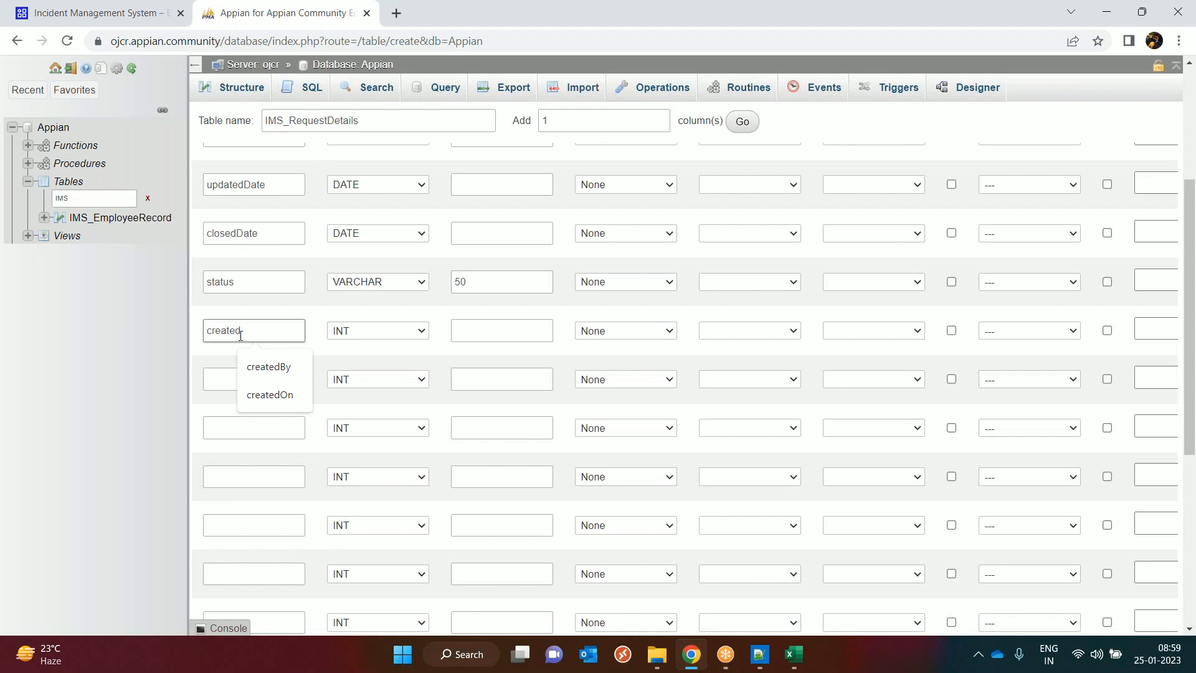
text(By)
click(367, 330)
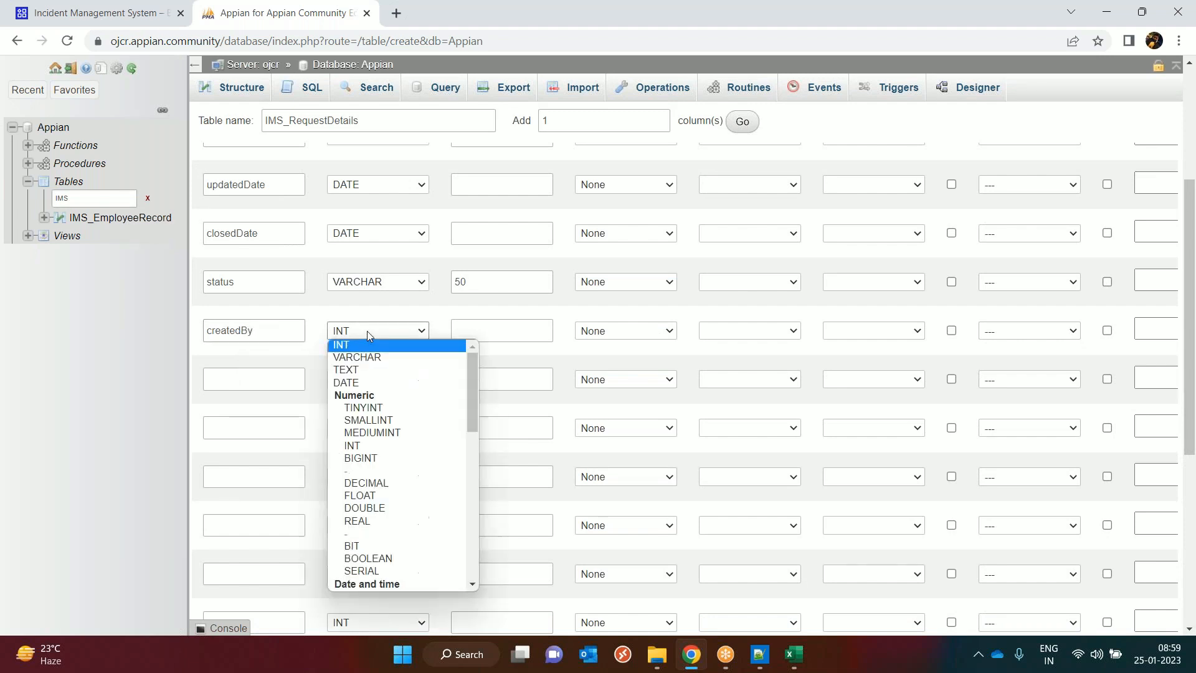
click(358, 357)
click(462, 331)
text(25)
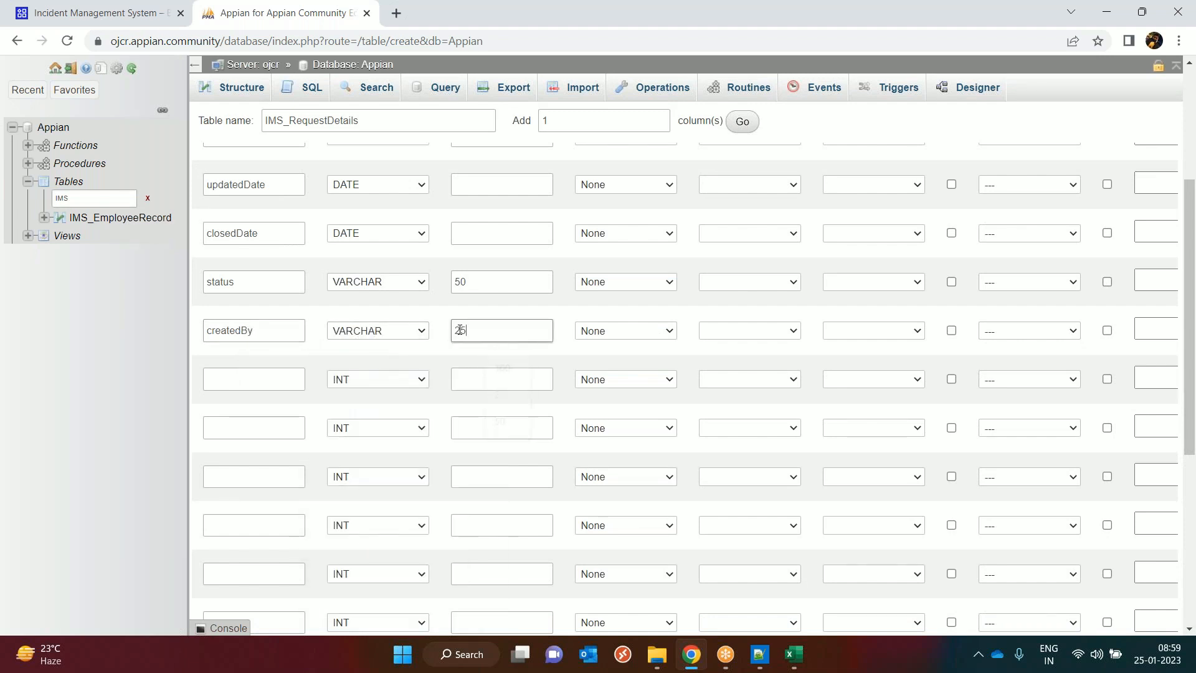
text(100)
- Define the ninth column as approver, type VARCHAR with length 100
click(279, 374)
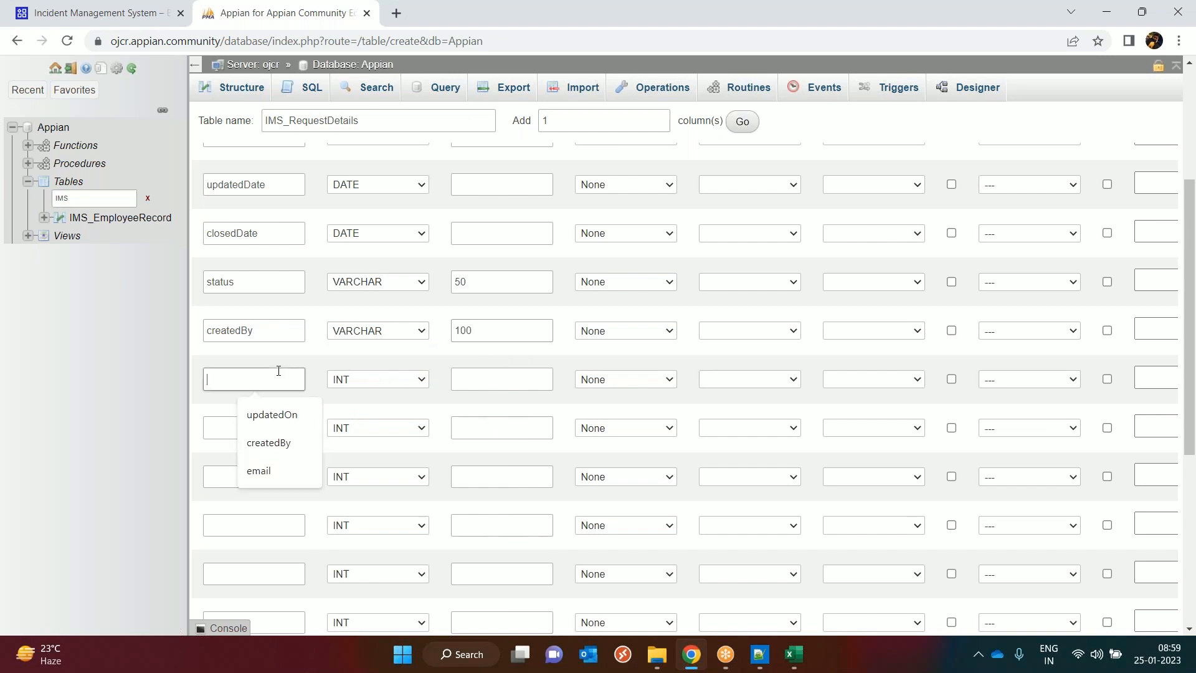
text(appro)
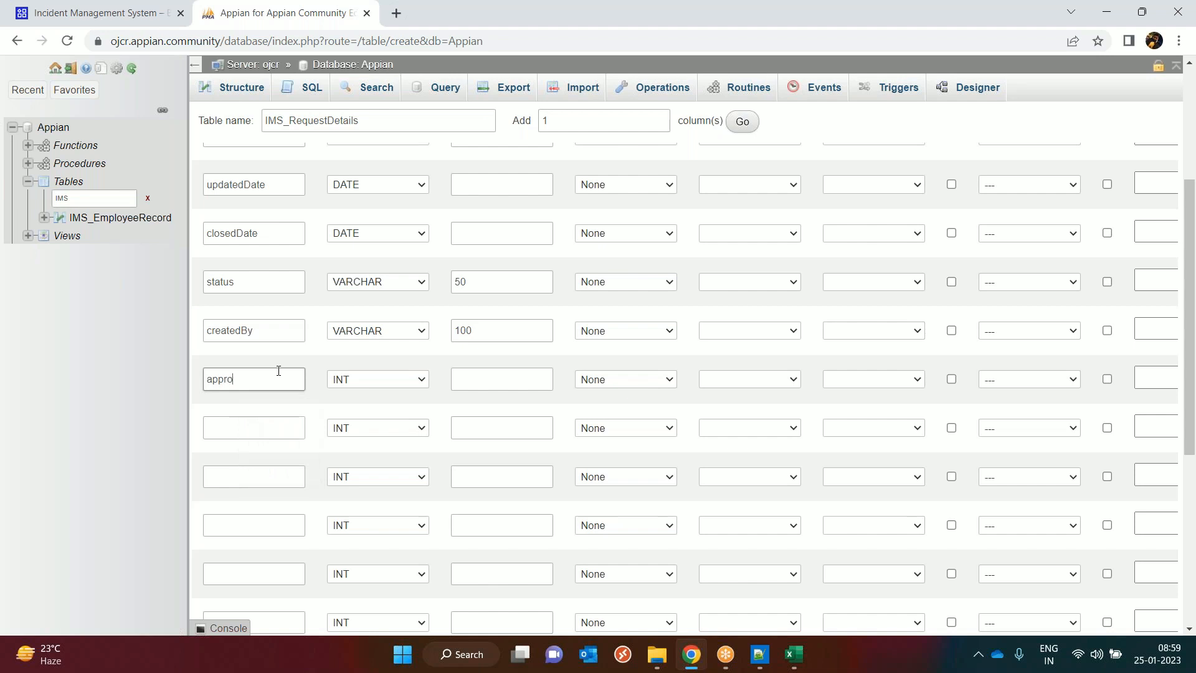
click(398, 380)
click(386, 133)
click(528, 379)
text(100)
- Check the field after status in the Excel data model and define the tenth column as requestType, VARCHAR with length 50
click(274, 422)
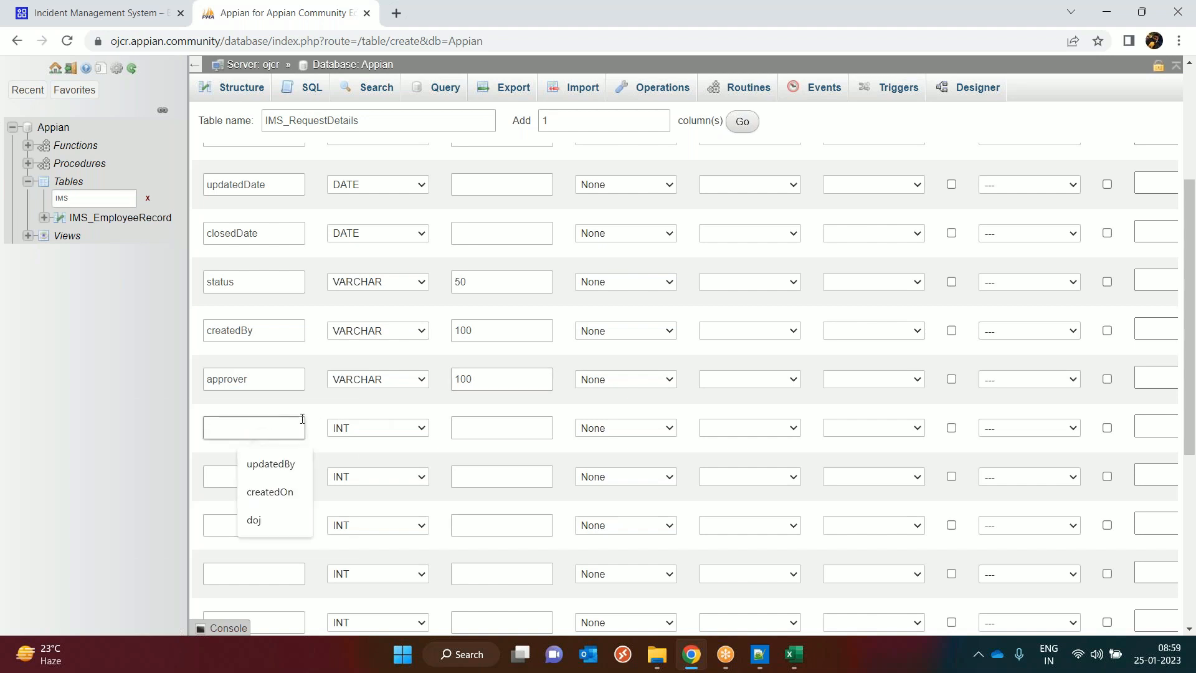
key(alt+Tab)
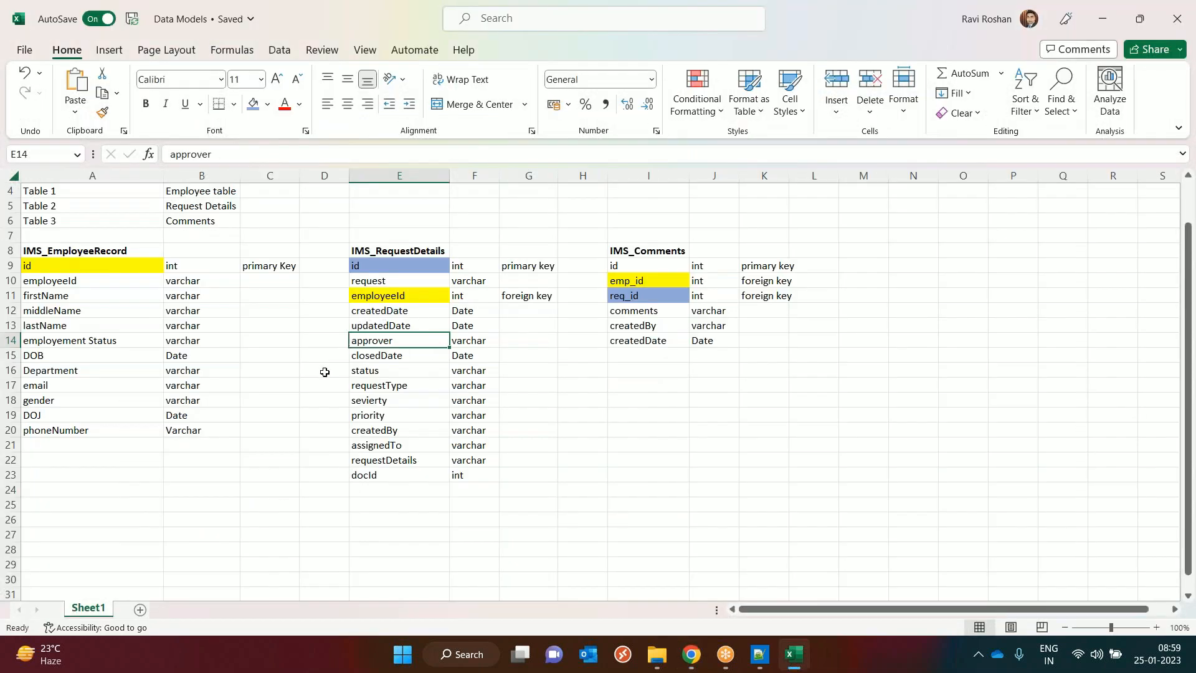
click(404, 374)
click(399, 387)
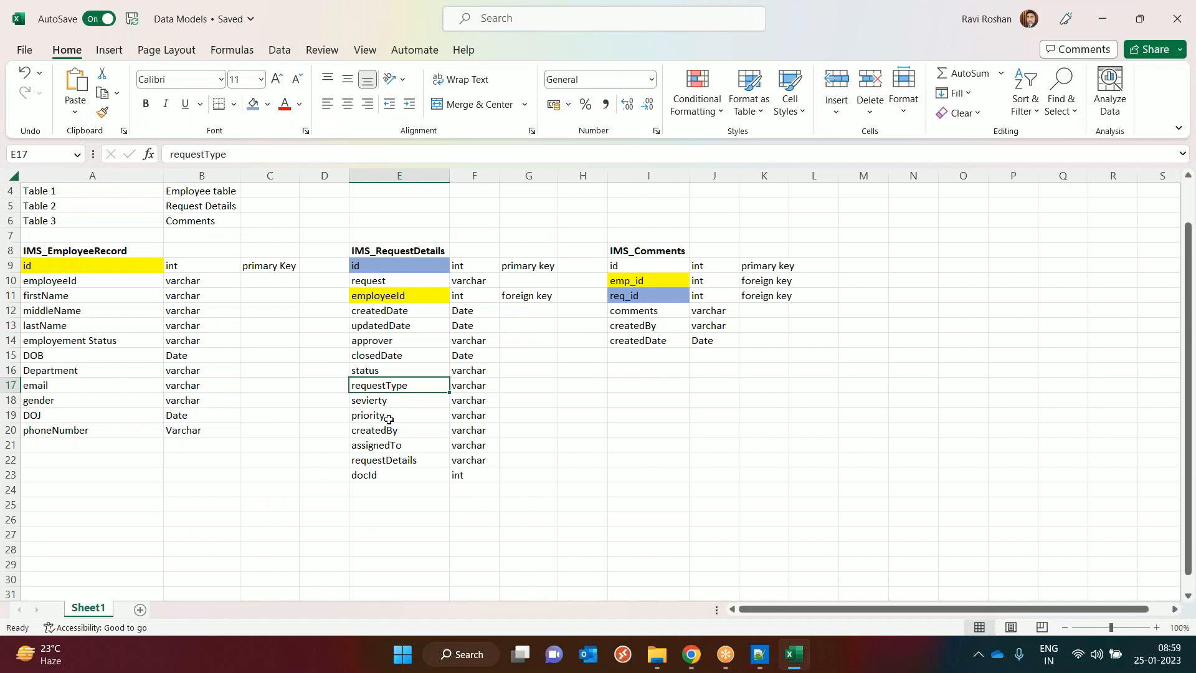
key(alt+Tab)
click(246, 428)
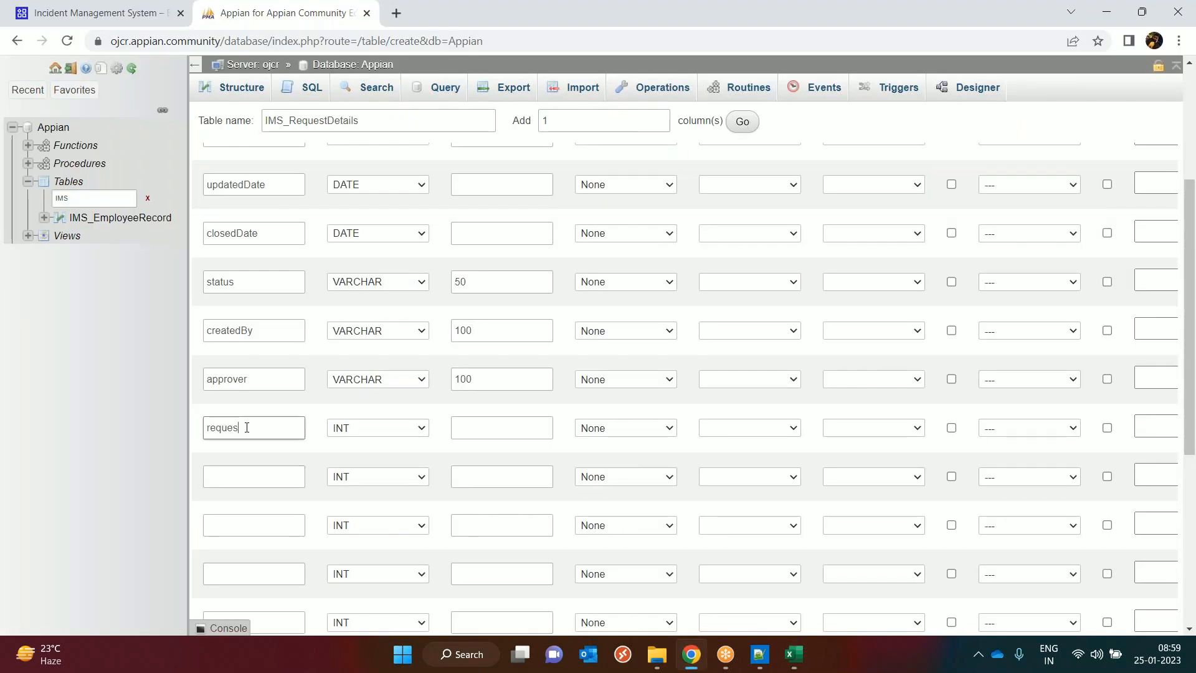
click(416, 428)
click(381, 181)
click(490, 419)
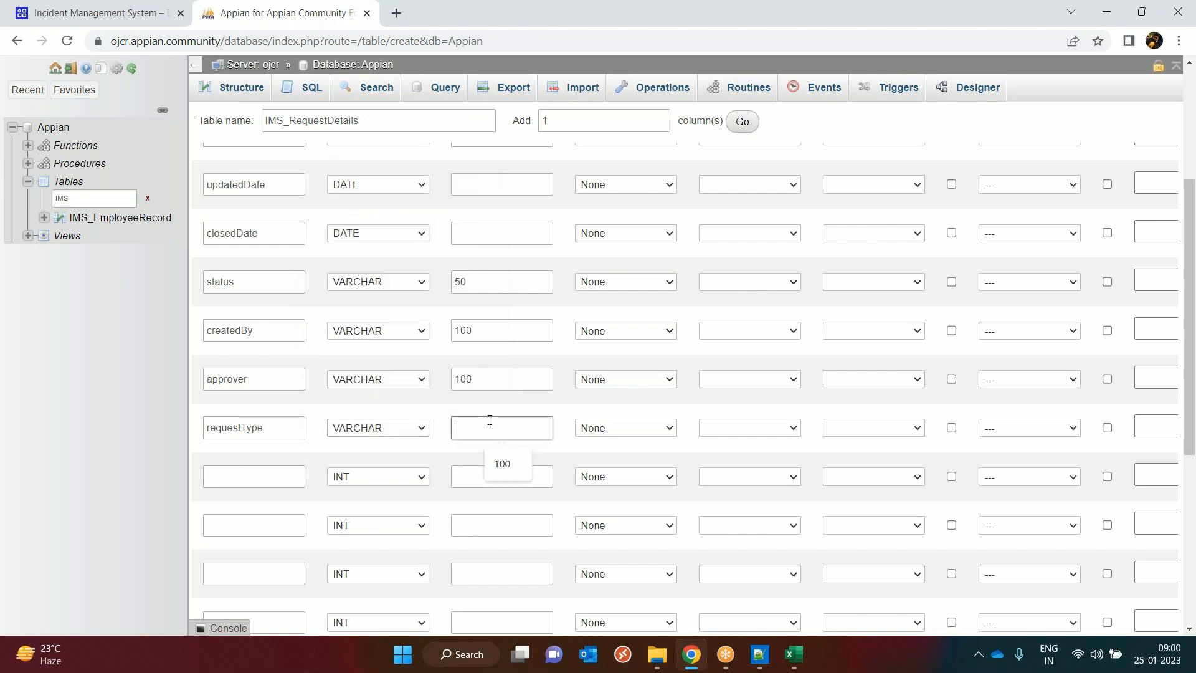
text(50)
- Check the field after requestType in the Excel data model and define the next column as severity, VARCHAR with length 10
scroll(488, 420, down, 2)
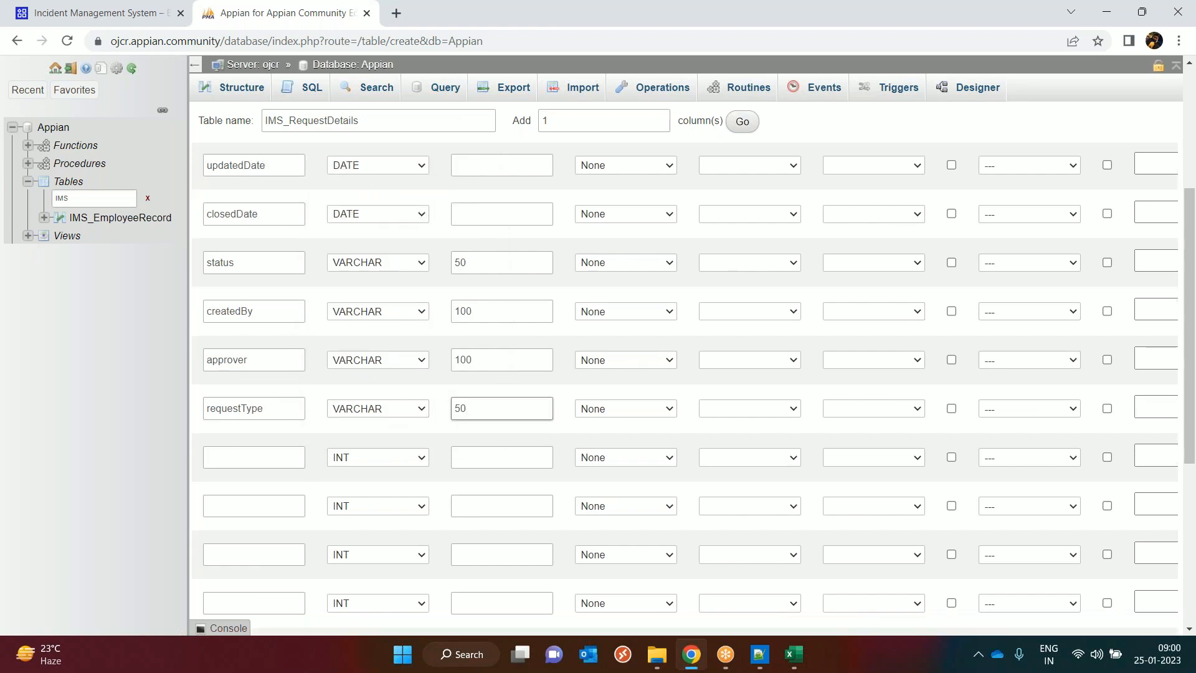
click(266, 325)
key(alt+Tab)
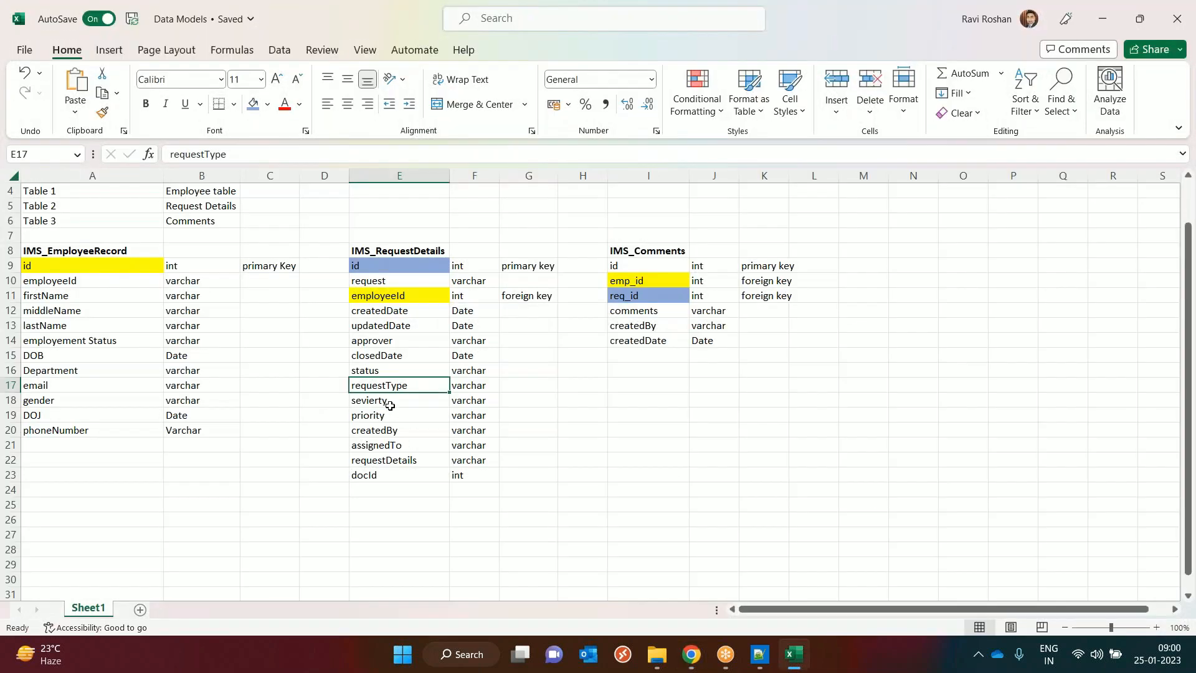
key(alt+Tab)
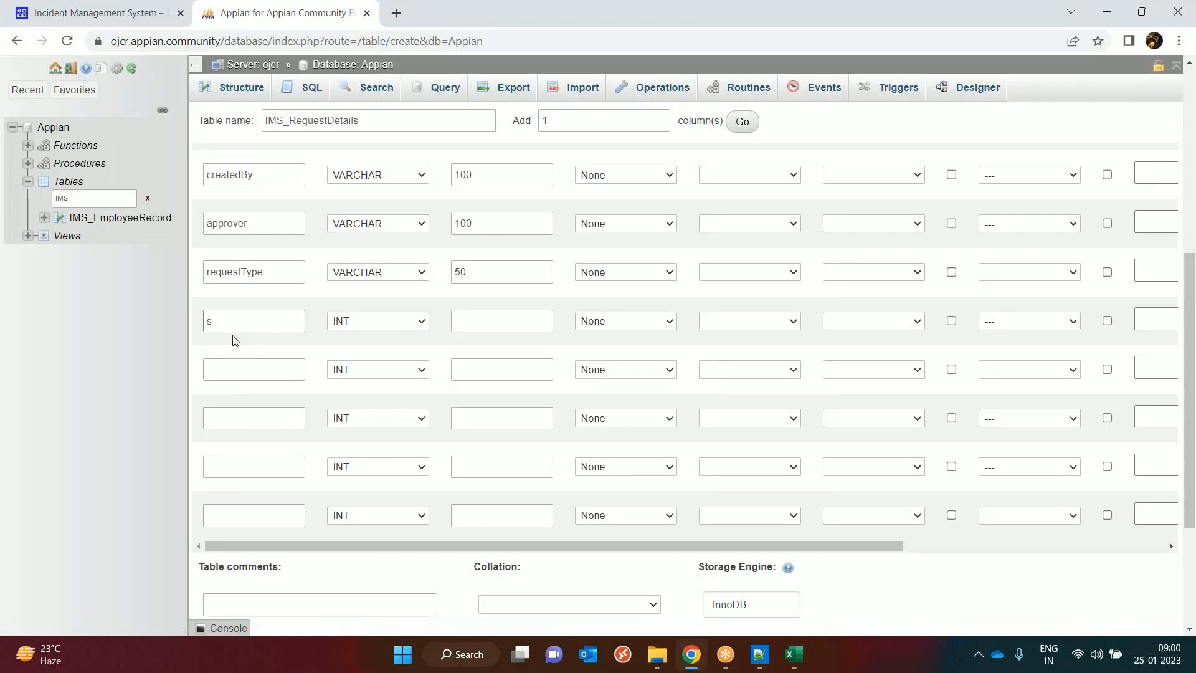
key(Tab)
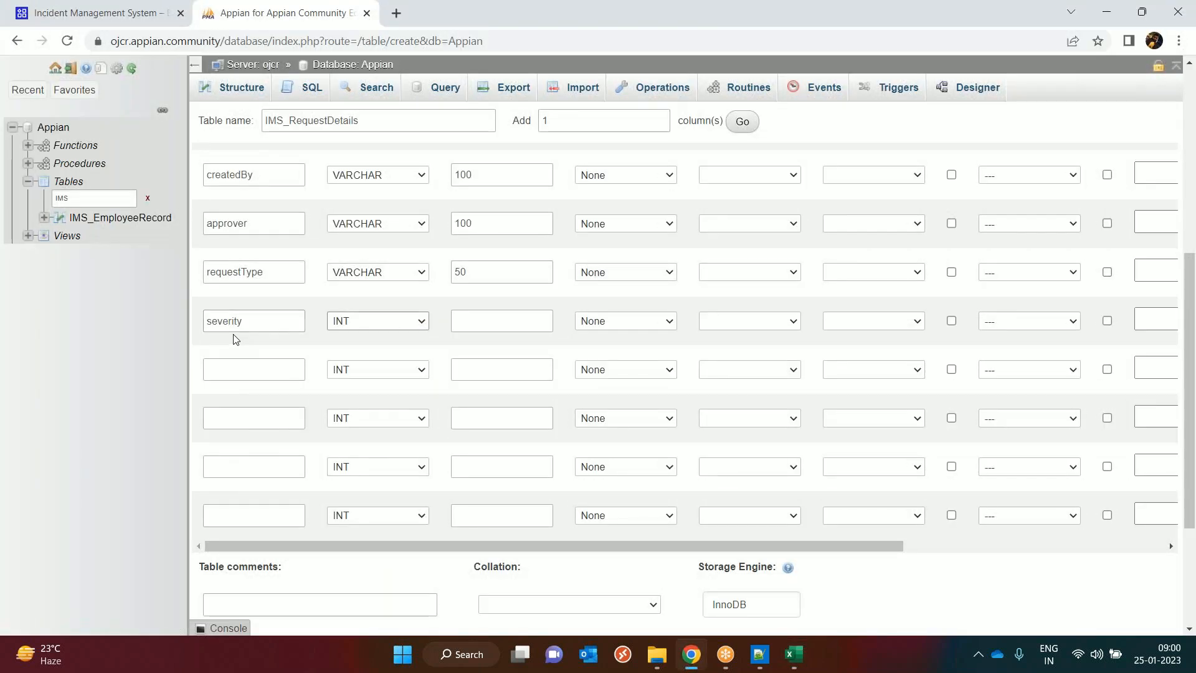
click(400, 322)
click(360, 347)
click(504, 321)
text(15)
- Check the Excel data model again and define the column below severity as priority with type VARCHAR
click(270, 368)
key(alt+Tab)
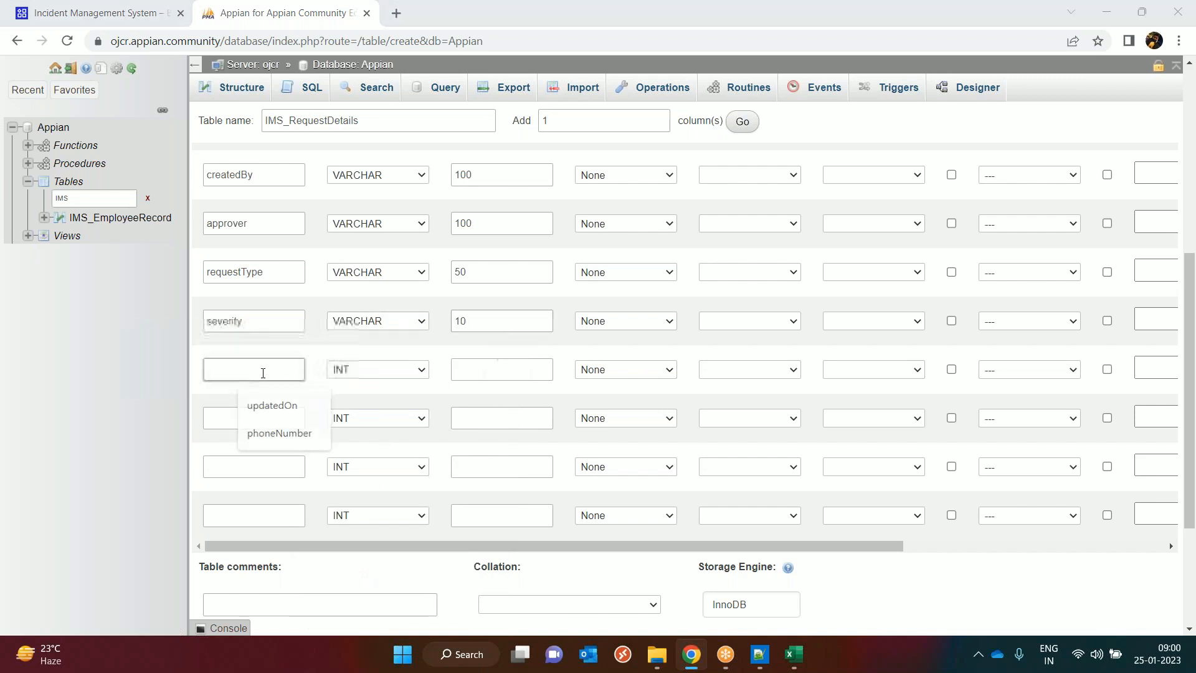
key(alt+Tab)
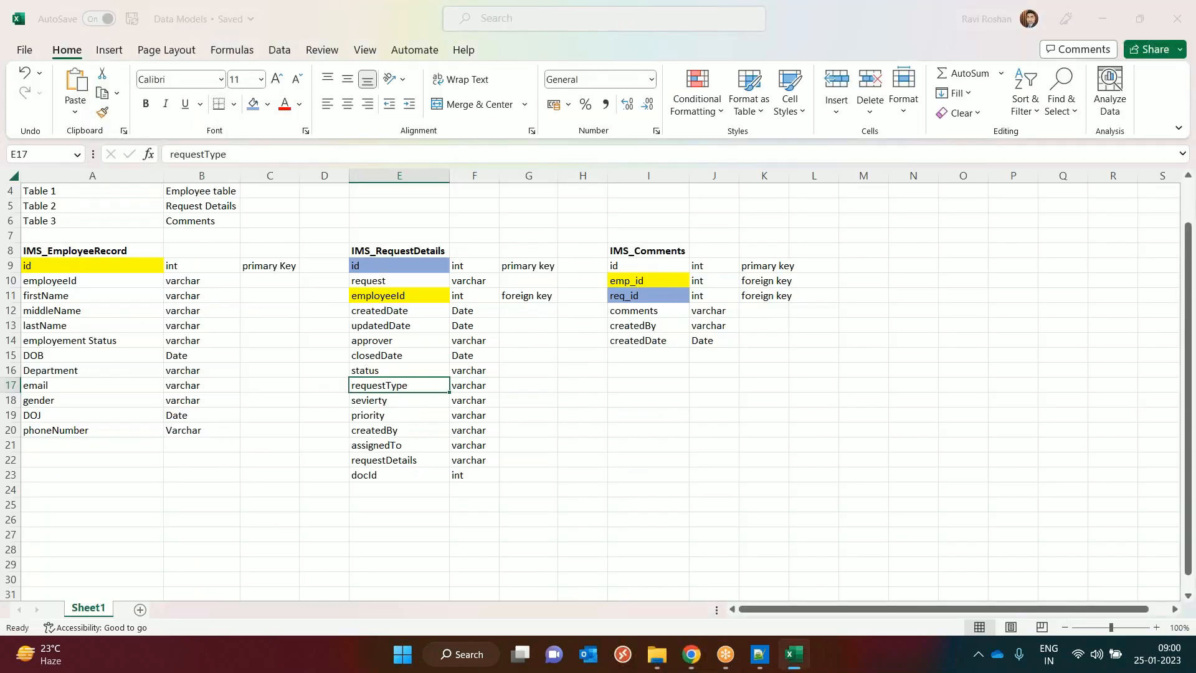
text(priority)
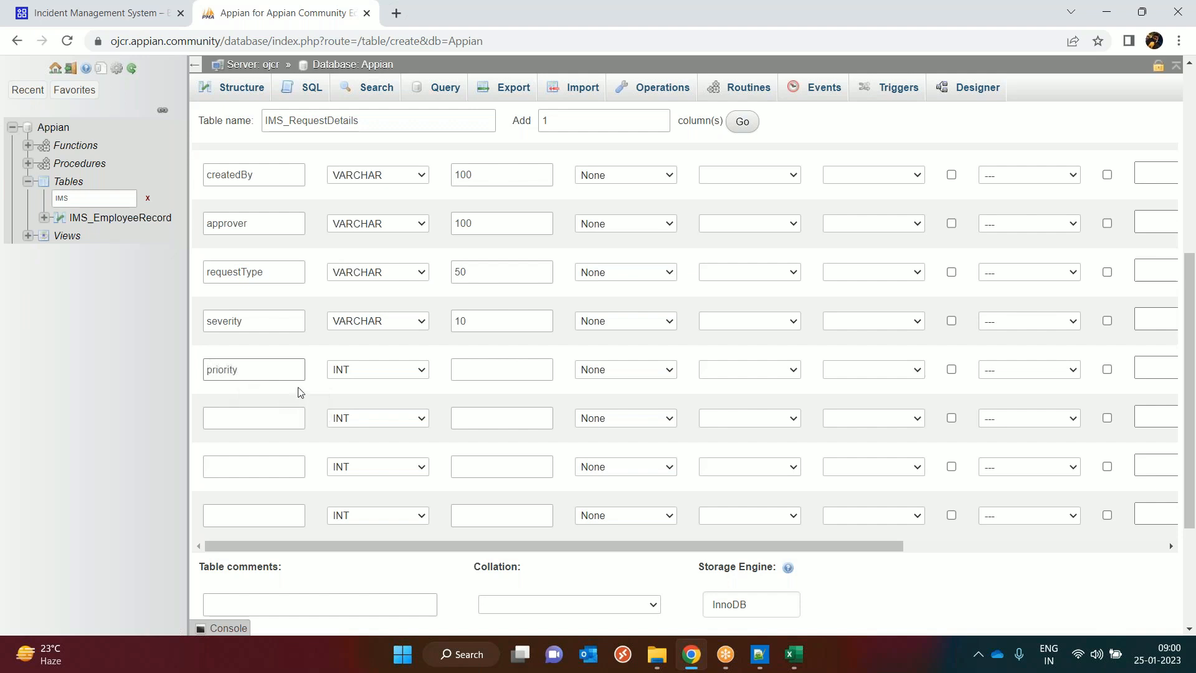
click(351, 370)
click(350, 398)
- Define the column below priority as assignedTo, type VARCHAR with length 100
click(242, 415)
text(assignedto)
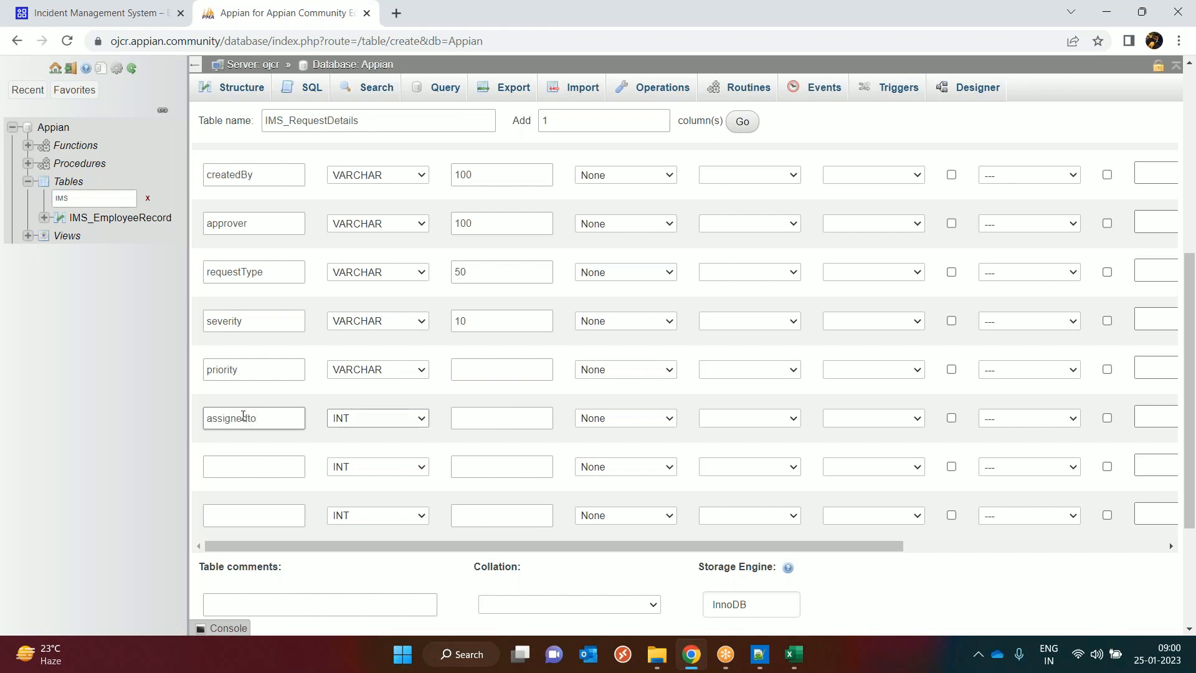
click(250, 419)
key(BackSpace)
click(376, 418)
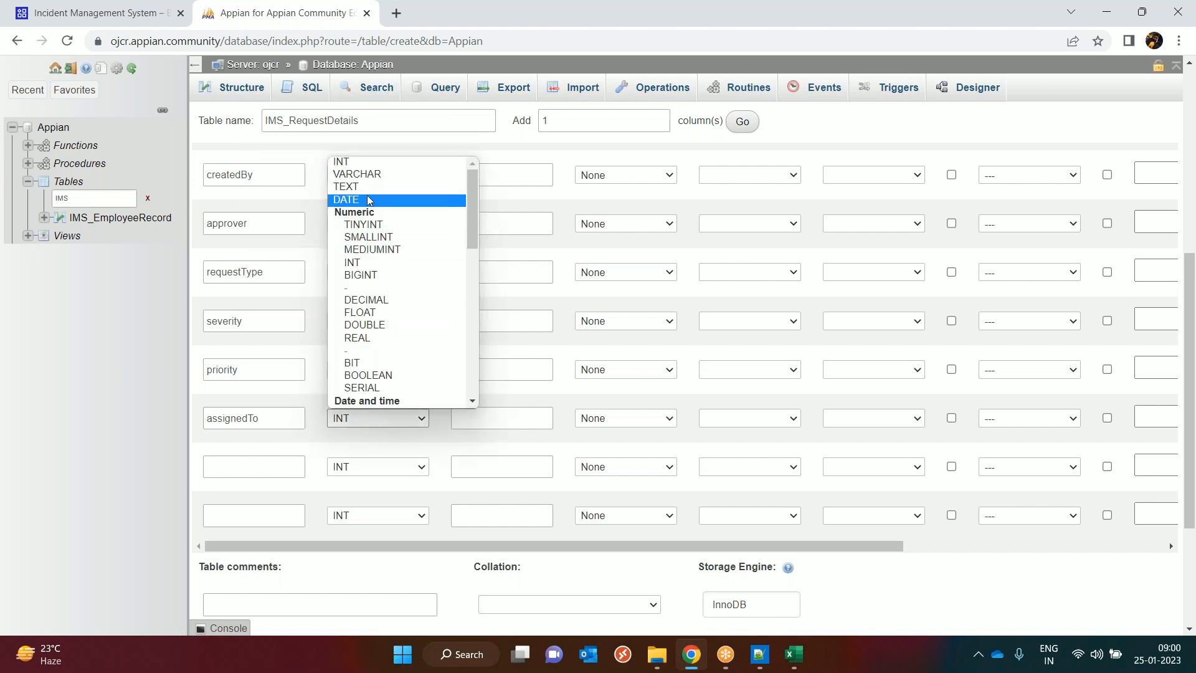
click(374, 174)
click(492, 415)
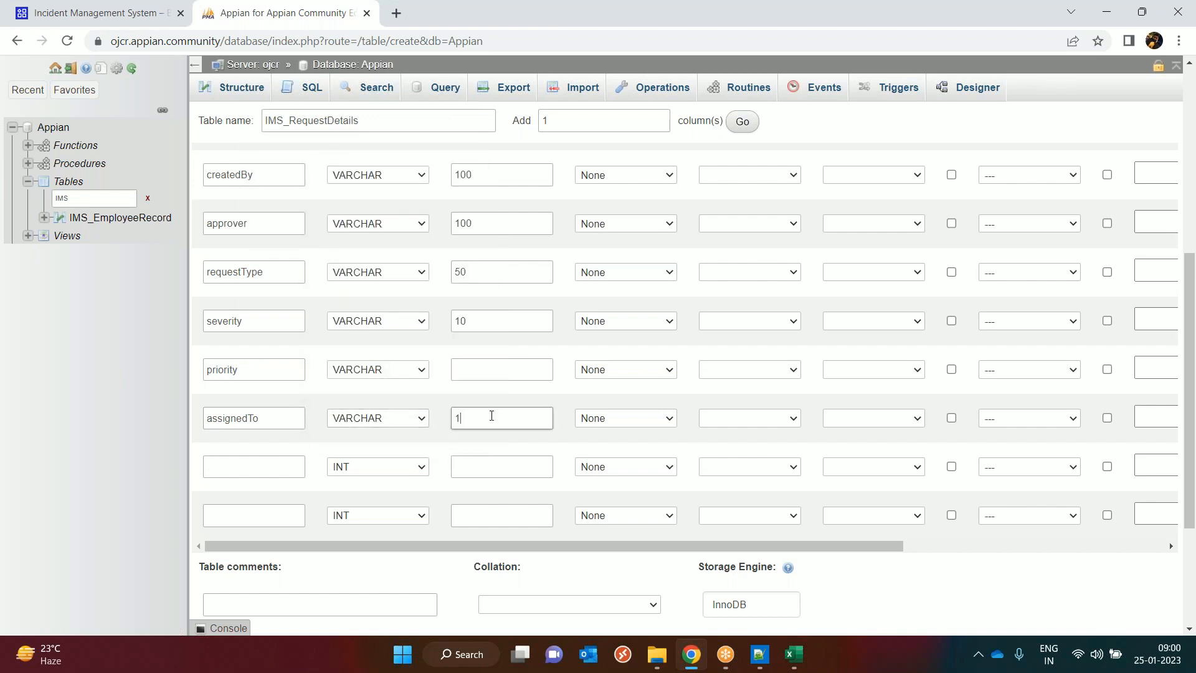
- Check the last fields in the Excel data model and define the column below assignedTo as requestDetails, VARCHAR with length 2000
key(alt+Tab)
click(380, 465)
click(379, 474)
key(alt+Tab)
click(230, 468)
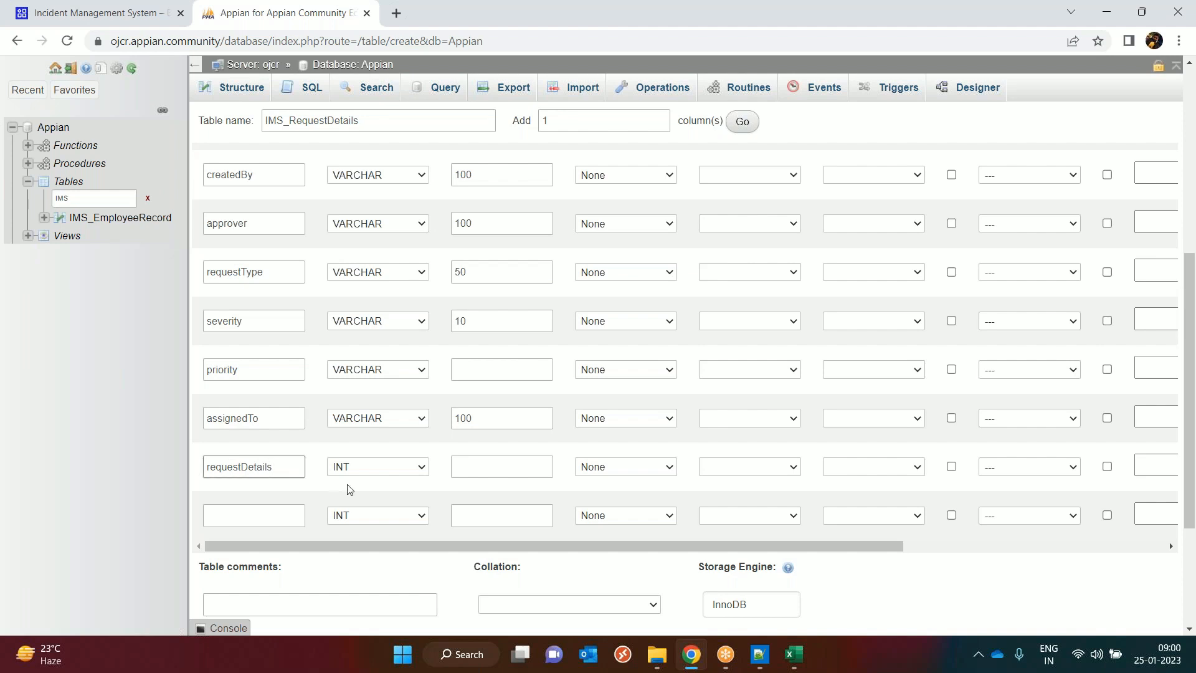
click(378, 466)
scroll(359, 286, down, 1)
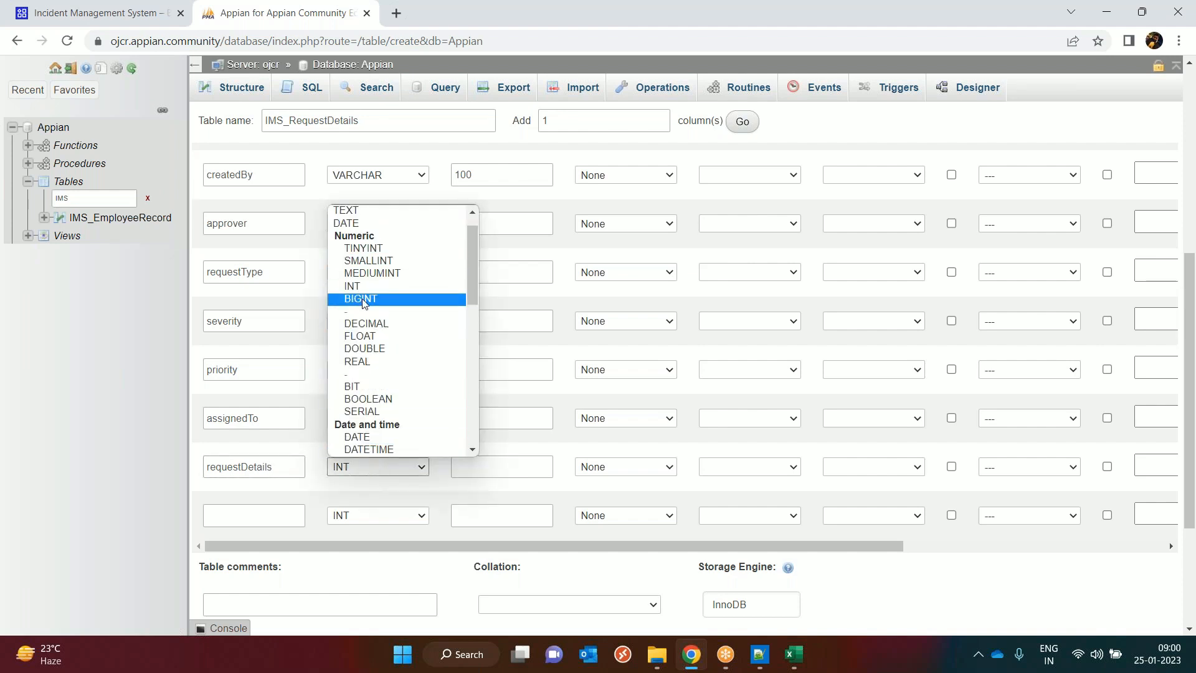
scroll(375, 230, up, 1)
click(376, 230)
click(483, 461)
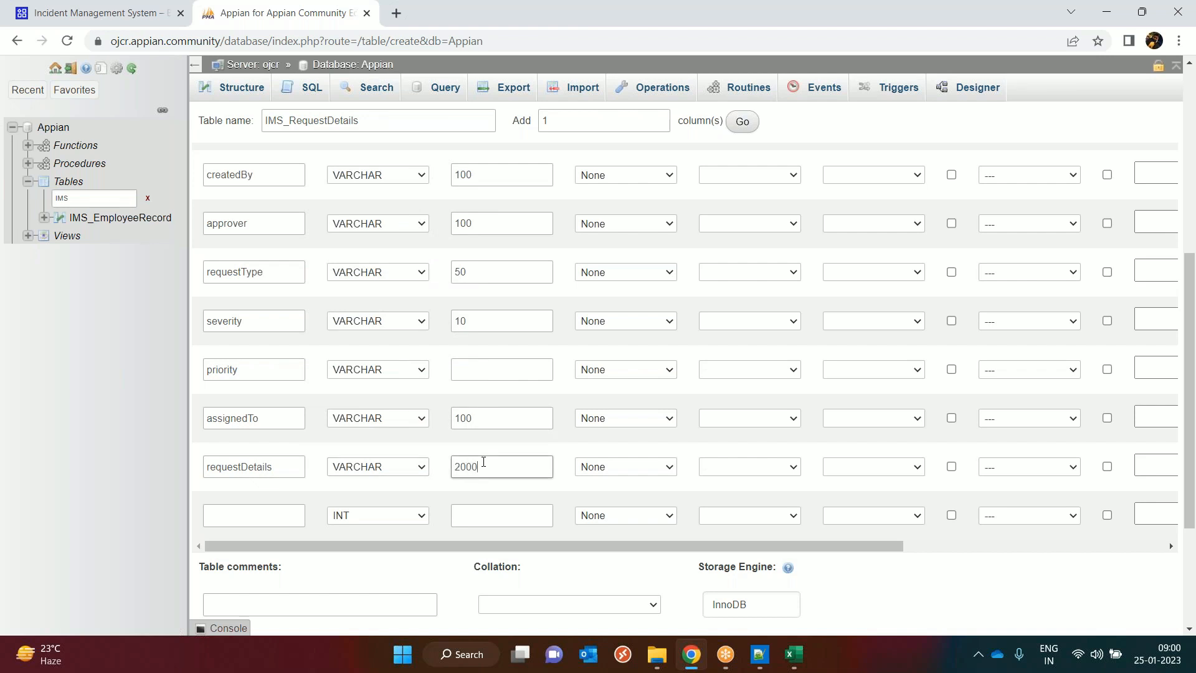
- Define the last column as docId with type INT, and allow Null for every column except id
click(263, 517)
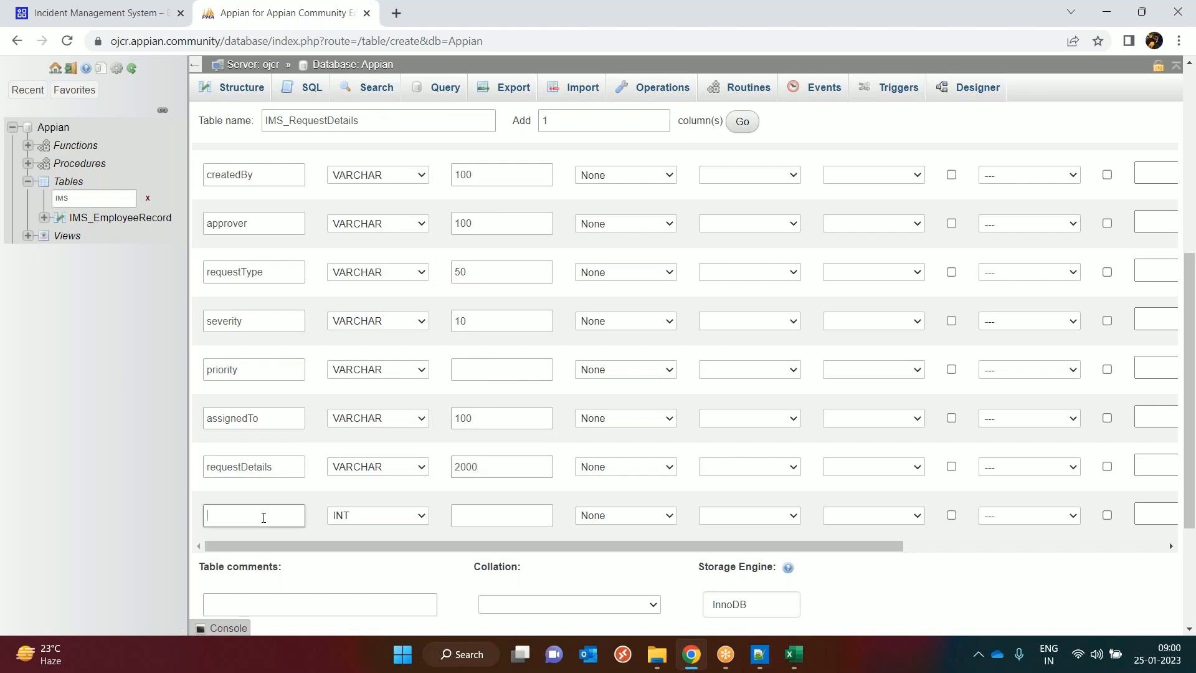
key(Tab)
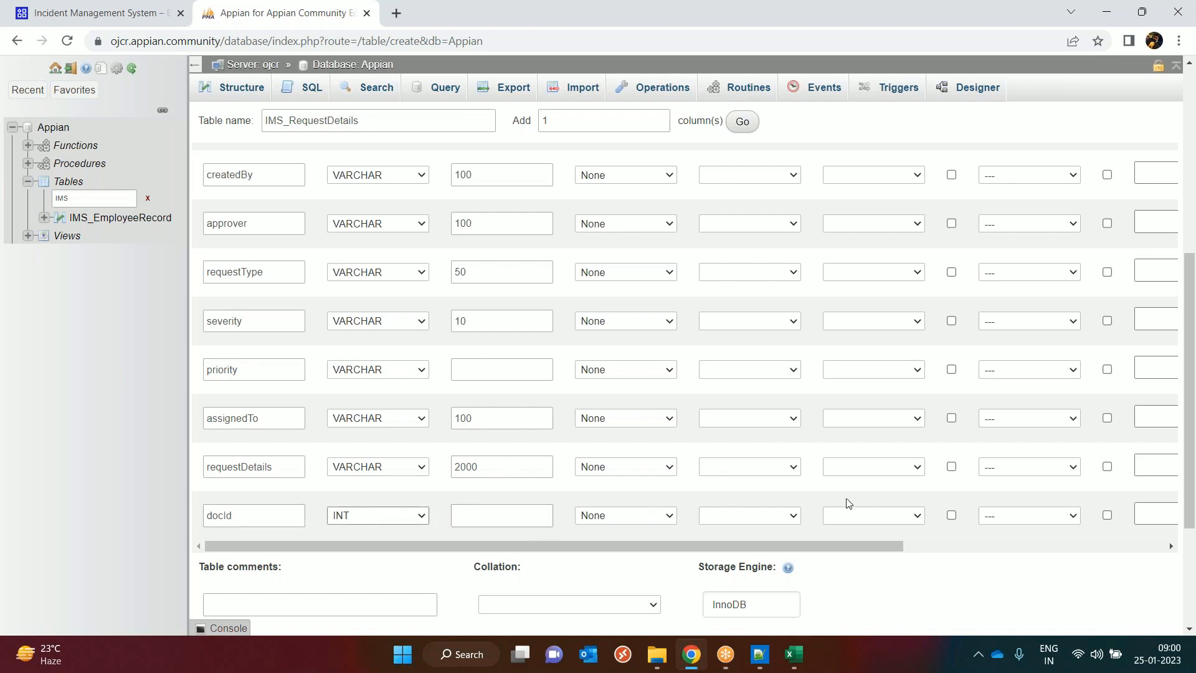
click(951, 516)
click(951, 467)
click(952, 418)
click(951, 369)
click(951, 320)
click(951, 272)
click(952, 224)
scroll(975, 293, up, 3)
click(952, 214)
click(951, 262)
click(951, 311)
click(951, 359)
click(951, 408)
- Review the IMS_RequestDetails column definitions and try to save the table
scroll(965, 424, down, 5)
scroll(952, 458, up, 5)
scroll(953, 446, up, 1)
click(453, 373)
scroll(453, 369, down, 2)
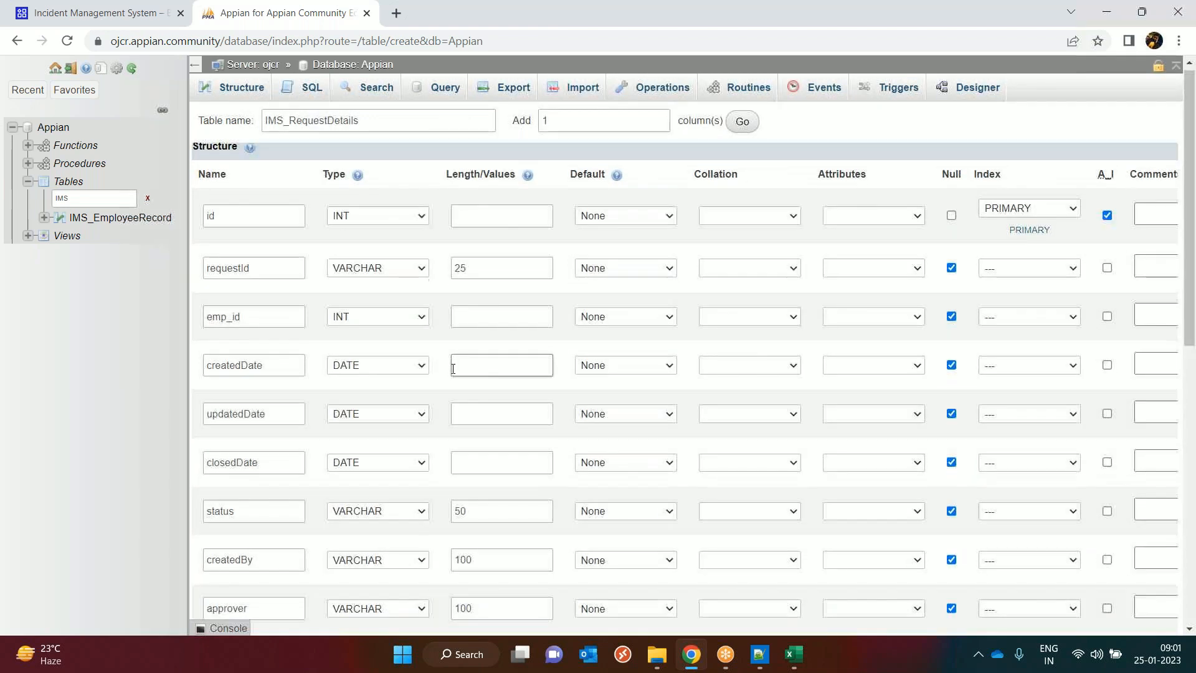
scroll(452, 369, down, 4)
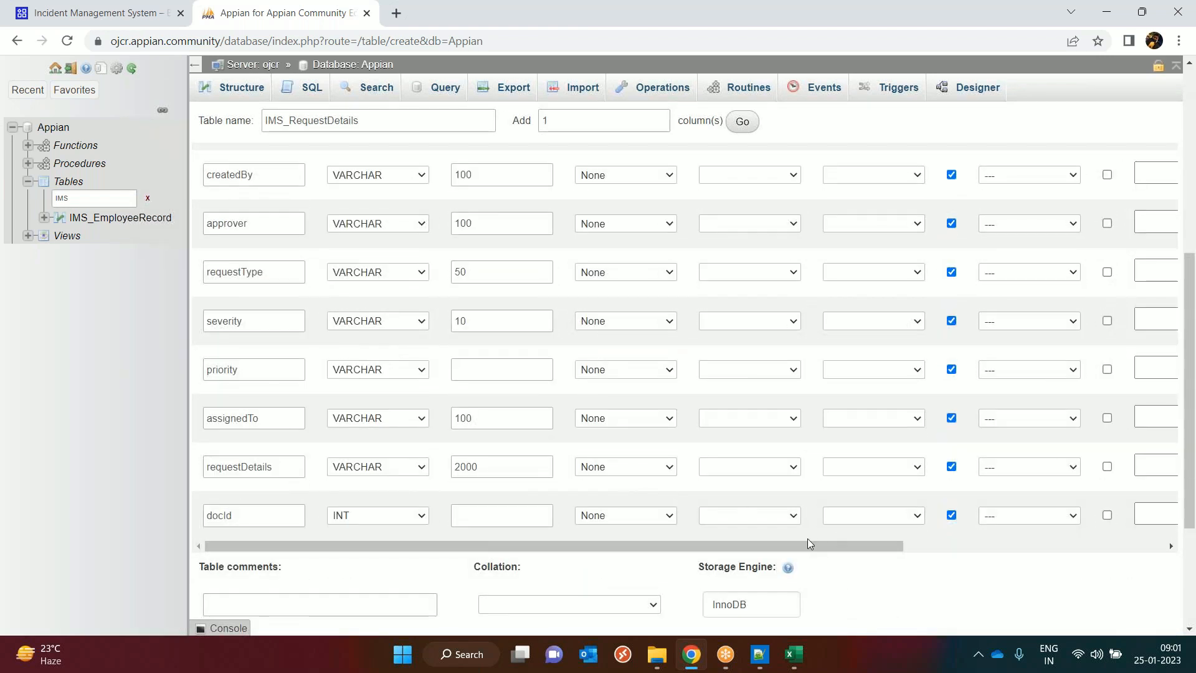
scroll(806, 539, up, 7)
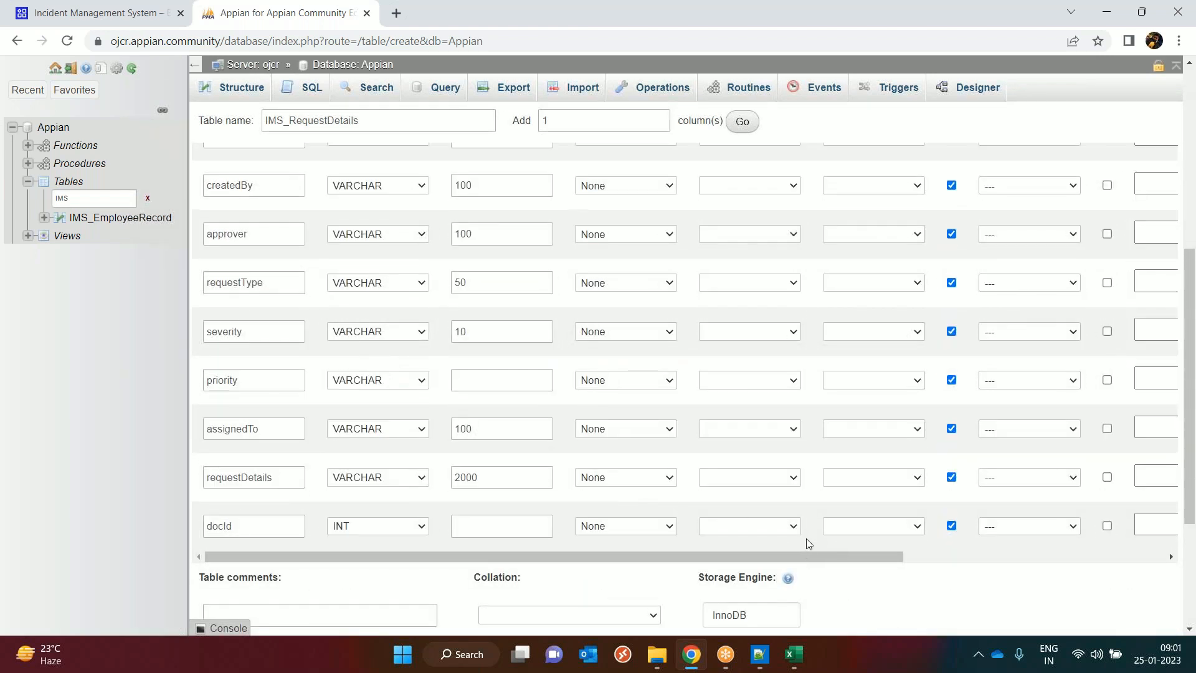
scroll(802, 537, down, 2)
scroll(802, 535, down, 4)
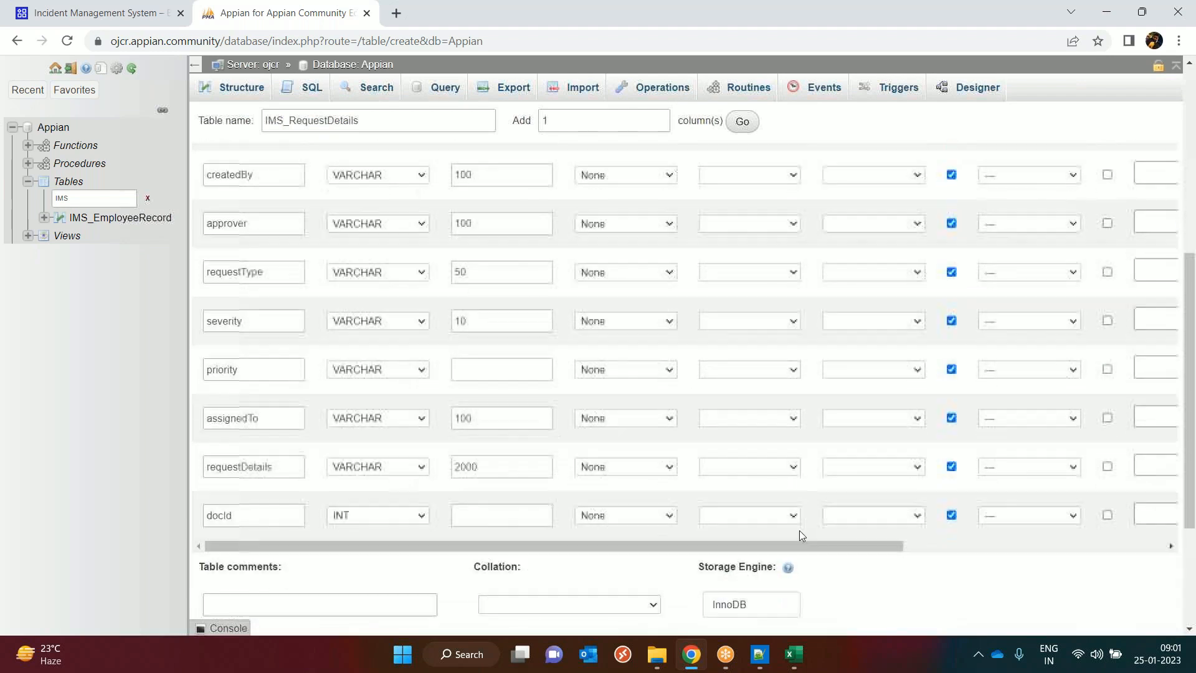
scroll(852, 554, down, 3)
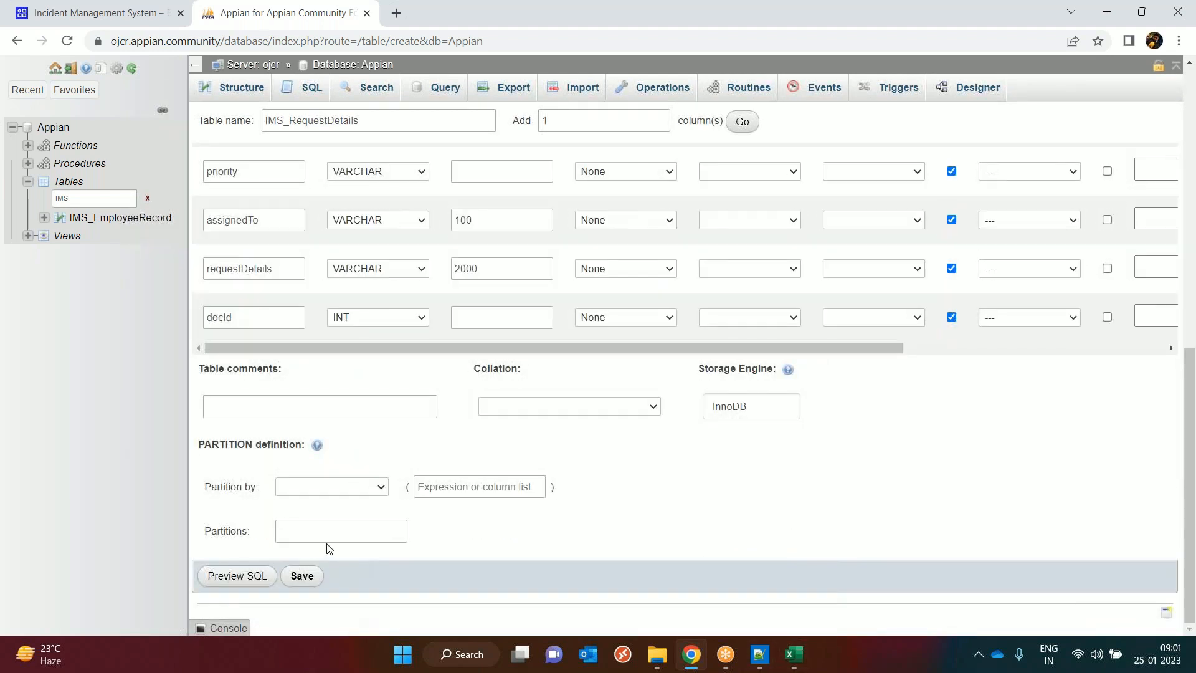
click(297, 578)
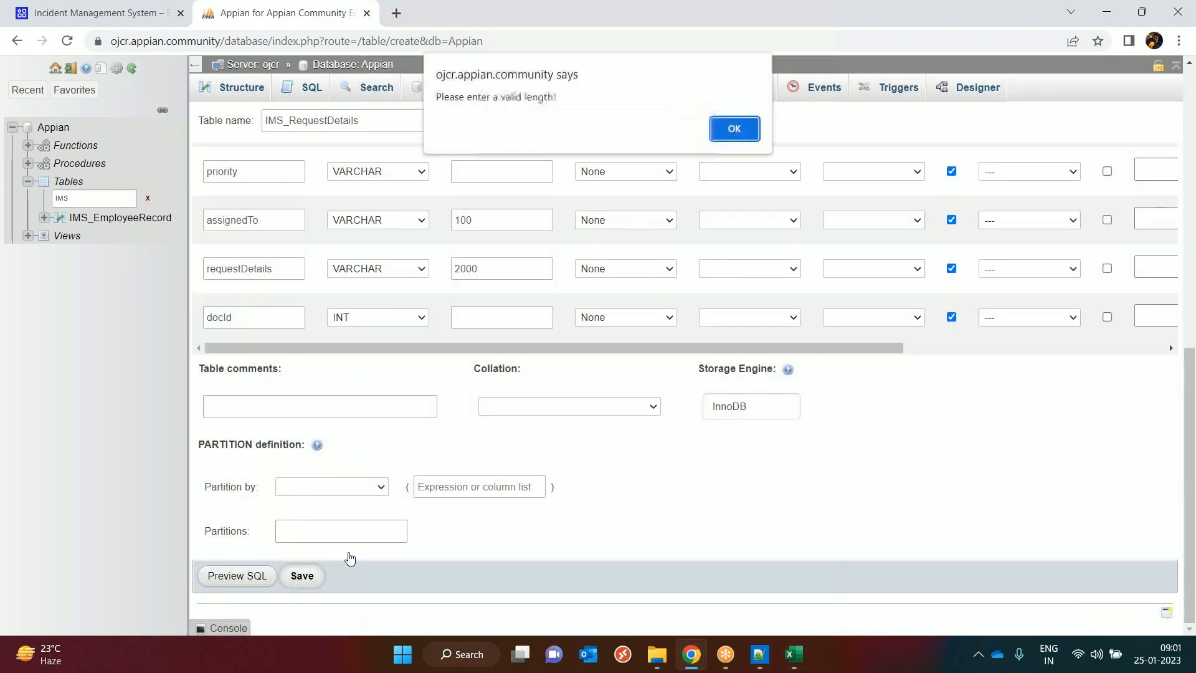
click(734, 129)
- Set the priority column's length to 15 and save the IMS_RequestDetails table
scroll(531, 315, up, 4)
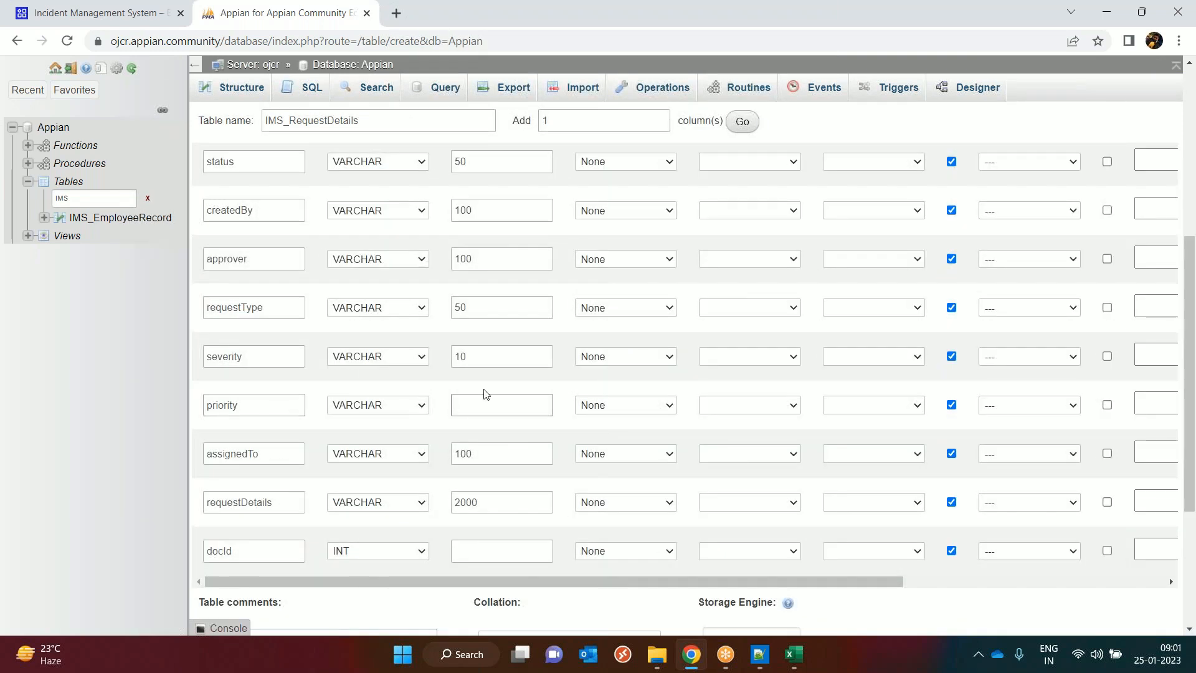
text(15)
scroll(484, 391, down, 3)
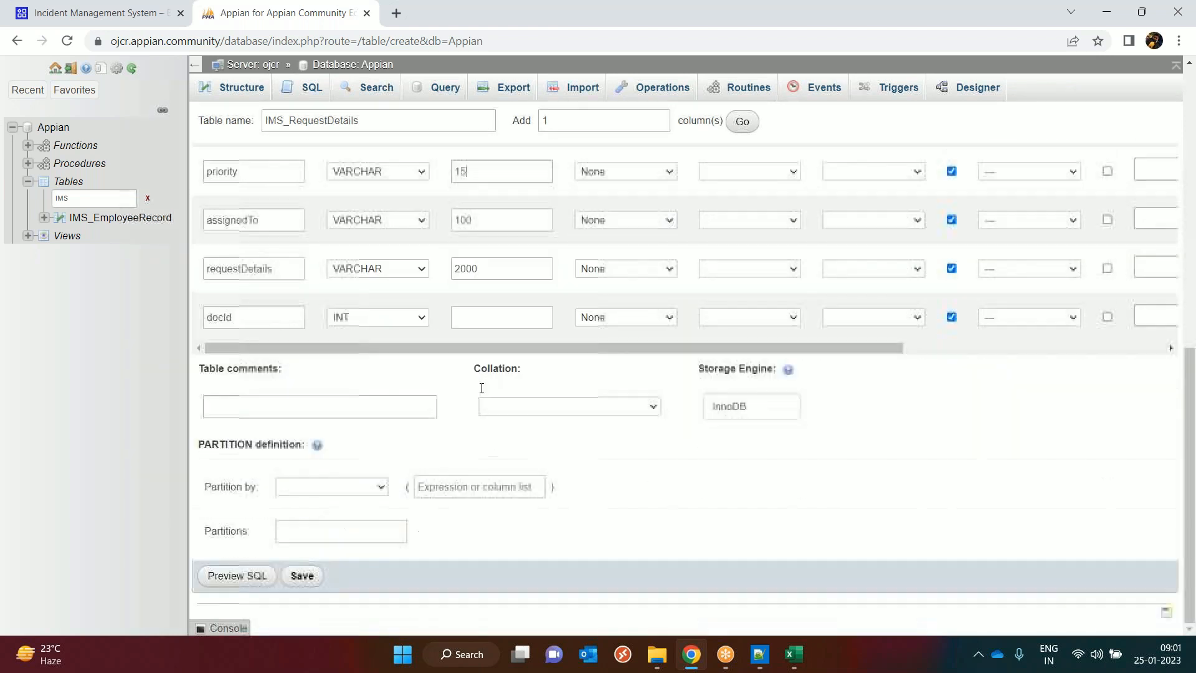
click(299, 577)
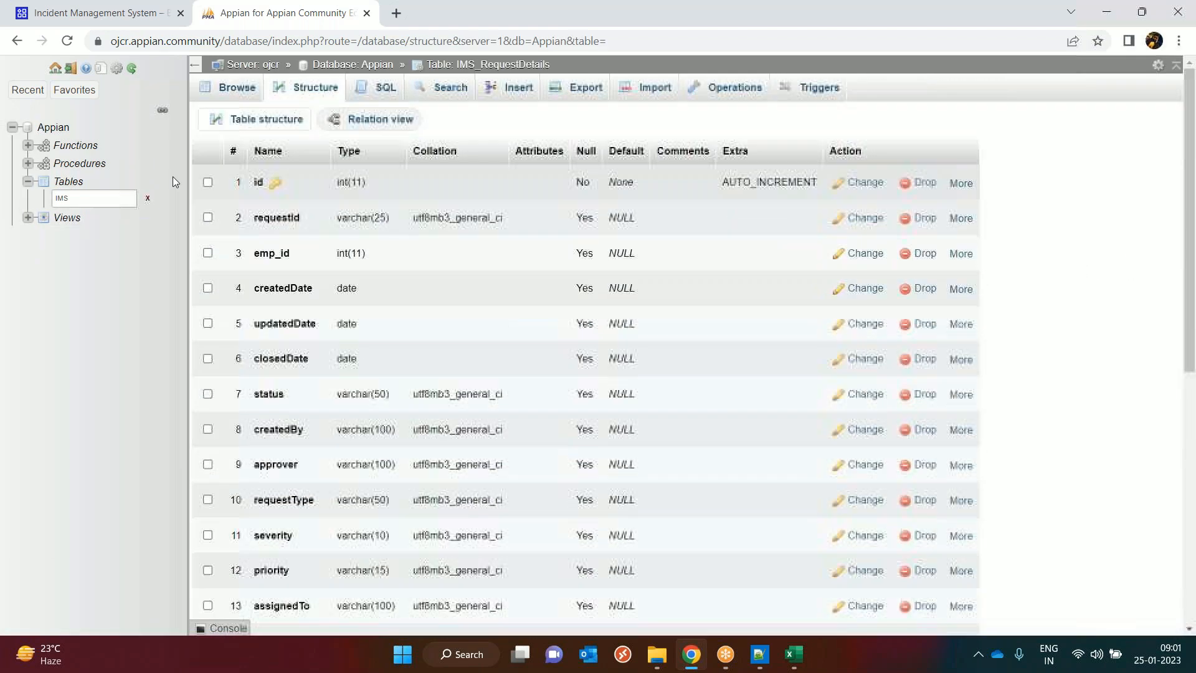
- Refresh the table list filtered by IMS and start a new table named IMS_Comments
double_click(97, 202)
key(Return)
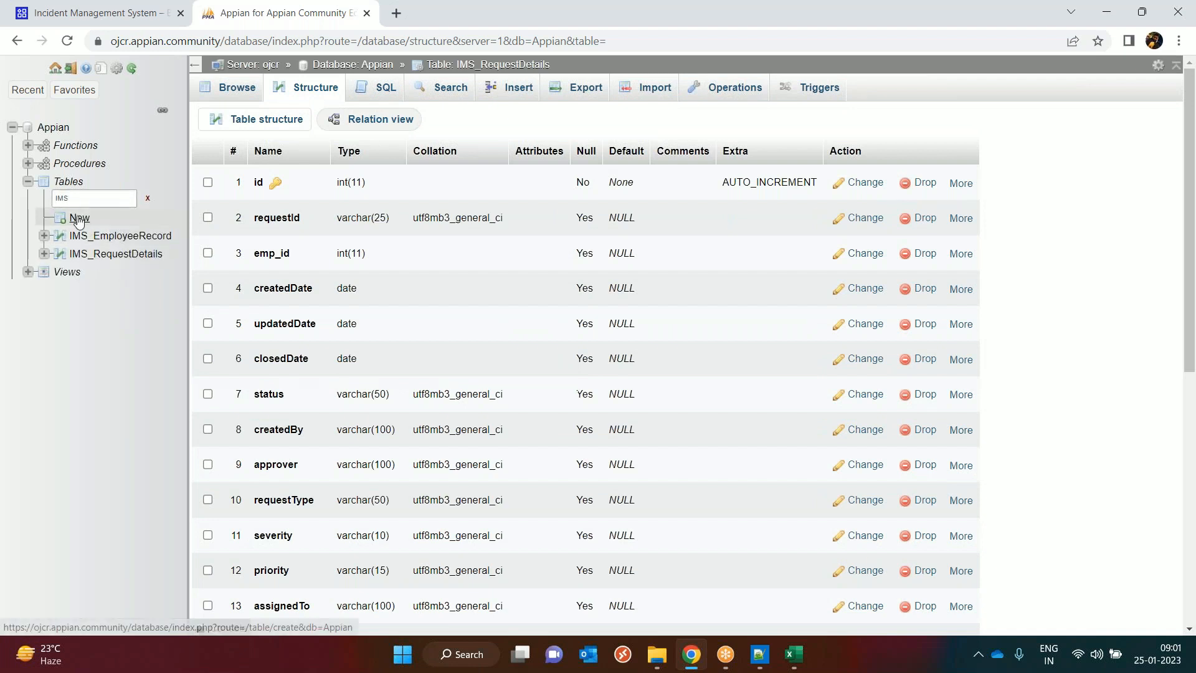
click(78, 218)
click(327, 110)
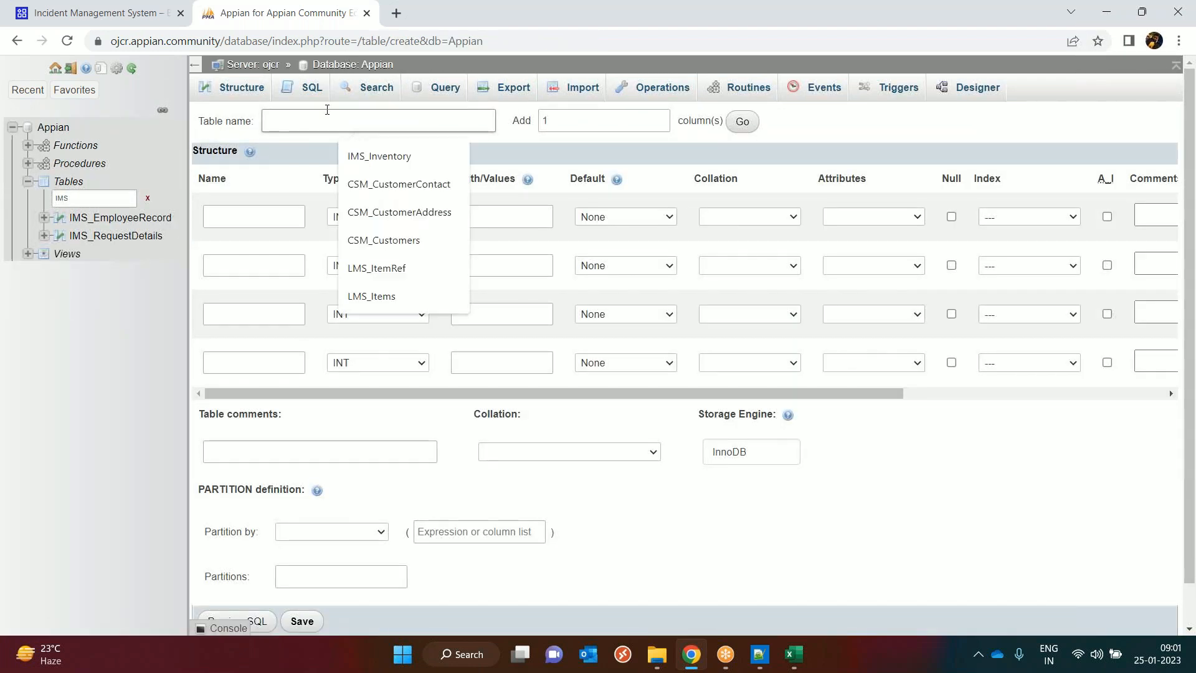
text(IMS_Comments)
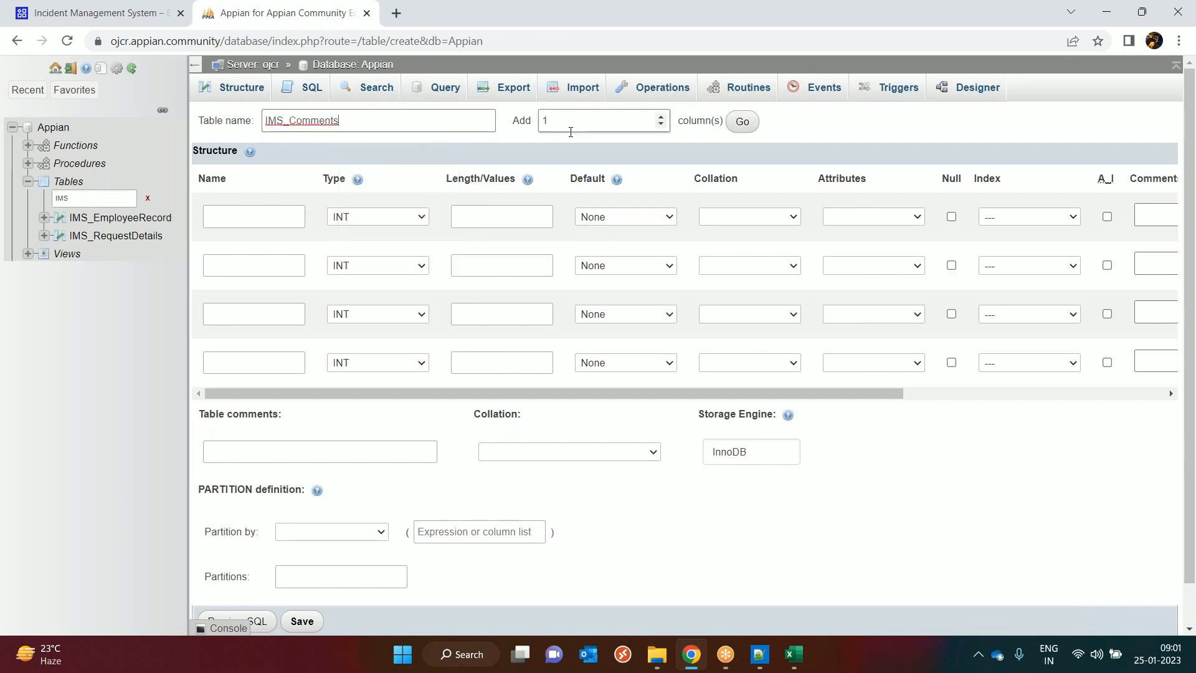
- Check the IMS_Comments fields in the Excel data model and extend the new table to six column rows
click(786, 658)
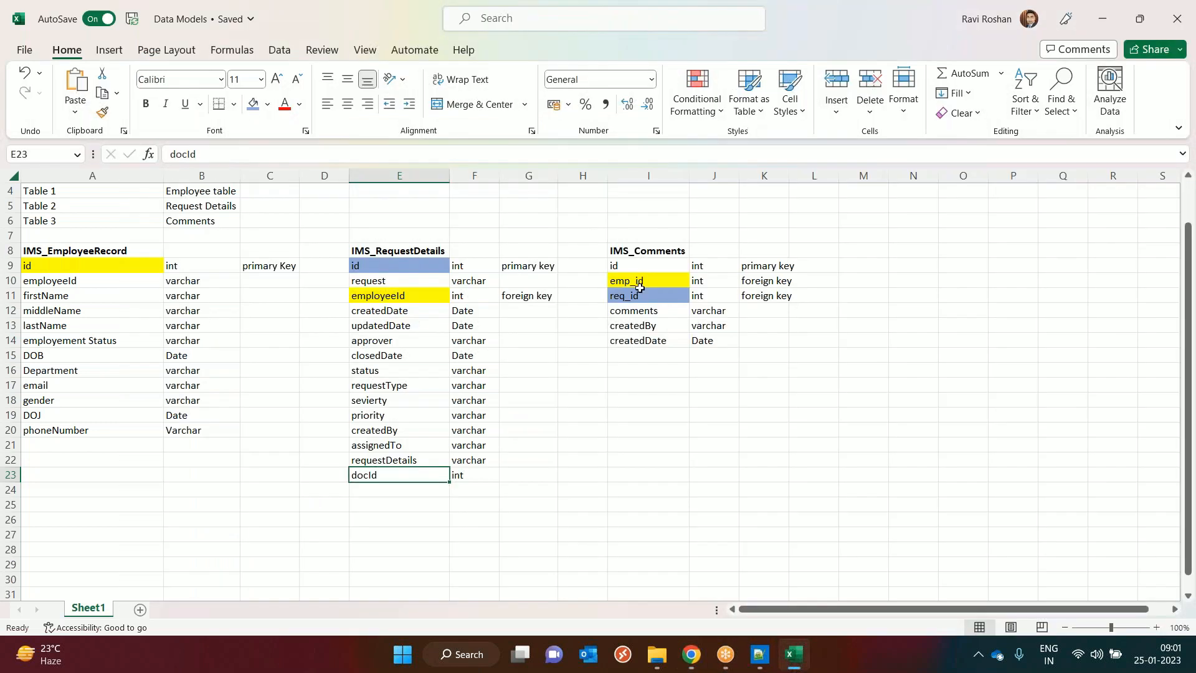
key(alt+Tab)
double_click(548, 122)
click(742, 122)
- Define the first column as id, type INT, with a PRIMARY index and auto-increment
click(254, 217)
text(id)
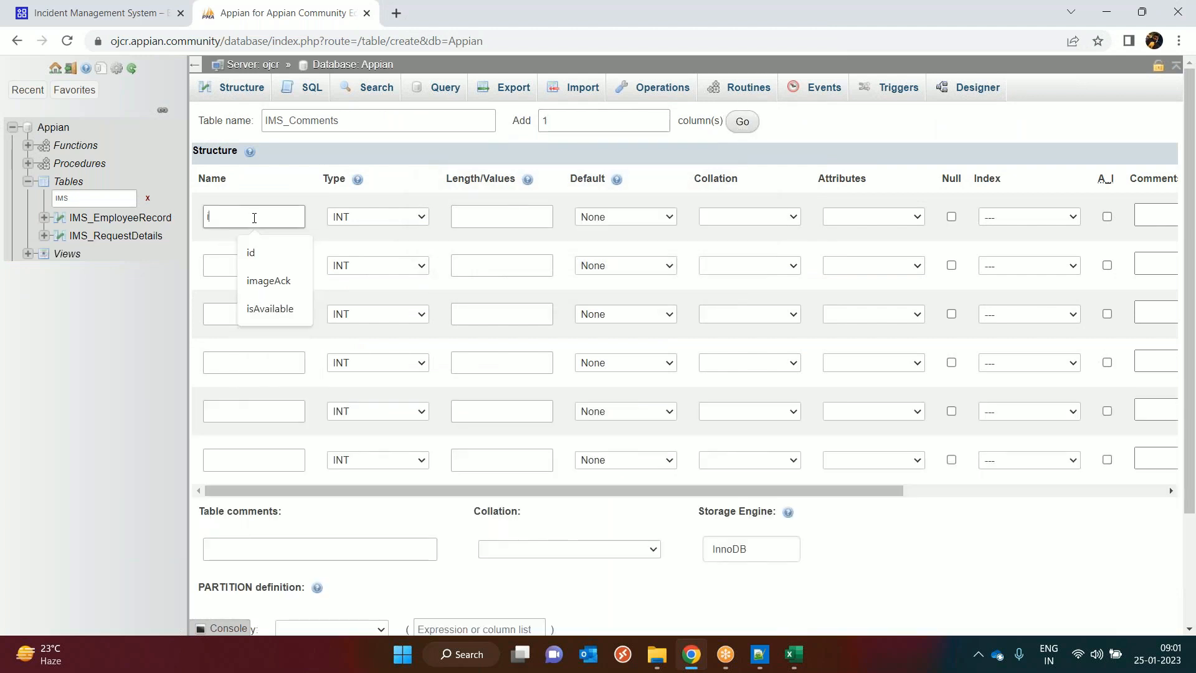
click(1005, 222)
click(1007, 242)
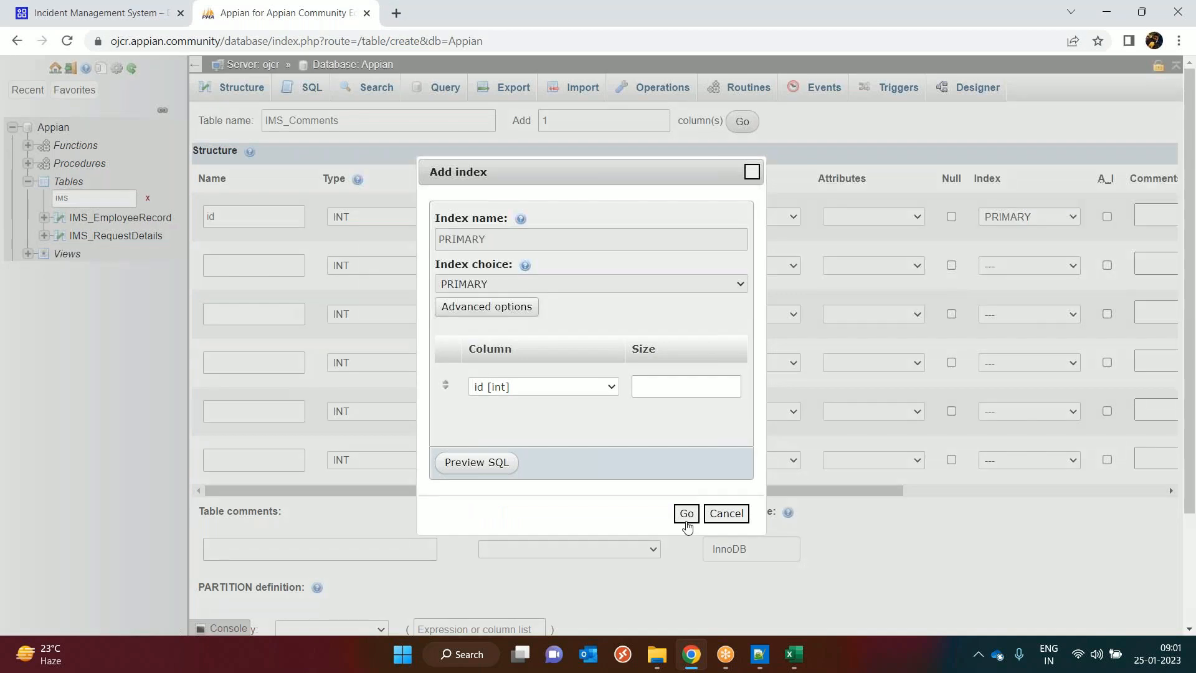
click(686, 516)
click(1107, 220)
- Name the second and third columns emp_id and req_id, keeping type INT for both
click(220, 274)
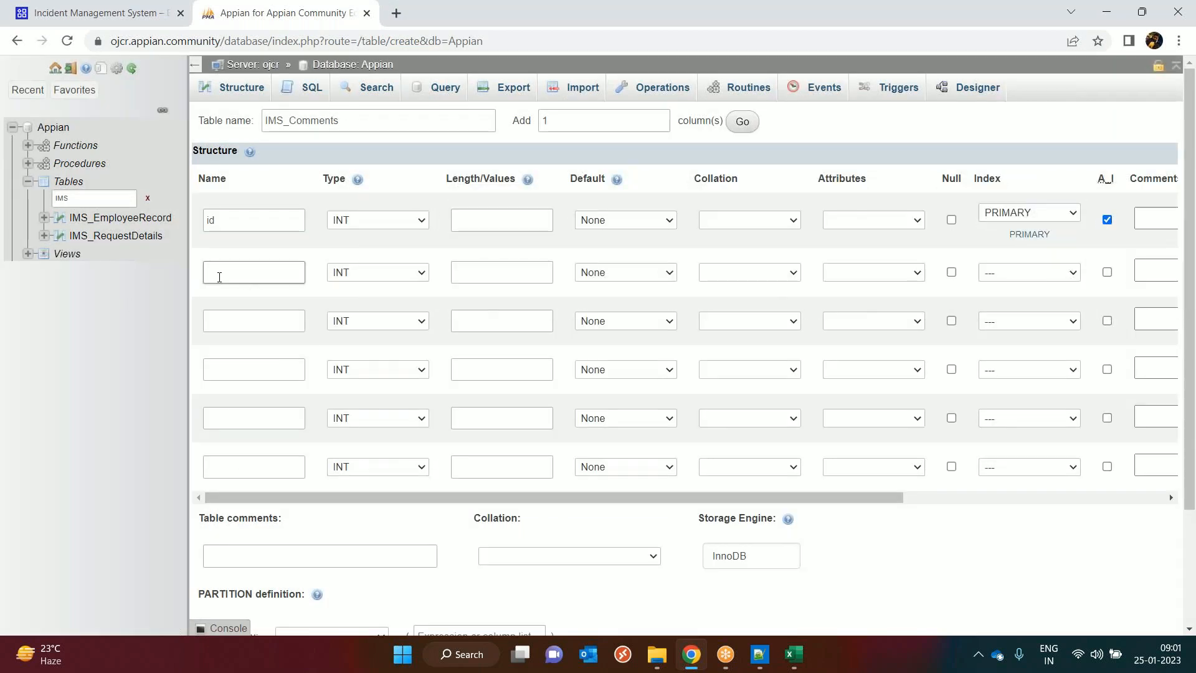
text(e)
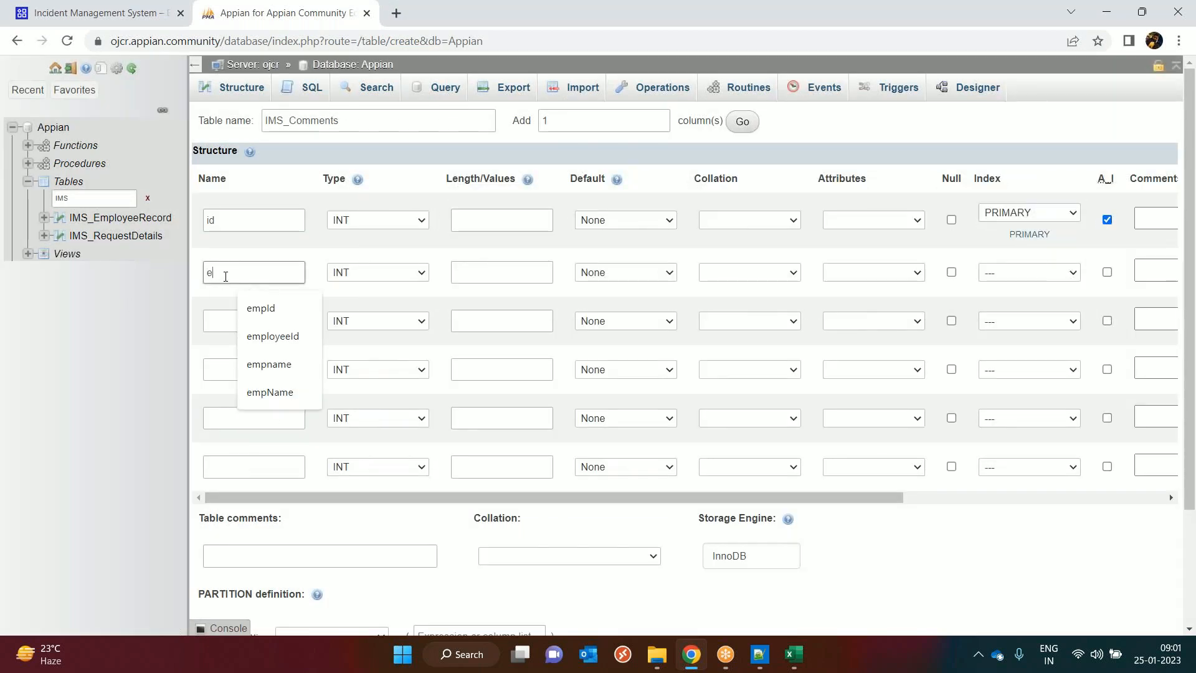
text(mp_id)
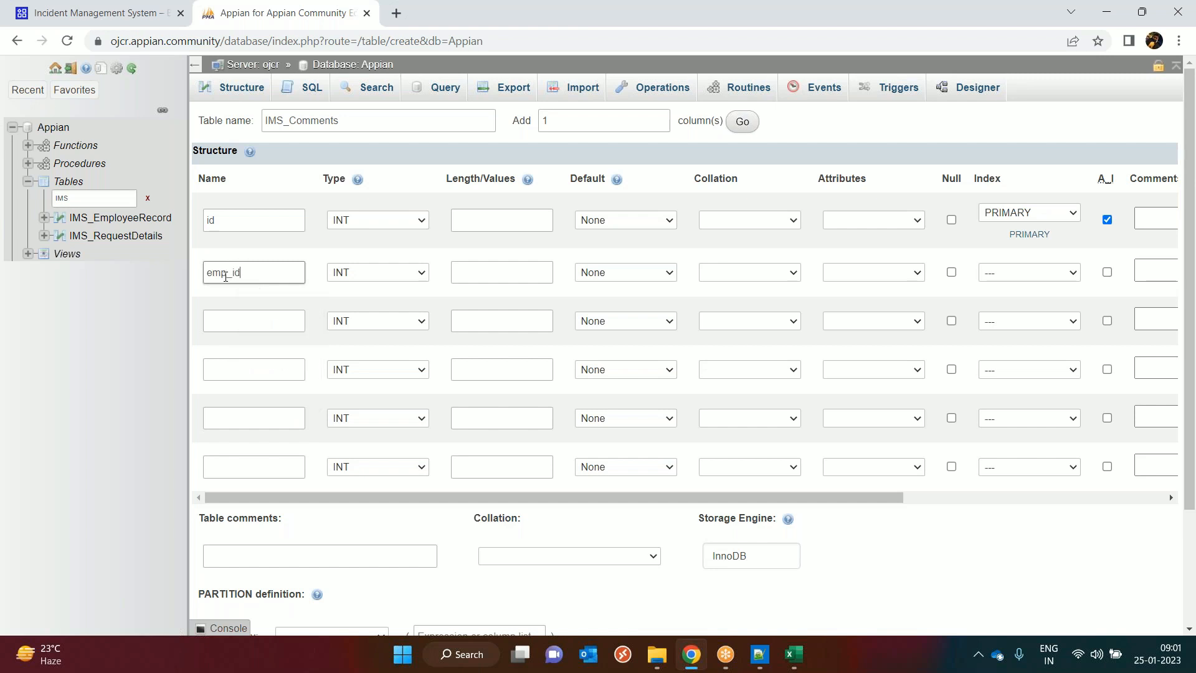
click(247, 324)
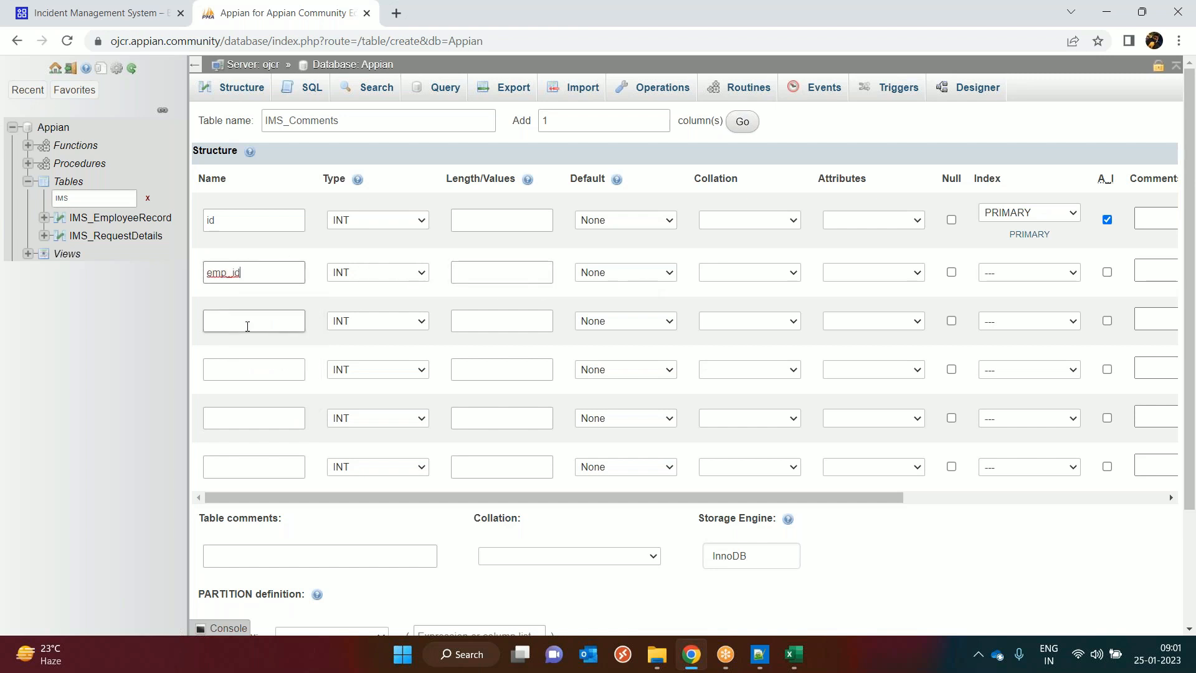
text(req_id)
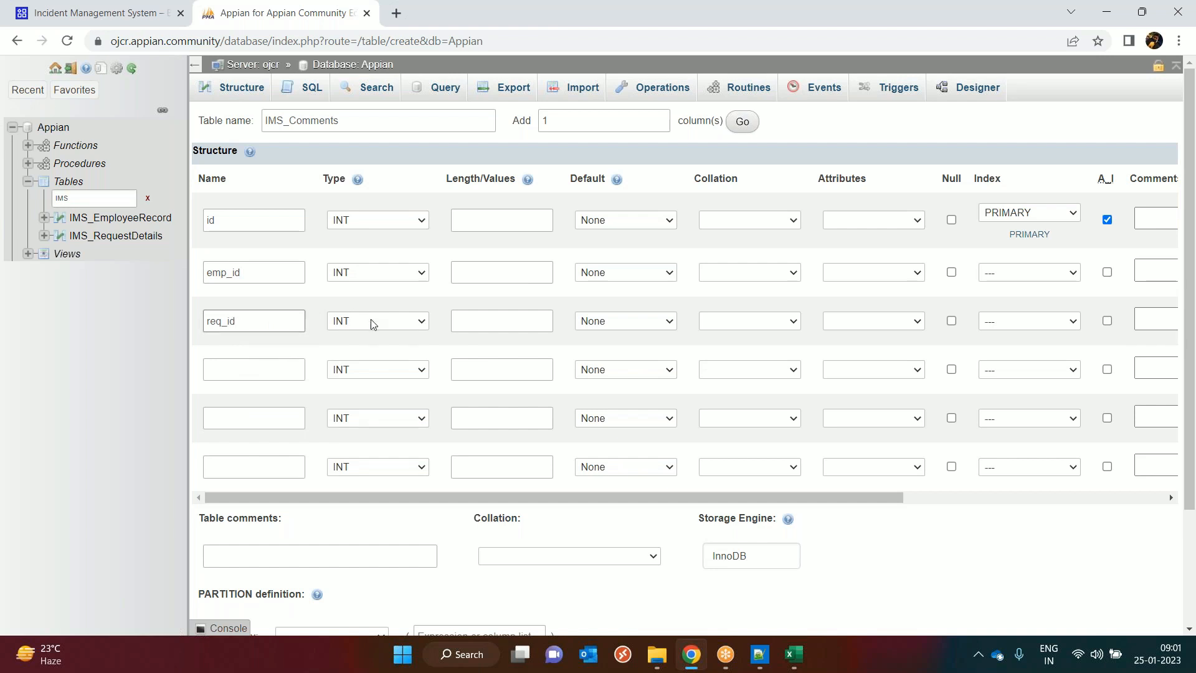
- Define the column below req_id as comments, type VARCHAR with length 2000
click(281, 372)
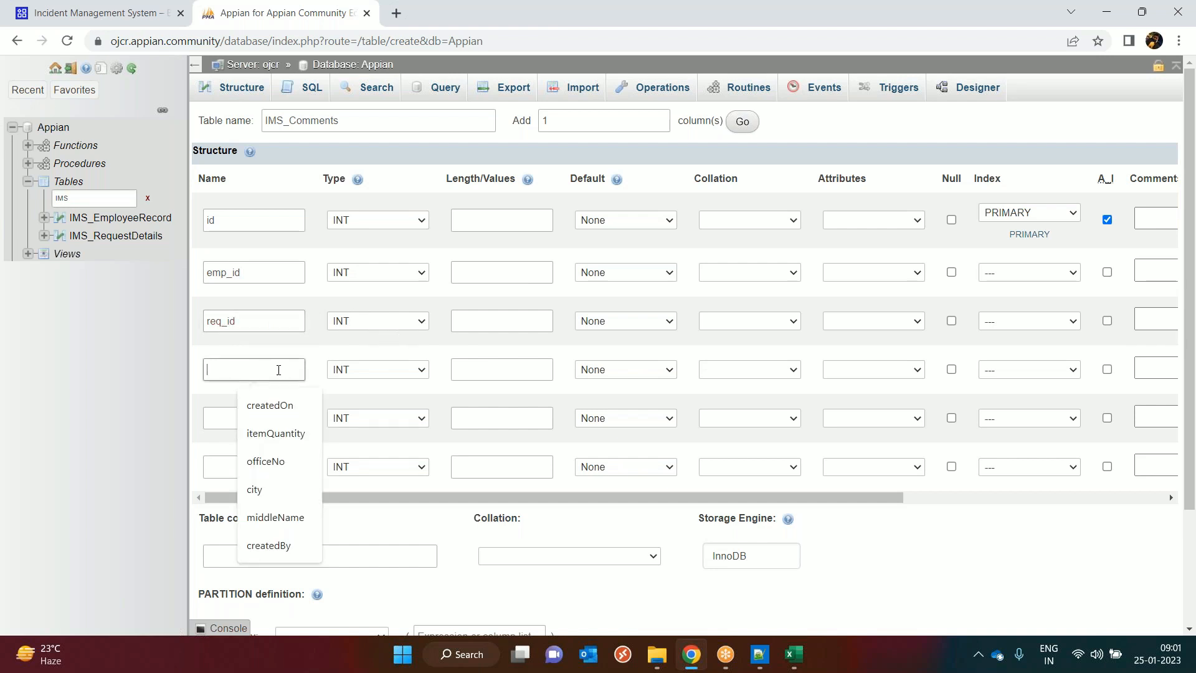
text(comments)
click(349, 369)
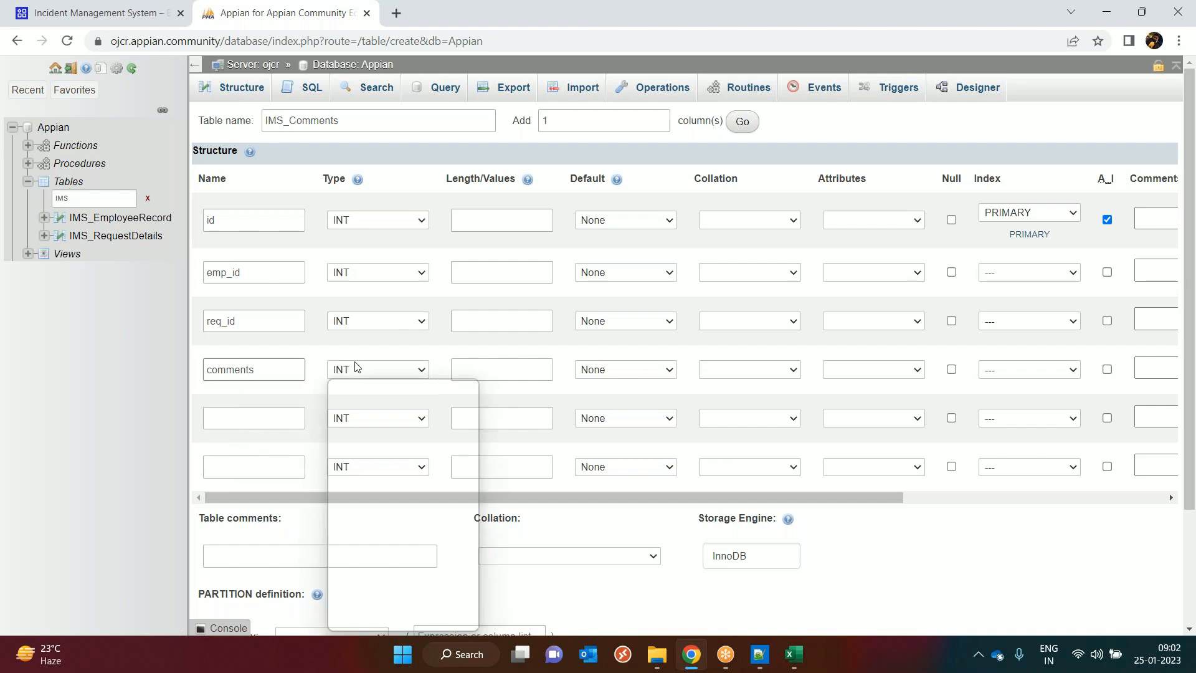
click(357, 398)
click(477, 369)
text(2000)
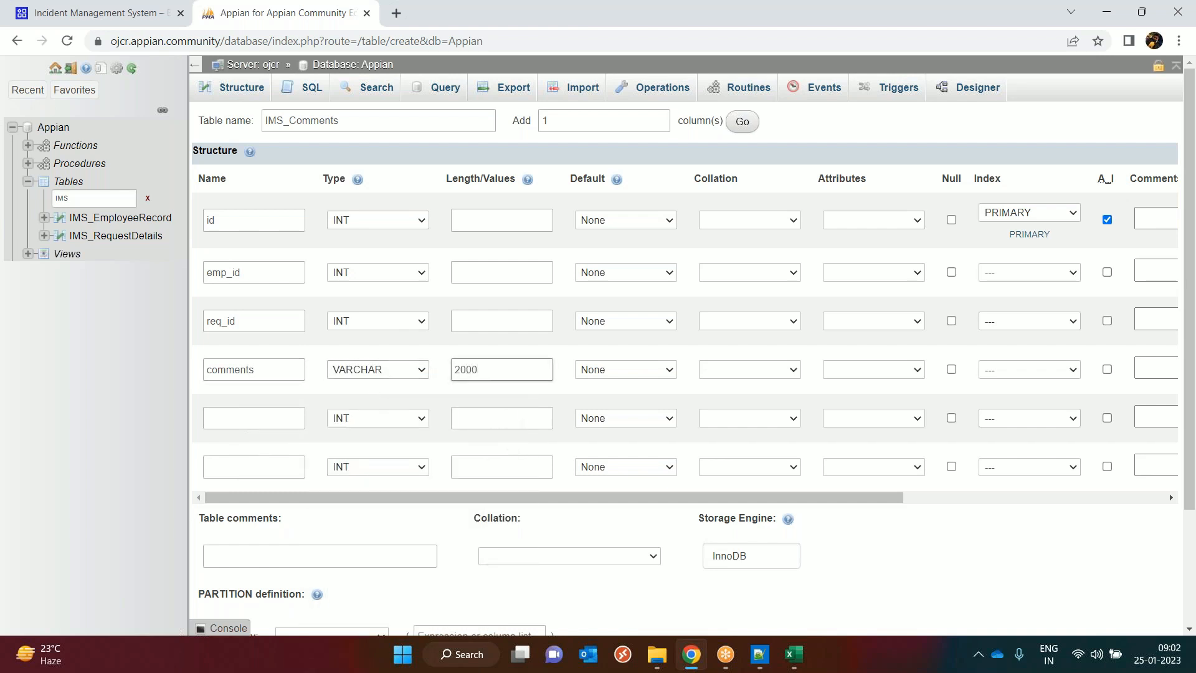
- Allow Null for the five IMS_Comments columns below id
click(951, 273)
click(951, 321)
click(951, 370)
click(951, 418)
click(952, 466)
- Define the column below comments as createdBy, type VARCHAR with length 100
click(247, 425)
text(cr)
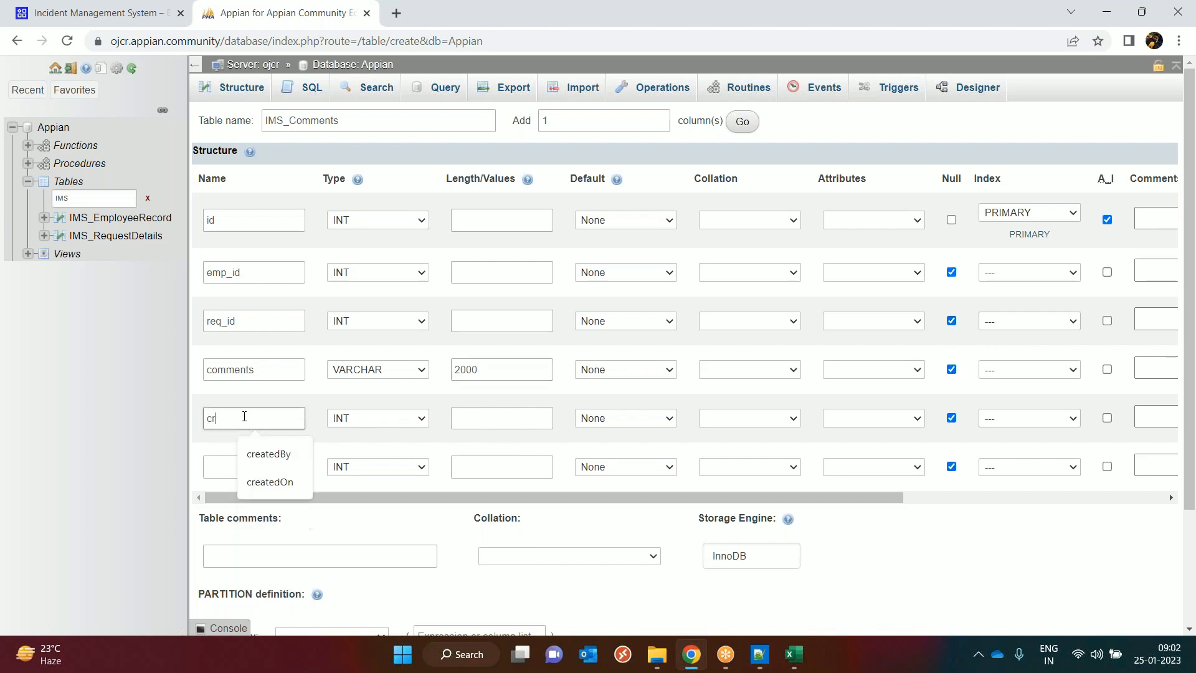
text(eatedBy)
click(382, 418)
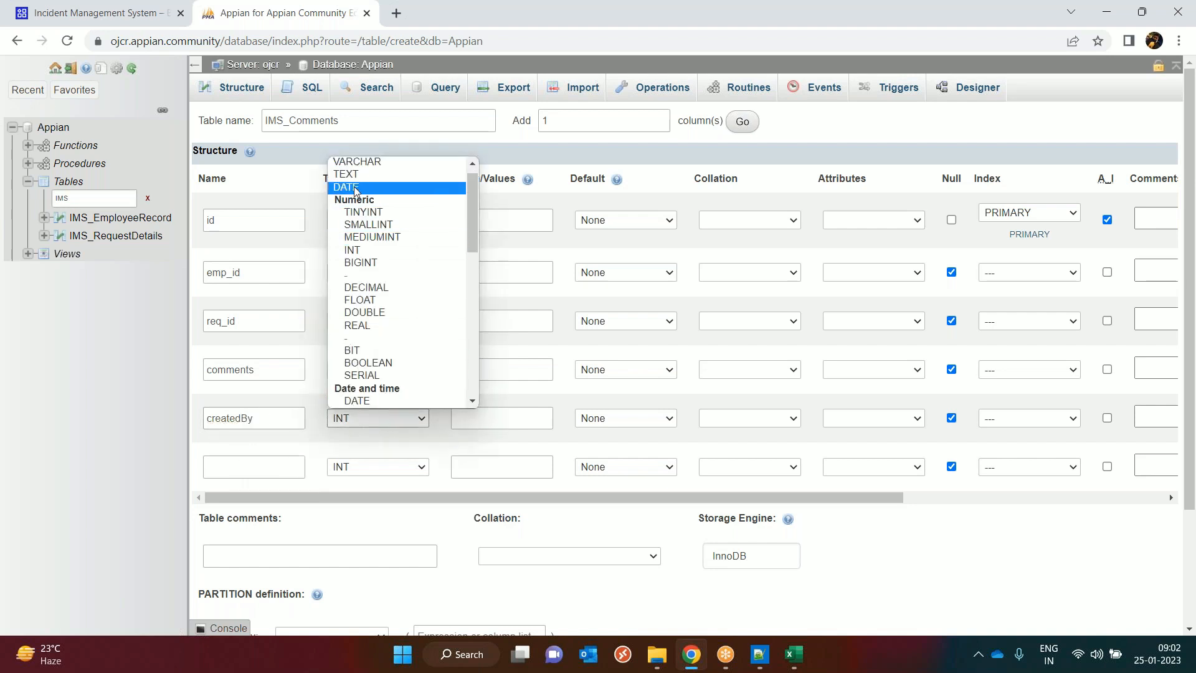
click(369, 163)
click(468, 420)
text(100)
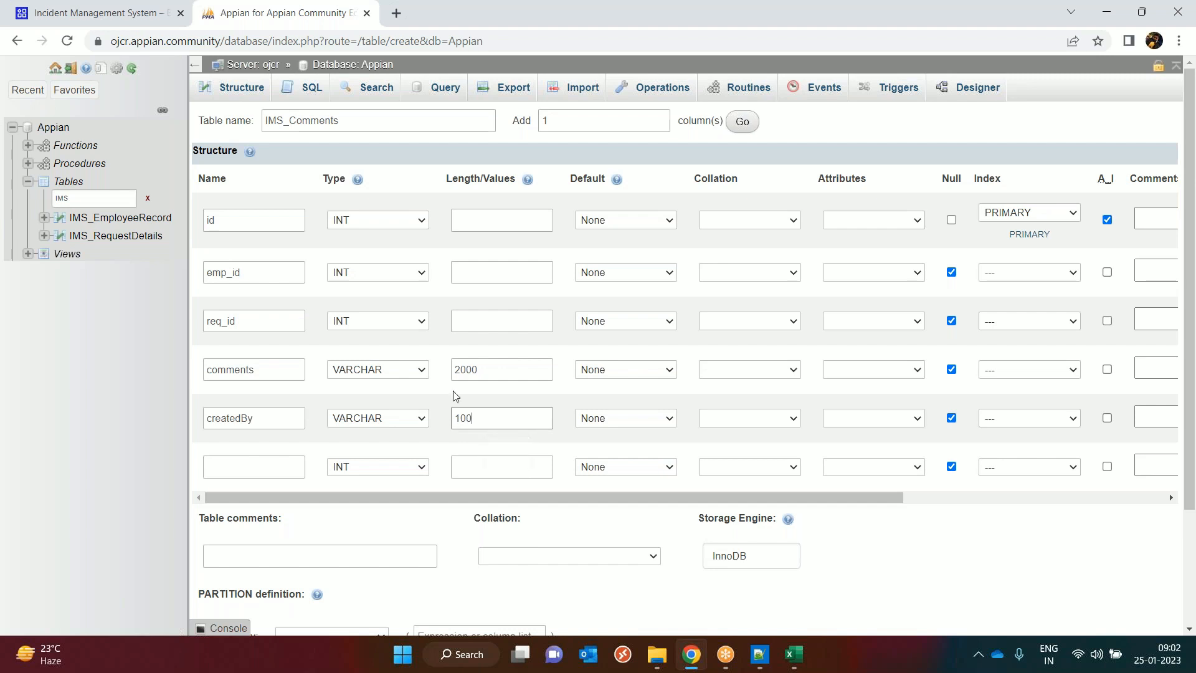
- Define the last column of IMS_Comments as createdDate with type DATE
click(255, 467)
text(cre)
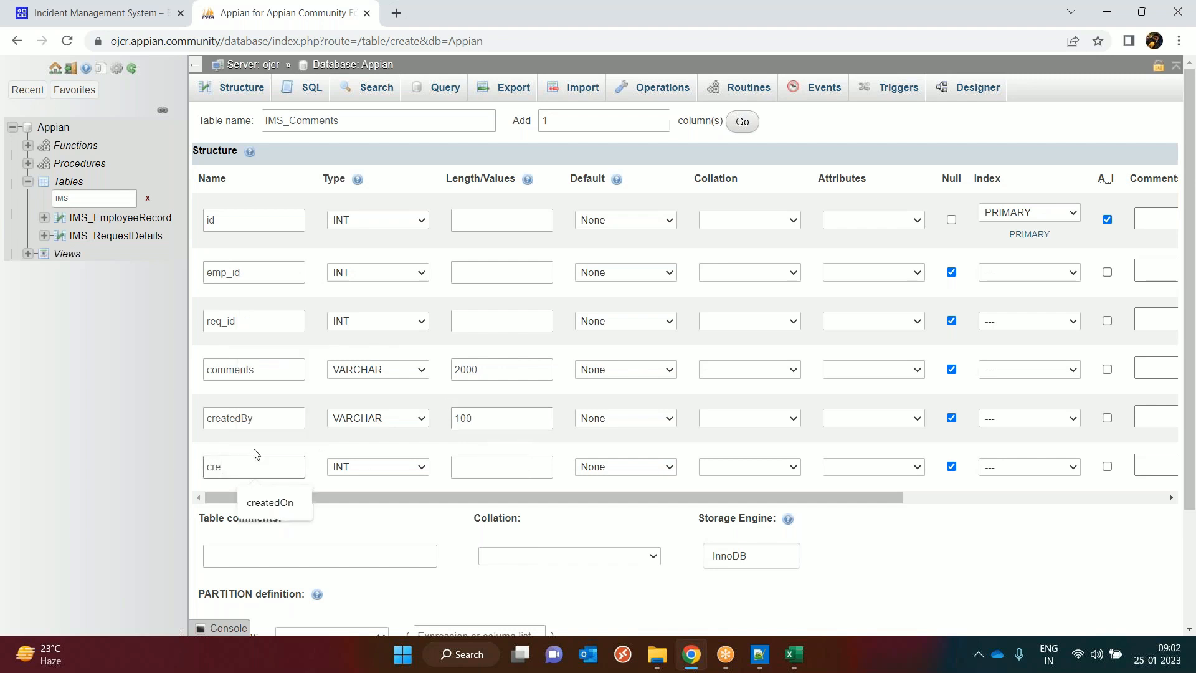
text(atedDate)
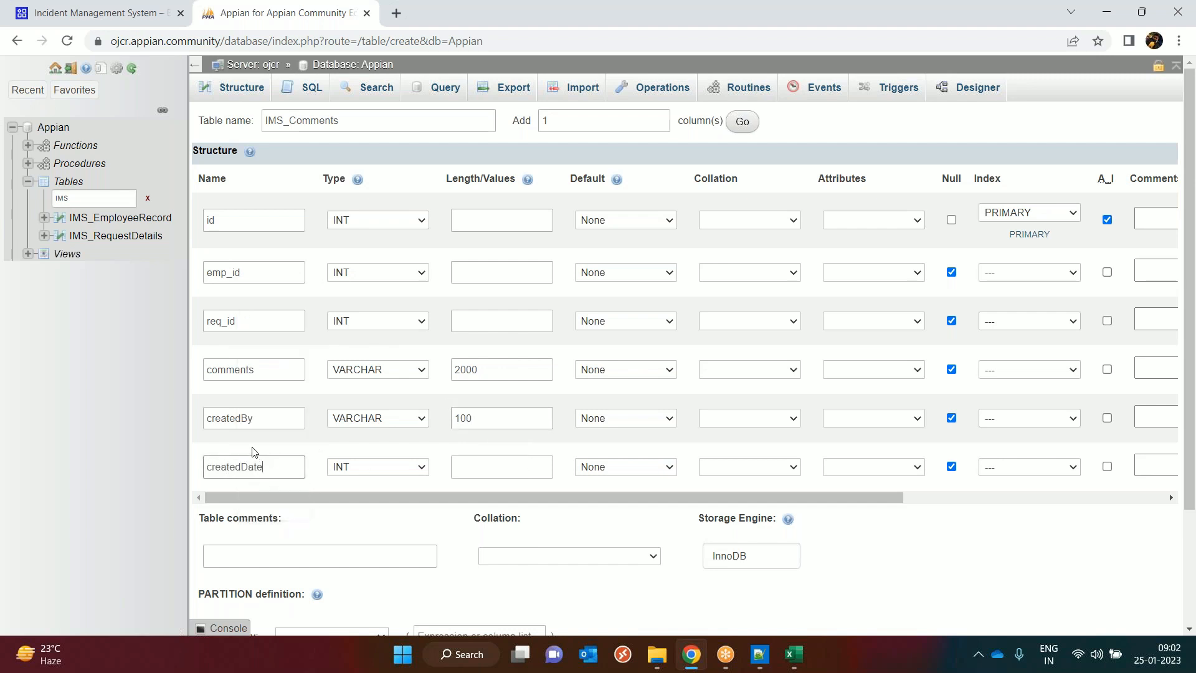
click(410, 474)
scroll(382, 238, down, 1)
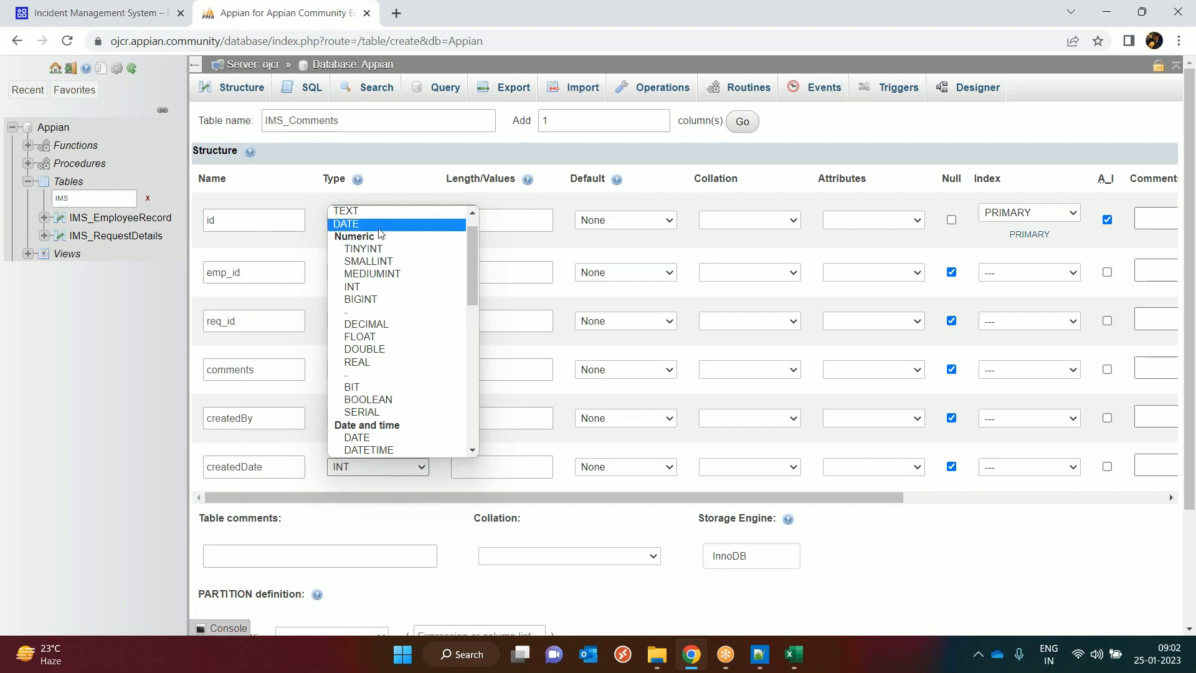
click(371, 224)
- Compare the columns with the Excel data model and save the IMS_Comments table
key(alt+Tab)
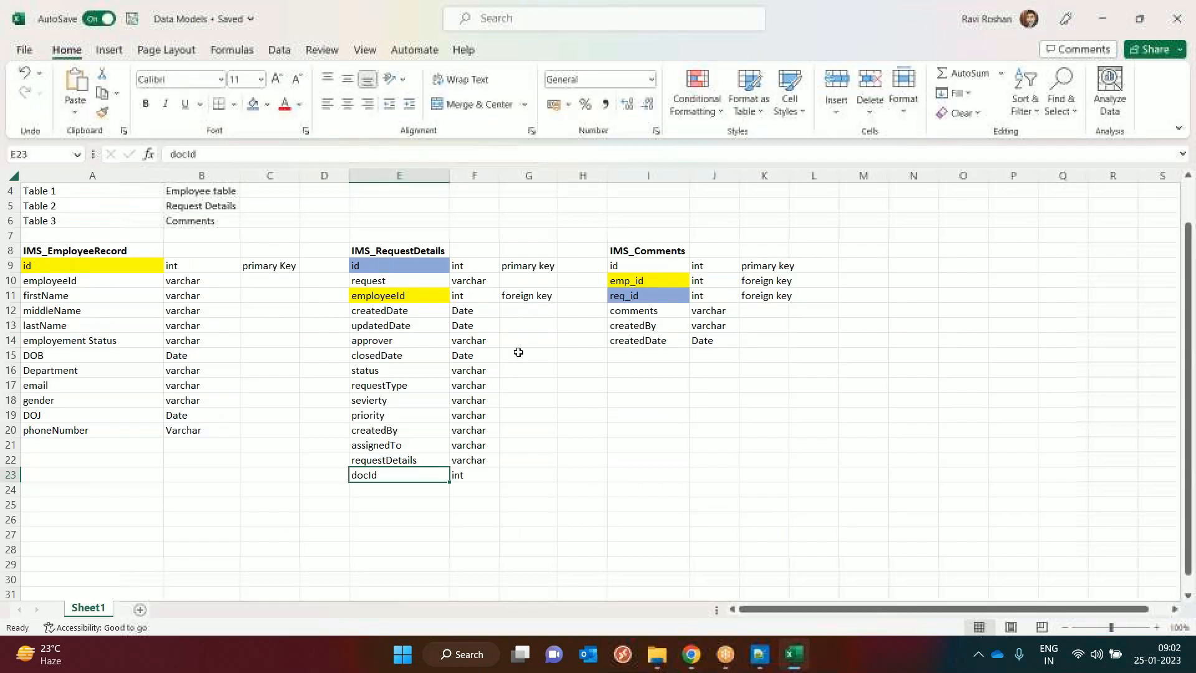
key(alt+Tab)
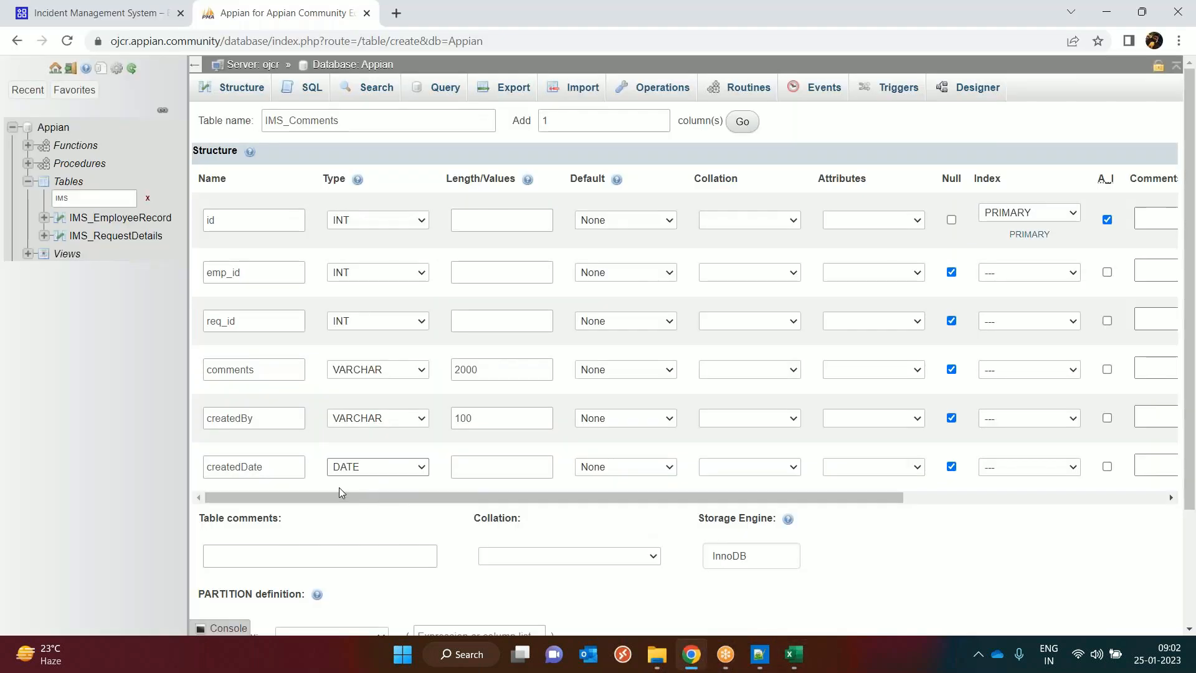
scroll(548, 540, down, 3)
click(298, 579)
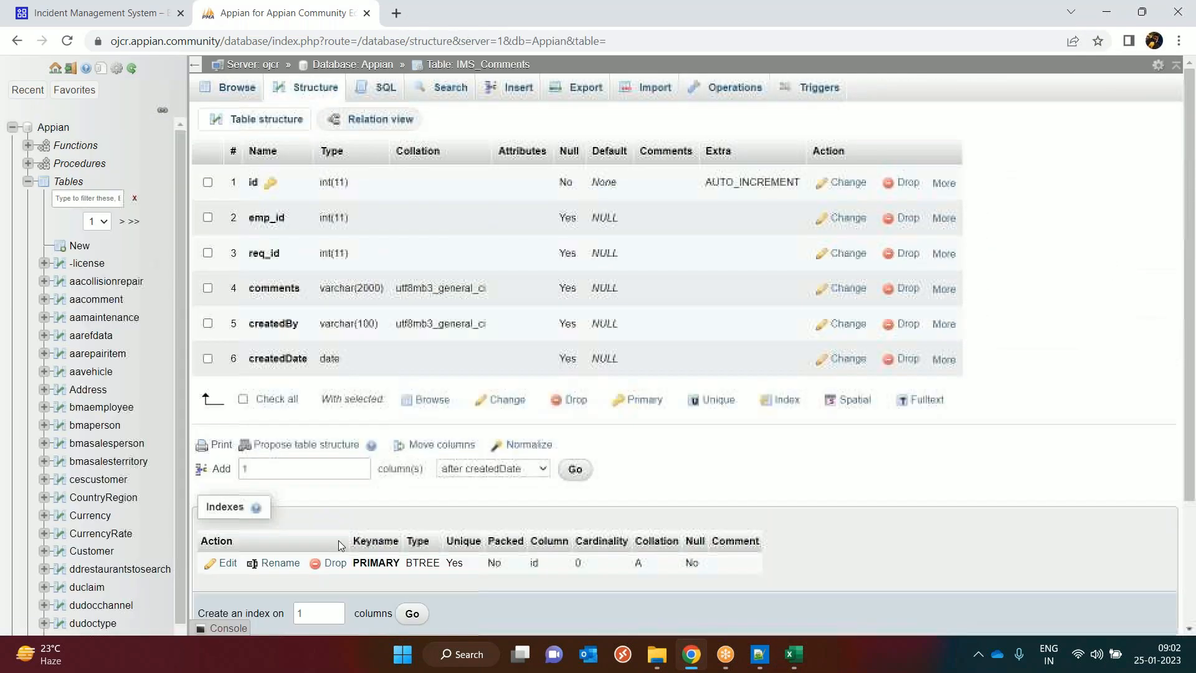
- Filter the database tables by "IMS" and refresh the object list of the Incident Management System application
click(91, 198)
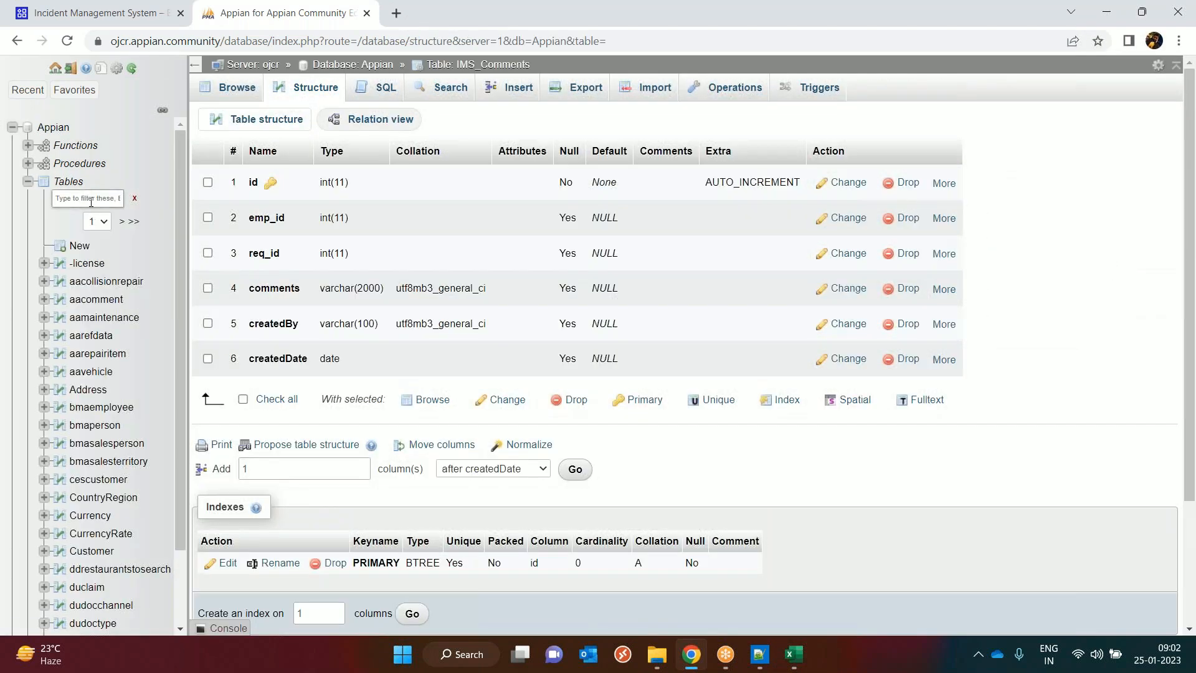
text(IMS)
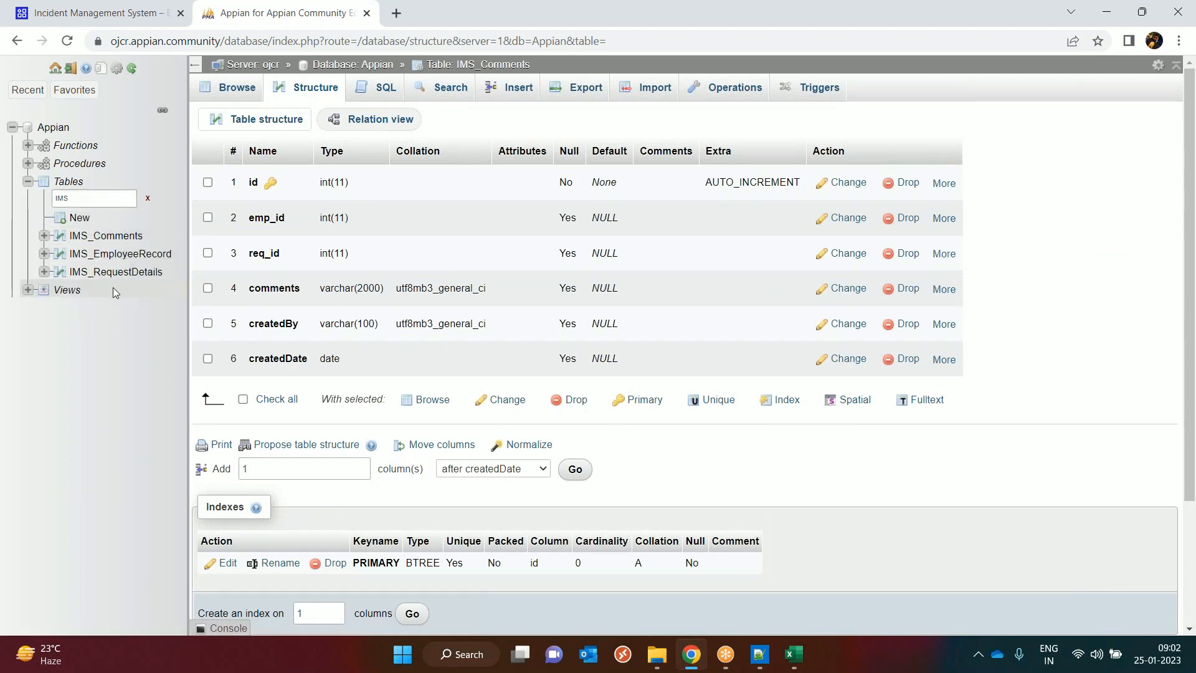
click(60, 11)
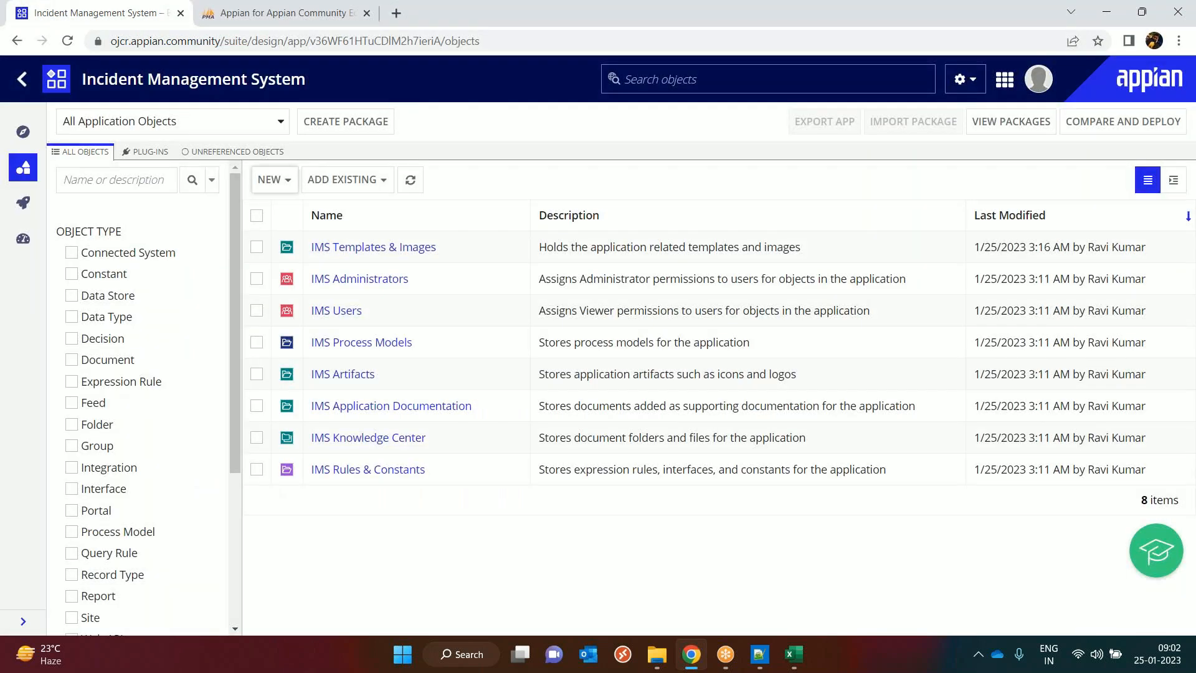
click(411, 182)
click(286, 25)
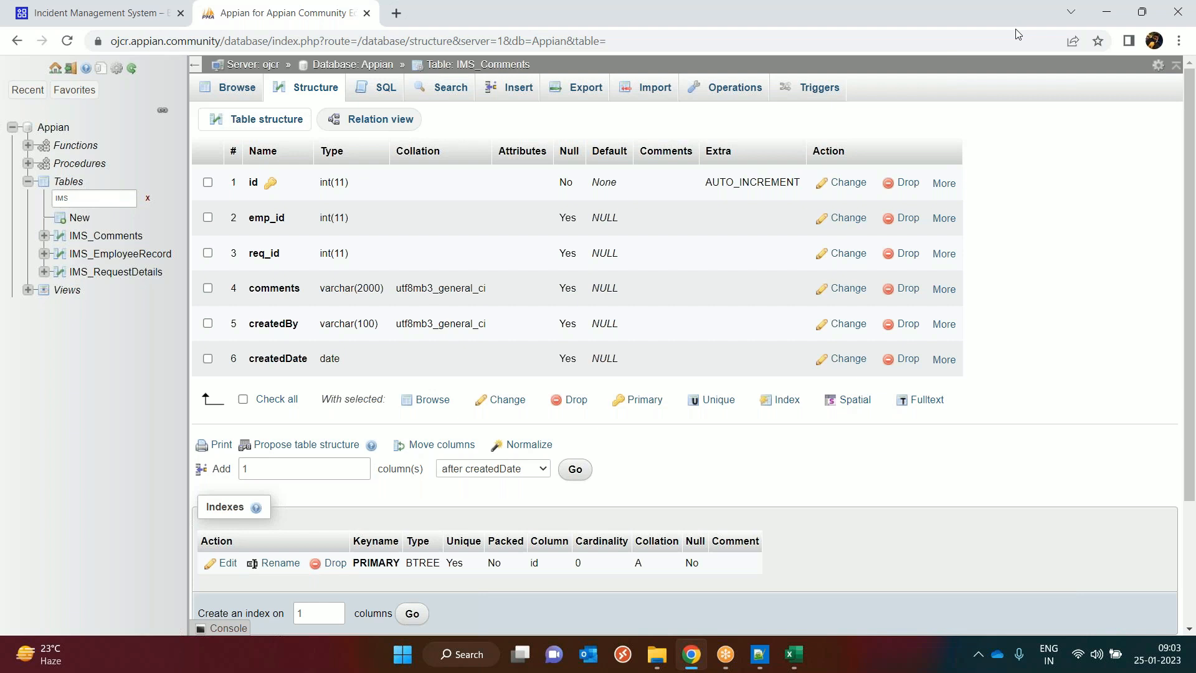
- Close the database page, reopen the Cloud Database from the application and filter its tables by "ims"
middle_click(296, 17)
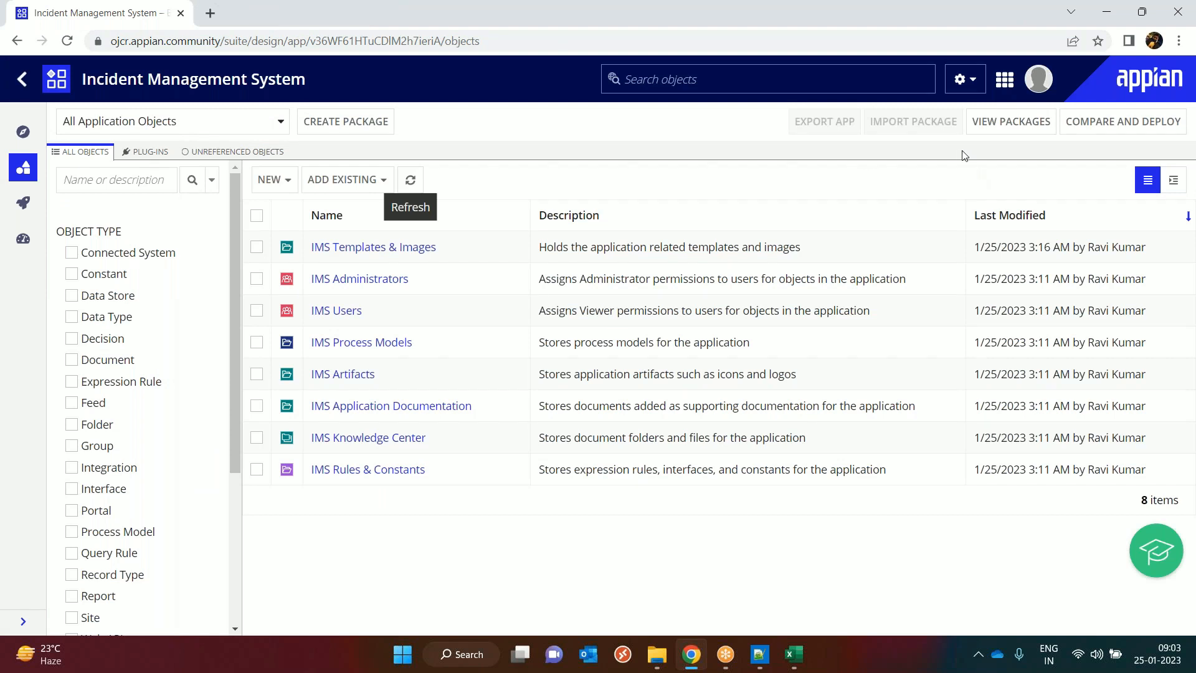
click(1002, 87)
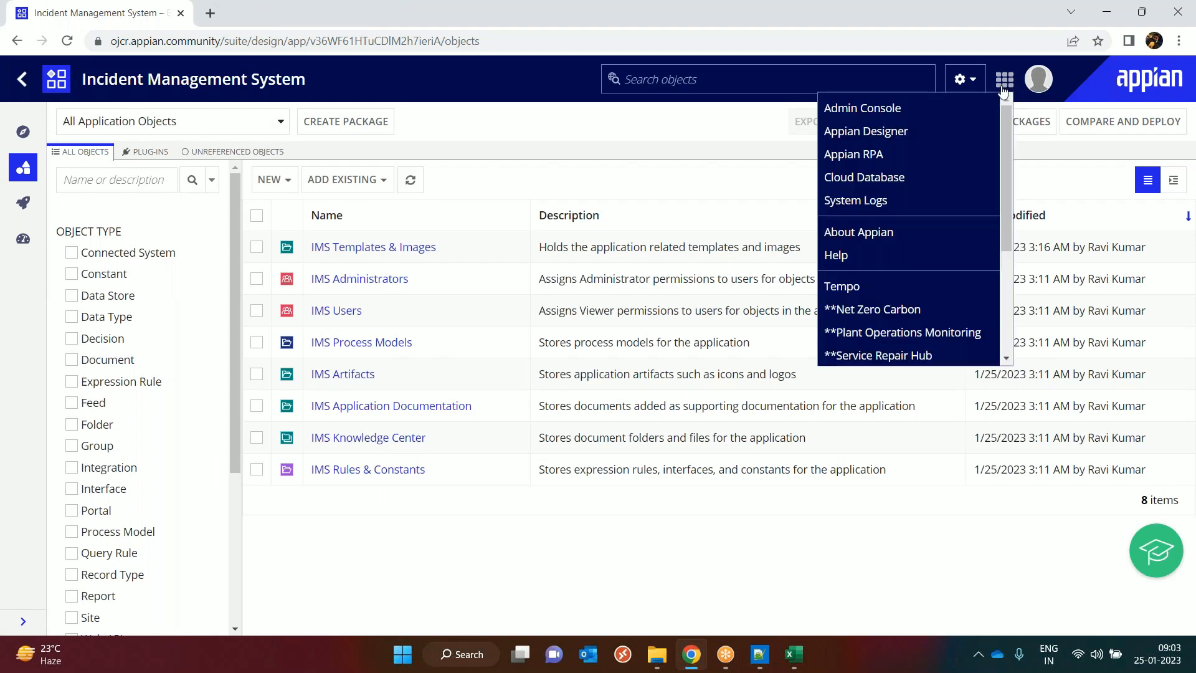
click(859, 179)
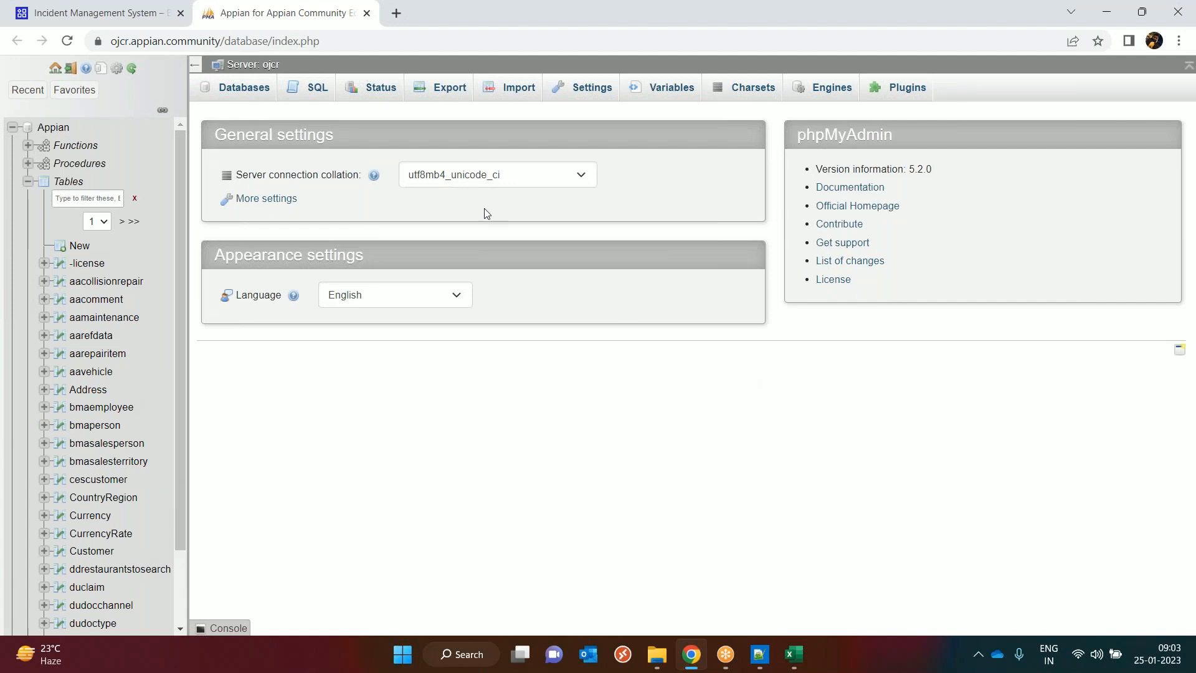
click(82, 194)
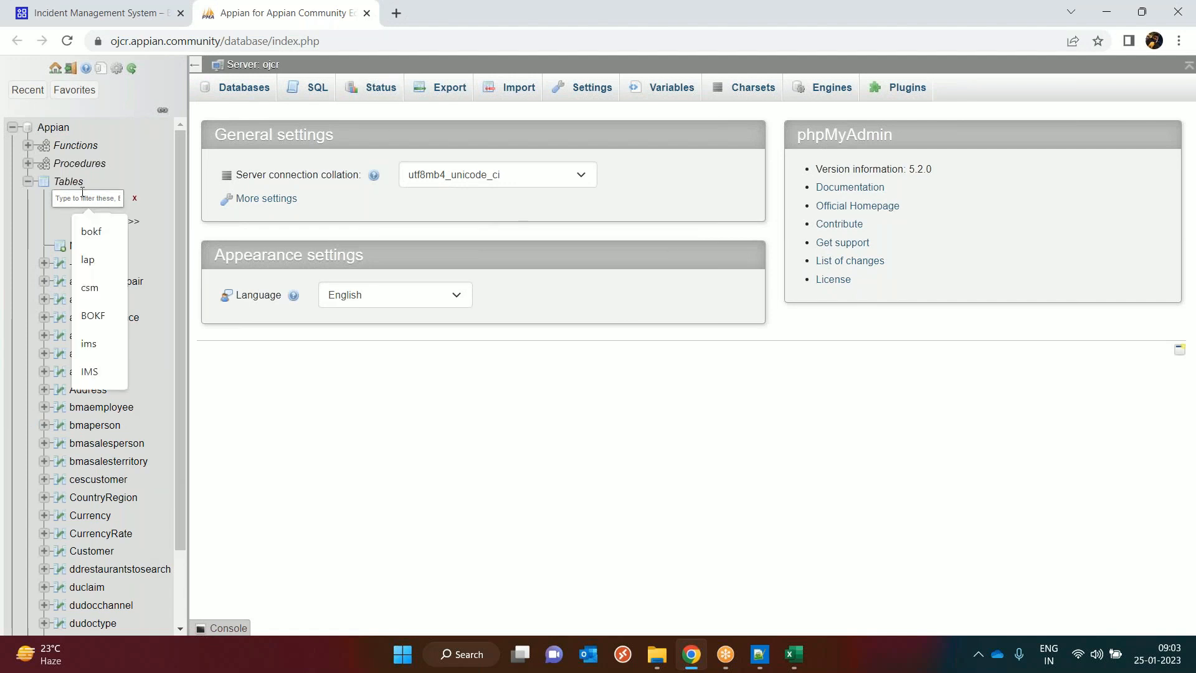
text(ims)
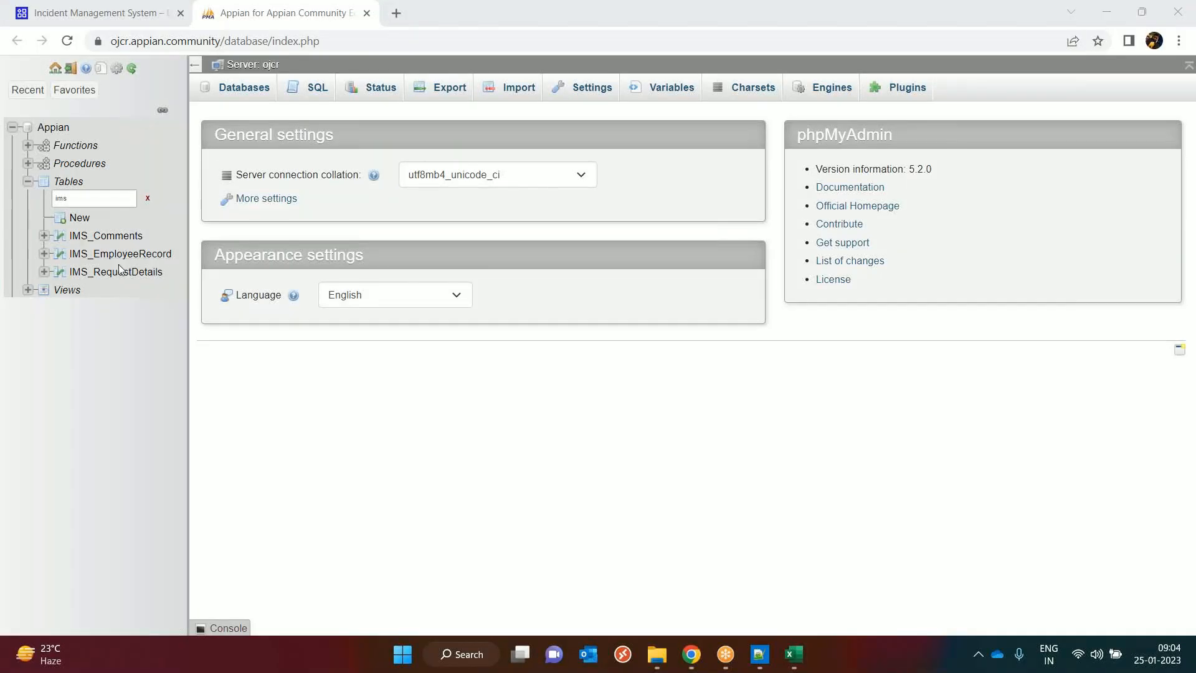
- Browse the contents of the IMS_RequestDetails, IMS_EmployeeRecord and IMS_Comments tables one after another
click(121, 274)
click(119, 252)
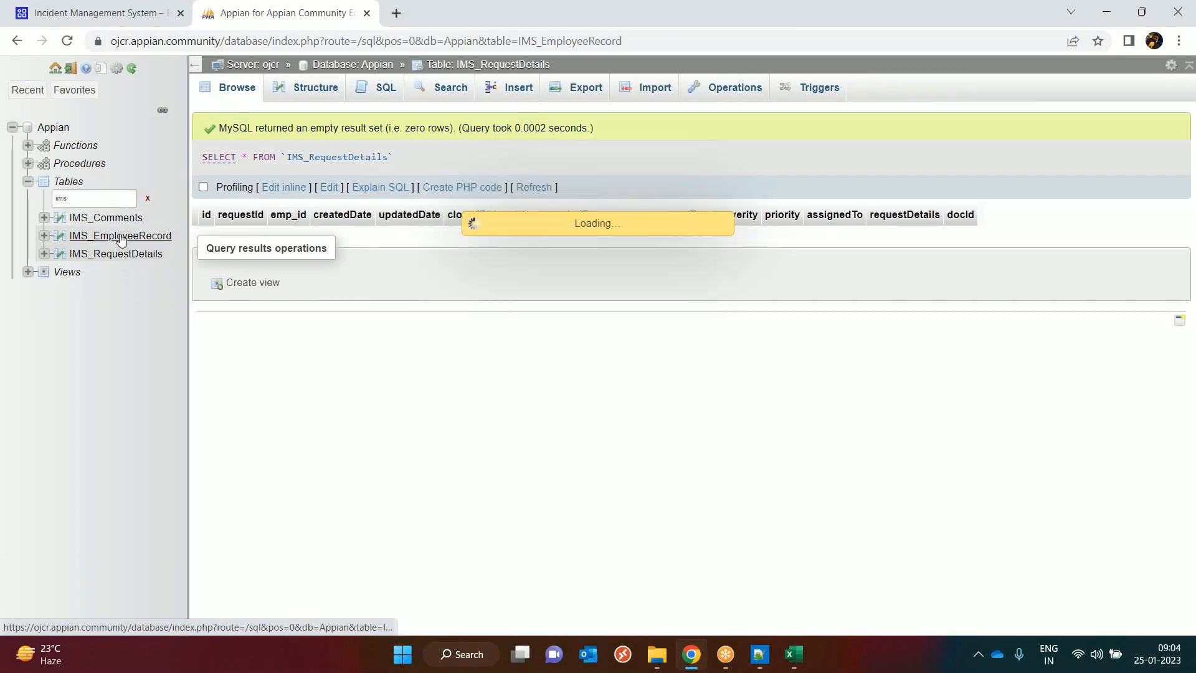
click(117, 223)
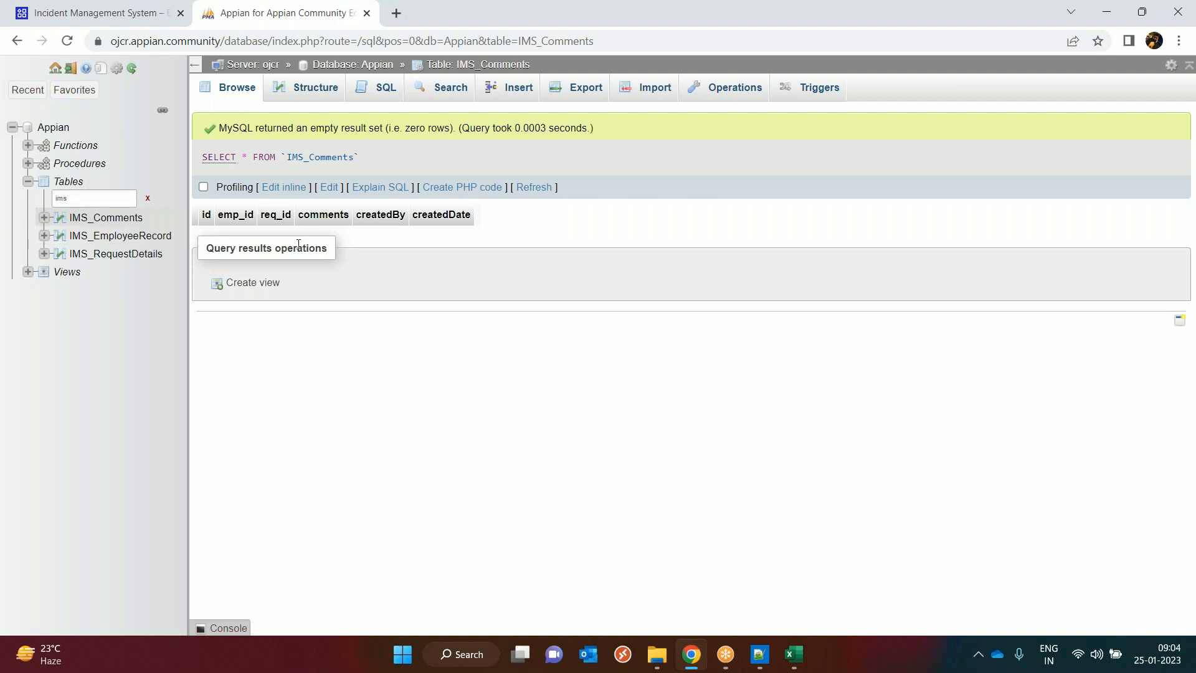
- Open the structure of the IMS_Comments table and review its column definitions and indexes
click(105, 219)
click(301, 100)
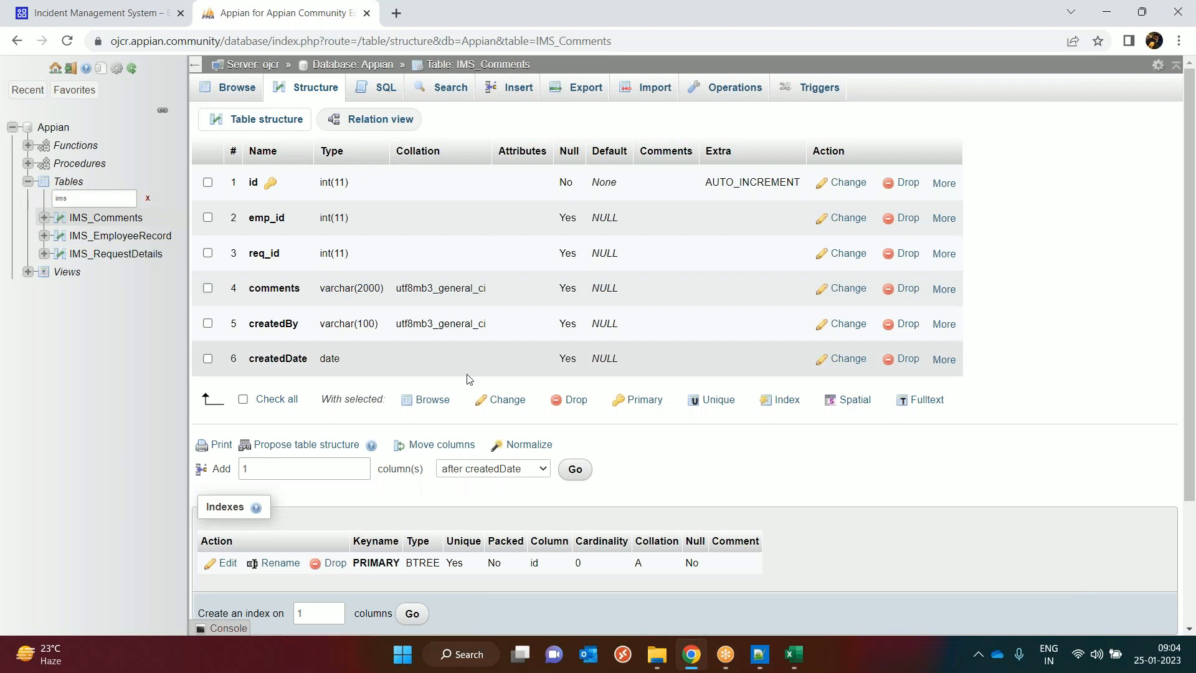
scroll(469, 378, down, 3)
scroll(469, 379, up, 3)
click(1150, 657)
click(777, 476)
click(1025, 29)
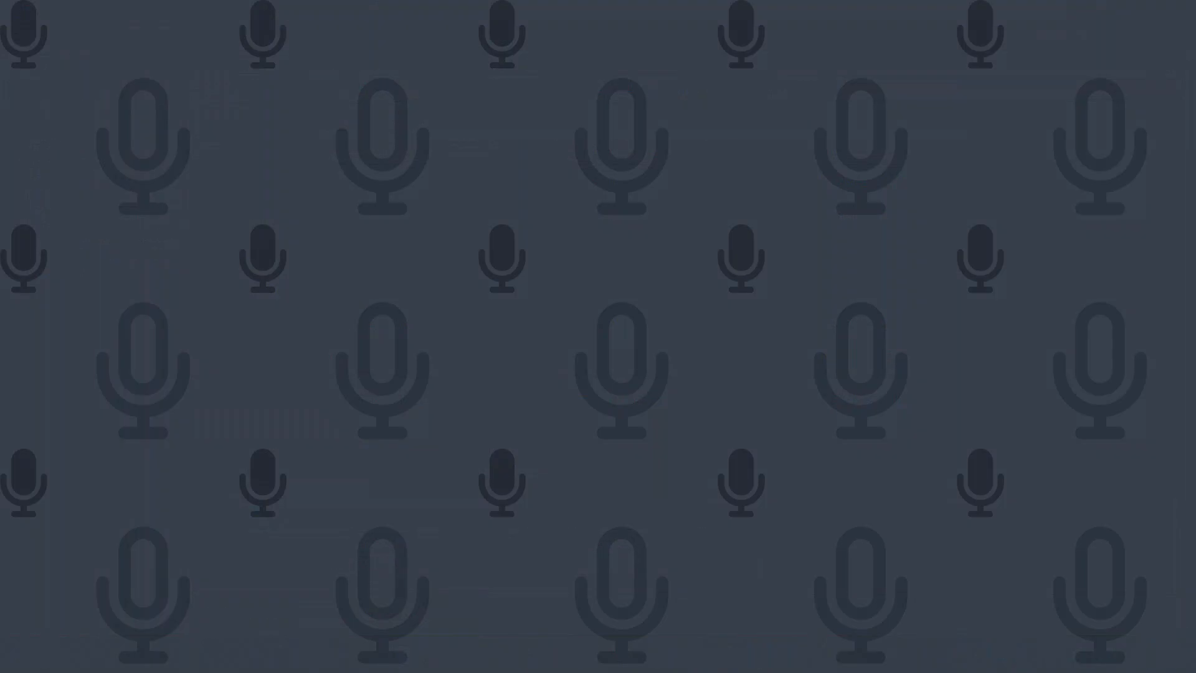